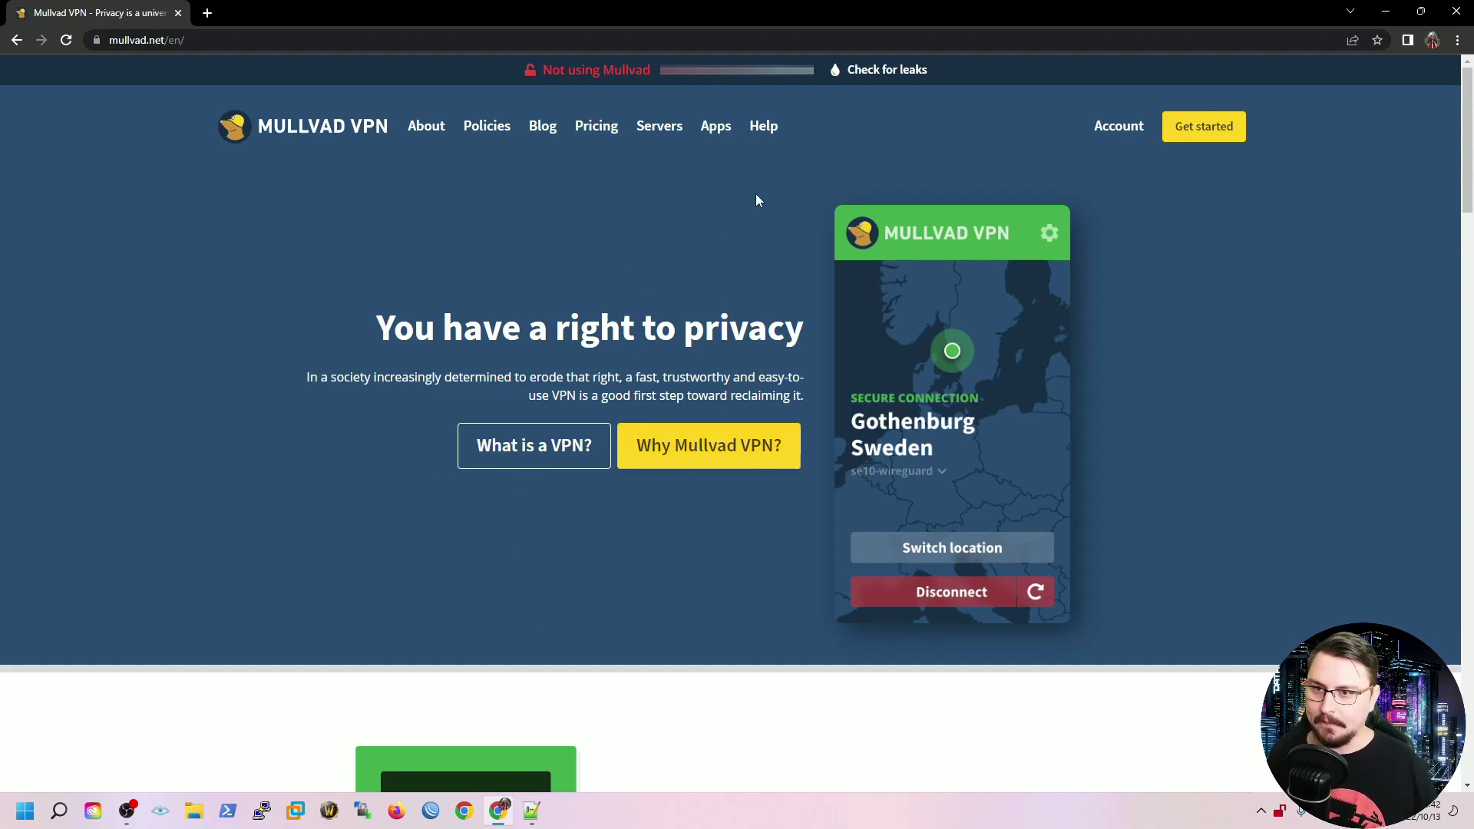
- Open the Mullvad account page, and load mullvad.net in a new incognito window
{"action": "left_click", "coordinate": [1115, 129]}
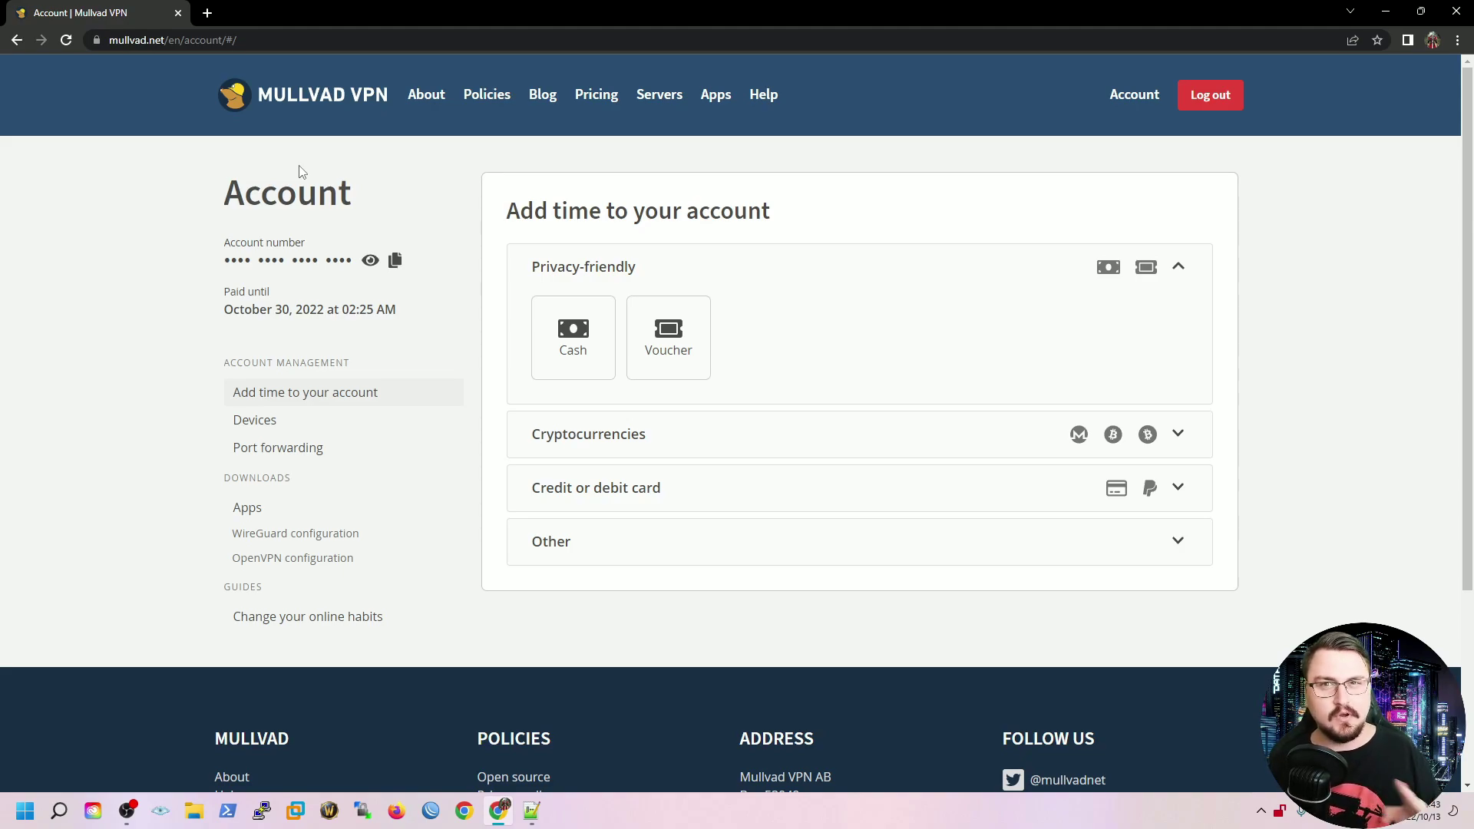
{"action": "right_click", "coordinate": [497, 806]}
{"action": "left_click", "coordinate": [498, 720]}
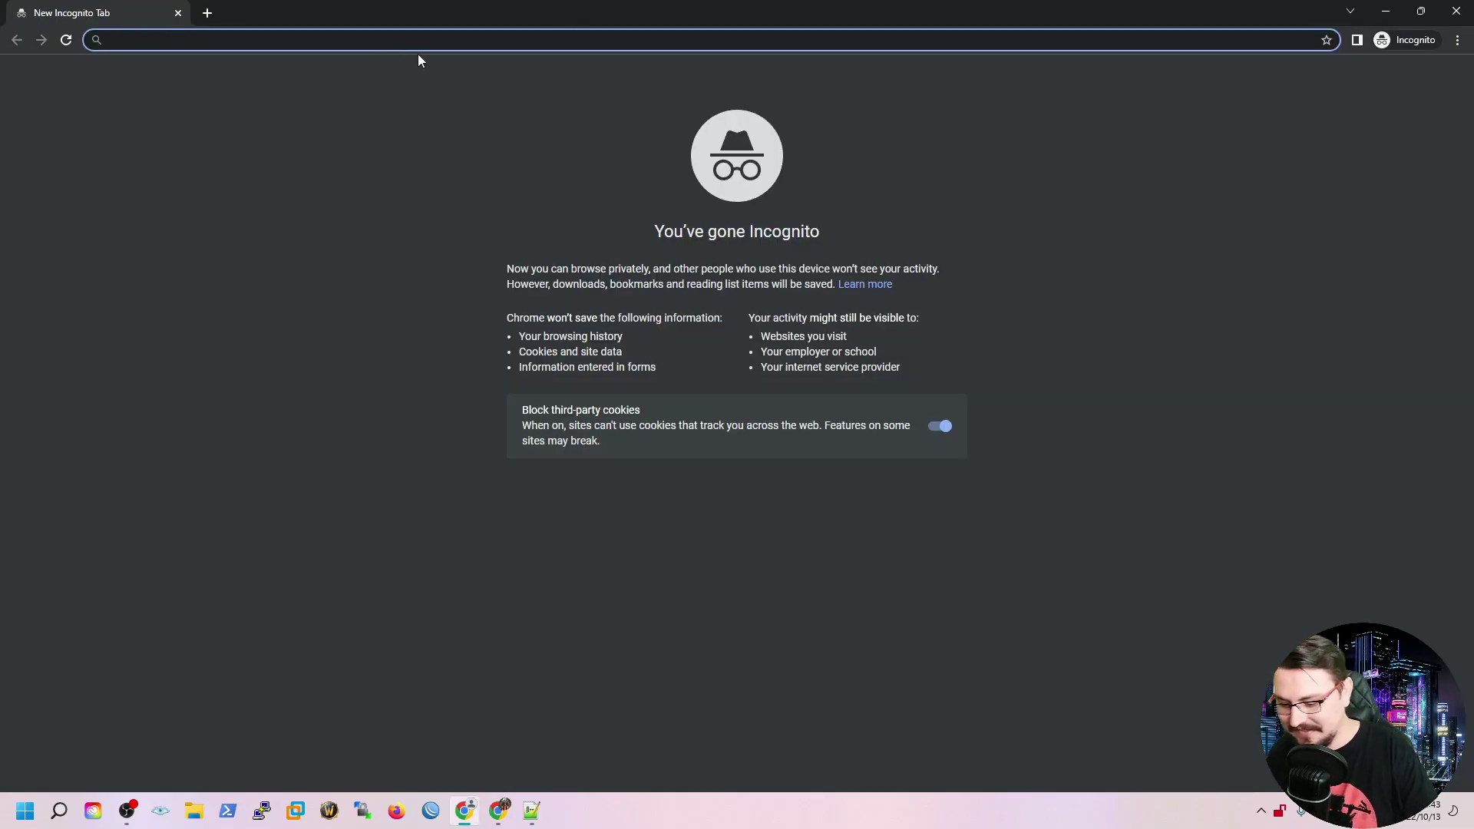
{"action": "type", "text": "mullvad.ne"}
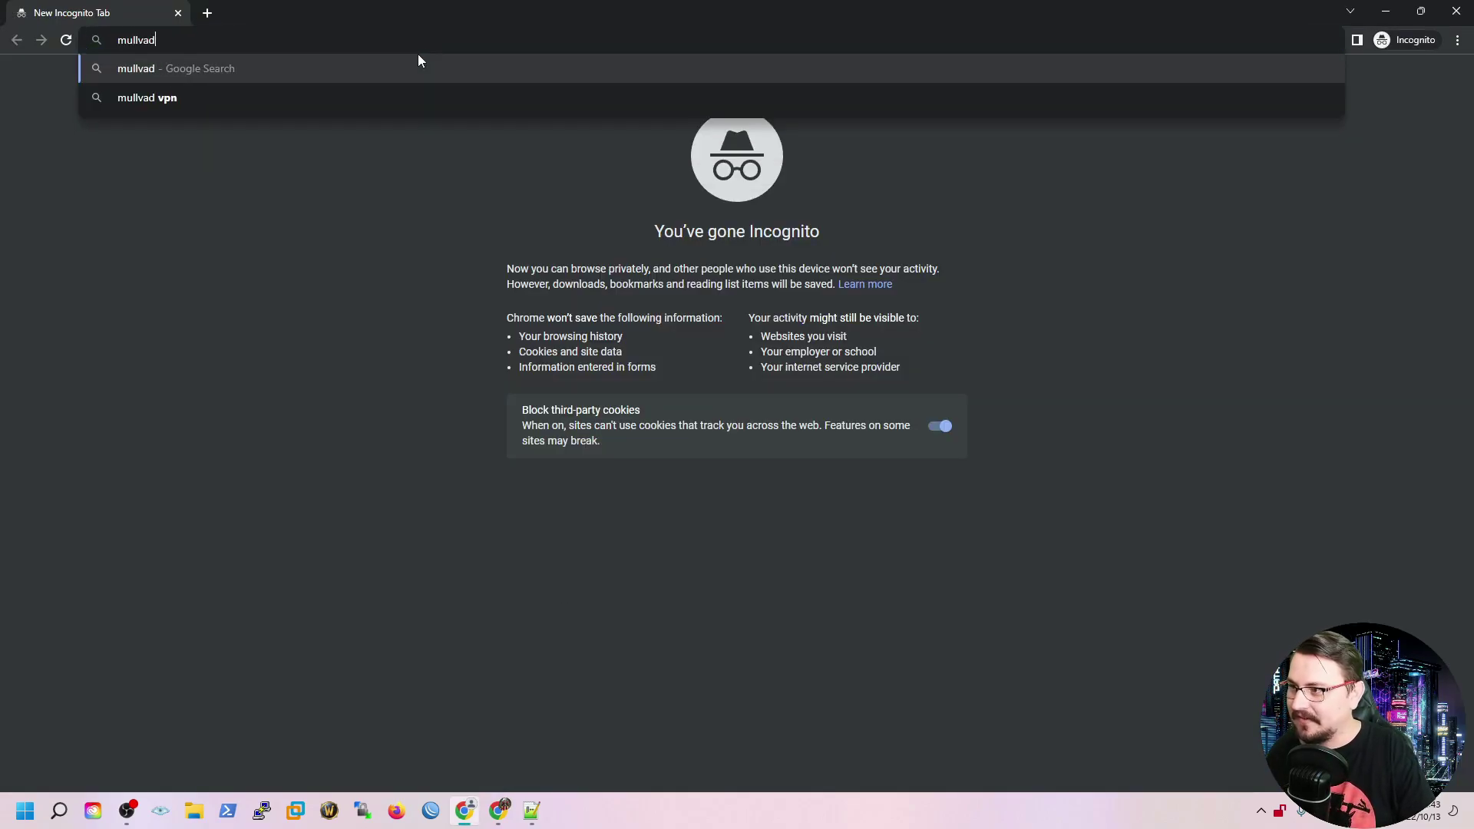
{"action": "type", "text": "t"}
{"action": "key", "text": "Return"}
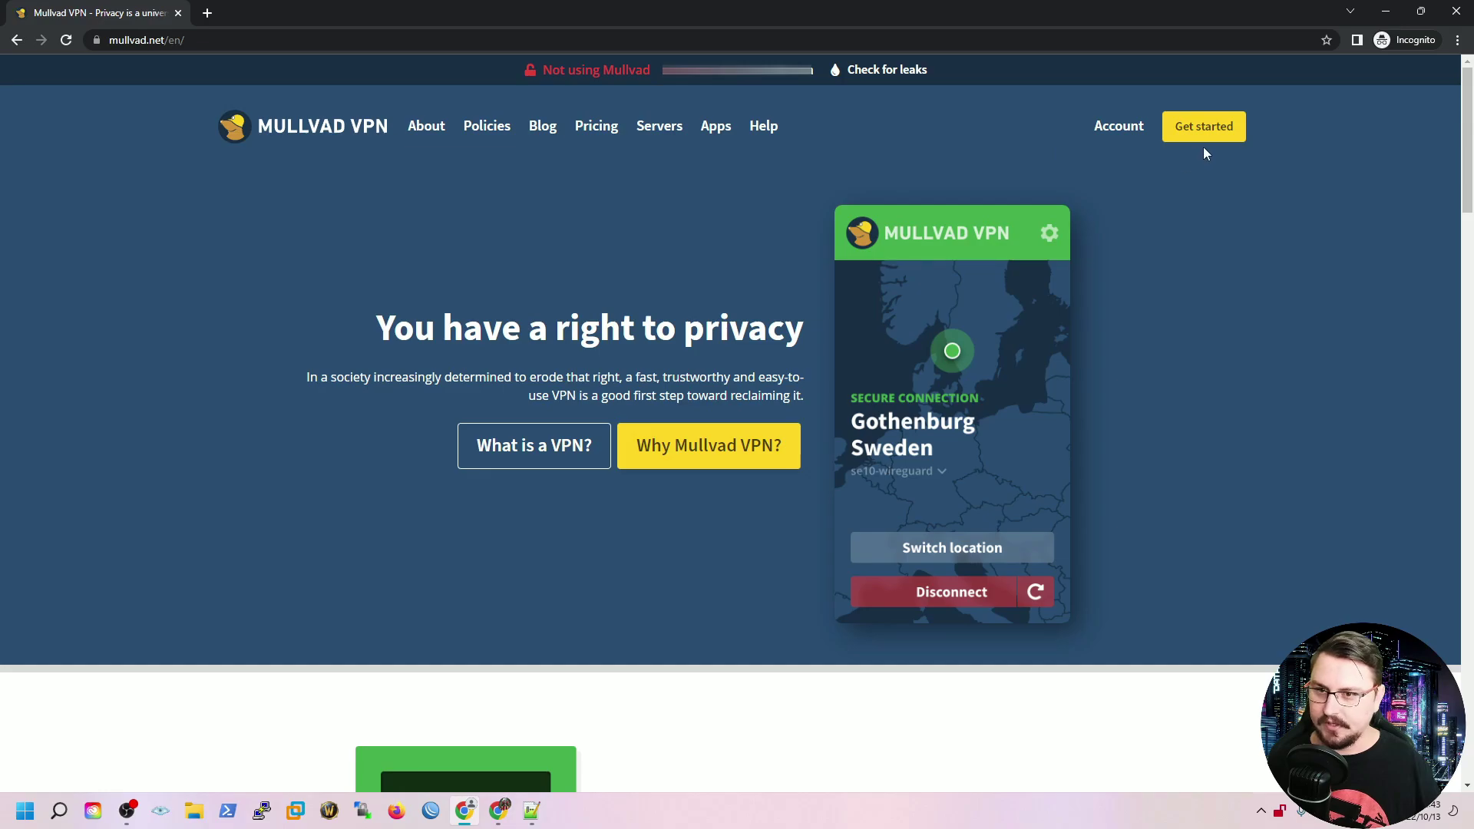
- Start the Mullvad sign-up in the incognito window and generate a random account number
{"action": "left_click", "coordinate": [1203, 135]}
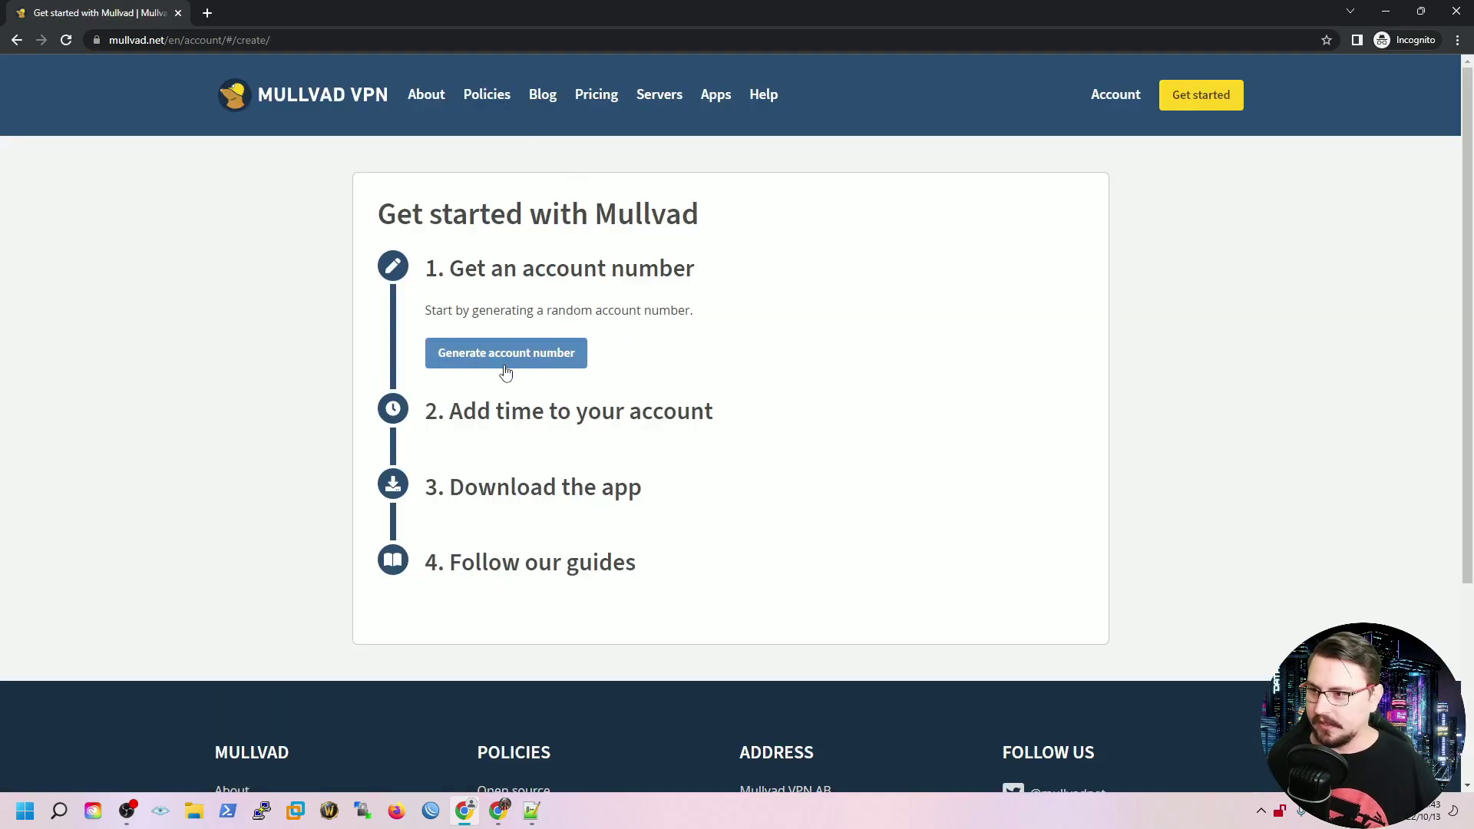
{"action": "left_click", "coordinate": [502, 353]}
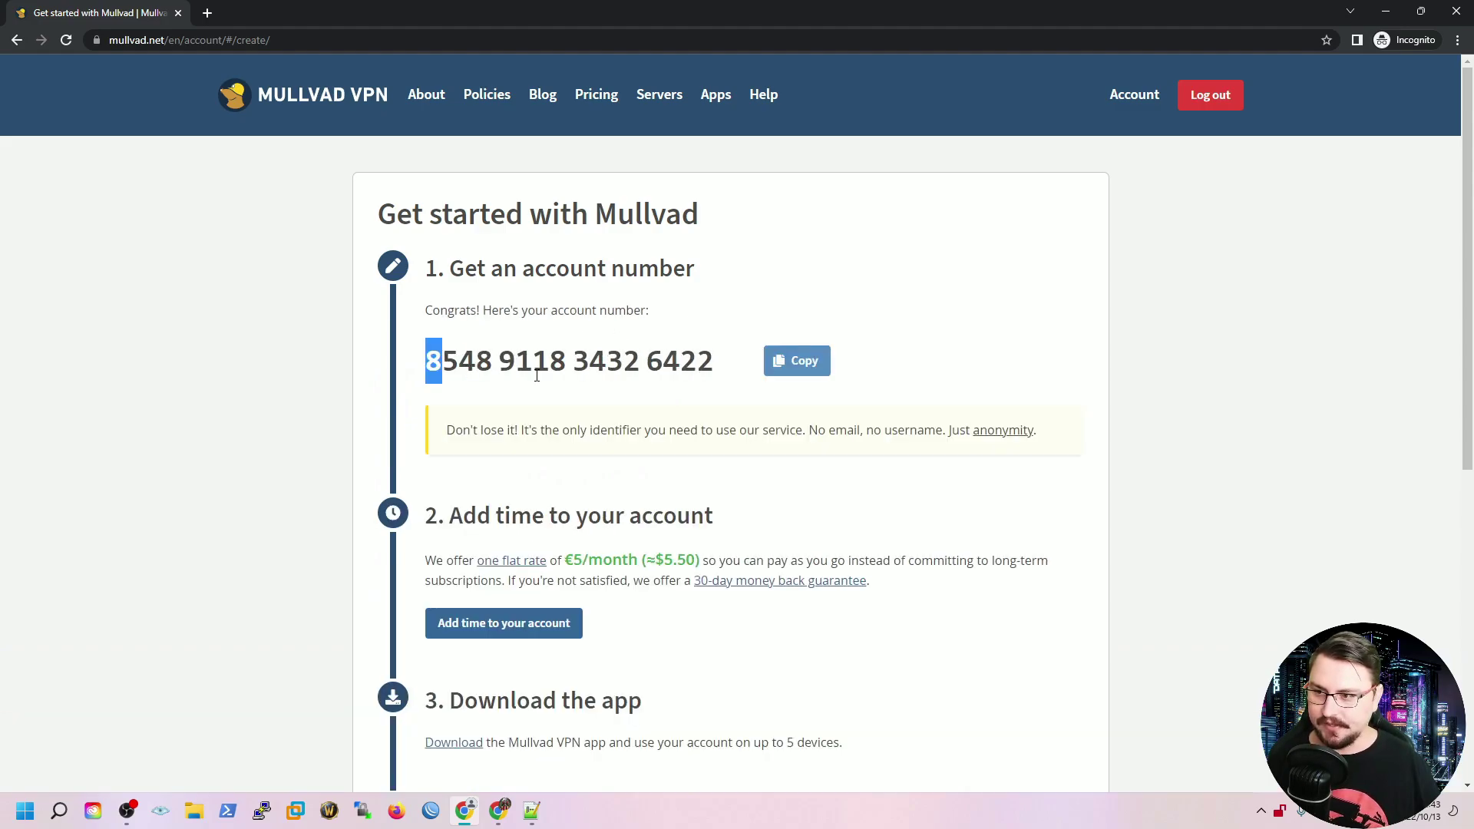
{"action": "left_click_drag", "start_coordinate": [537, 376], "coordinate": [649, 386]}
{"action": "left_click", "coordinate": [600, 431]}
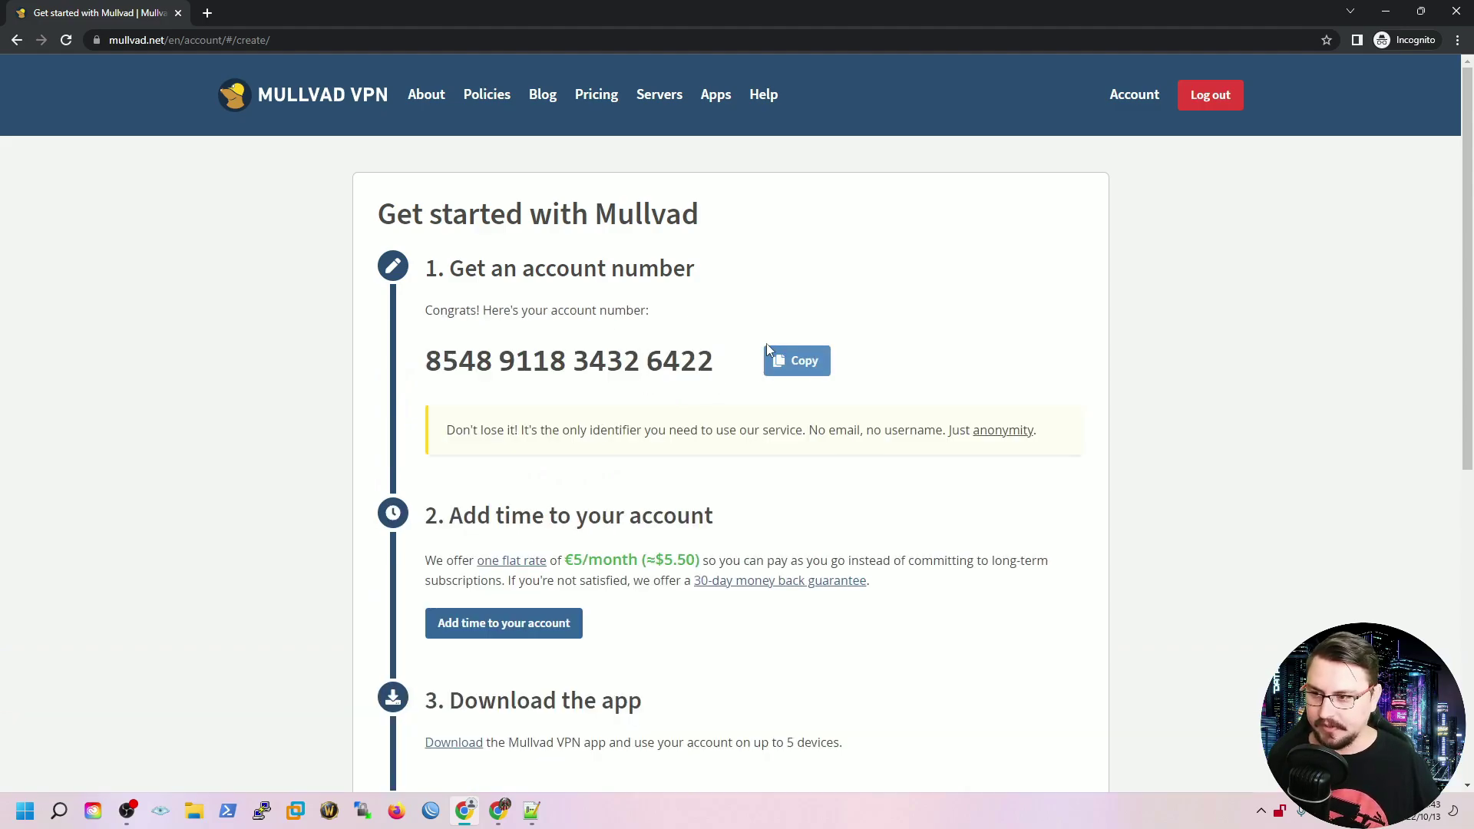
- Review the getting-started page, including the account number notice, the flat monthly rate, the app download and the guides
{"action": "scroll", "coordinate": [806, 230], "scroll_direction": "down", "scroll_amount": 2}
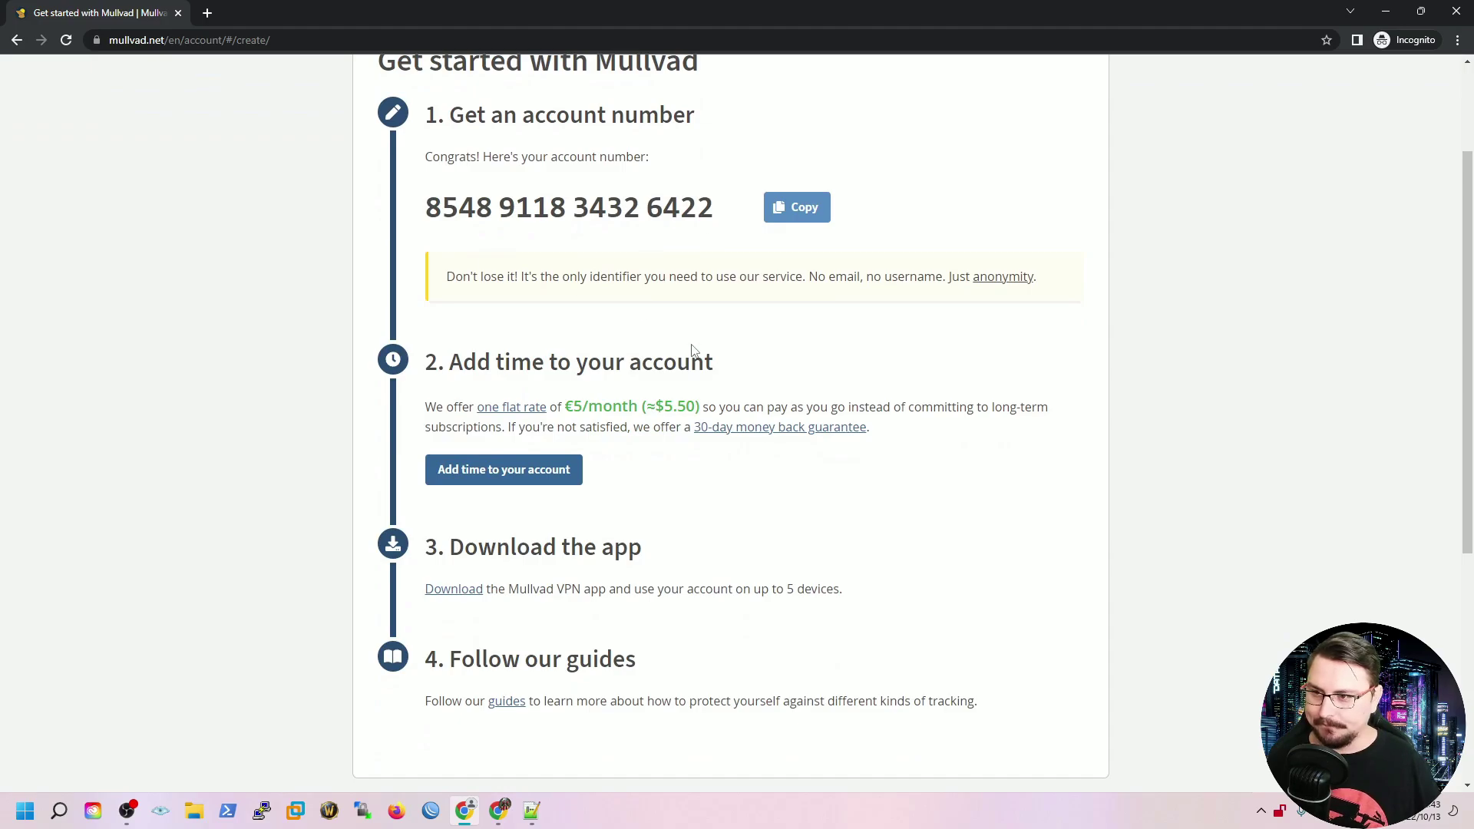
{"action": "scroll", "coordinate": [697, 428], "scroll_direction": "up", "scroll_amount": 2}
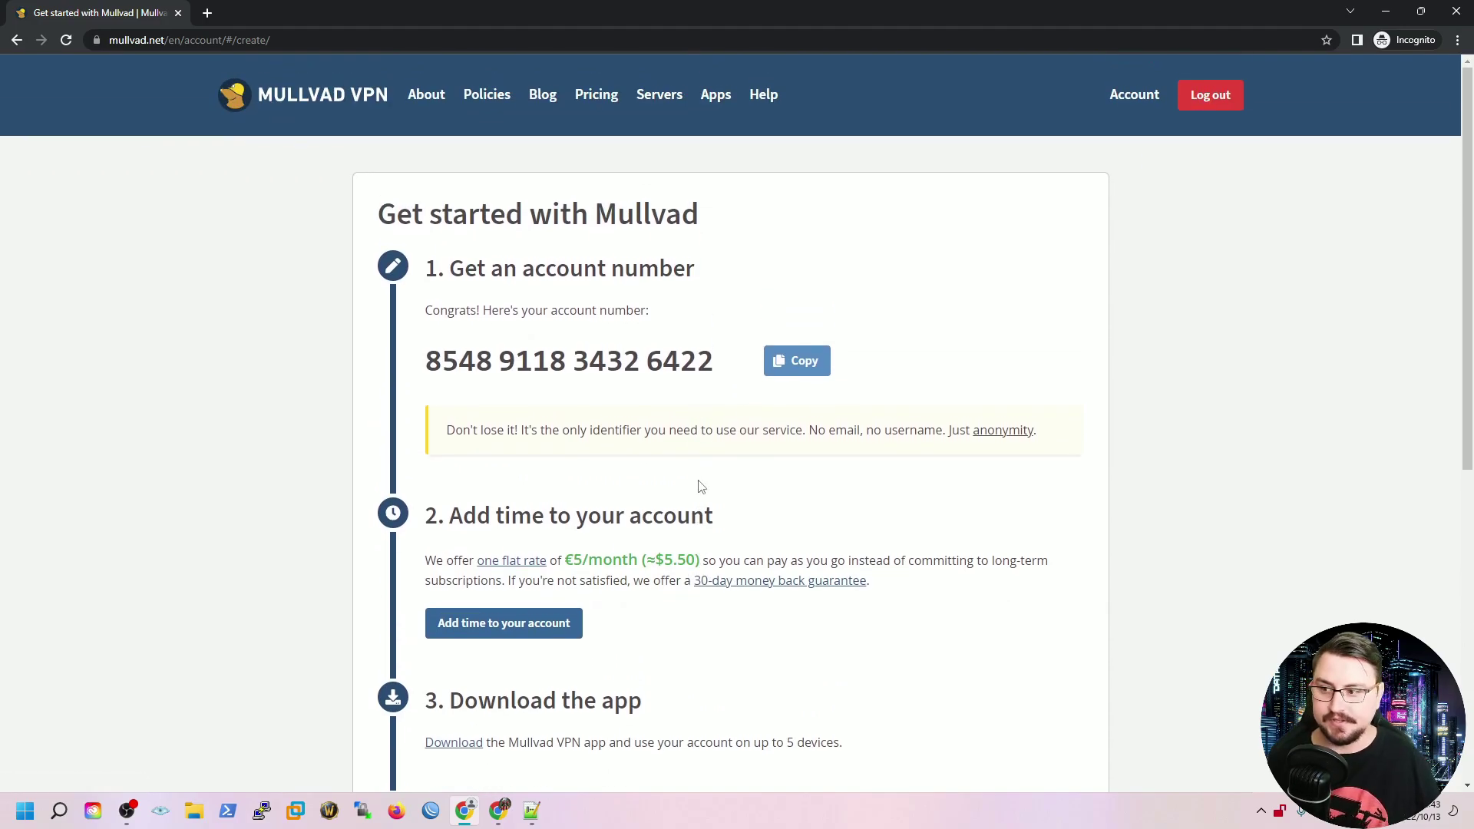
{"action": "scroll", "coordinate": [583, 461], "scroll_direction": "down", "scroll_amount": 2}
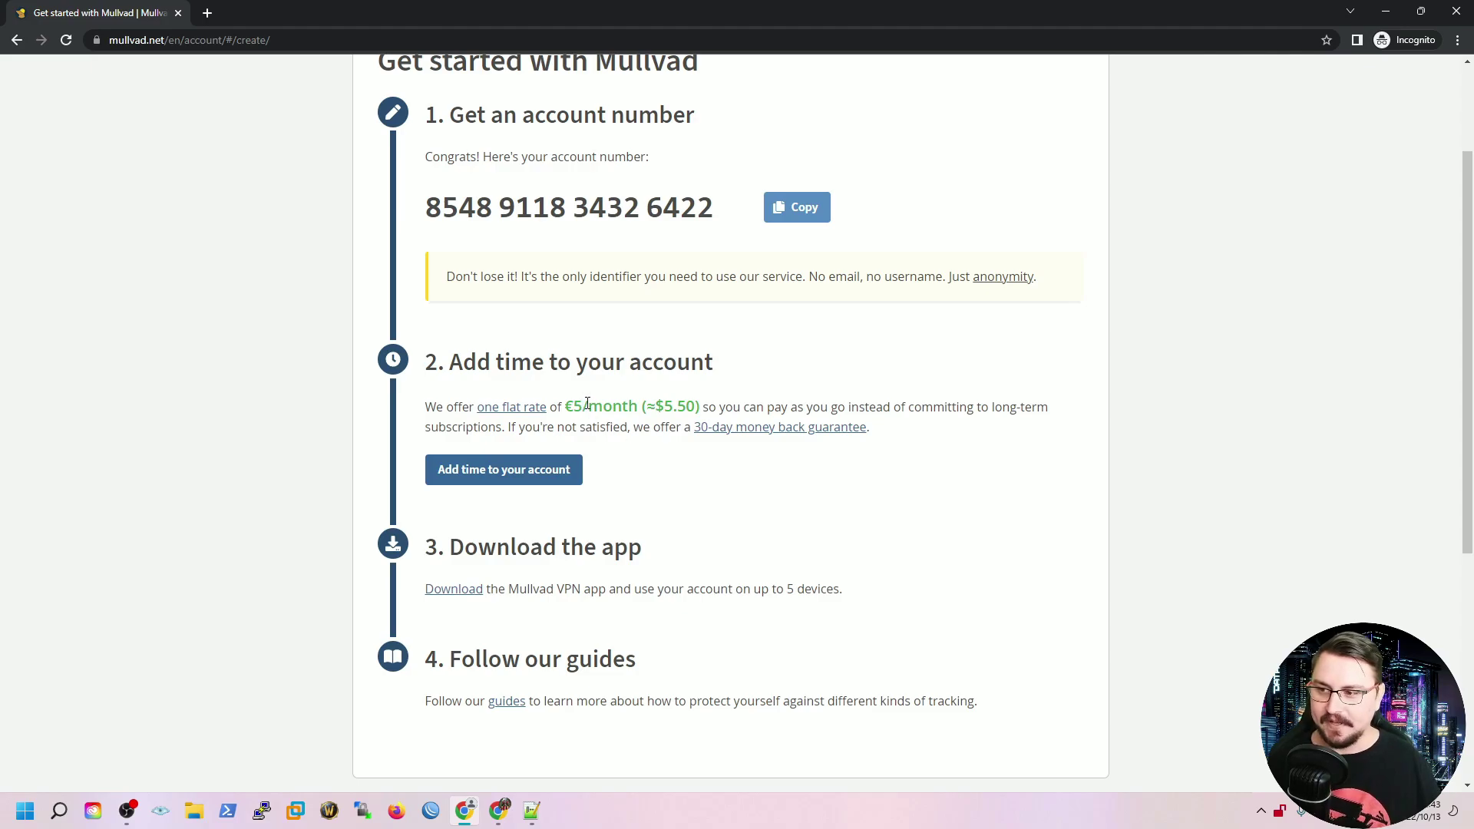
{"action": "left_click_drag", "start_coordinate": [571, 396], "coordinate": [688, 405]}
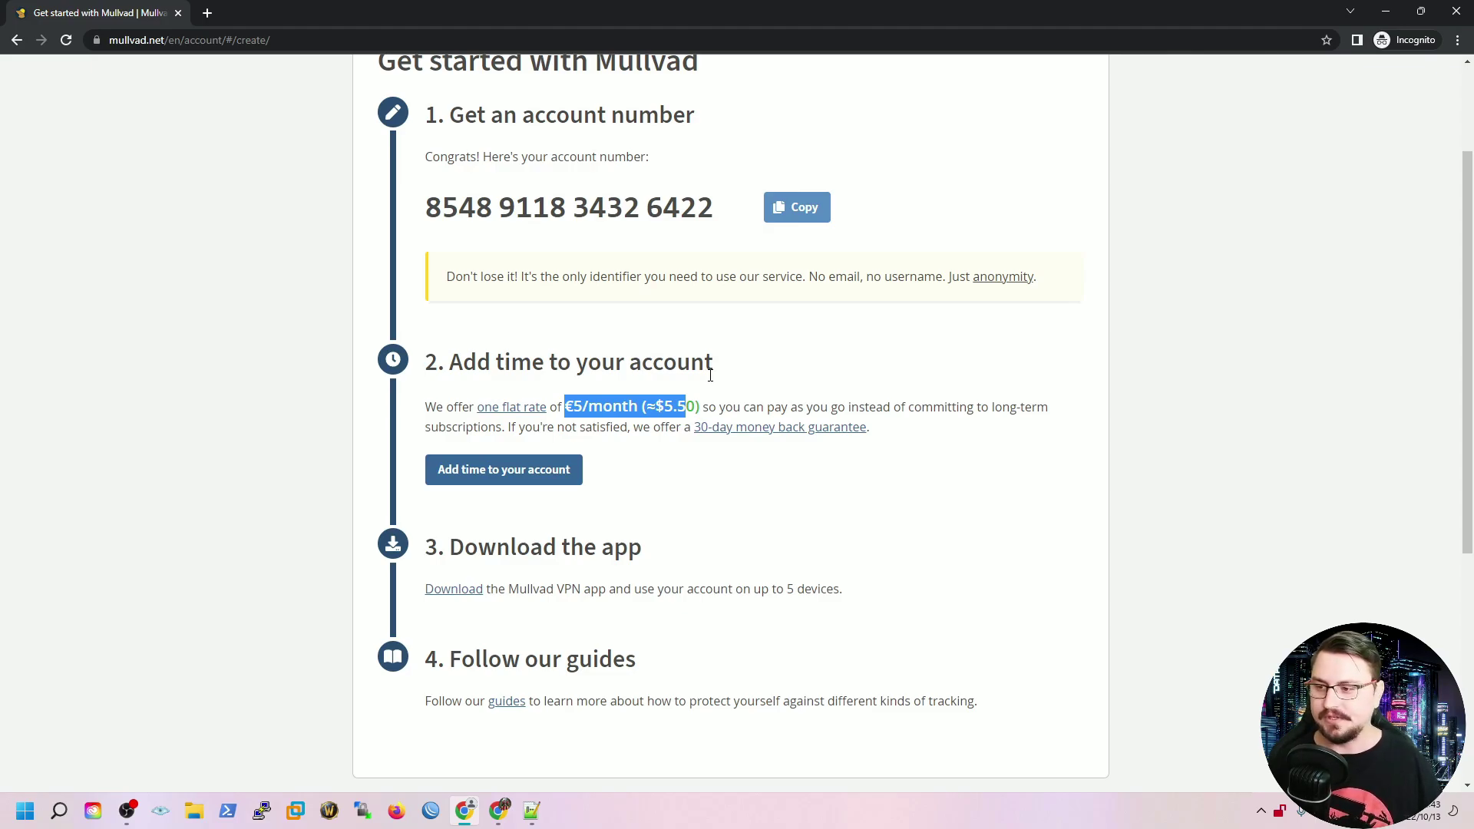
{"action": "scroll", "coordinate": [937, 135], "scroll_direction": "down", "scroll_amount": 1}
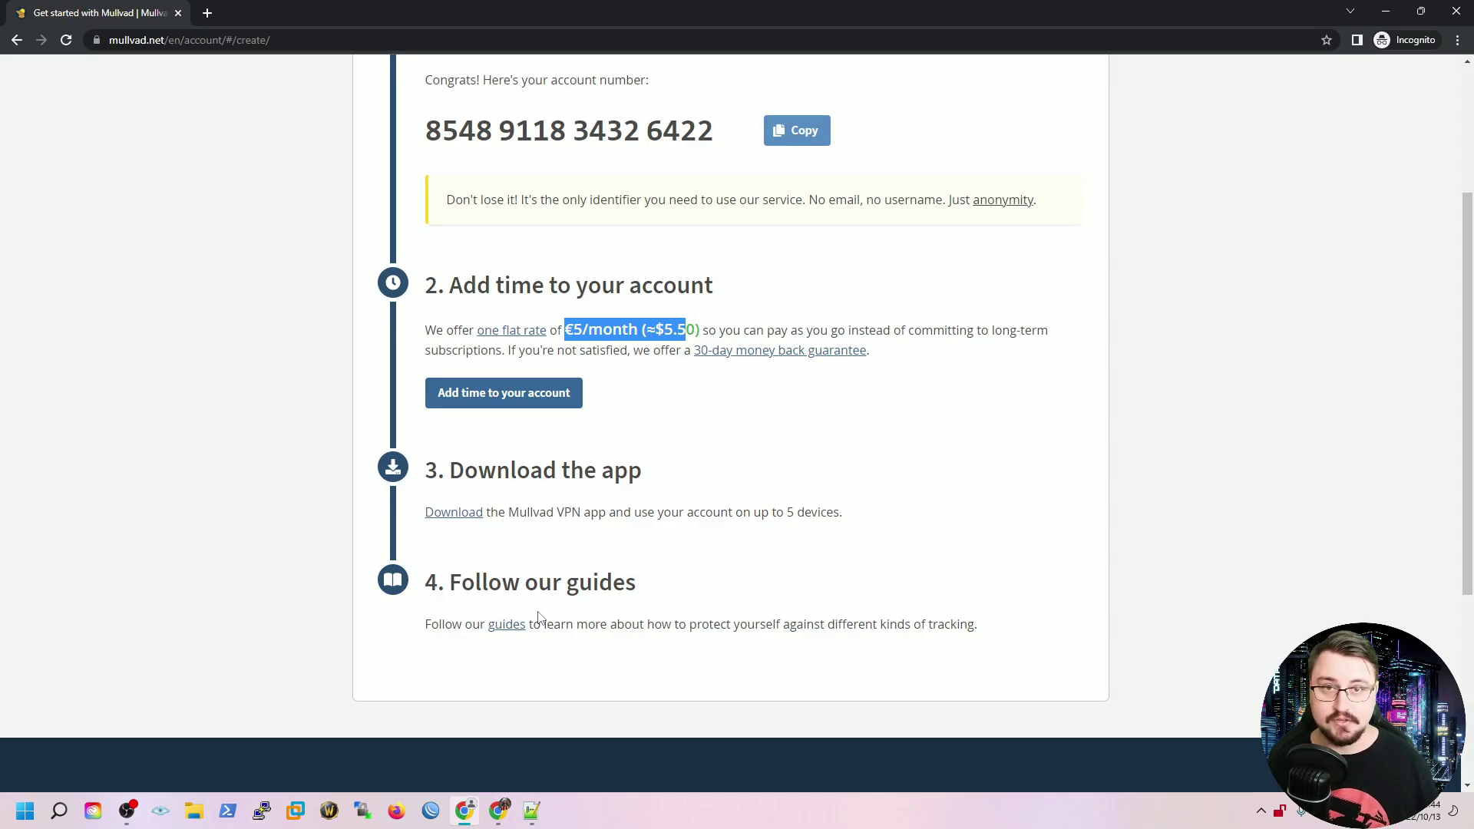
{"action": "scroll", "coordinate": [561, 615], "scroll_direction": "down", "scroll_amount": 1}
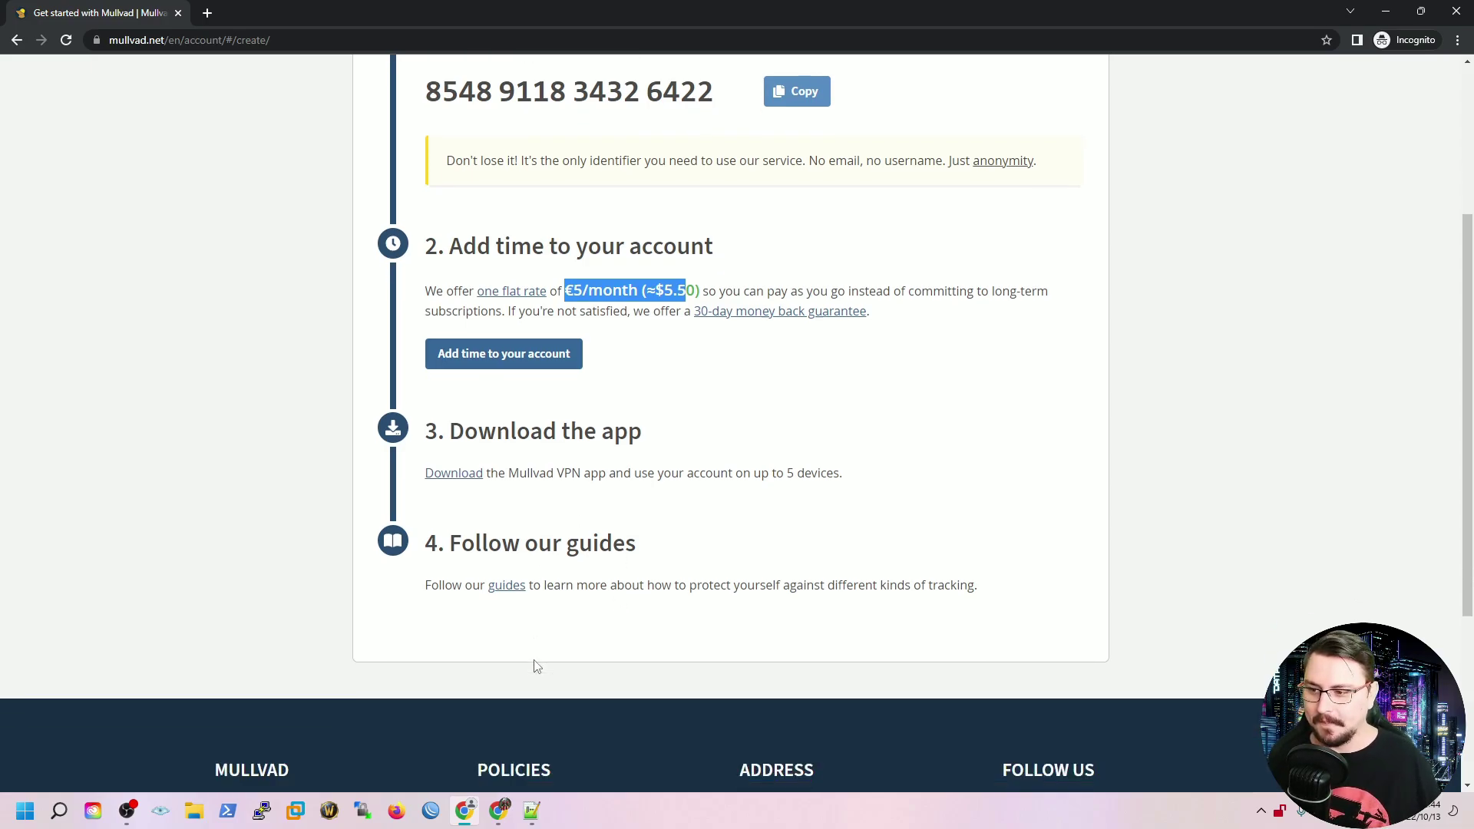
{"action": "scroll", "coordinate": [589, 522], "scroll_direction": "down", "scroll_amount": 3}
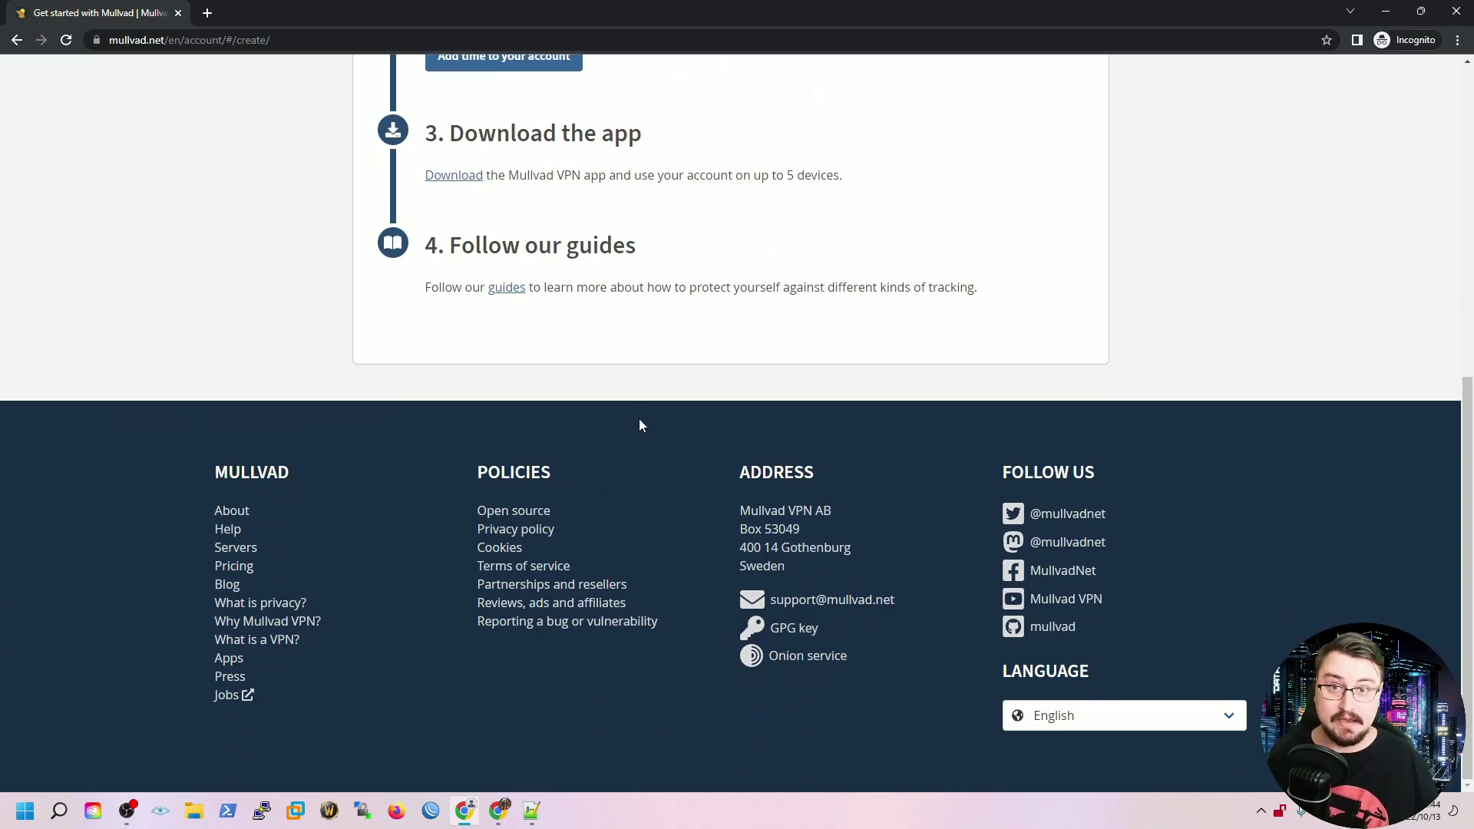
{"action": "scroll", "coordinate": [640, 425], "scroll_direction": "up", "scroll_amount": 1}
{"action": "scroll", "coordinate": [667, 579], "scroll_direction": "up", "scroll_amount": 3}
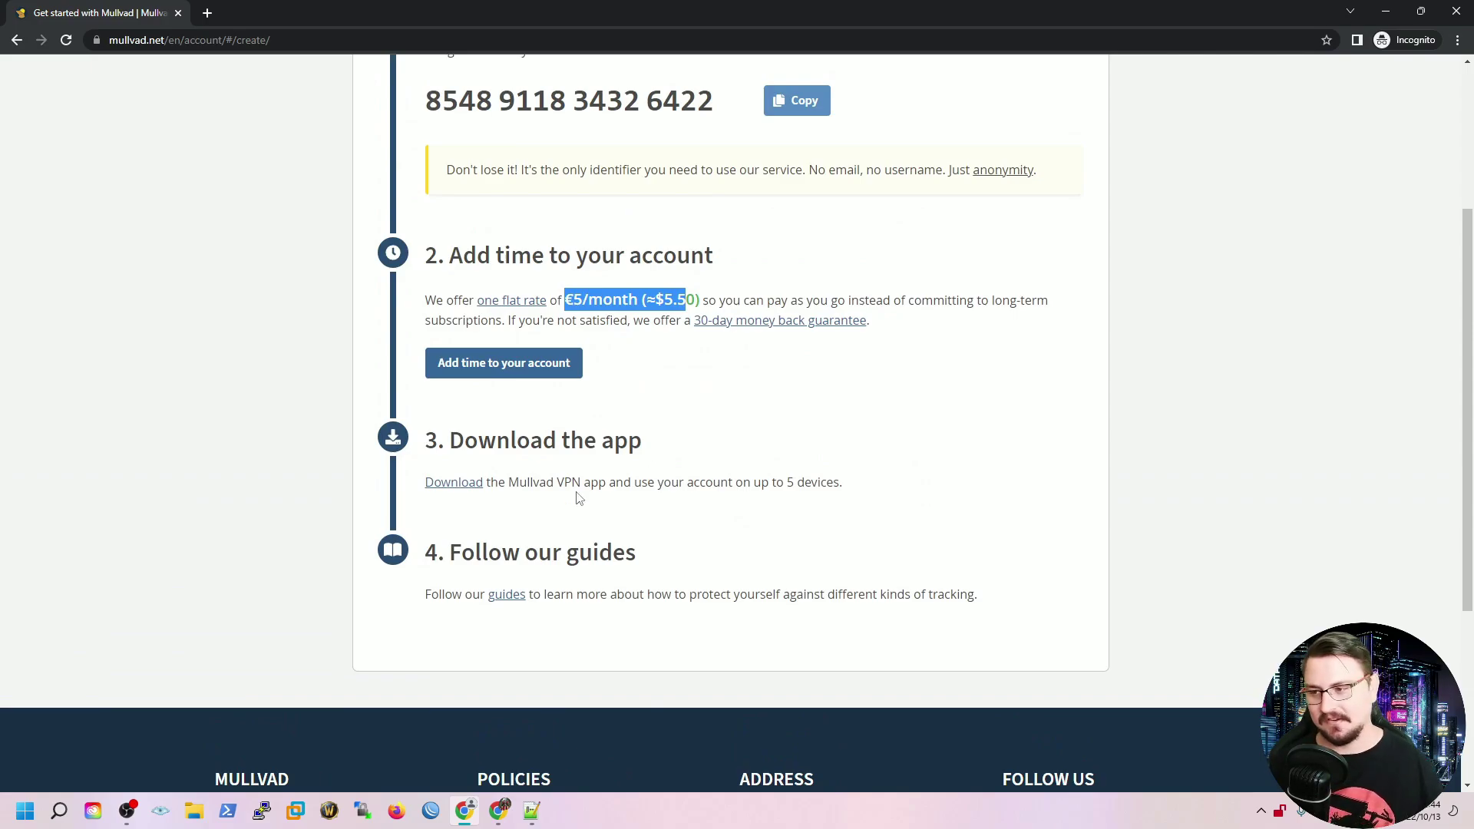
{"action": "scroll", "coordinate": [638, 385], "scroll_direction": "up", "scroll_amount": 3}
{"action": "scroll", "coordinate": [659, 520], "scroll_direction": "down", "scroll_amount": 8}
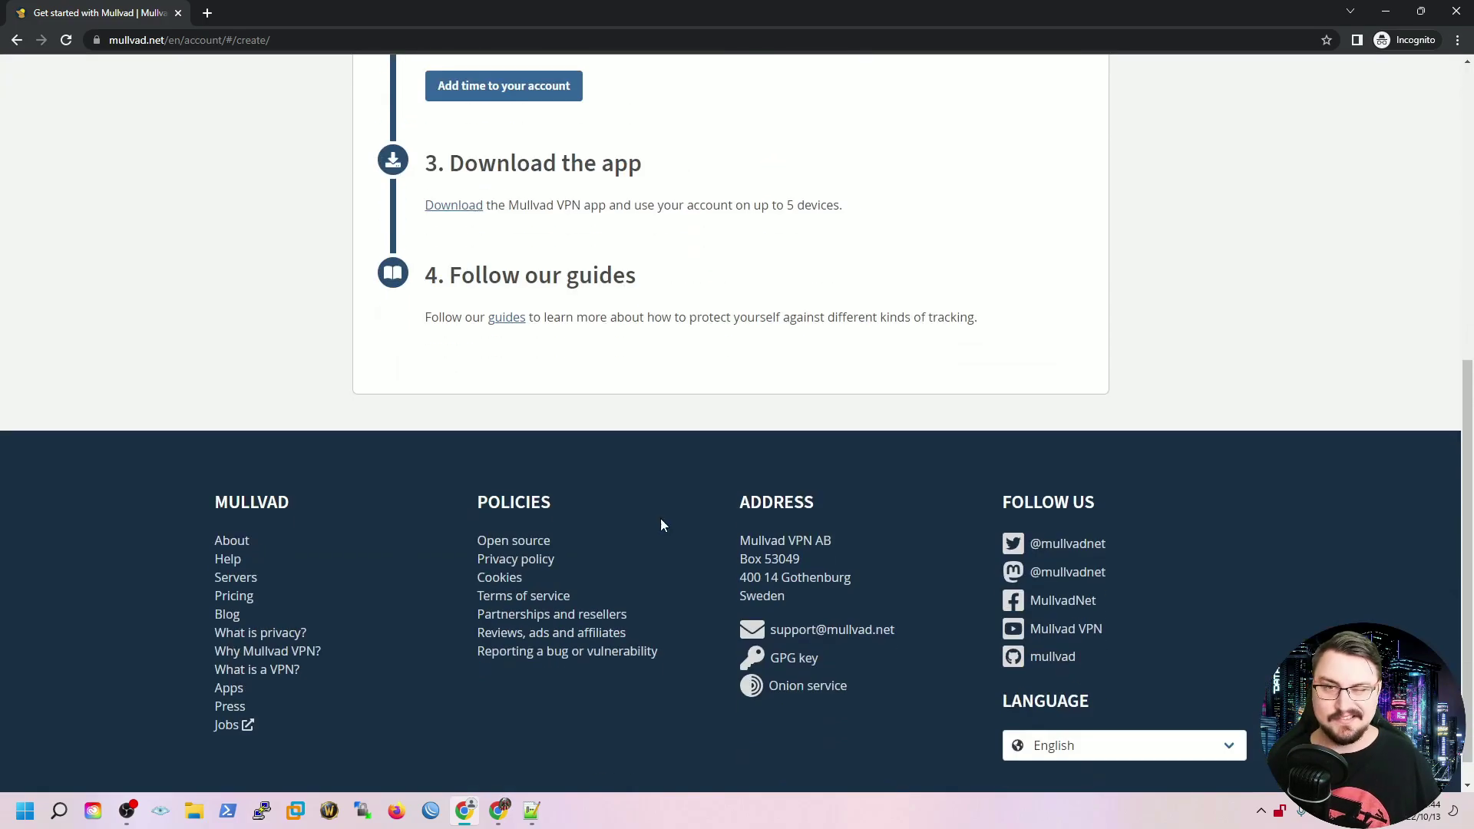
{"action": "scroll", "coordinate": [676, 460], "scroll_direction": "up", "scroll_amount": 3}
{"action": "scroll", "coordinate": [676, 459], "scroll_direction": "up", "scroll_amount": 4}
{"action": "scroll", "coordinate": [615, 464], "scroll_direction": "down", "scroll_amount": 2}
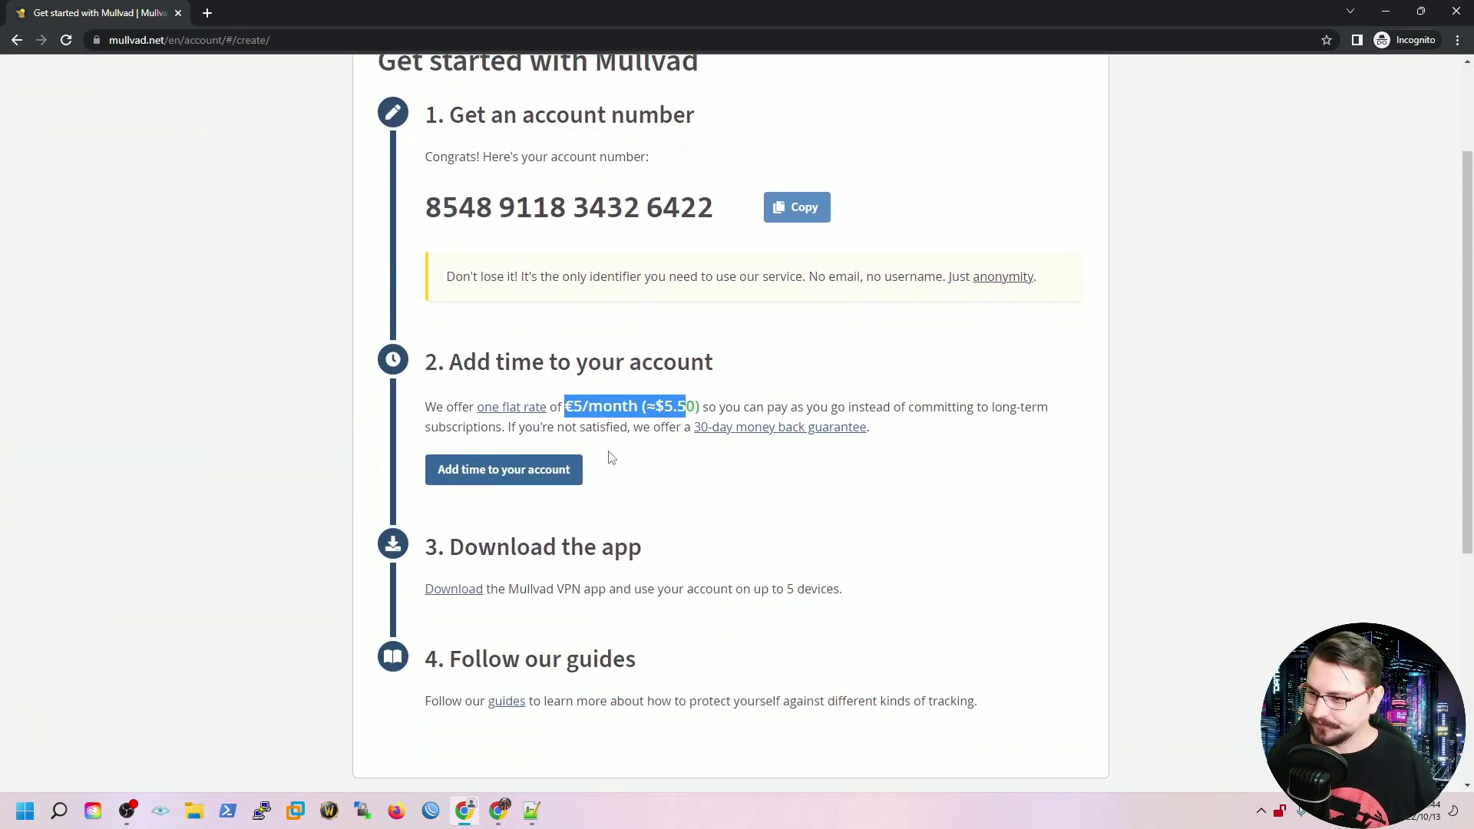
{"action": "scroll", "coordinate": [652, 451], "scroll_direction": "up", "scroll_amount": 2}
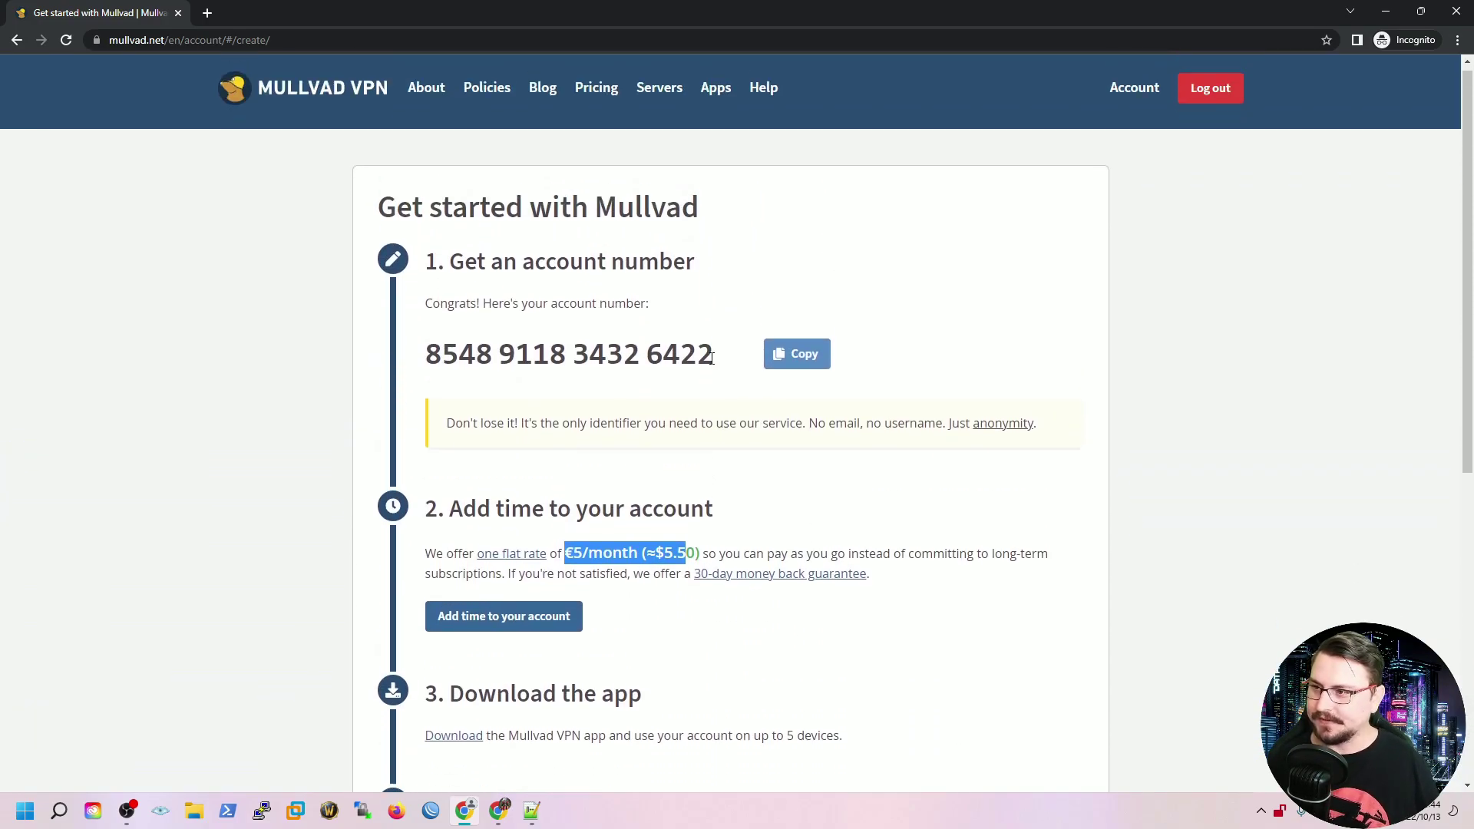
- Return to the signed-in account window and open the WireGuard configuration generator with Windows as the platform
{"action": "left_click", "coordinate": [1386, 10]}
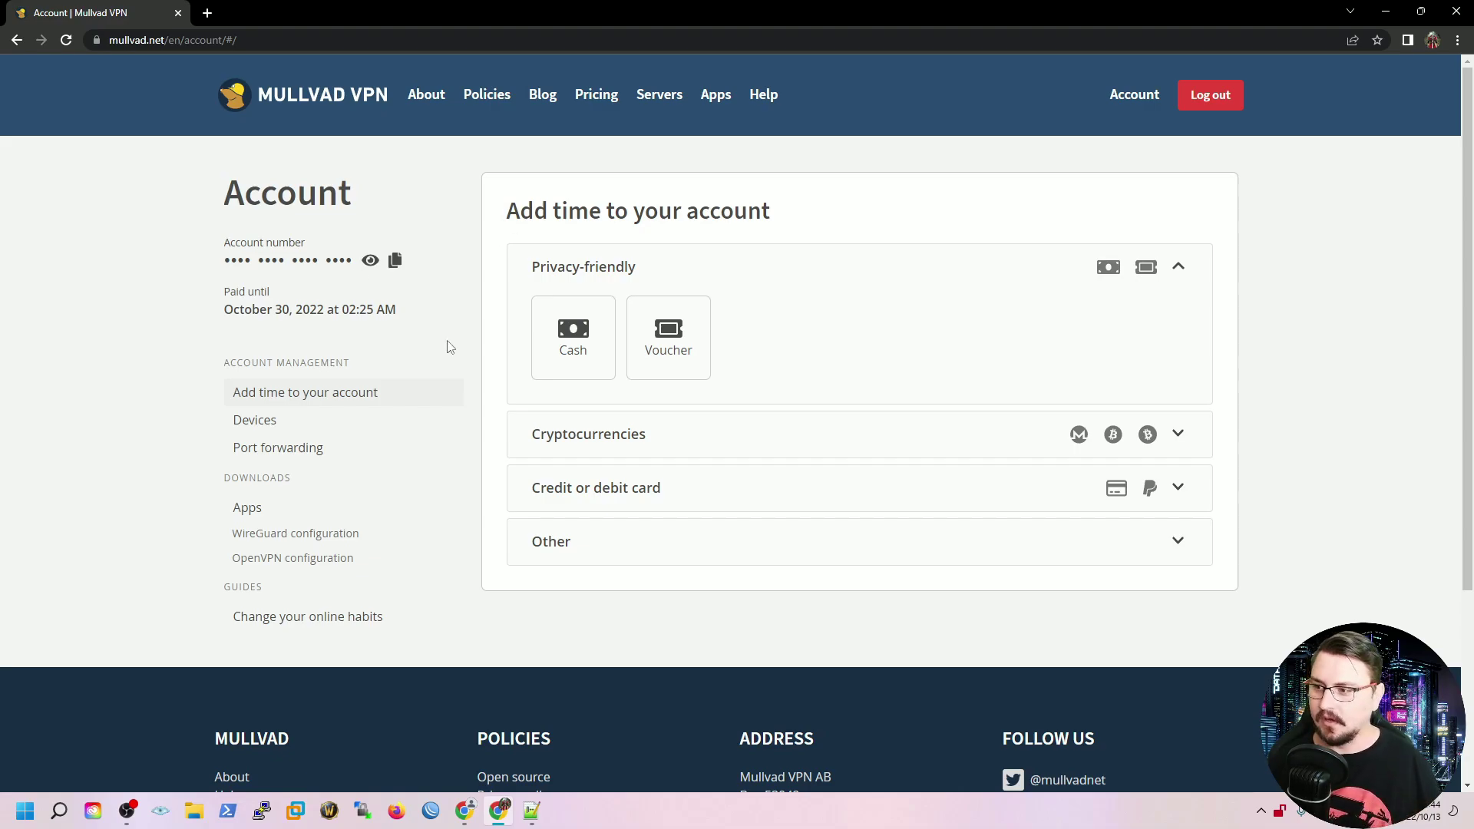
{"action": "left_click", "coordinate": [334, 533]}
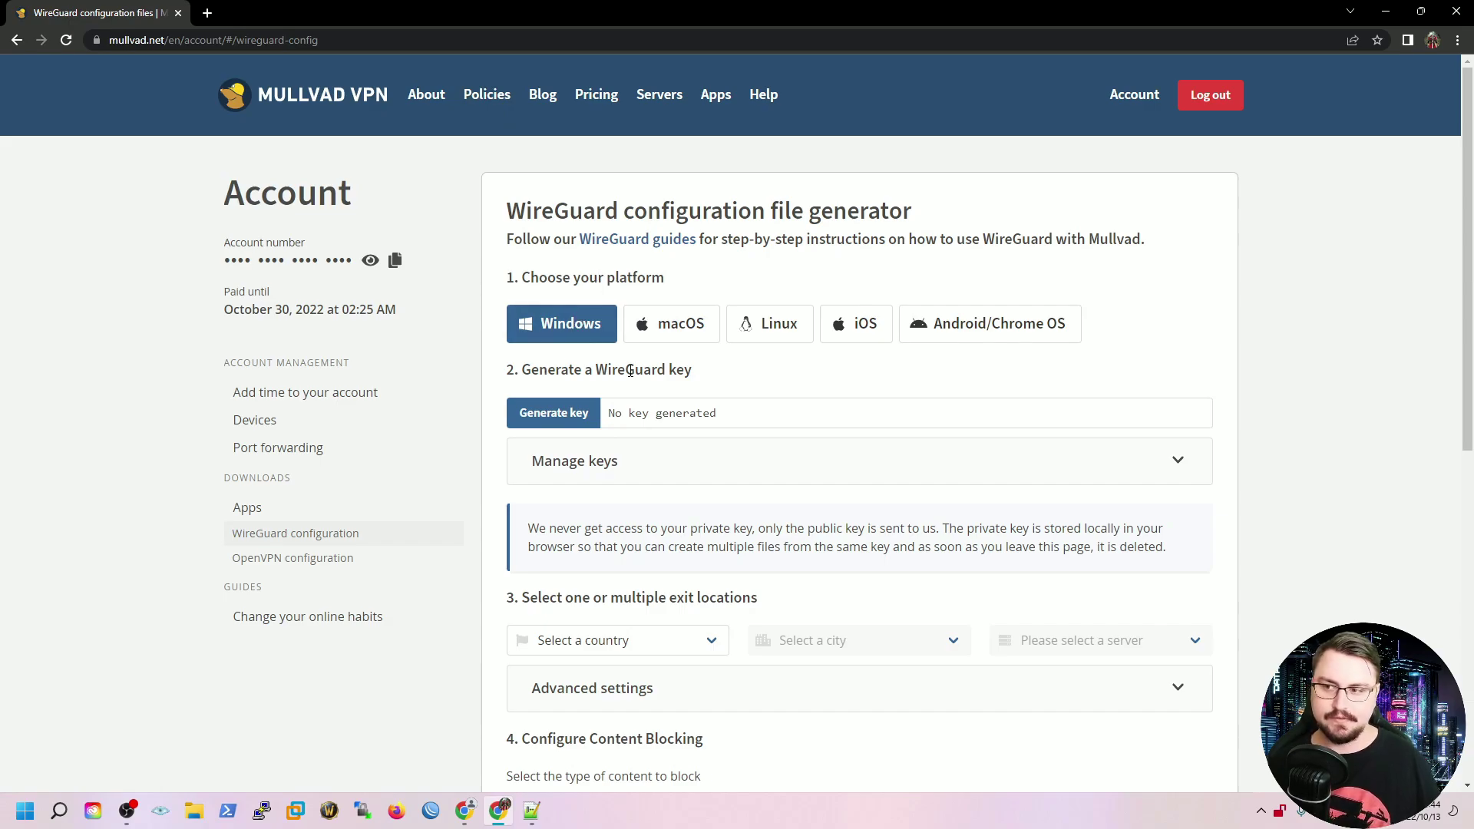
{"action": "left_click", "coordinate": [787, 315]}
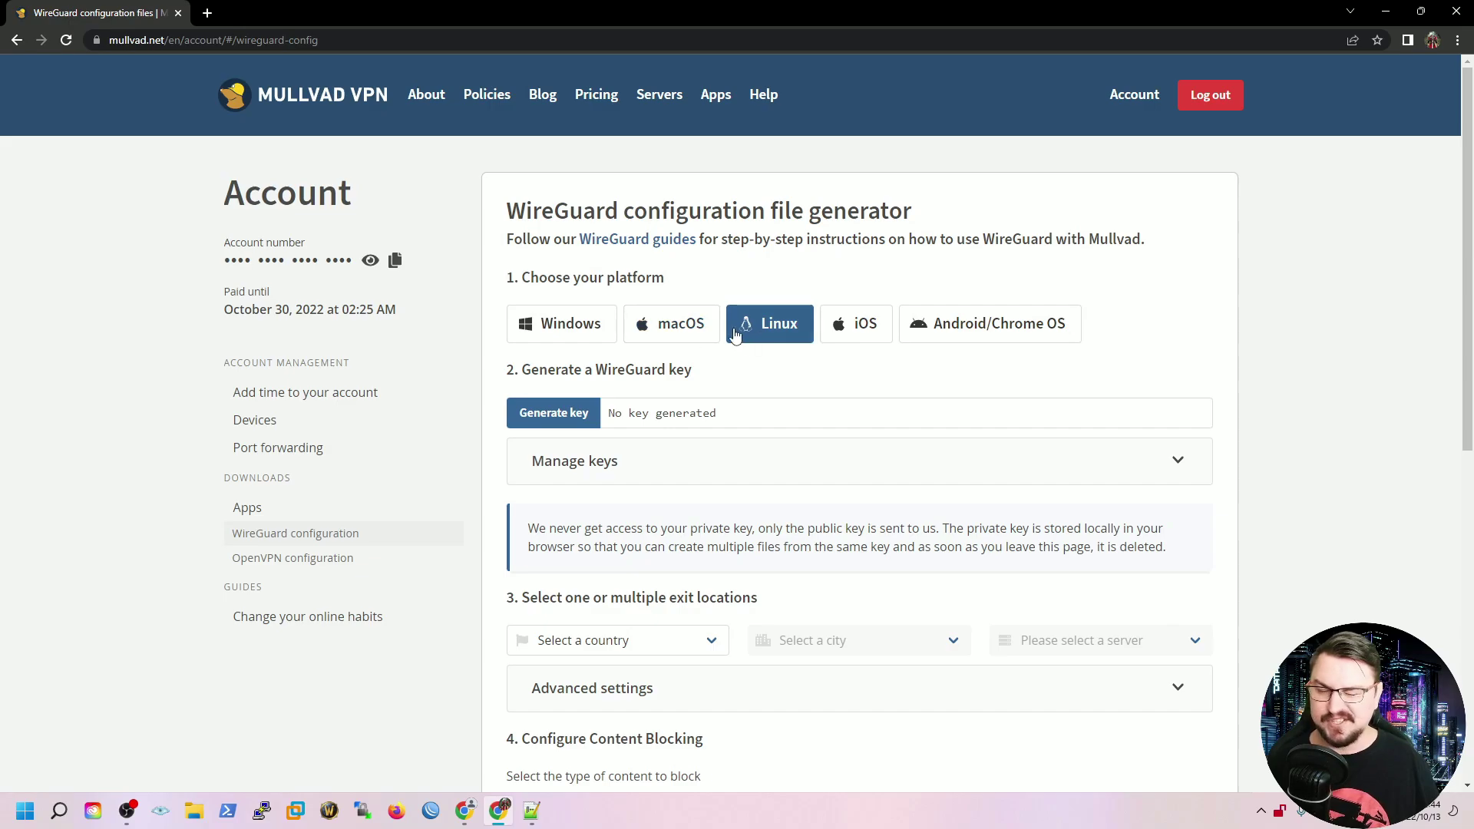
{"action": "left_click", "coordinate": [596, 338]}
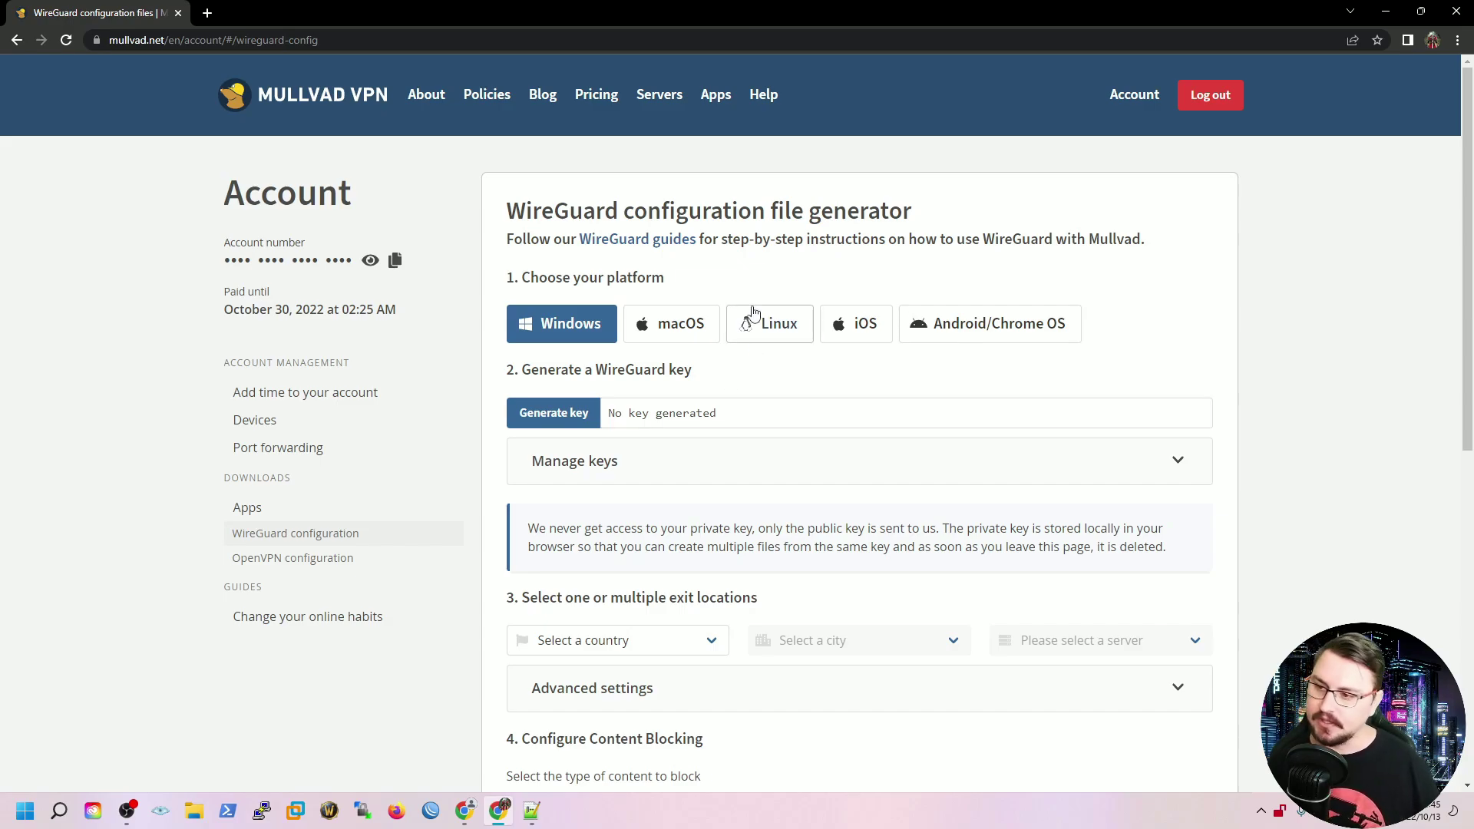
- Generate a new WireGuard key for the configuration and select the resulting key text
{"action": "left_click_drag", "start_coordinate": [549, 369], "coordinate": [648, 412]}
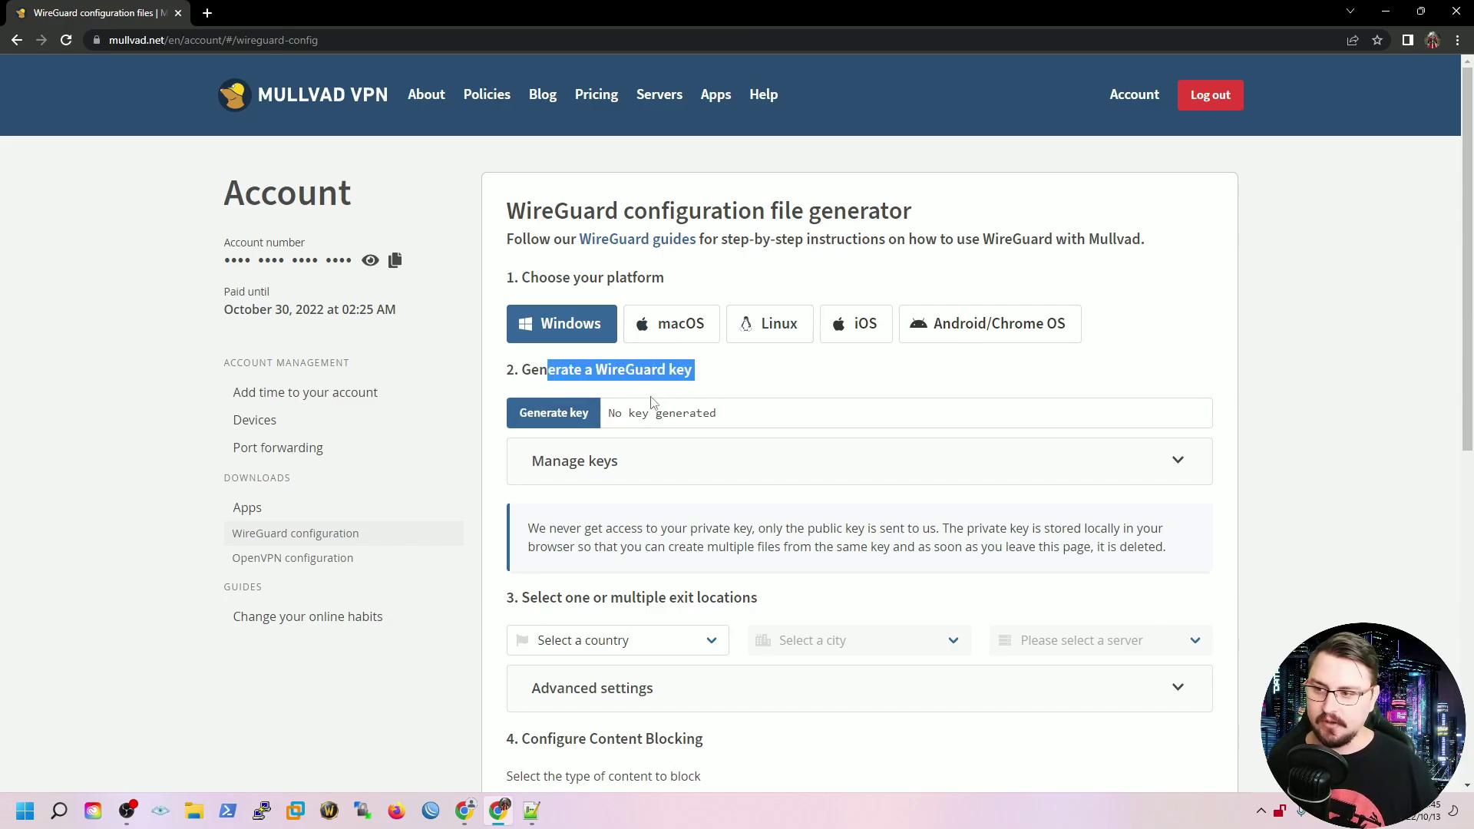
{"action": "left_click", "coordinate": [559, 412]}
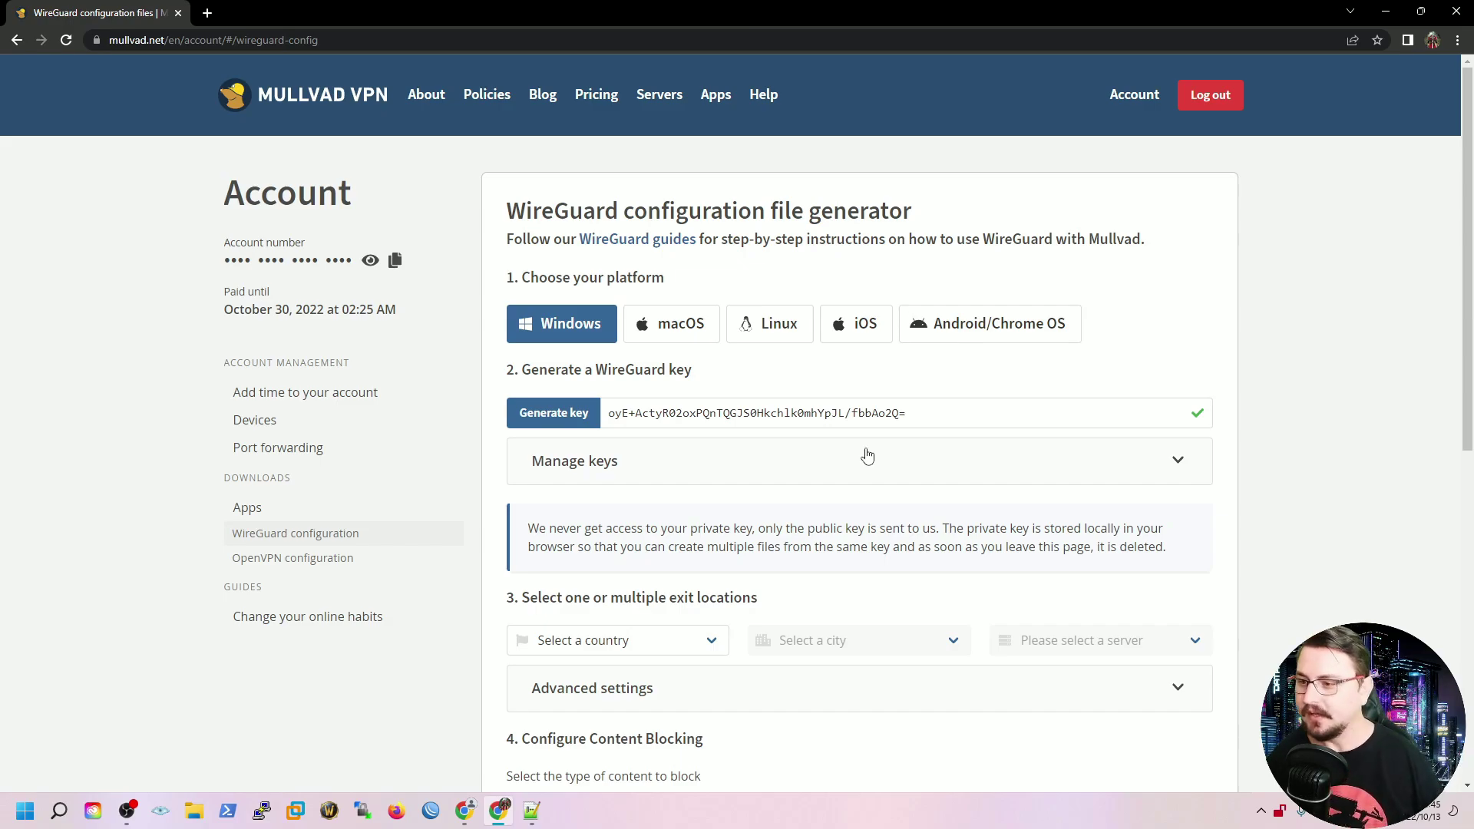
{"action": "left_click", "coordinate": [748, 398]}
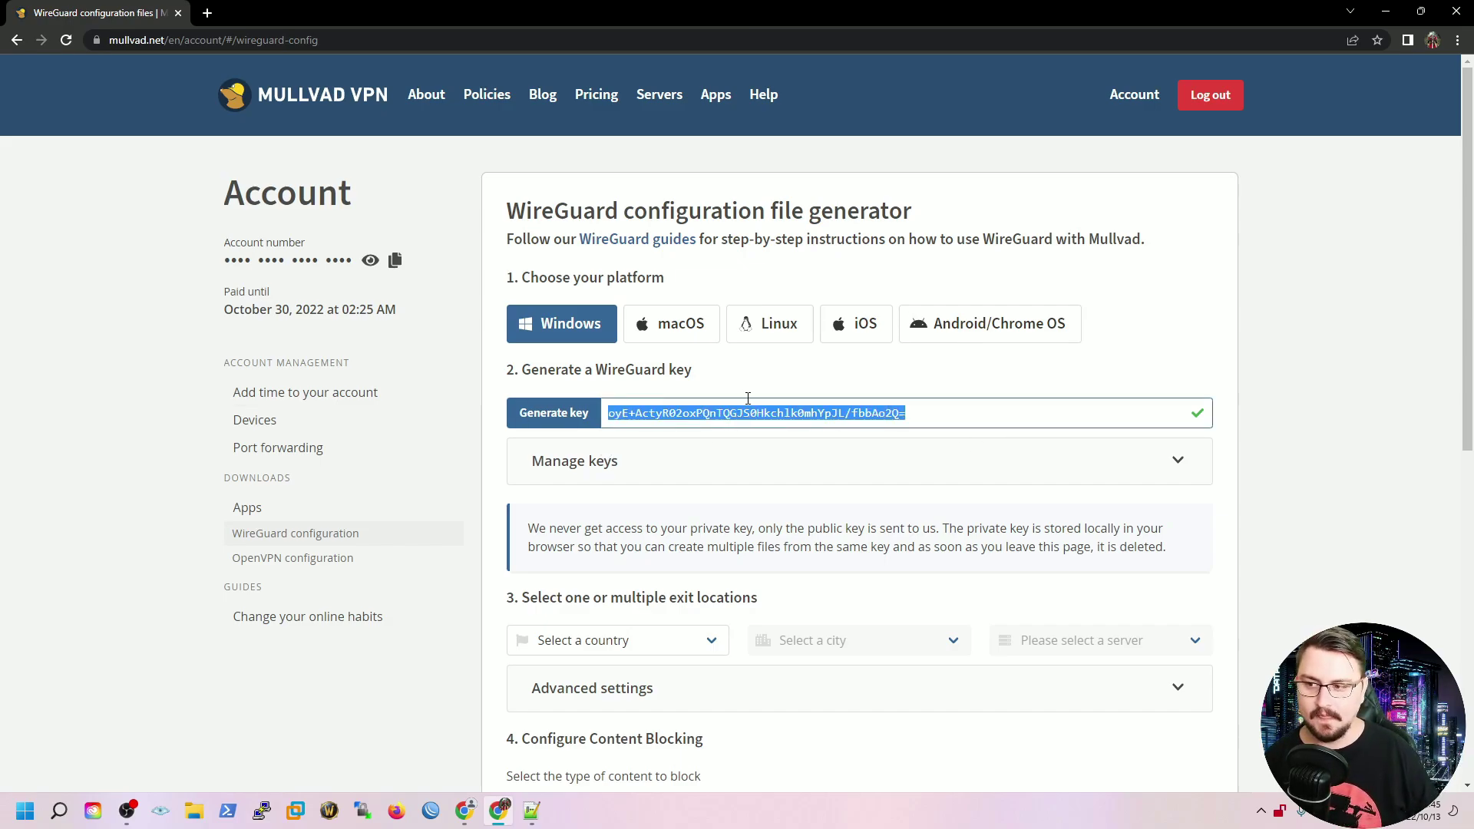
- Set the exit location's country to UK in the WireGuard configuration
{"action": "scroll", "coordinate": [619, 198], "scroll_direction": "down", "scroll_amount": 2}
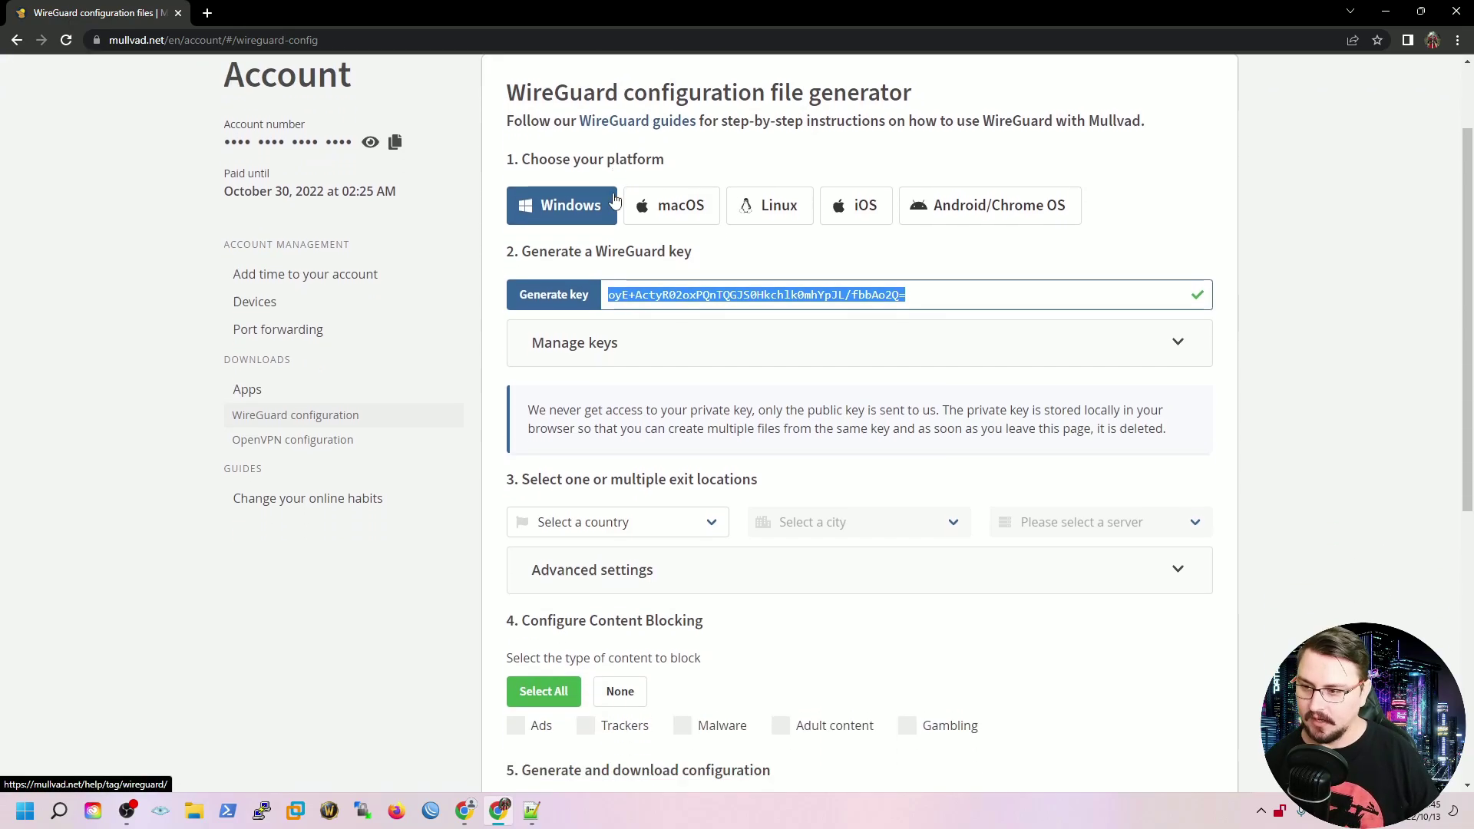
{"action": "scroll", "coordinate": [614, 200], "scroll_direction": "down", "scroll_amount": 1}
{"action": "left_click_drag", "start_coordinate": [582, 368], "coordinate": [691, 373]}
{"action": "left_click", "coordinate": [733, 411]}
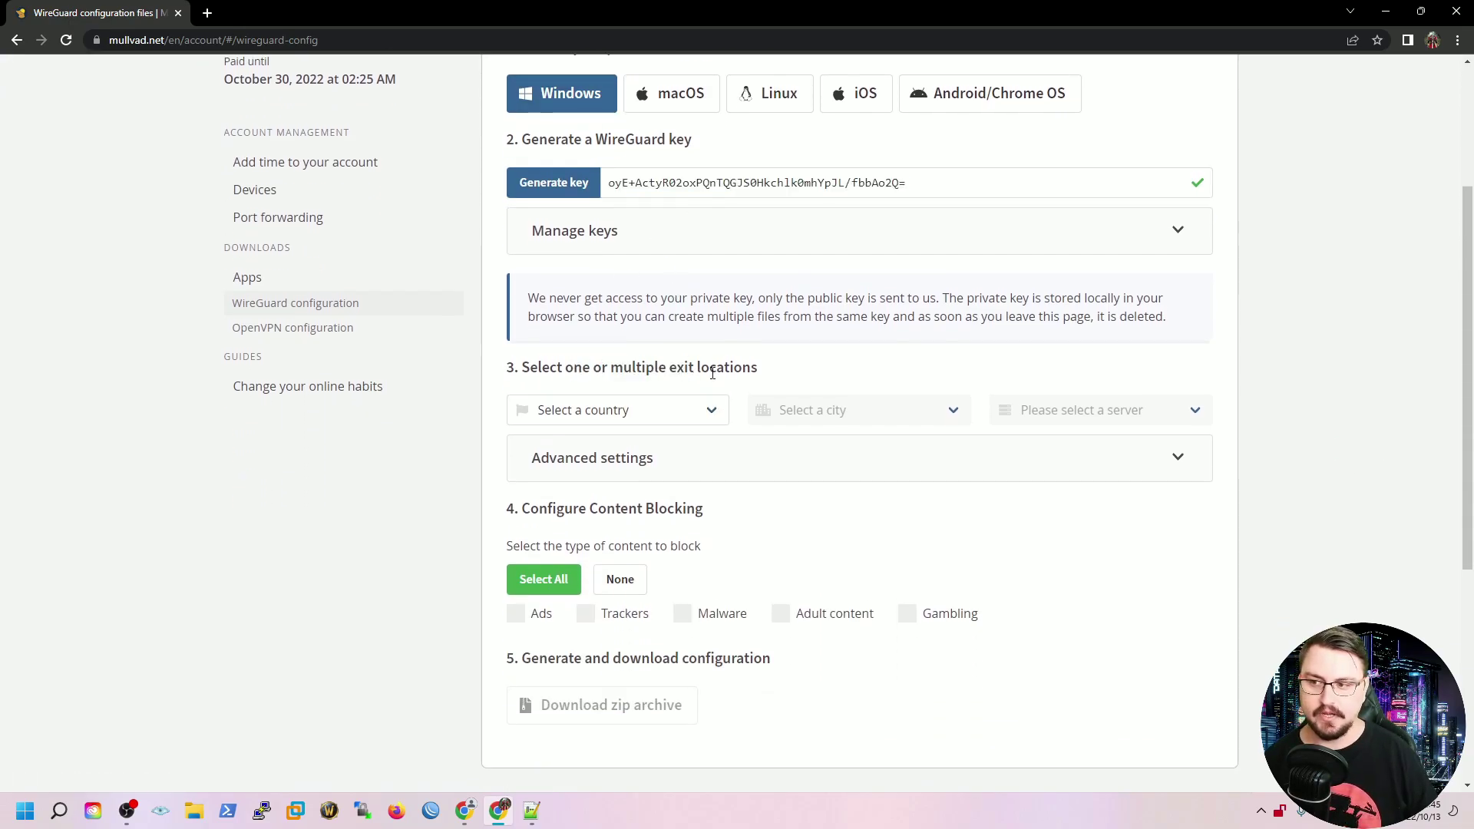
{"action": "left_click", "coordinate": [711, 415]}
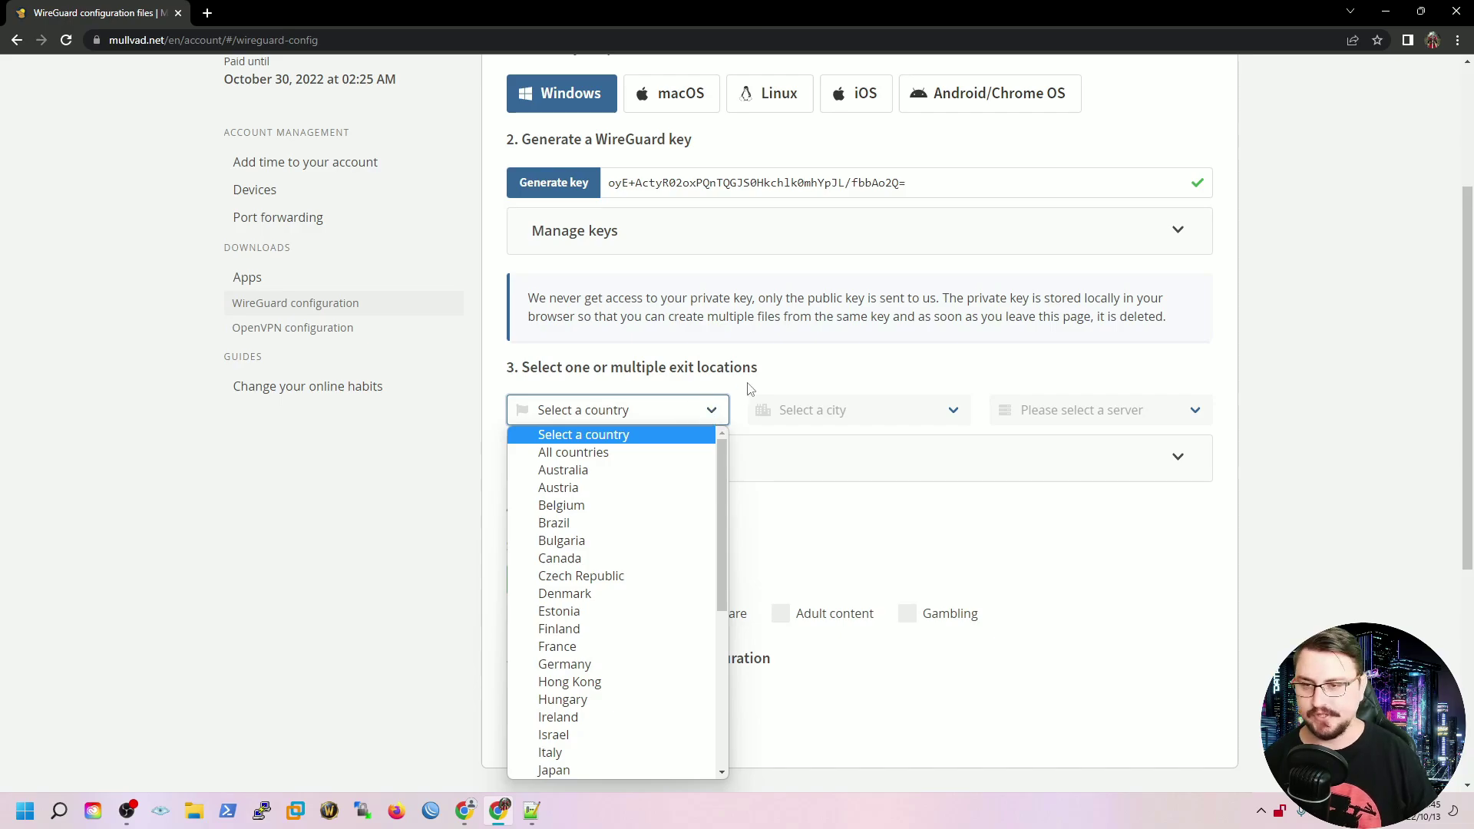
{"action": "scroll", "coordinate": [701, 471], "scroll_direction": "down", "scroll_amount": 4}
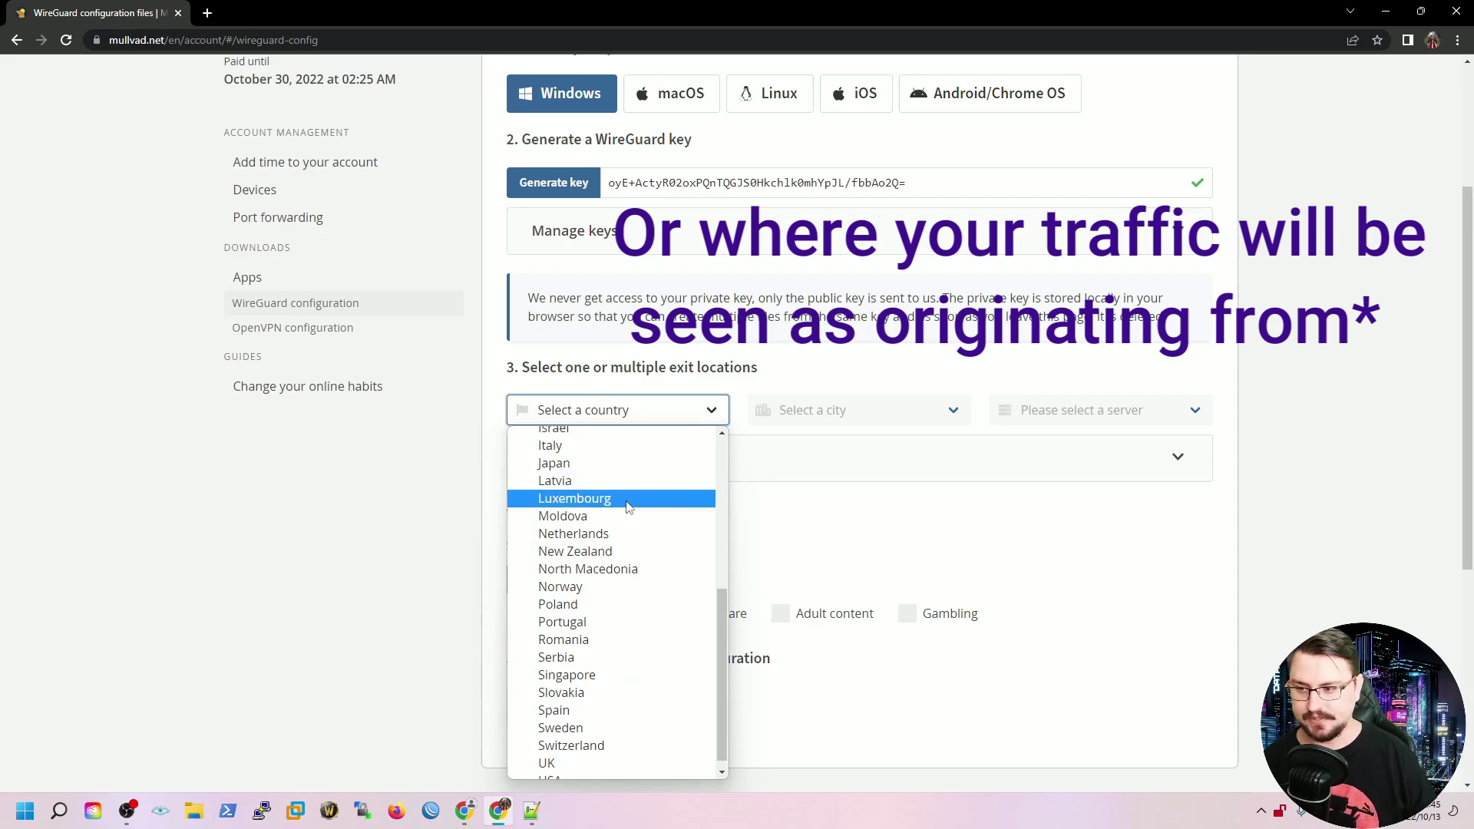
{"action": "scroll", "coordinate": [628, 503], "scroll_direction": "down", "scroll_amount": 1}
{"action": "left_click", "coordinate": [548, 753]}
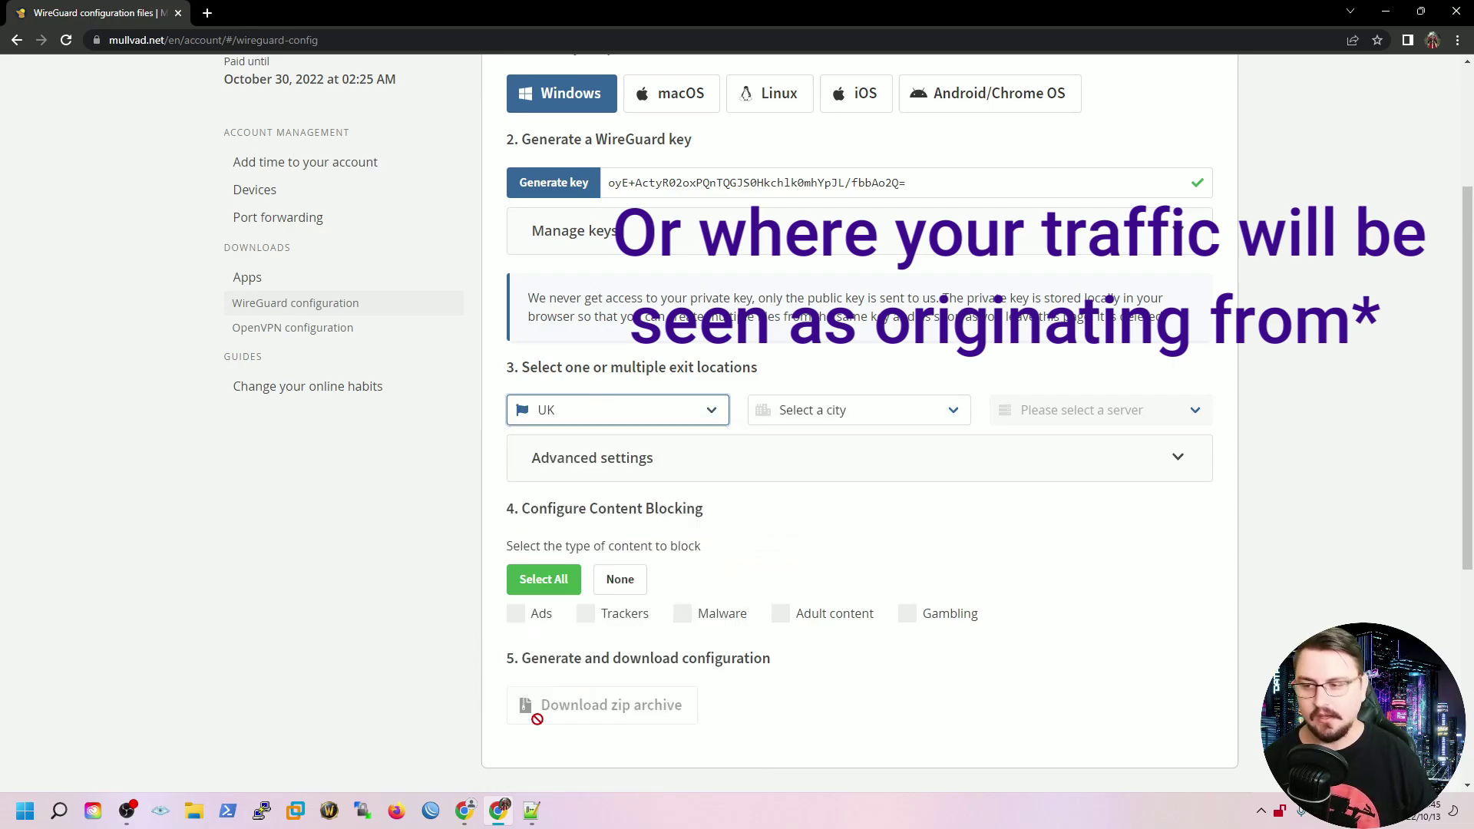
- Look through the country choices, keep UK, and set the exit city to All cities
{"action": "left_click", "coordinate": [707, 413]}
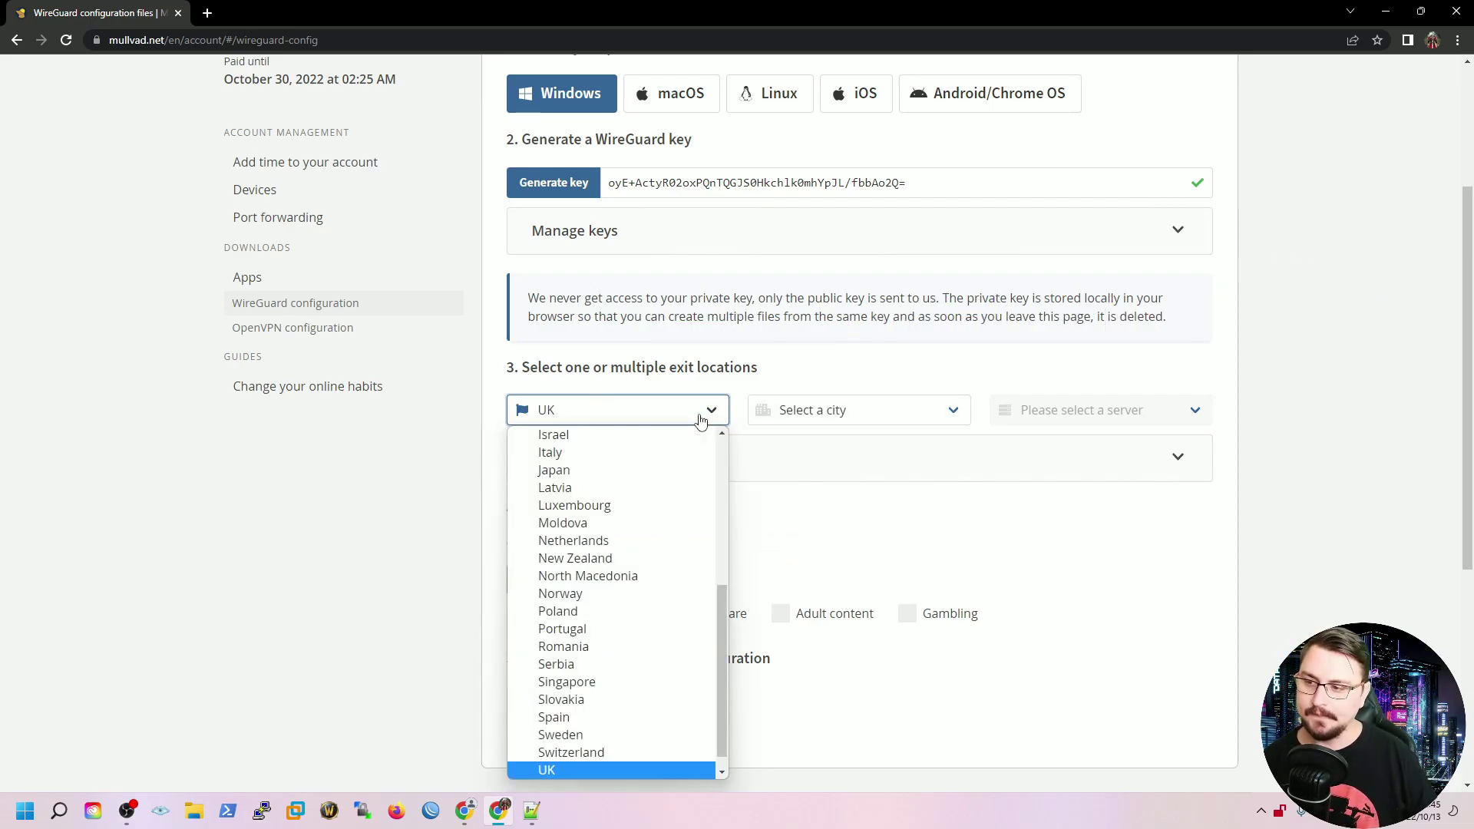
{"action": "scroll", "coordinate": [685, 628], "scroll_direction": "down", "scroll_amount": 1}
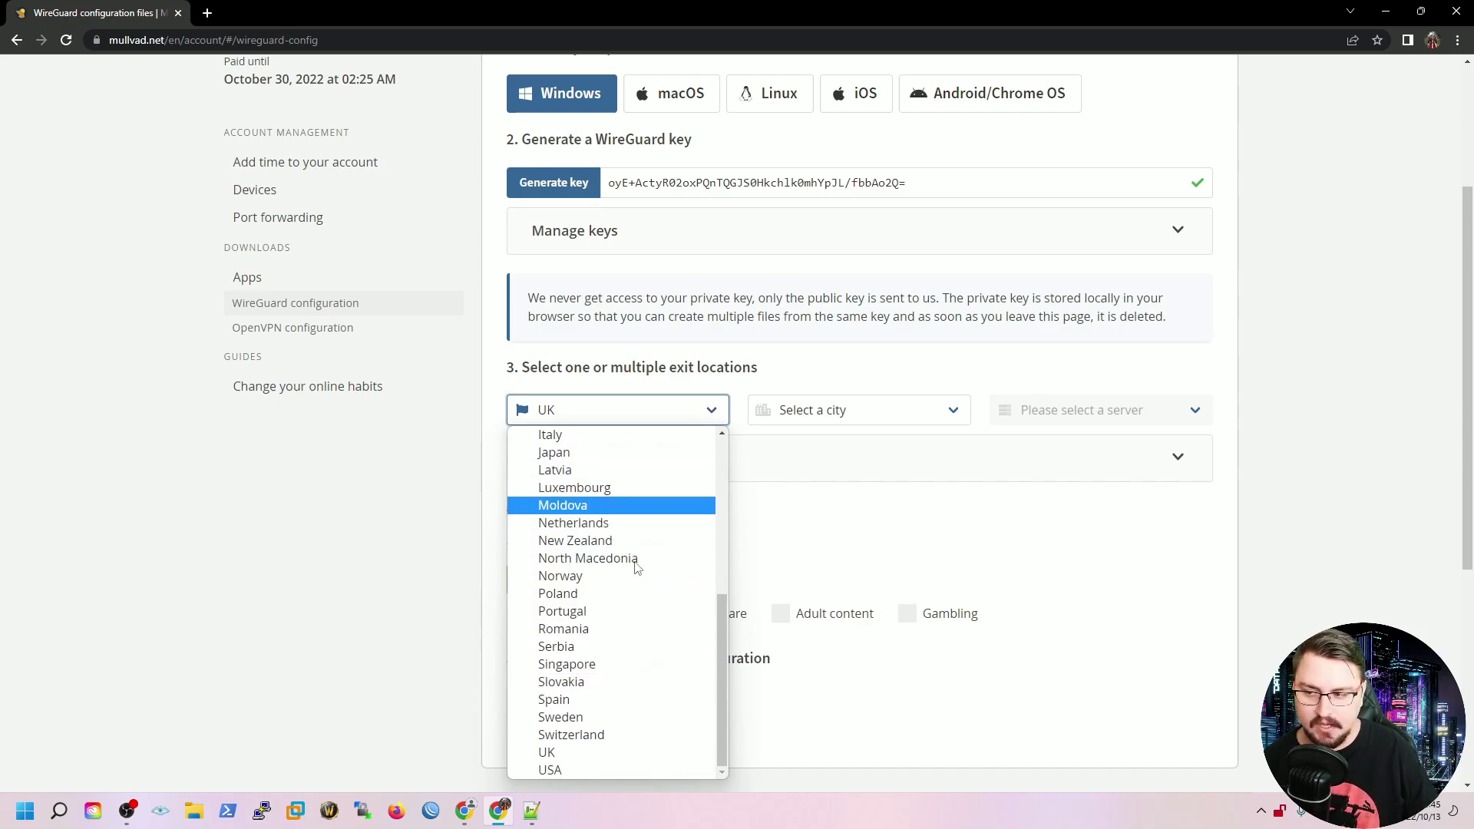
{"action": "scroll", "coordinate": [668, 453], "scroll_direction": "up", "scroll_amount": 6}
{"action": "scroll", "coordinate": [667, 488], "scroll_direction": "down", "scroll_amount": 1}
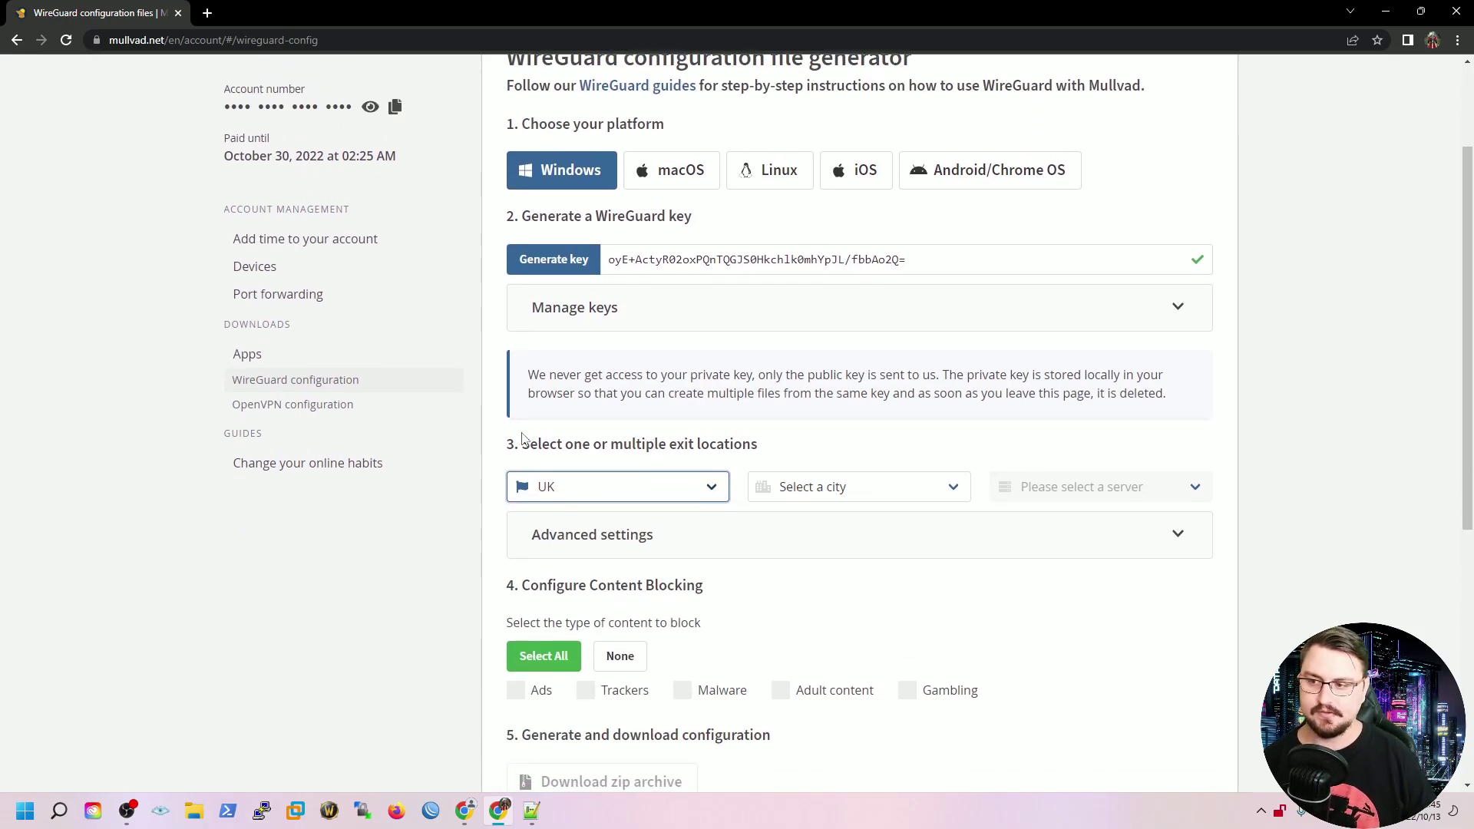
{"action": "left_click", "coordinate": [804, 494]}
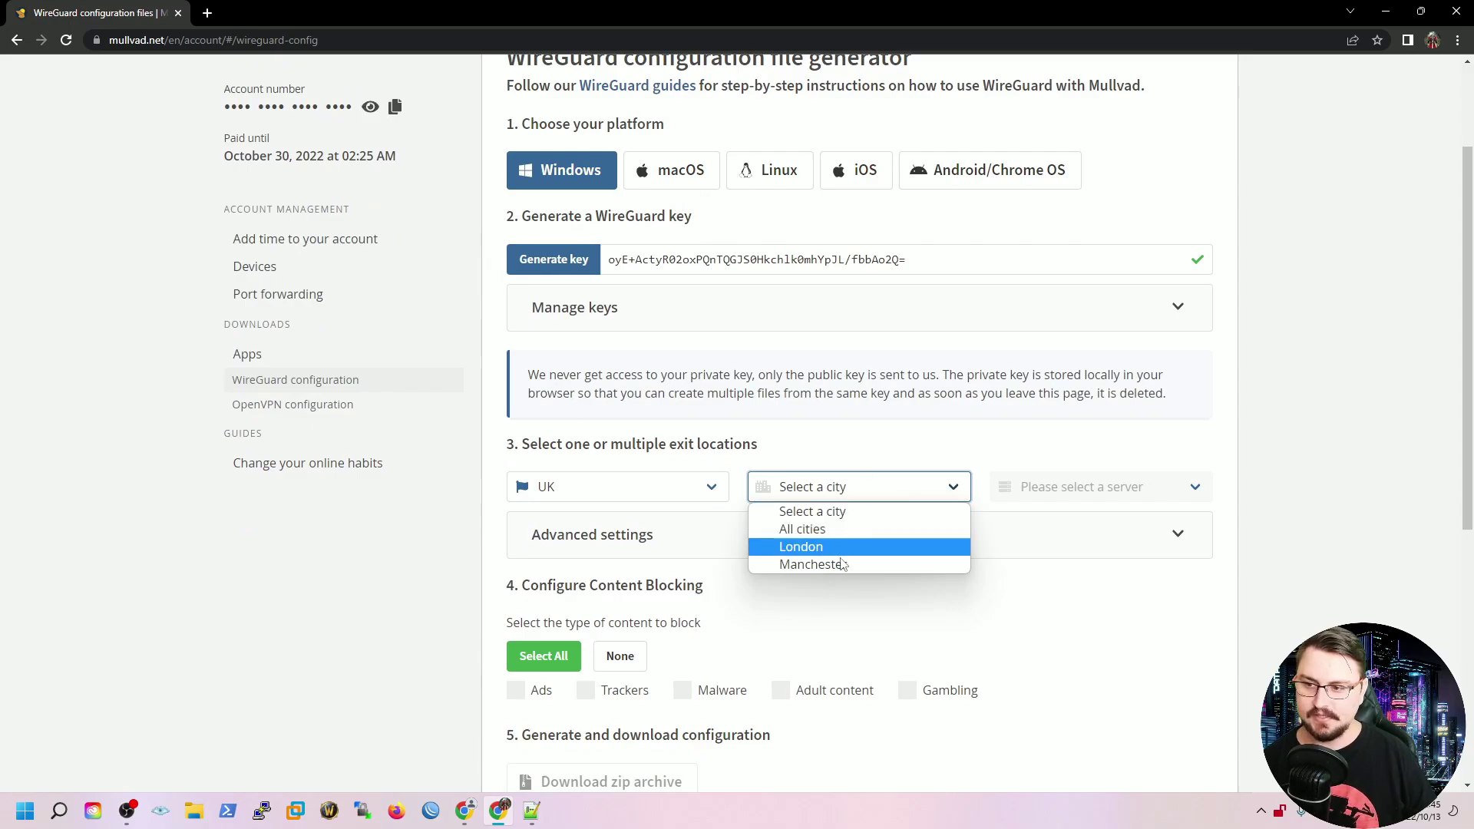
{"action": "left_click", "coordinate": [860, 530]}
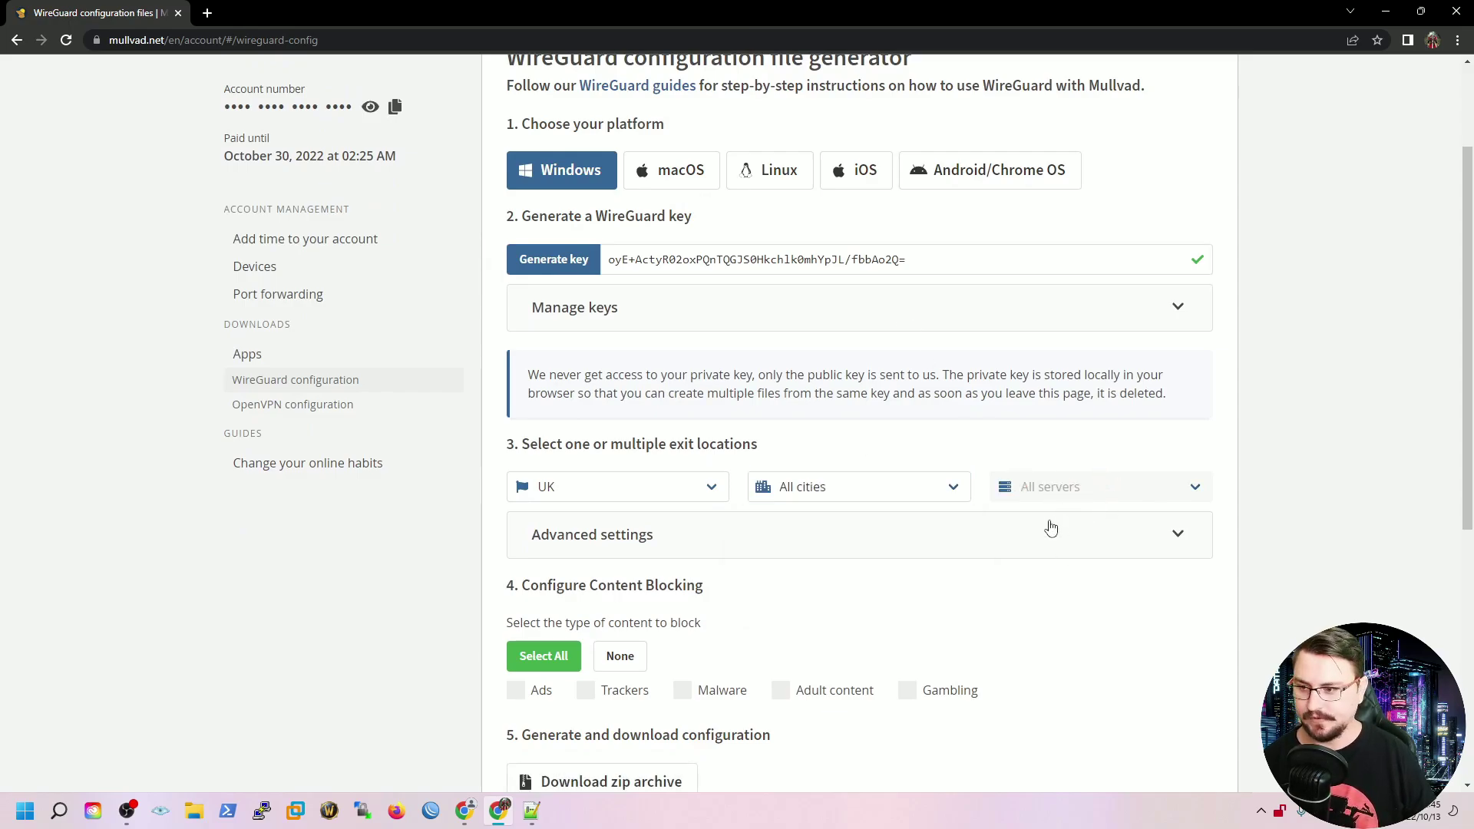
- Expand the advanced exit location settings and examine the multihop, connection protocol, tunnel traffic and custom port options
{"action": "scroll", "coordinate": [1022, 511], "scroll_direction": "down", "scroll_amount": 1}
{"action": "left_click", "coordinate": [979, 478]}
{"action": "scroll", "coordinate": [984, 475], "scroll_direction": "down", "scroll_amount": 2}
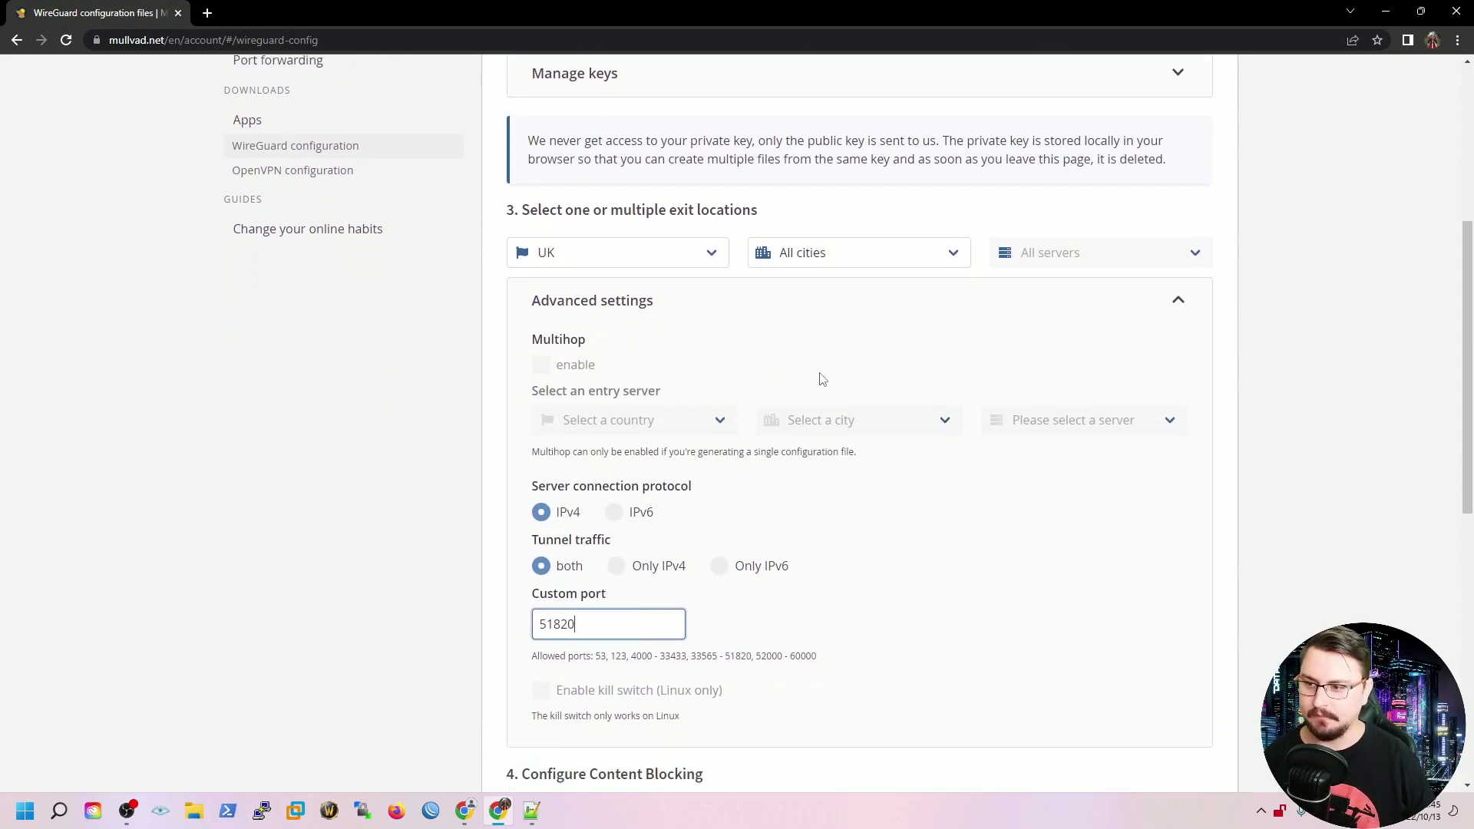
{"action": "scroll", "coordinate": [595, 386], "scroll_direction": "down", "scroll_amount": 1}
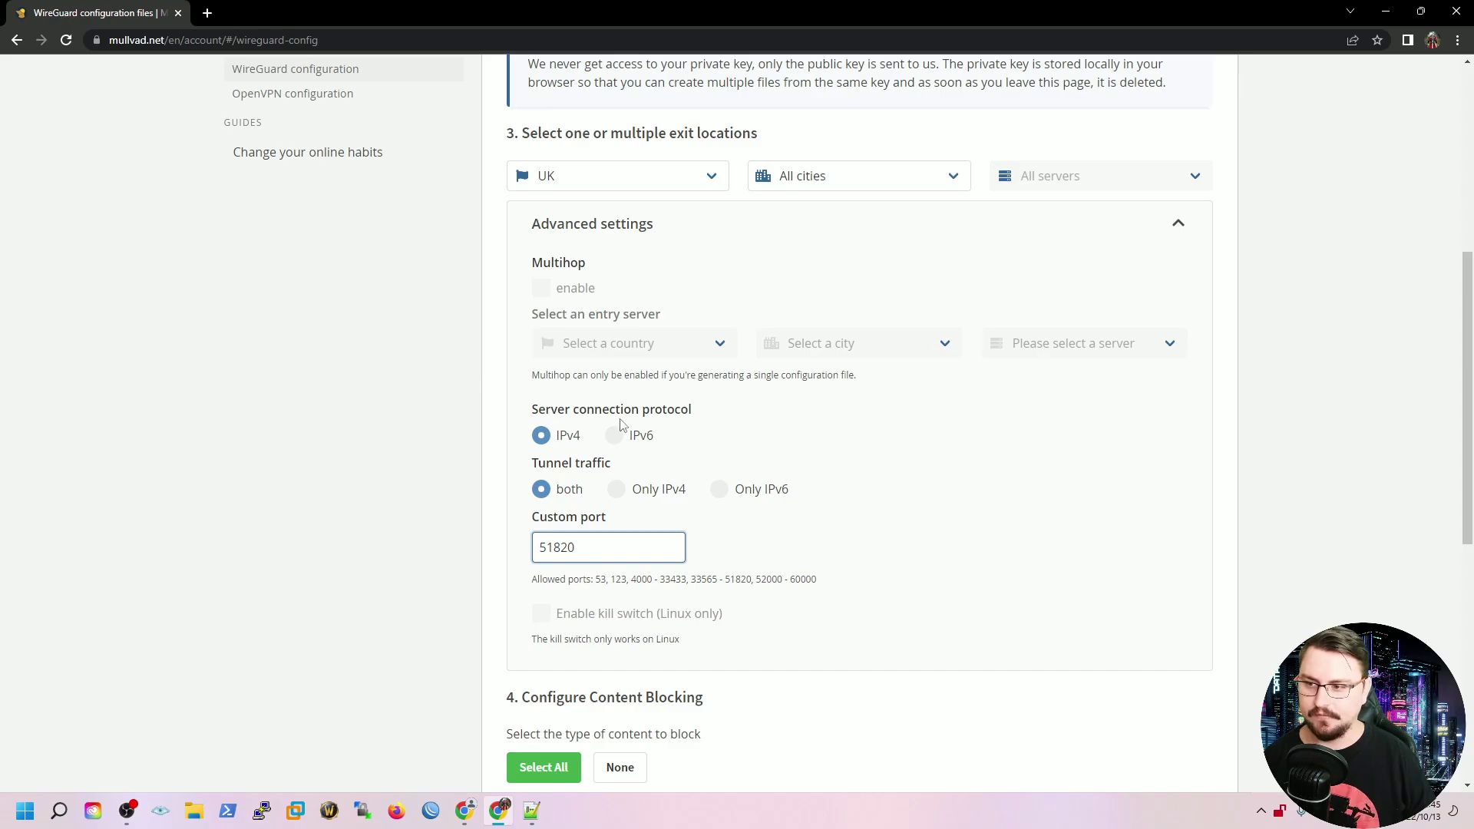
{"action": "scroll", "coordinate": [608, 458], "scroll_direction": "down", "scroll_amount": 1}
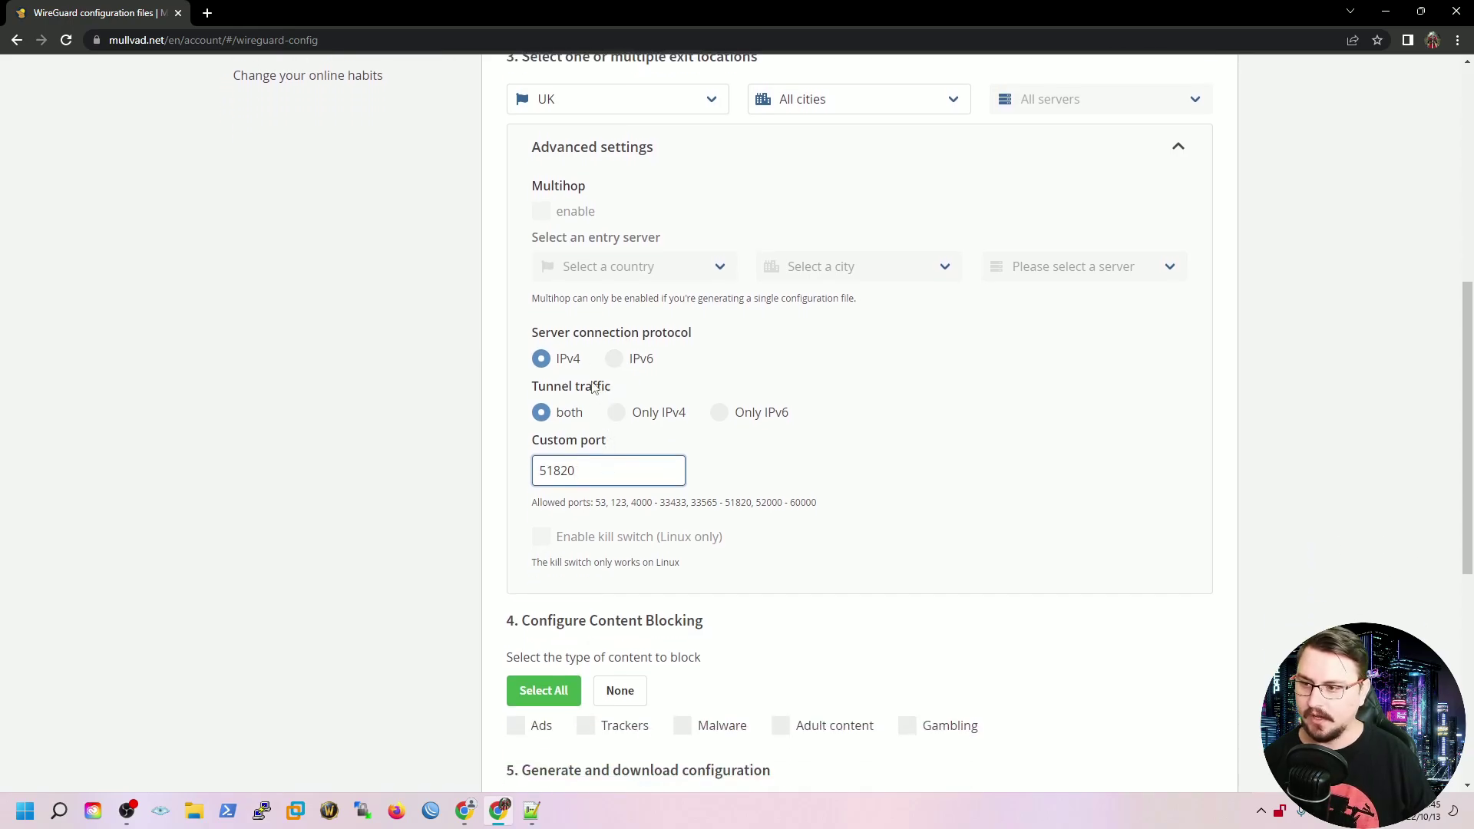
{"action": "scroll", "coordinate": [568, 396], "scroll_direction": "down", "scroll_amount": 1}
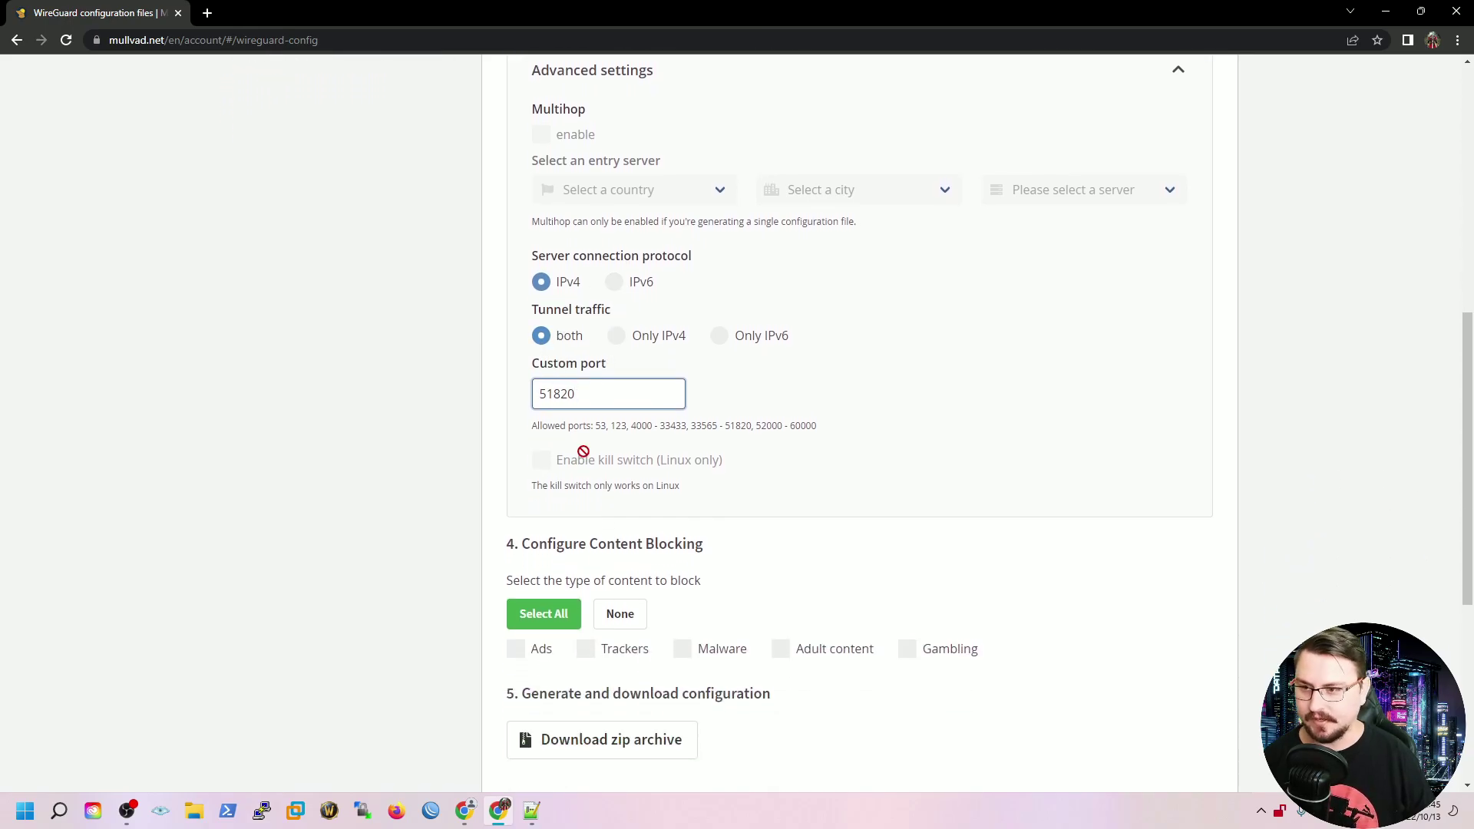
{"action": "key", "text": "ctrl+a"}
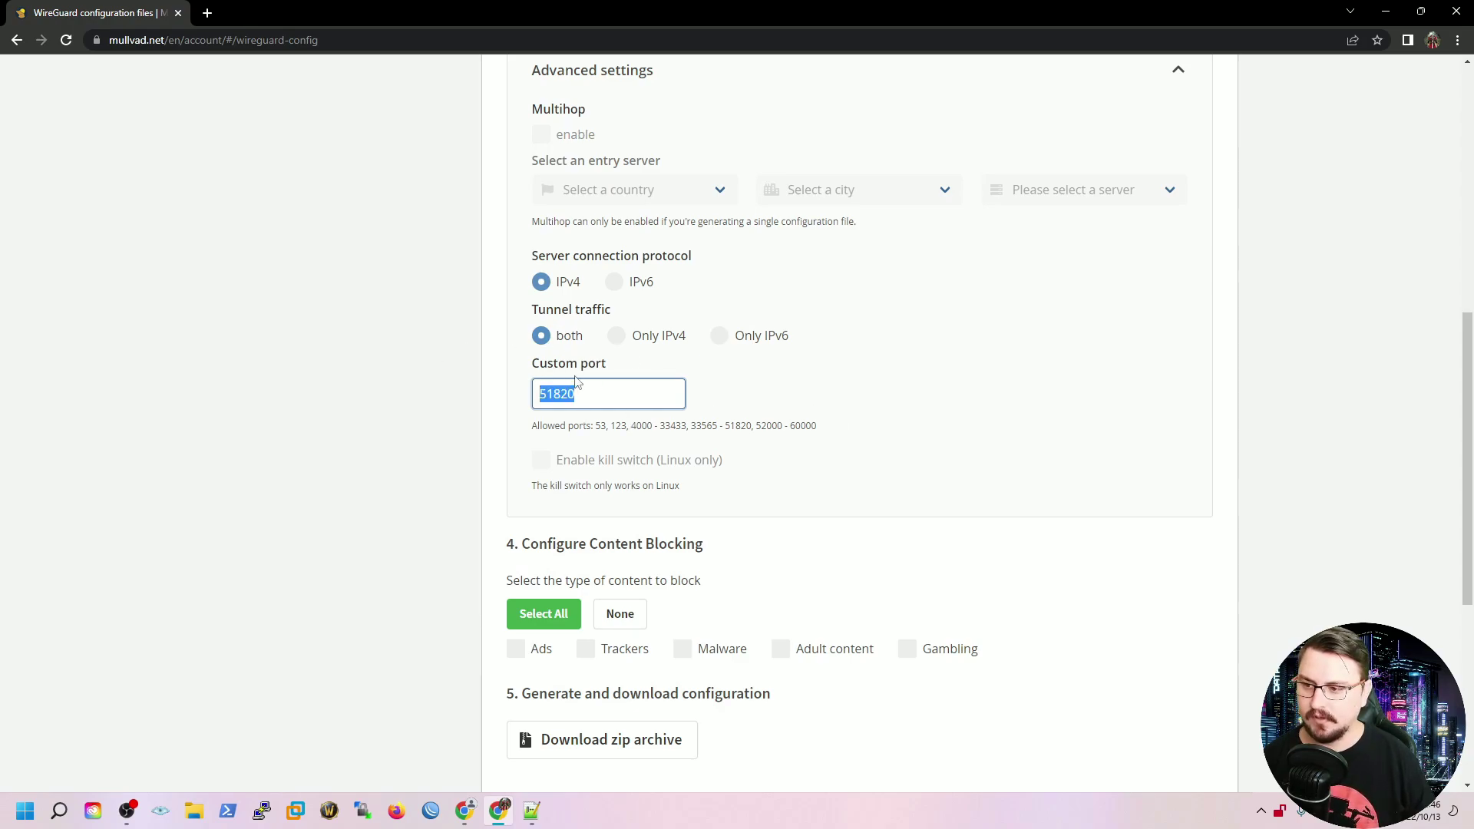
{"action": "scroll", "coordinate": [584, 442], "scroll_direction": "down", "scroll_amount": 1}
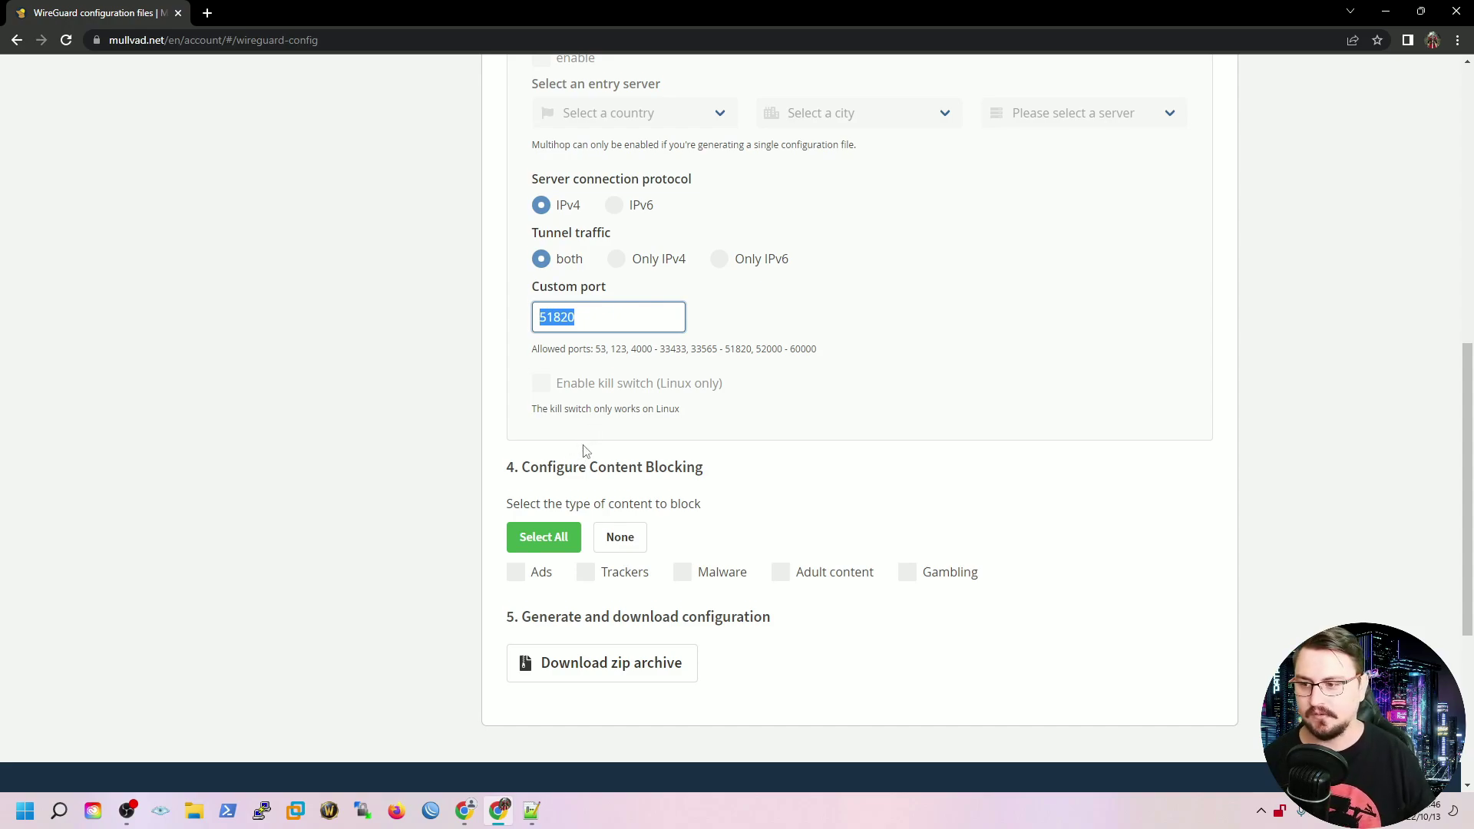
{"action": "scroll", "coordinate": [587, 445], "scroll_direction": "down", "scroll_amount": 1}
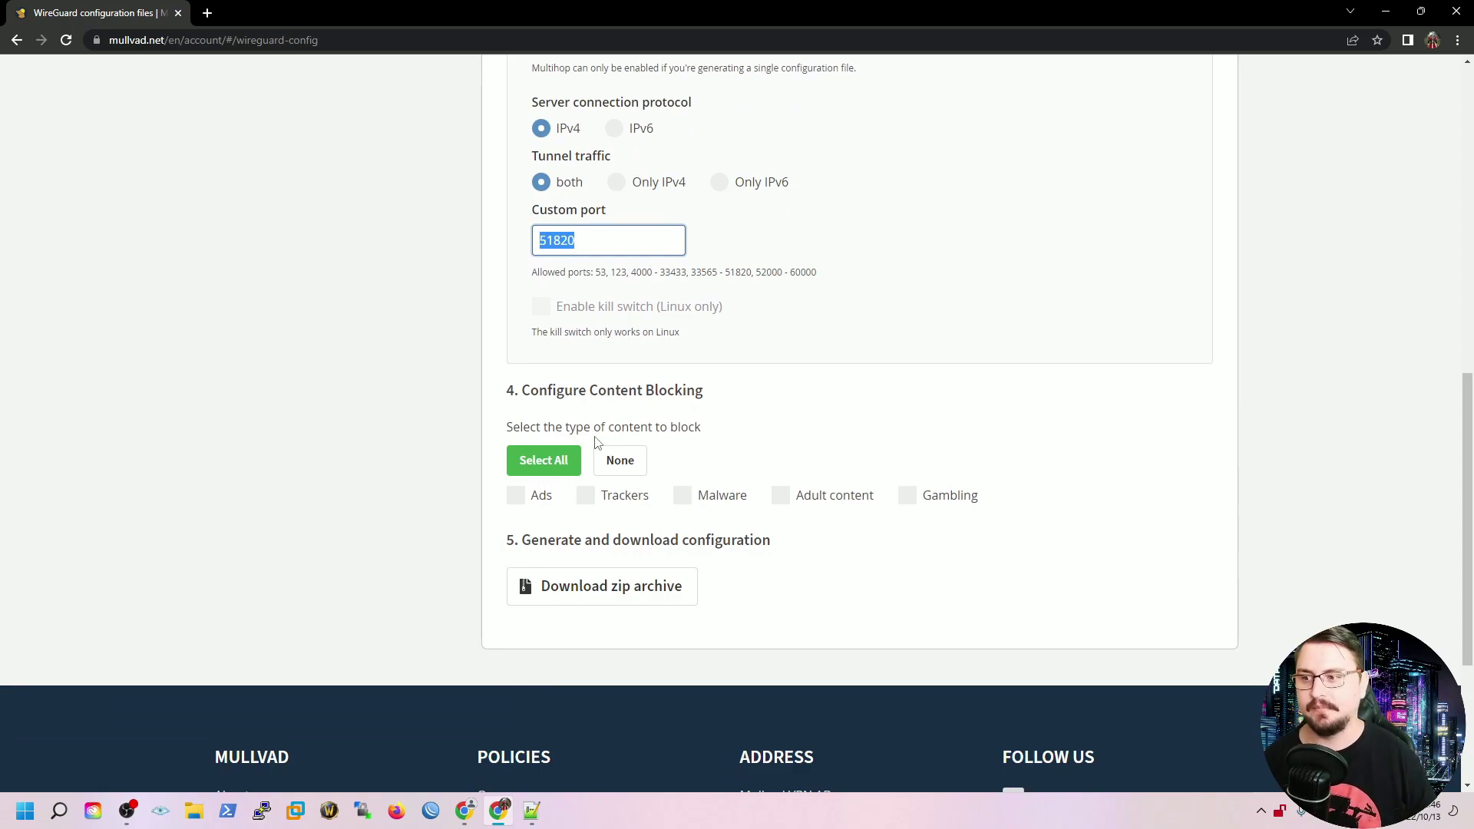
{"action": "scroll", "coordinate": [582, 355], "scroll_direction": "down", "scroll_amount": 1}
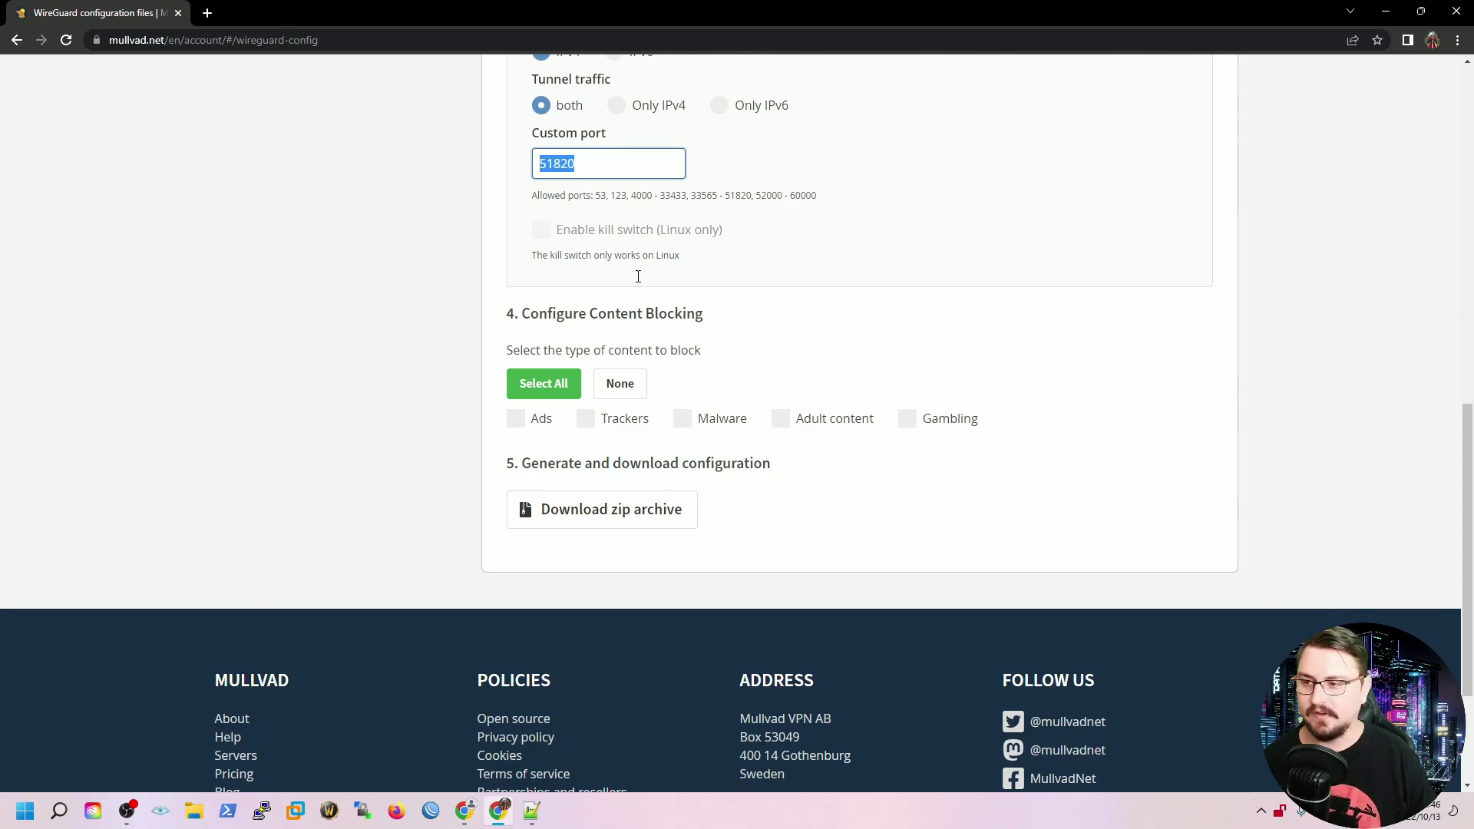
- Select Ads, Trackers, Malware, Adult content and Gambling as the content types to block
{"action": "left_click_drag", "start_coordinate": [565, 315], "coordinate": [682, 321]}
{"action": "left_click", "coordinate": [682, 321]}
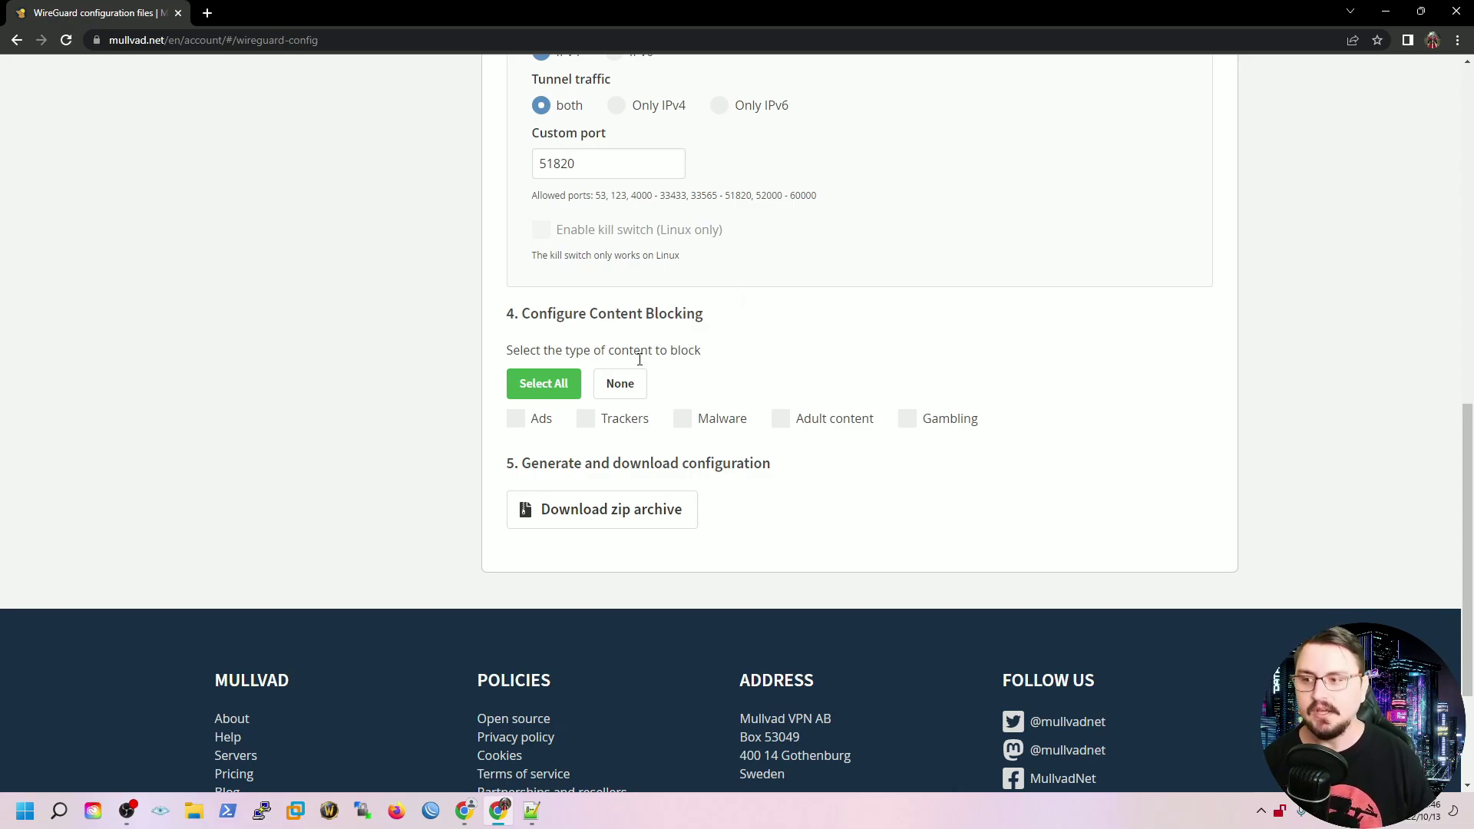
{"action": "scroll", "coordinate": [639, 347], "scroll_direction": "down", "scroll_amount": 1}
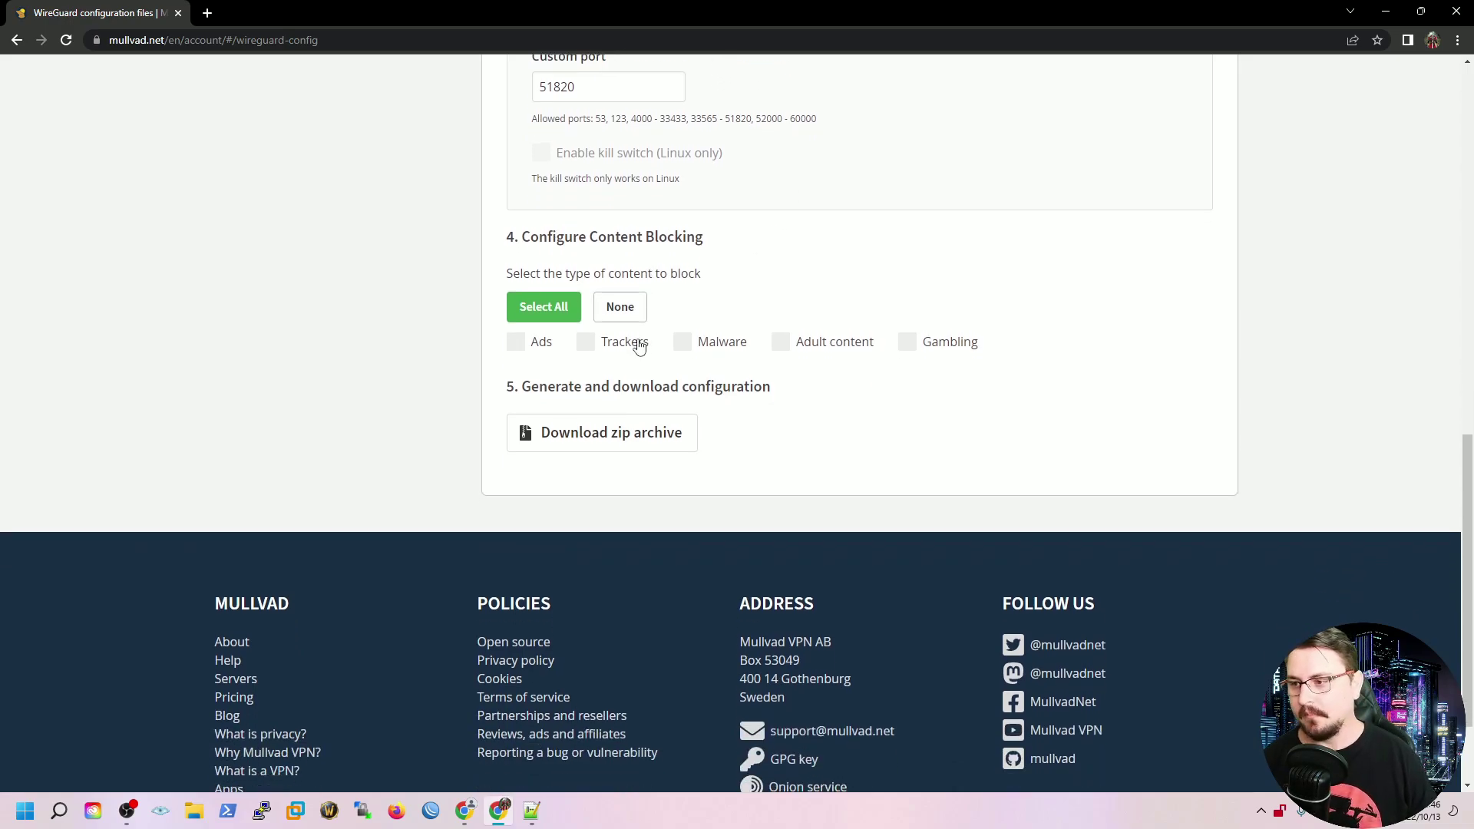
{"action": "left_click", "coordinate": [516, 341]}
{"action": "left_click", "coordinate": [585, 341]}
{"action": "left_click", "coordinate": [780, 343]}
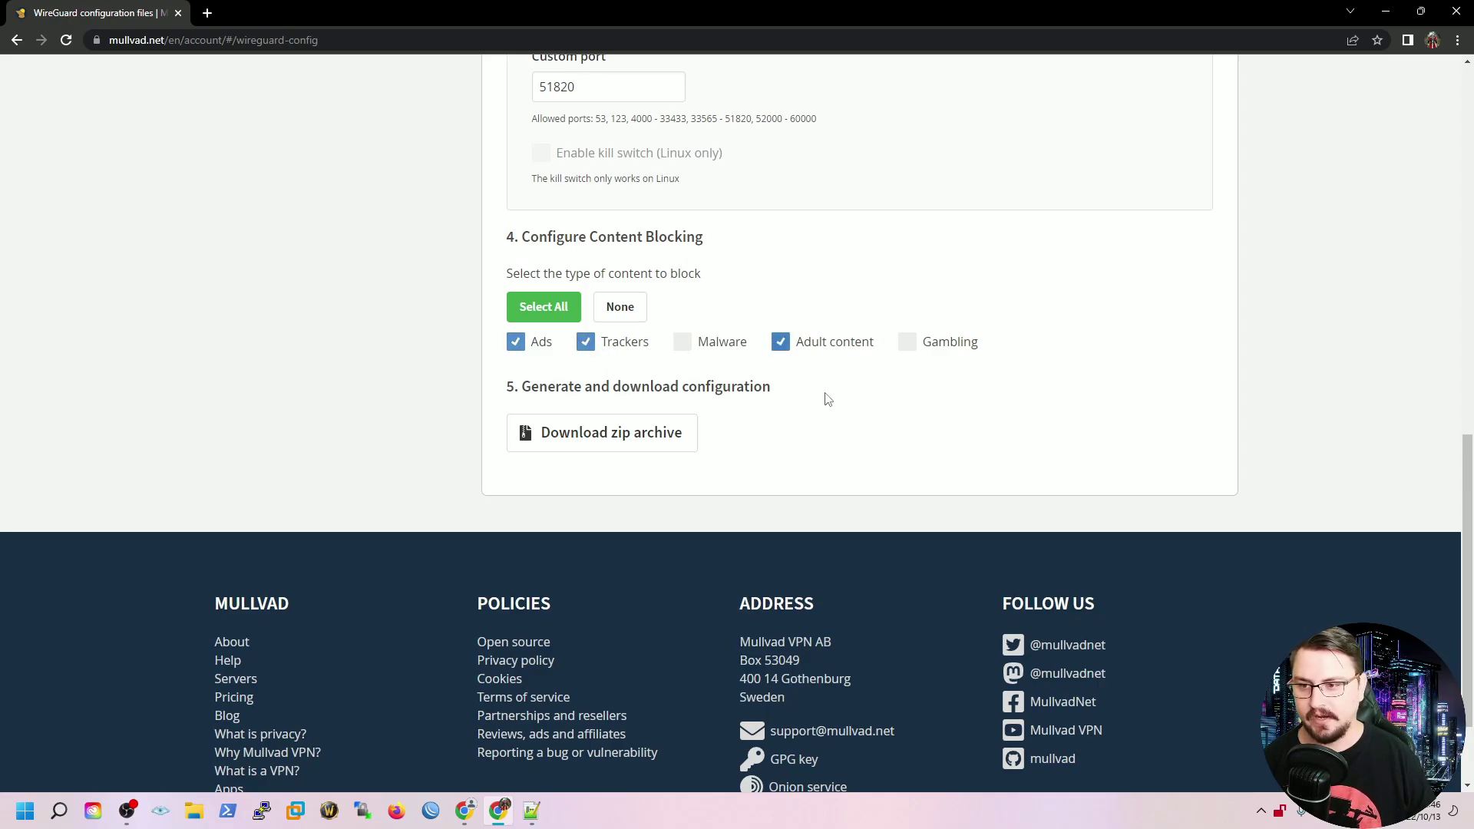
{"action": "left_click", "coordinate": [907, 342]}
{"action": "left_click", "coordinate": [729, 342]}
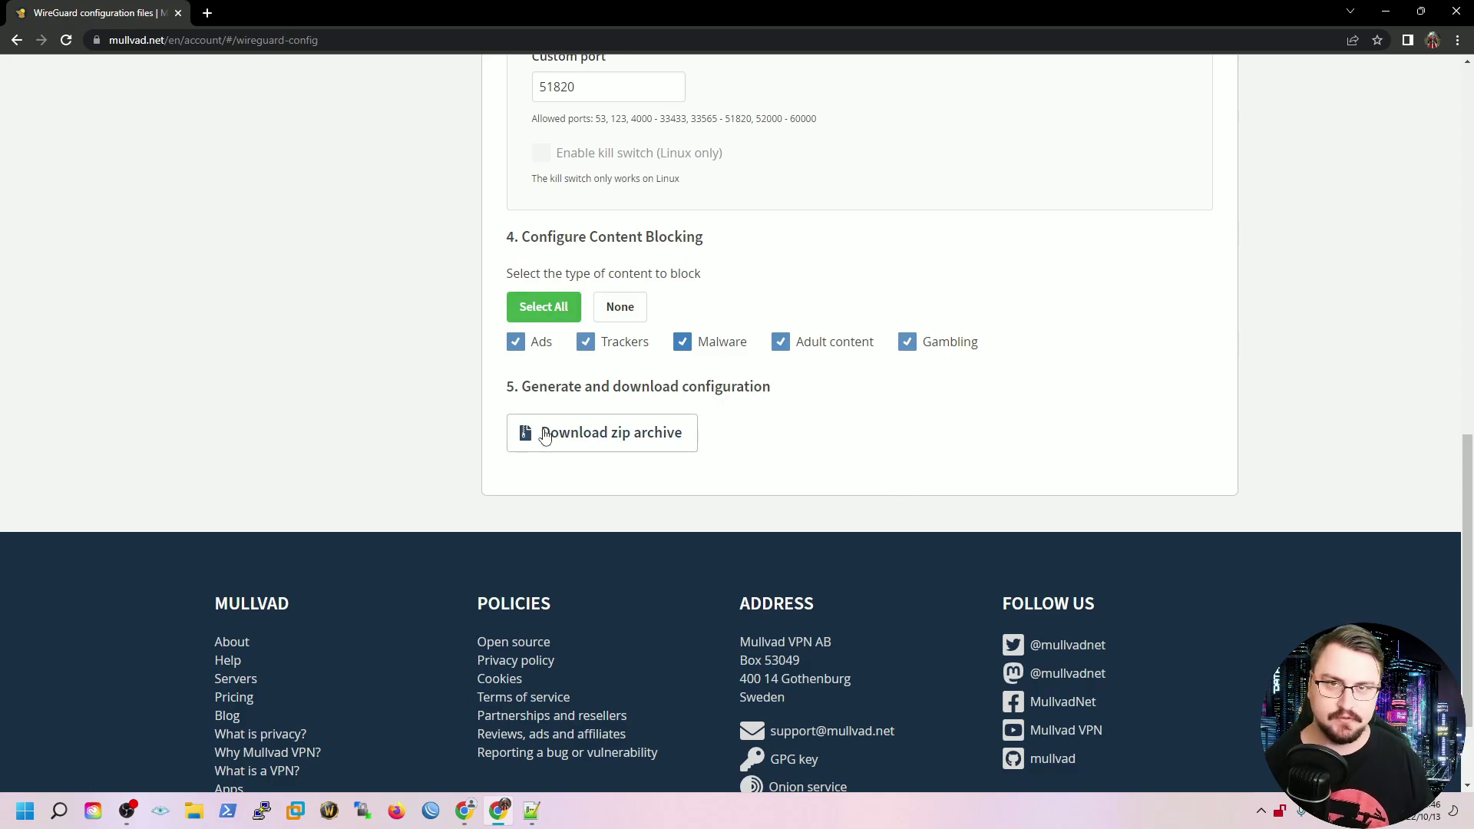
- Set content blocking to None and download the WireGuard configuration as a zip archive
{"action": "scroll", "coordinate": [734, 510], "scroll_direction": "up", "scroll_amount": 3}
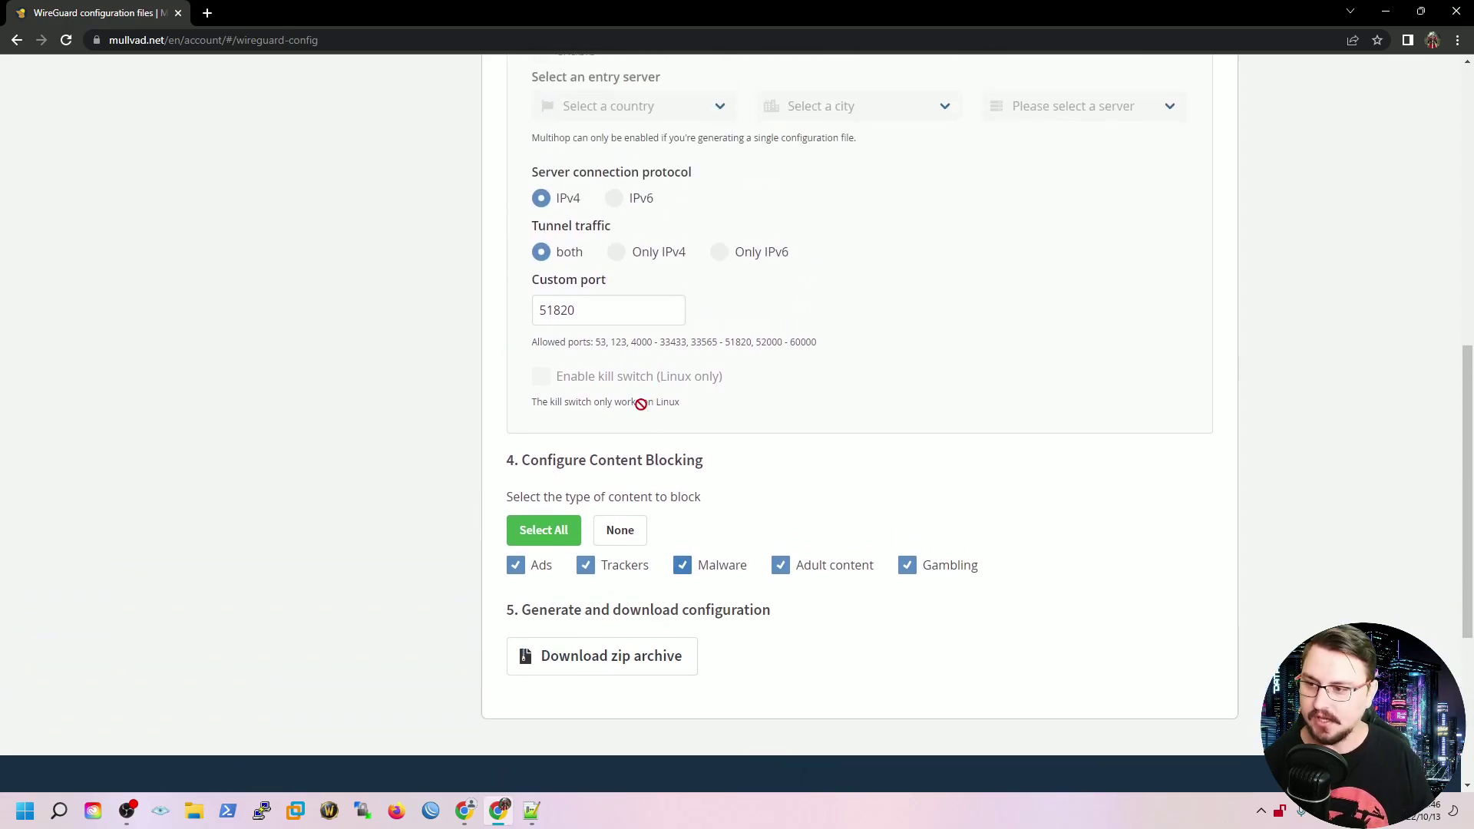
{"action": "left_click", "coordinate": [622, 536]}
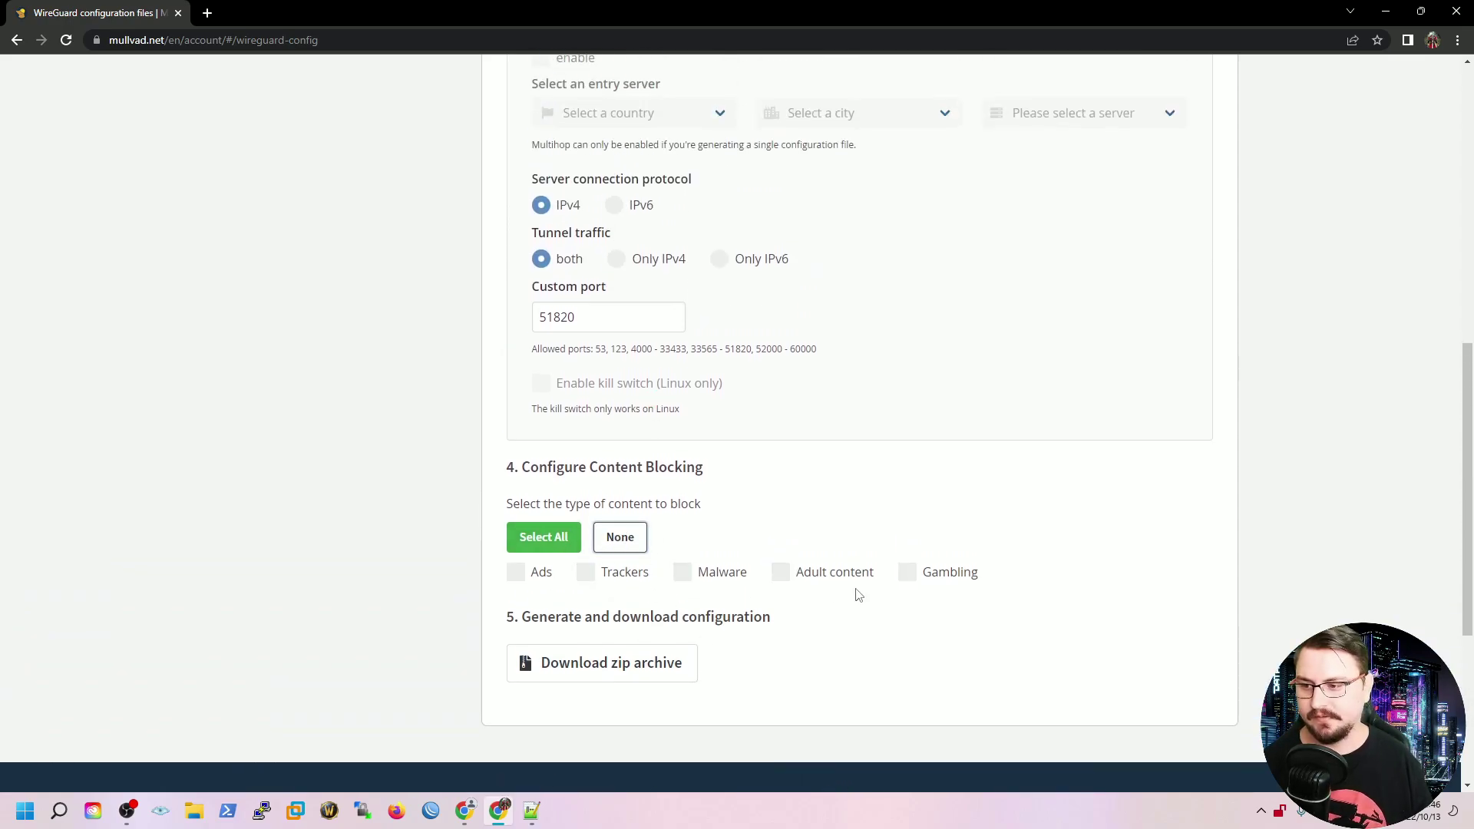
{"action": "scroll", "coordinate": [661, 552], "scroll_direction": "down", "scroll_amount": 1}
{"action": "scroll", "coordinate": [680, 551], "scroll_direction": "up", "scroll_amount": 8}
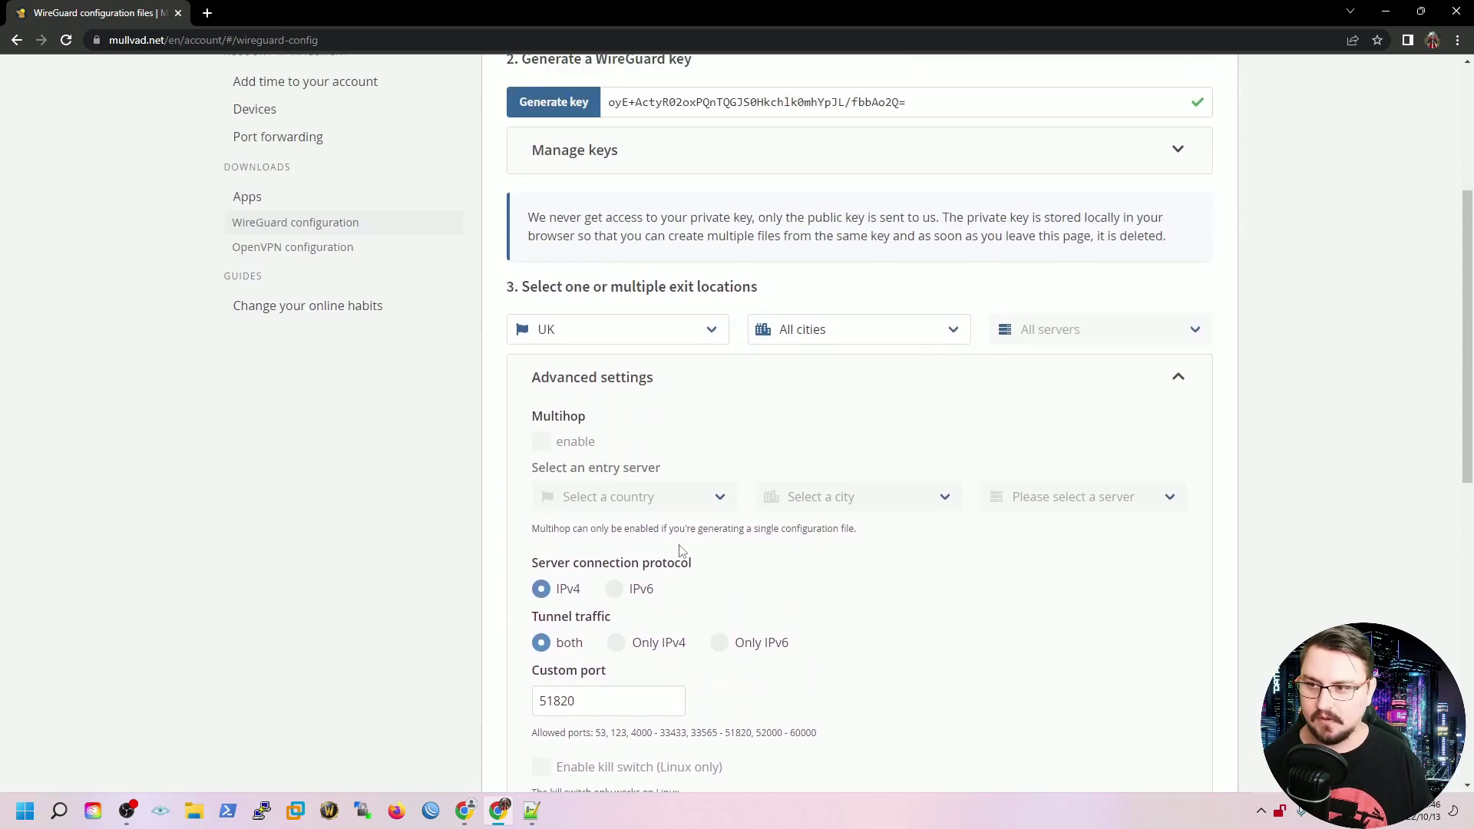
{"action": "scroll", "coordinate": [707, 469], "scroll_direction": "up", "scroll_amount": 2}
{"action": "scroll", "coordinate": [678, 560], "scroll_direction": "down", "scroll_amount": 11}
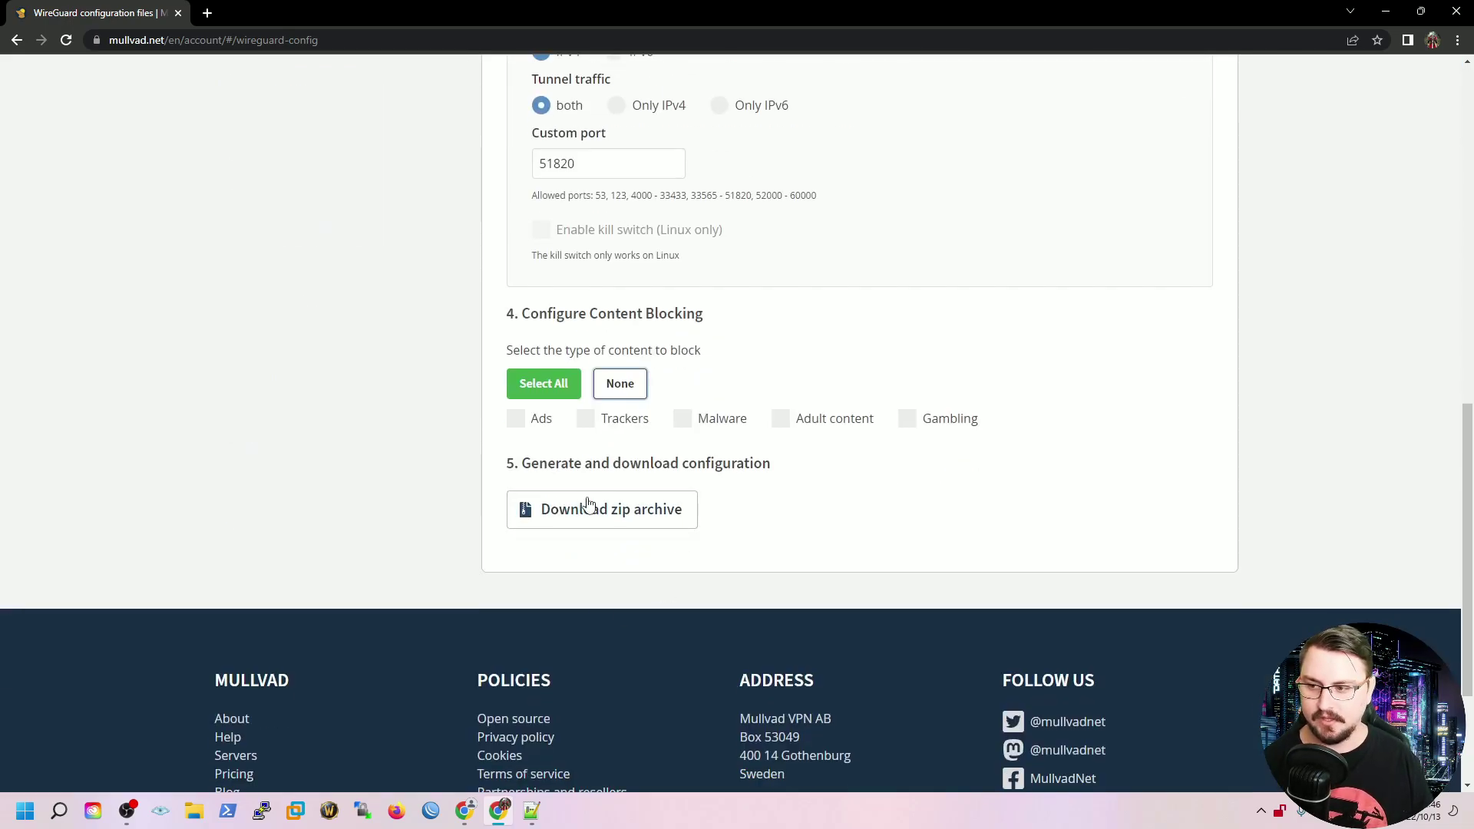
{"action": "left_click", "coordinate": [593, 509]}
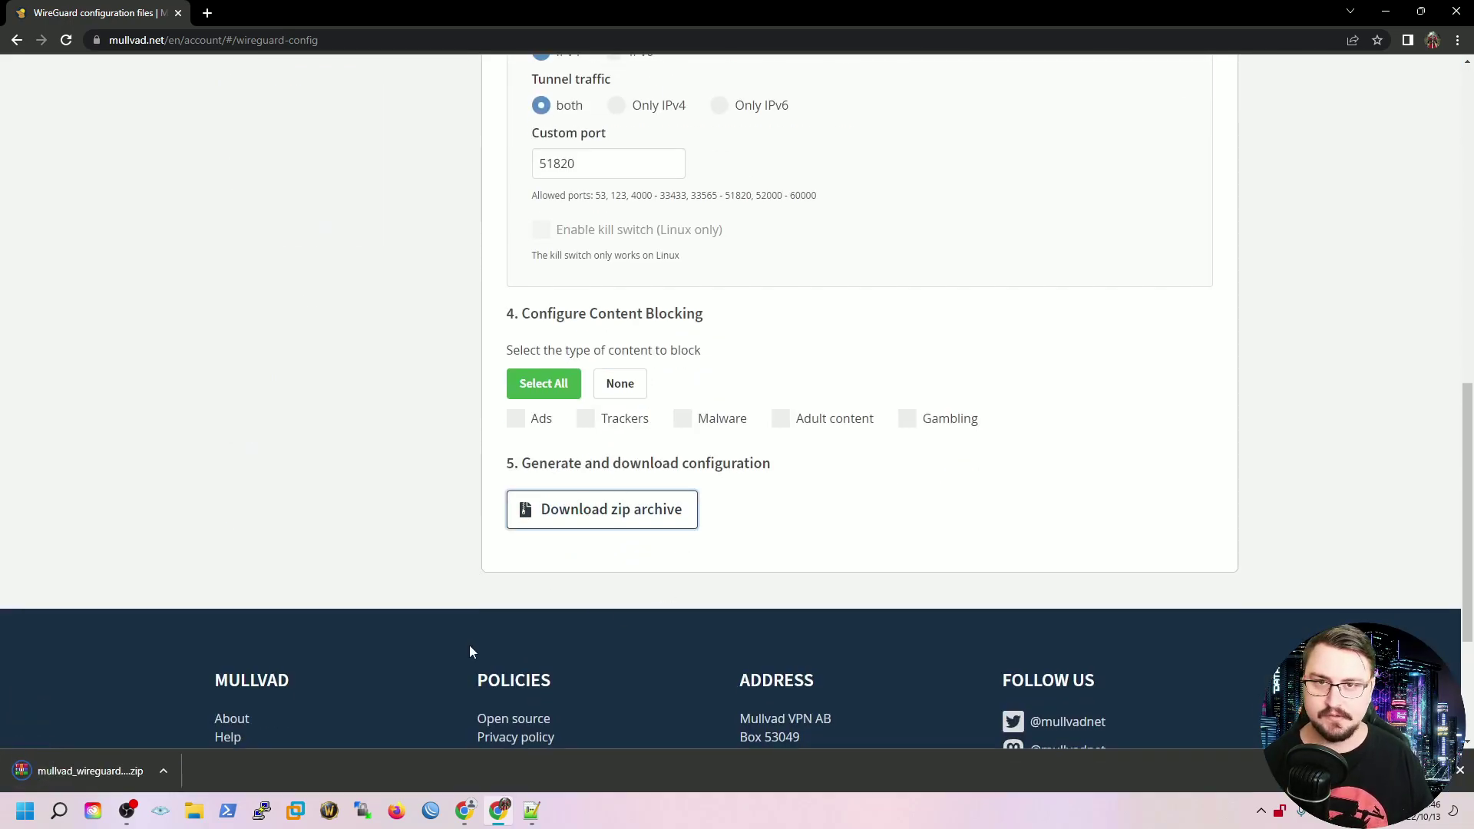
- Open the downloaded zip archive, dismiss the WinRAR pop-up and reverse the name order of the listed configuration files
{"action": "left_click", "coordinate": [136, 753]}
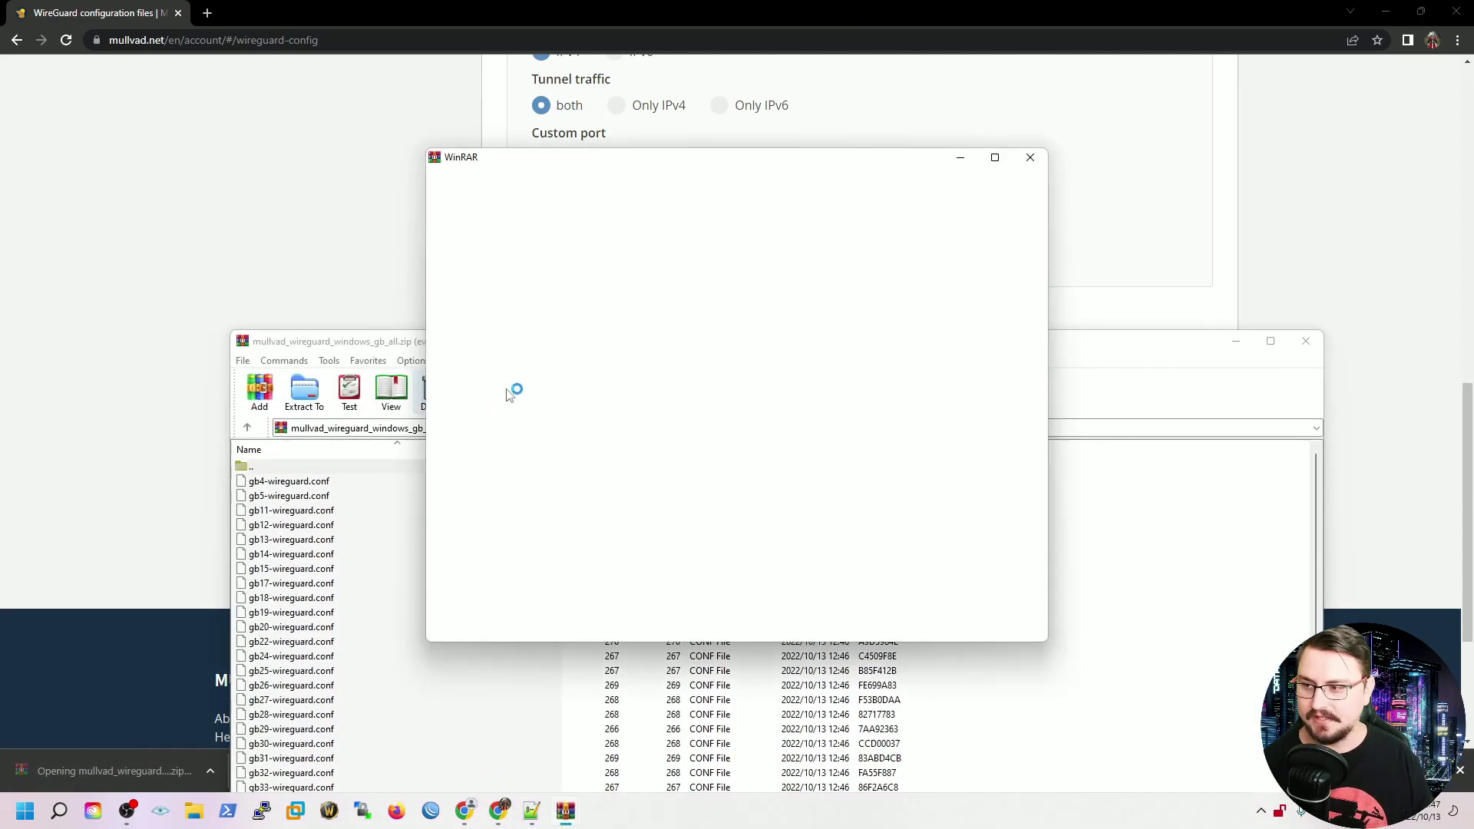
{"action": "left_click", "coordinate": [1030, 157]}
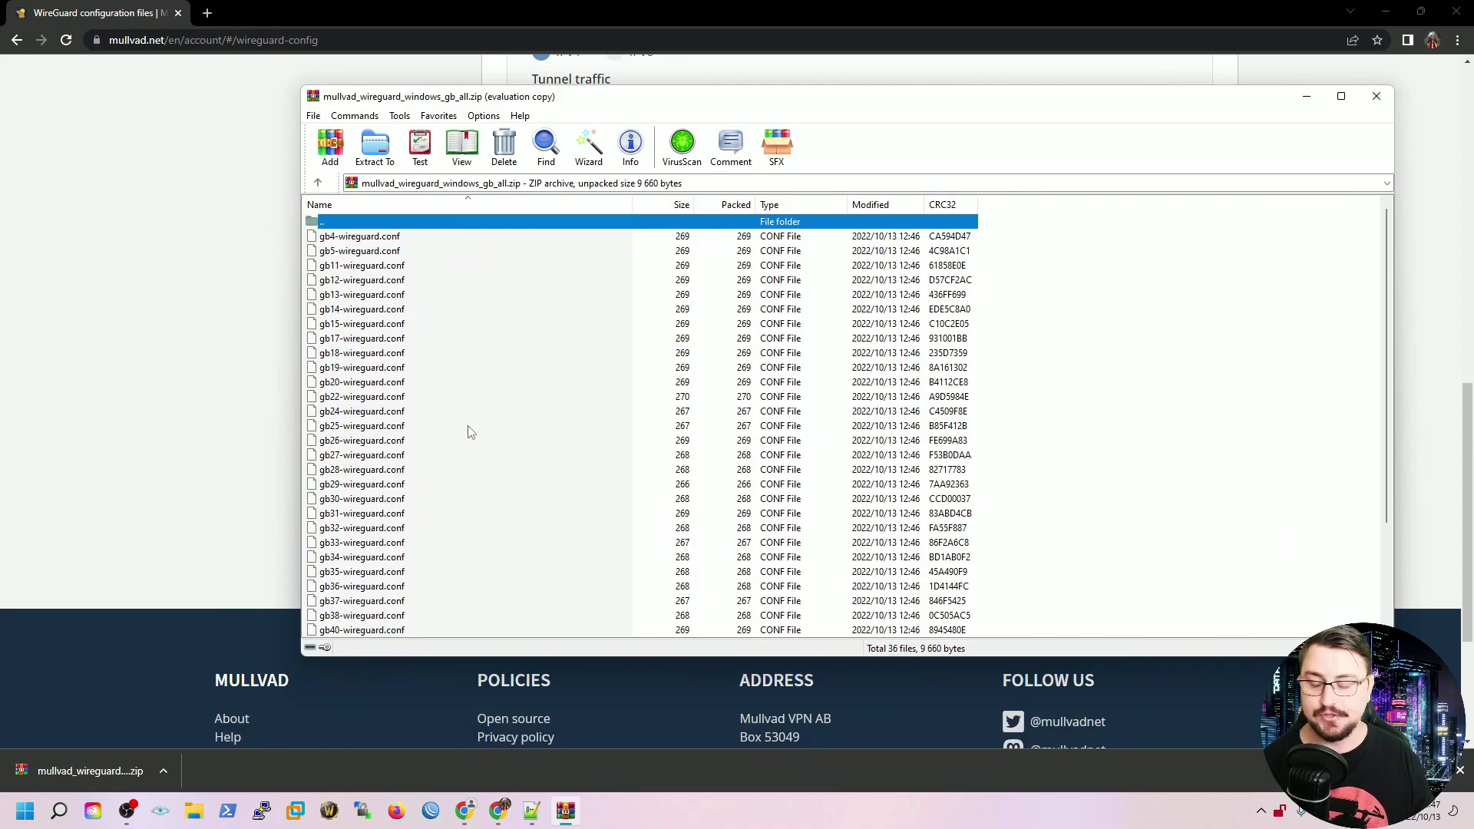
{"action": "scroll", "coordinate": [461, 341], "scroll_direction": "down", "scroll_amount": 3}
{"action": "left_click", "coordinate": [510, 326]}
{"action": "scroll", "coordinate": [510, 326], "scroll_direction": "up", "scroll_amount": 3}
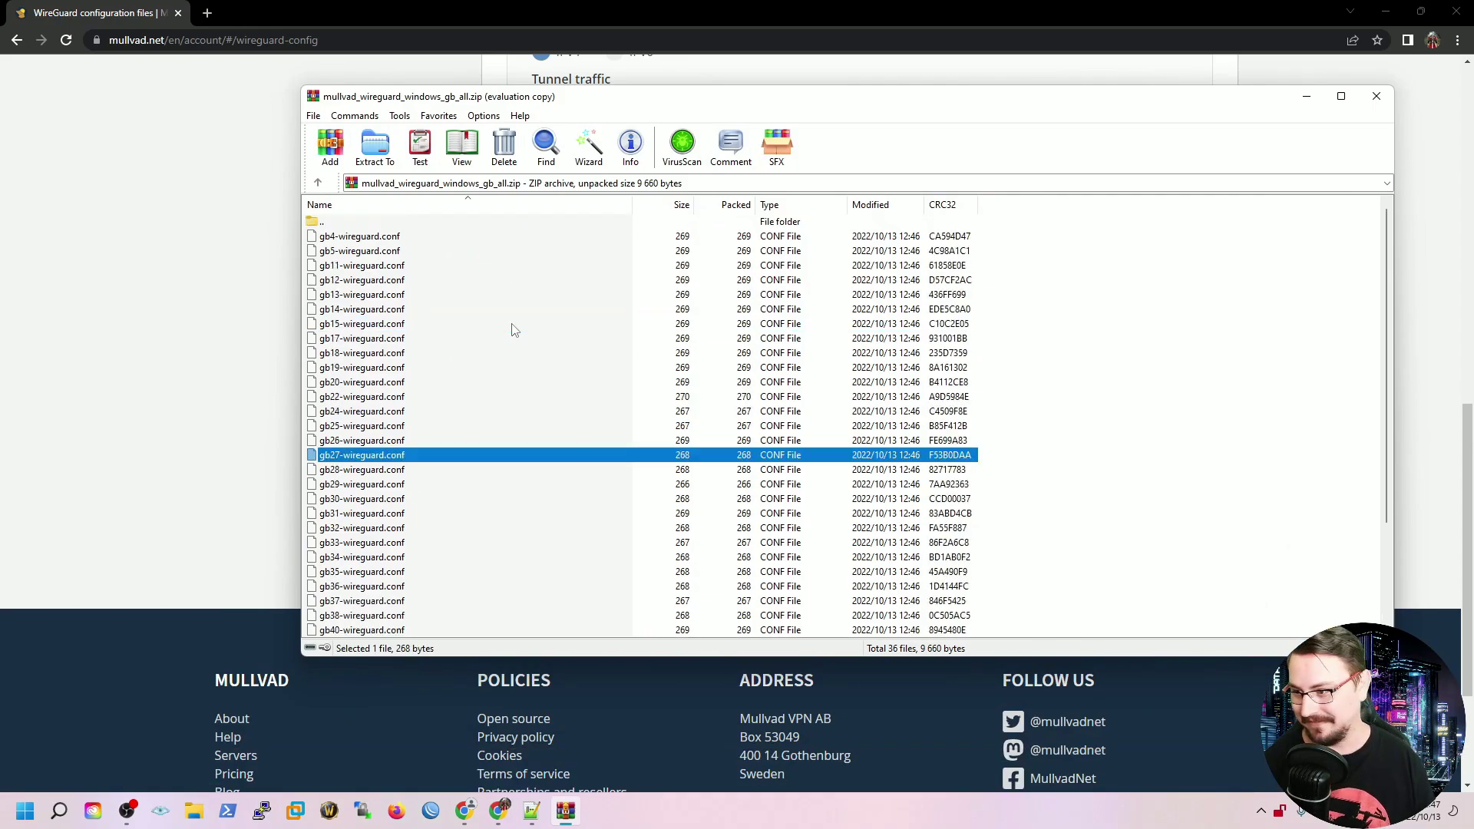
{"action": "left_click", "coordinate": [432, 205]}
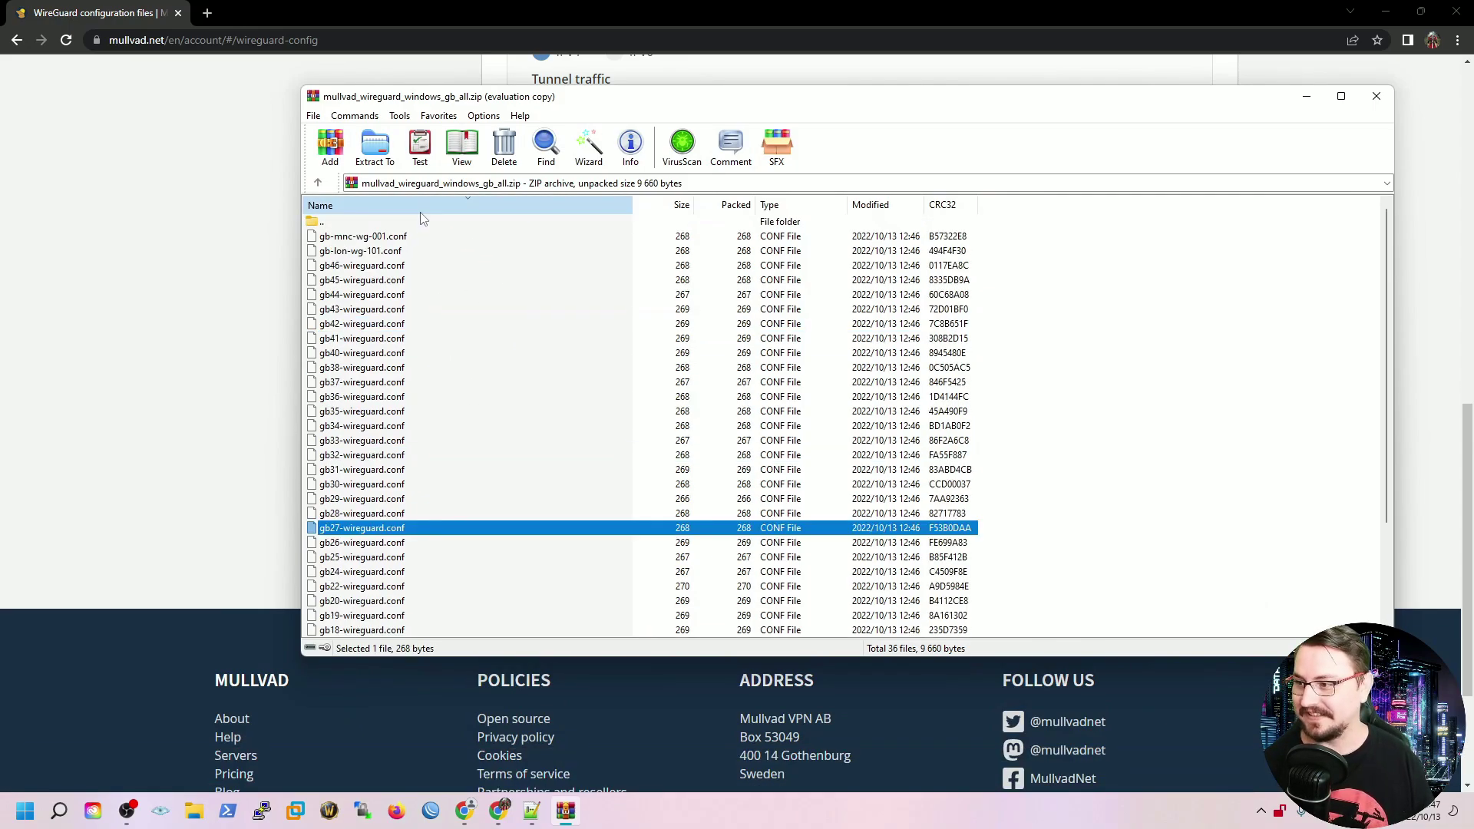
{"action": "left_click", "coordinate": [418, 223]}
- Extract the archive to the mullvad_wireguard_windows_gb_all folder in Downloads and close the archive window
{"action": "left_click", "coordinate": [376, 150]}
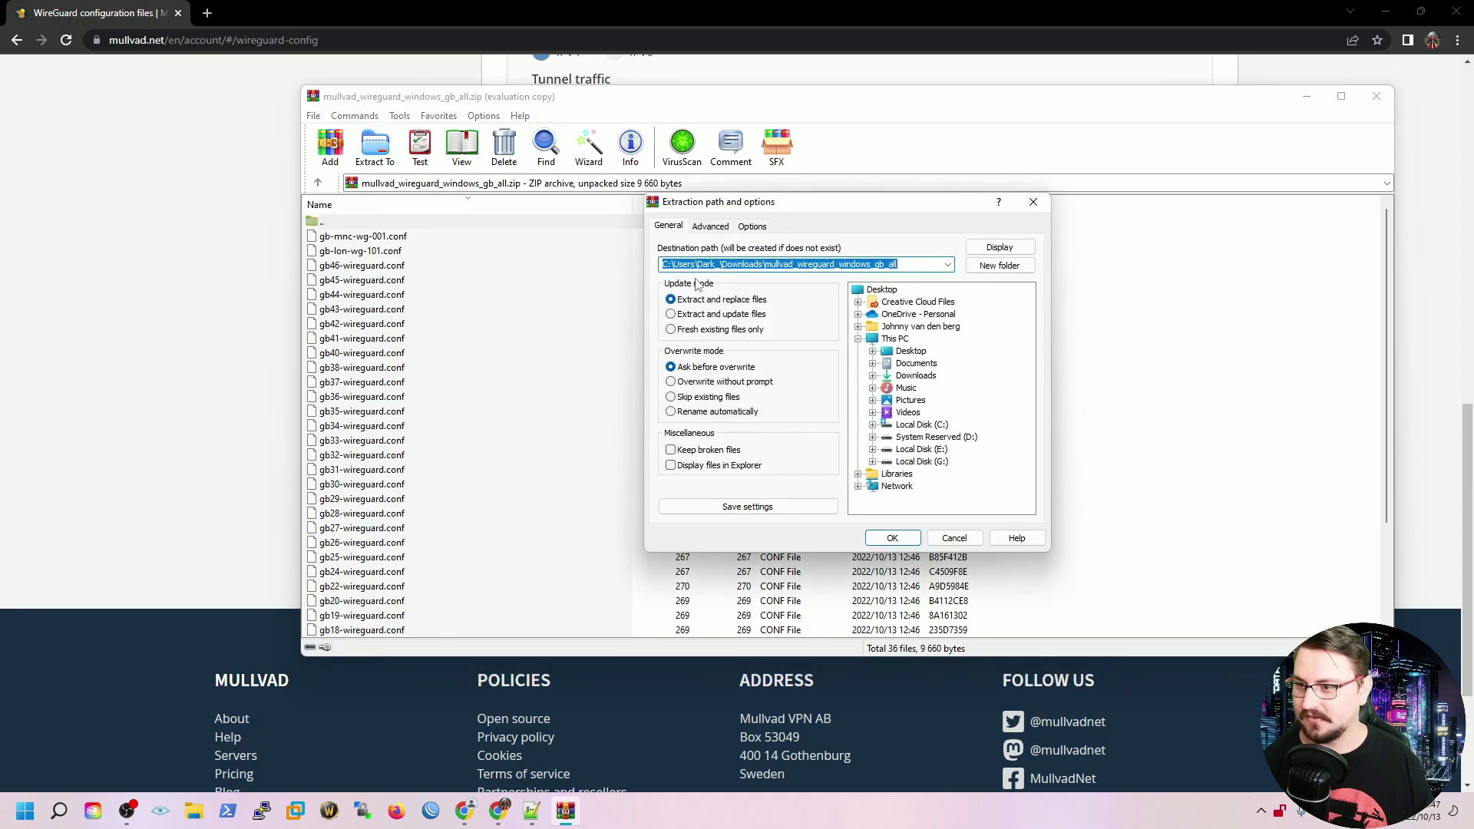
{"action": "left_click", "coordinate": [892, 538]}
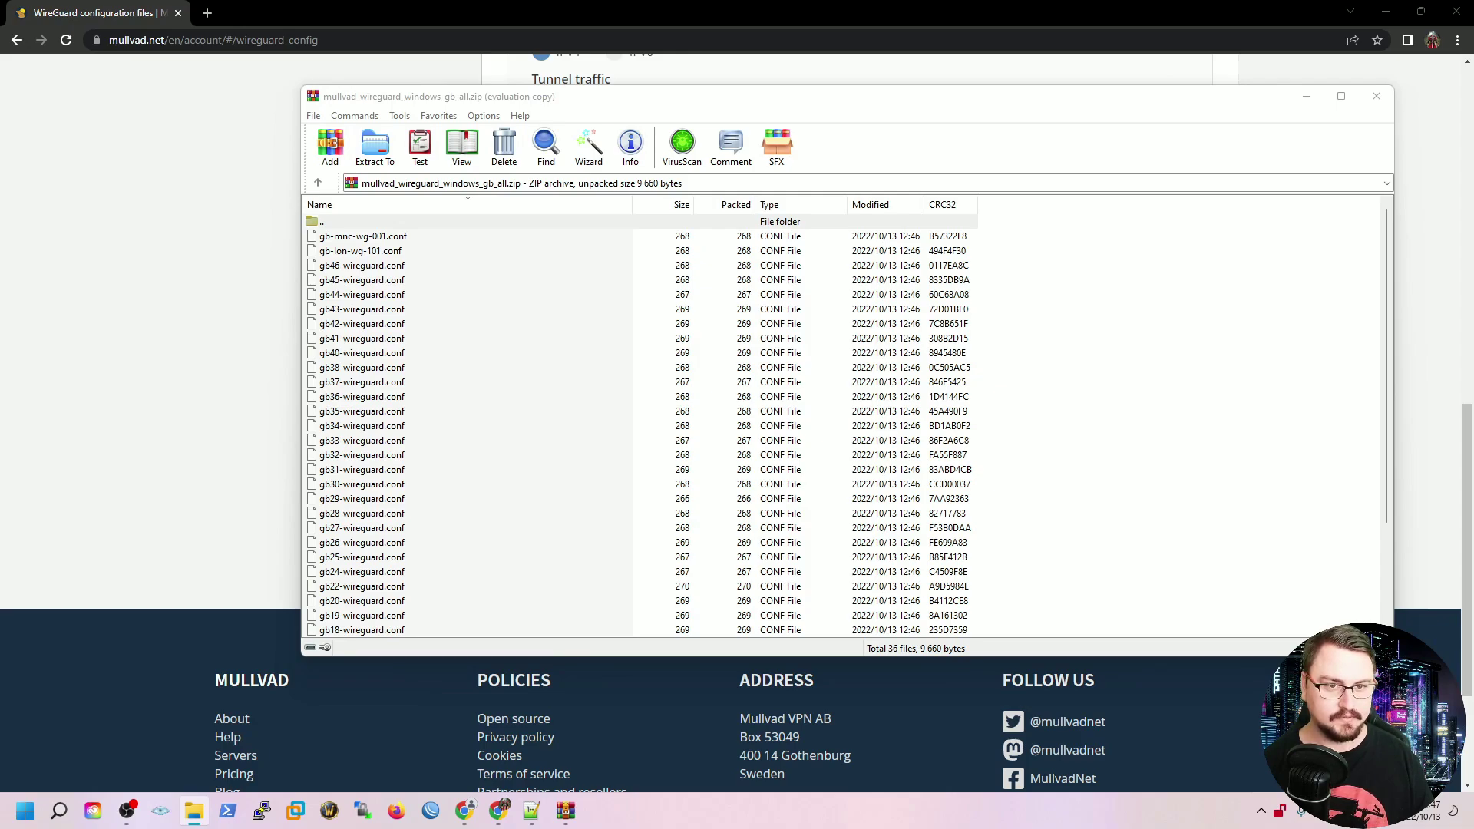
{"action": "left_click", "coordinate": [1383, 116]}
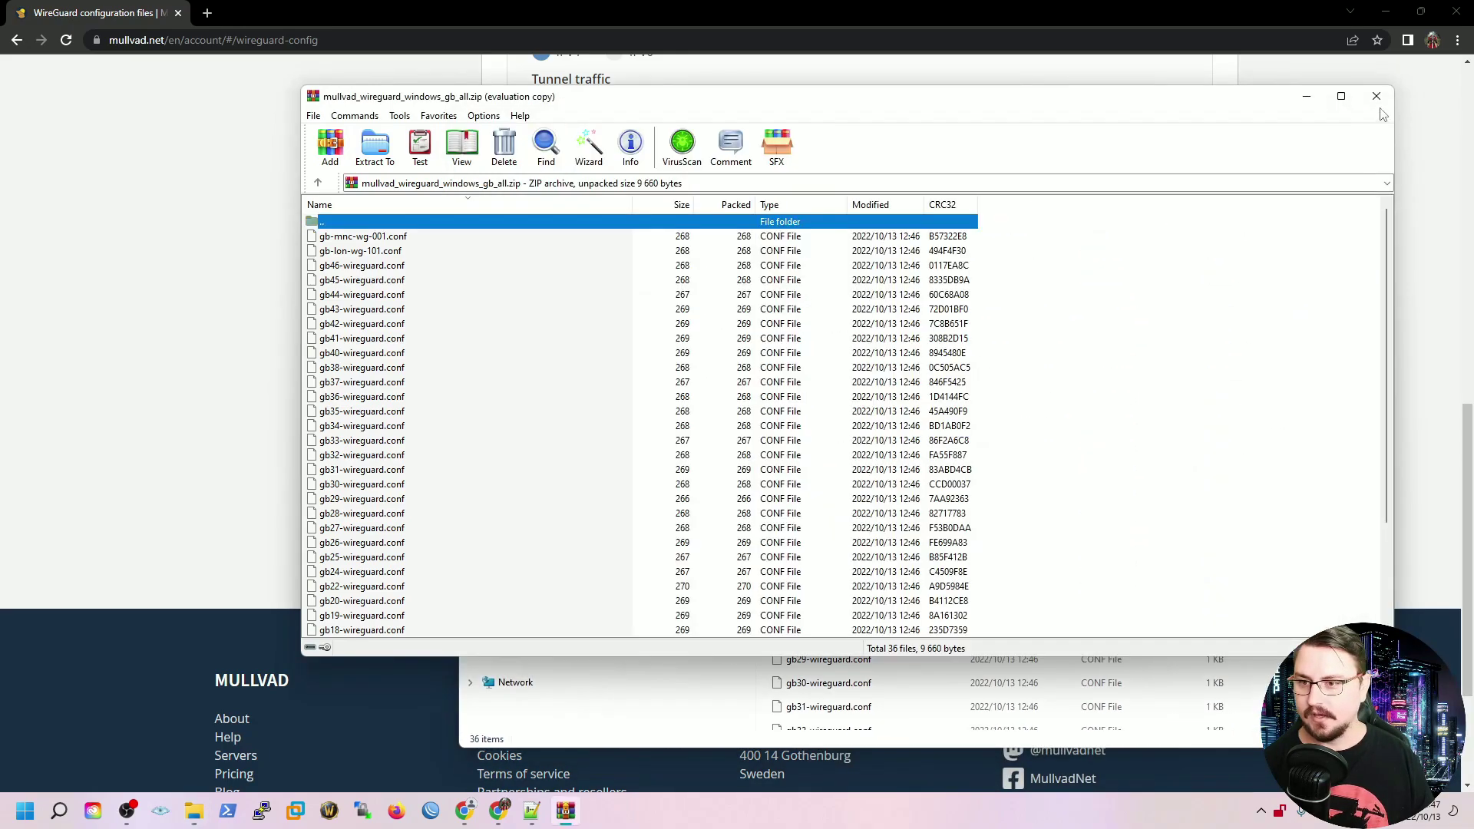
{"action": "left_click", "coordinate": [1378, 103]}
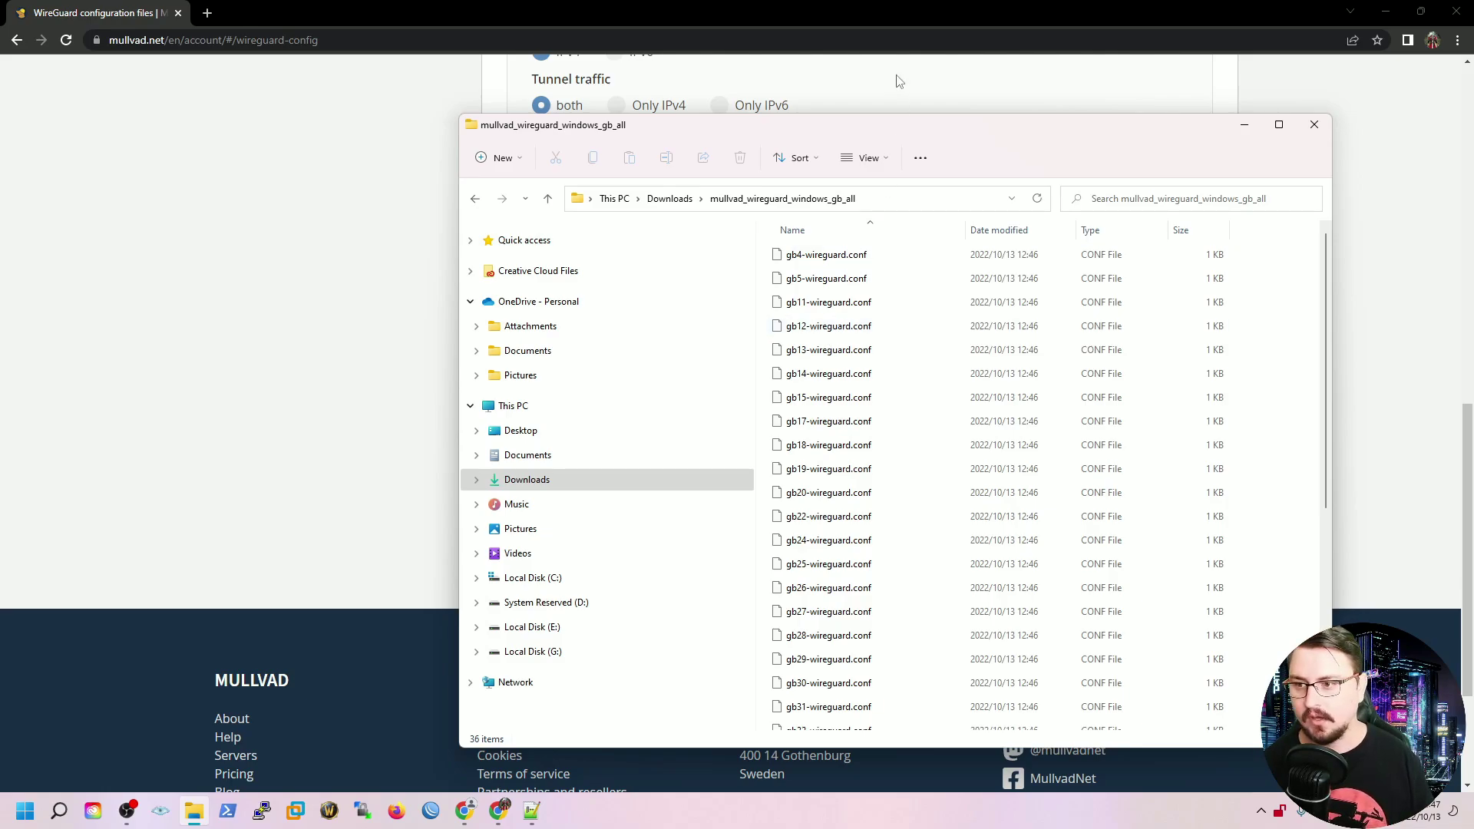
- Open gb4-wireguard.conf in Notepad++ and highlight its Interface and Peer sections to read them
{"action": "right_click", "coordinate": [842, 258]}
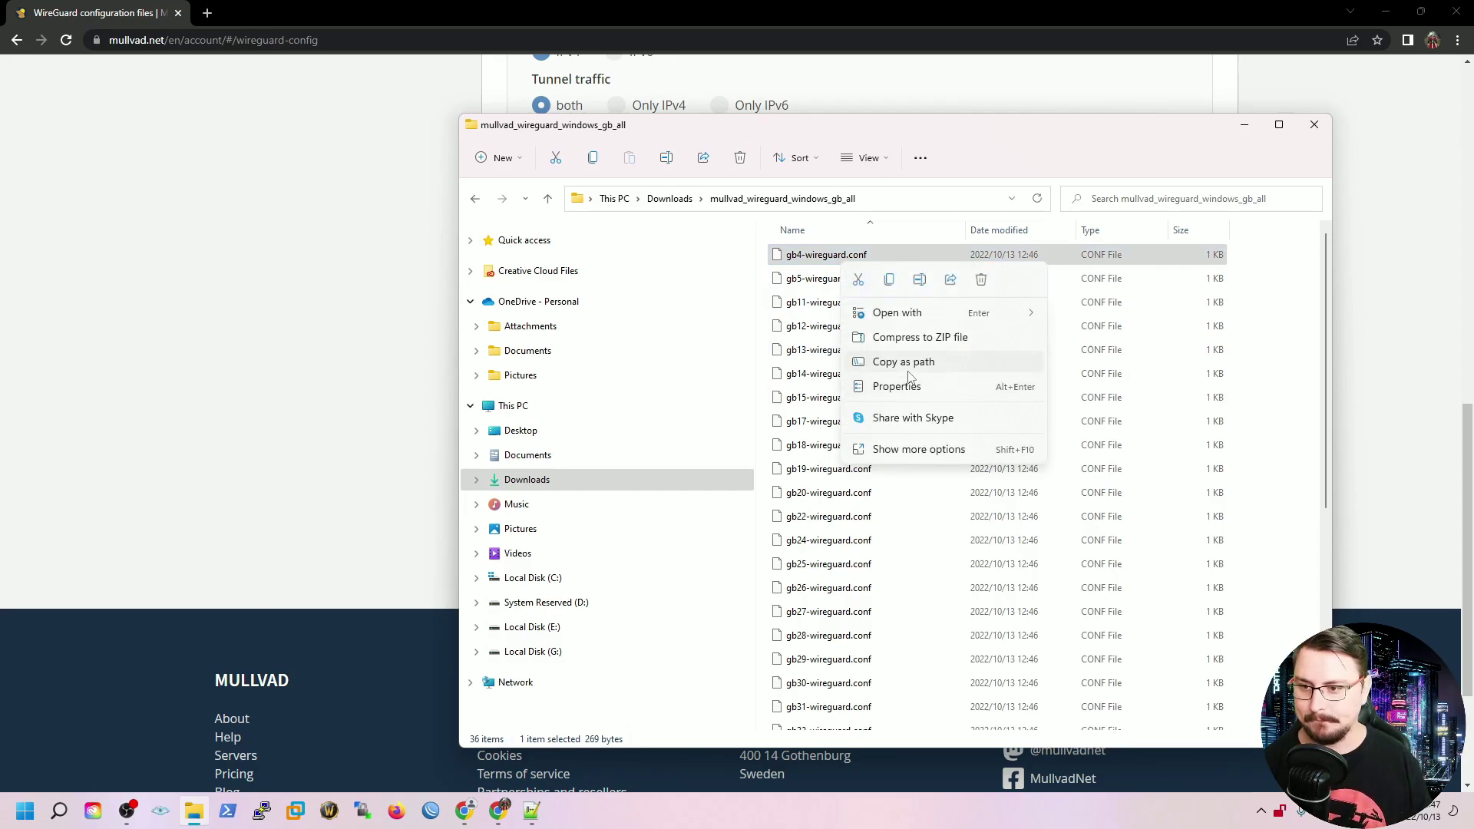
{"action": "mouse_move", "coordinate": [1015, 321]}
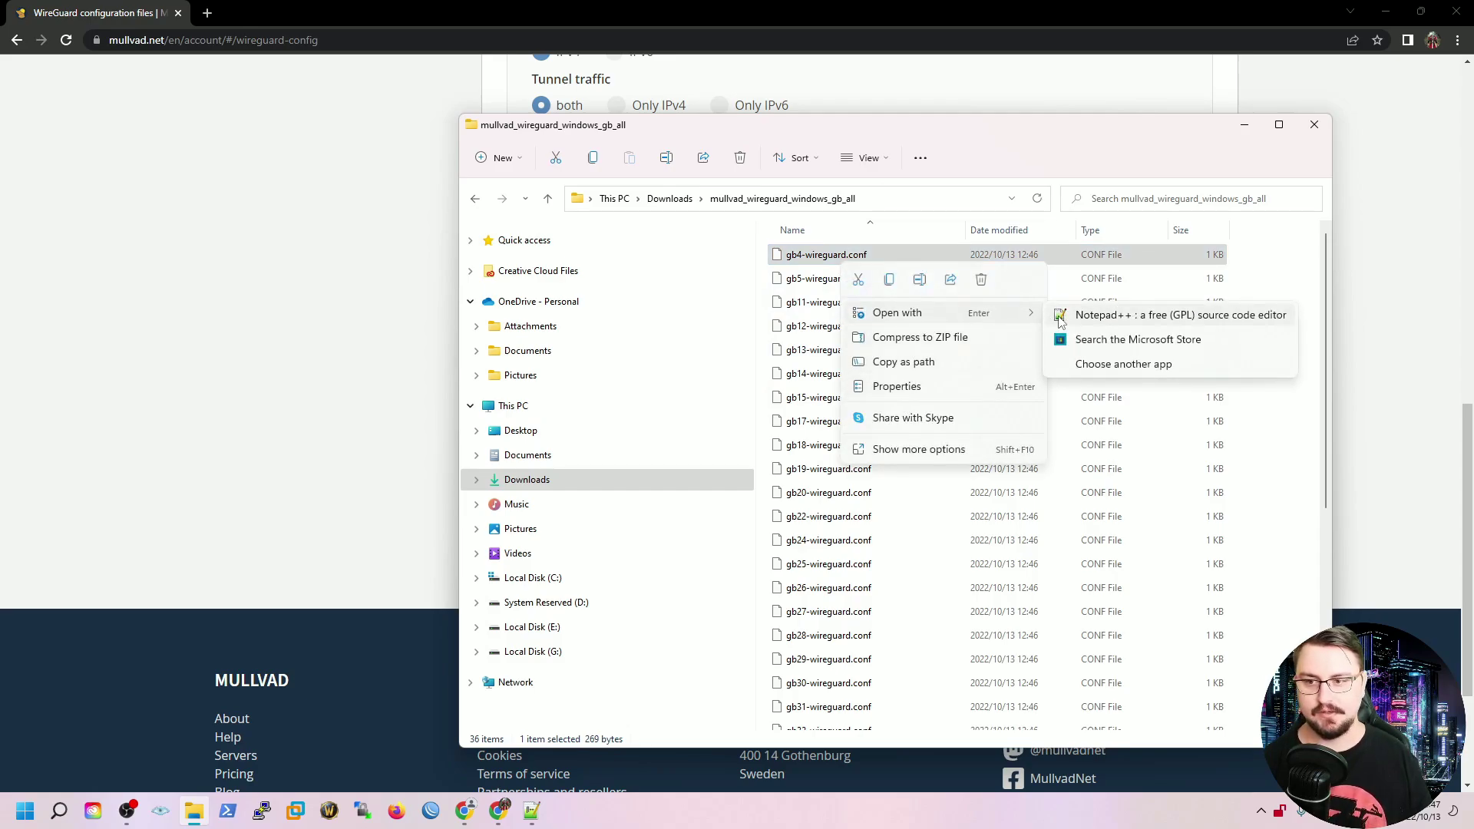
{"action": "left_click", "coordinate": [1085, 321]}
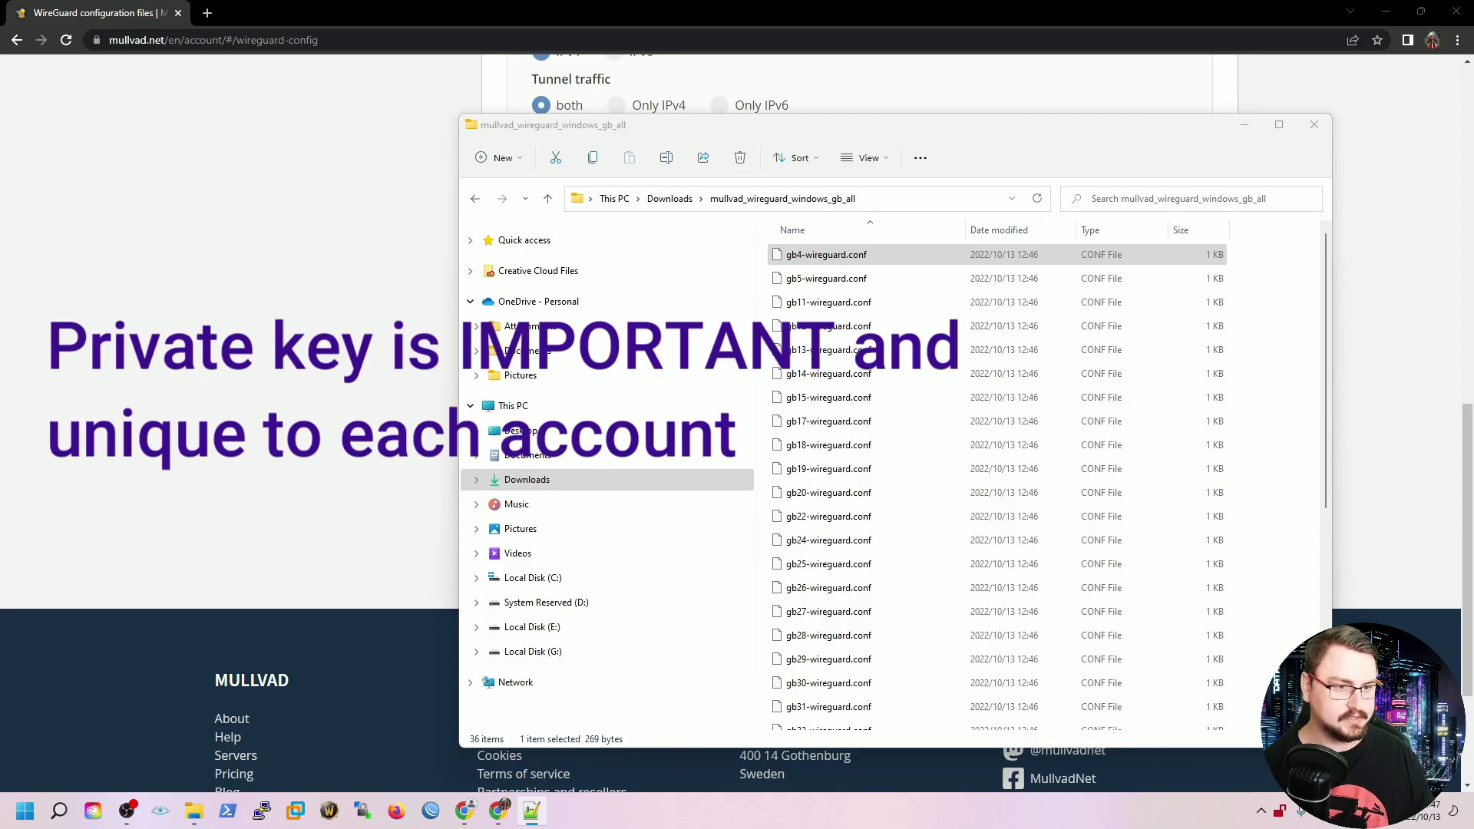
{"action": "key", "text": "Return"}
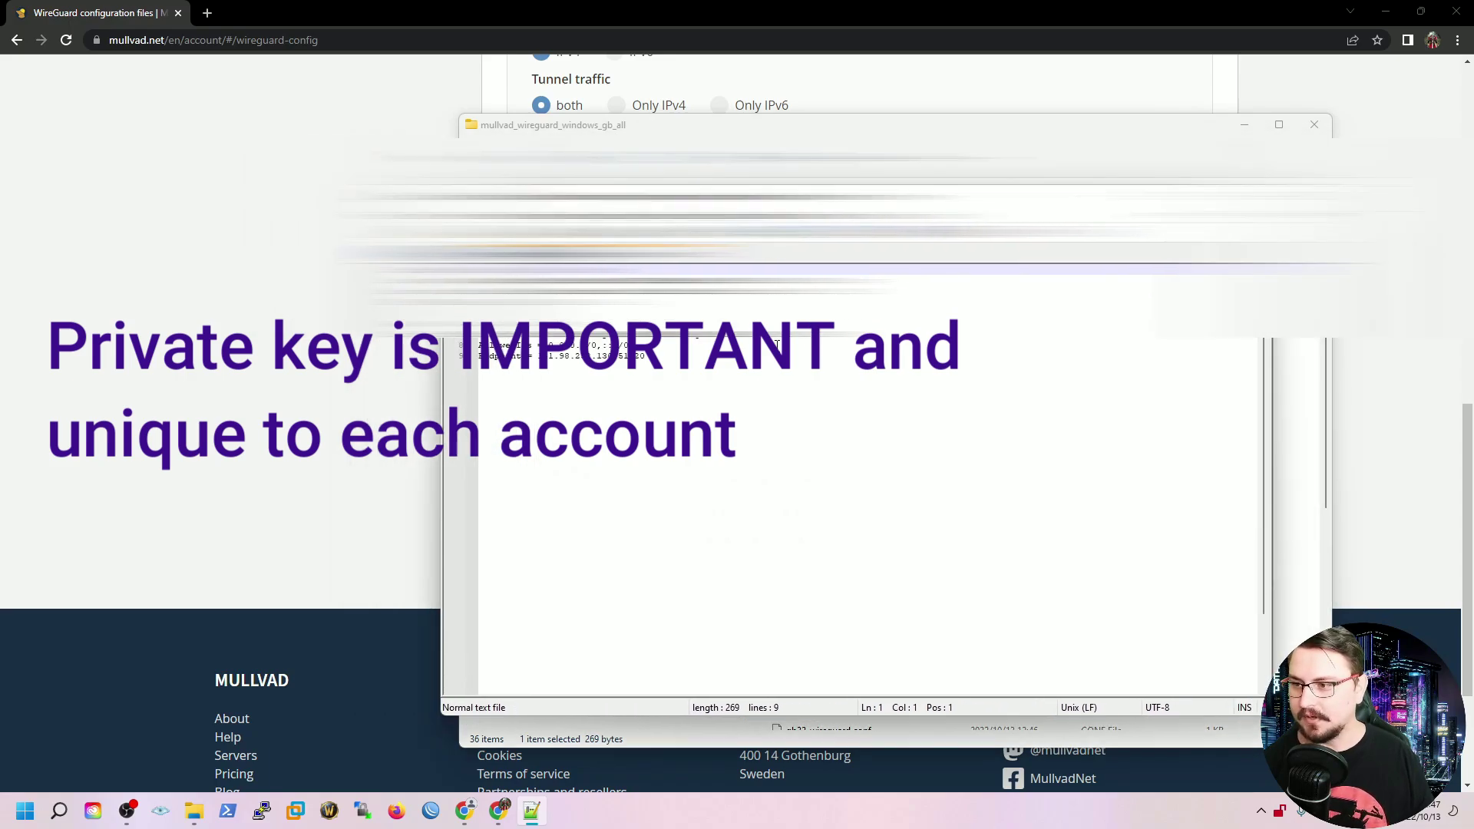
{"action": "left_click_drag", "start_coordinate": [684, 311], "coordinate": [480, 270]}
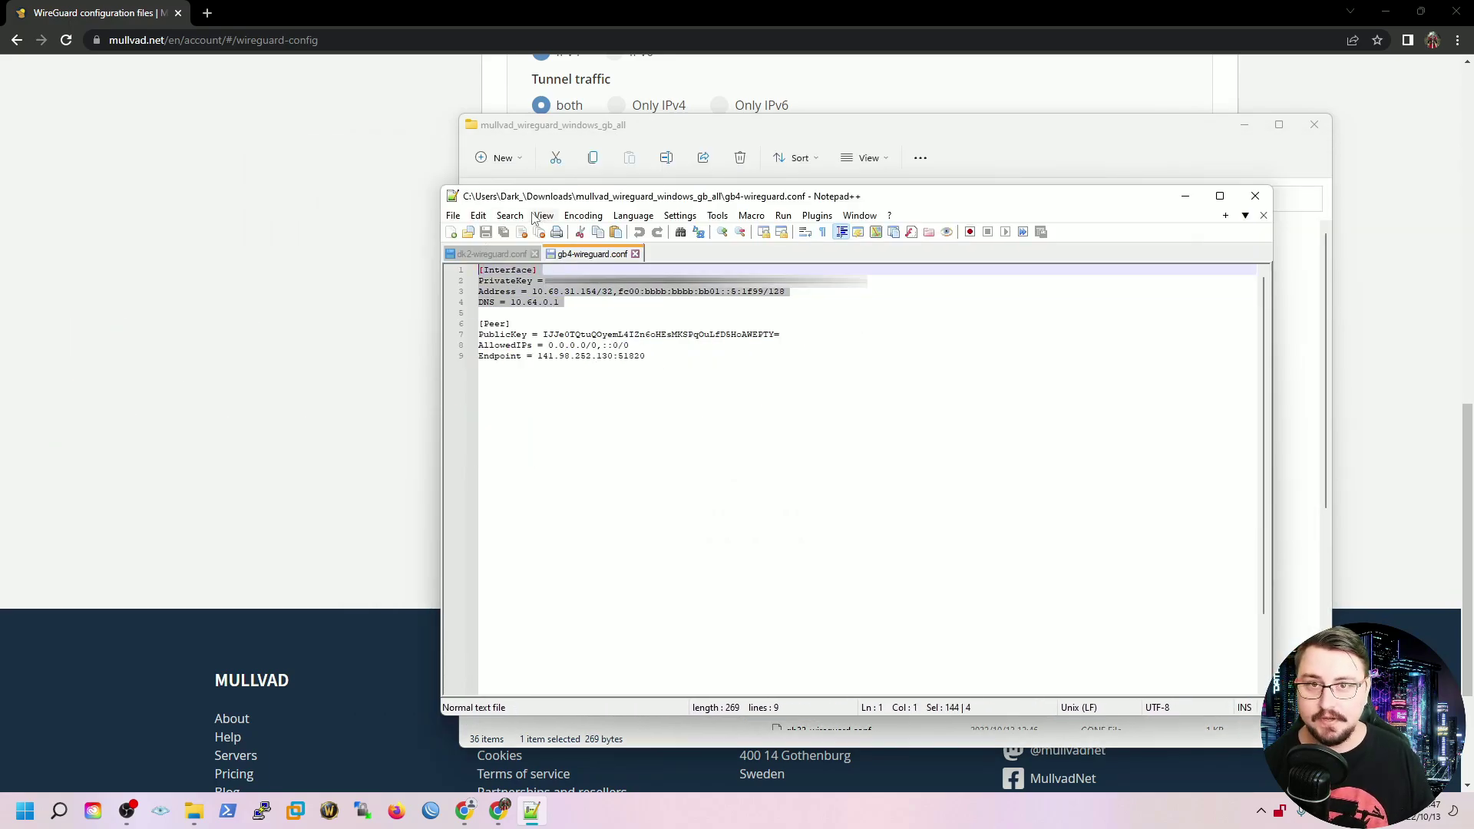
{"action": "left_click_drag", "start_coordinate": [681, 357], "coordinate": [457, 319]}
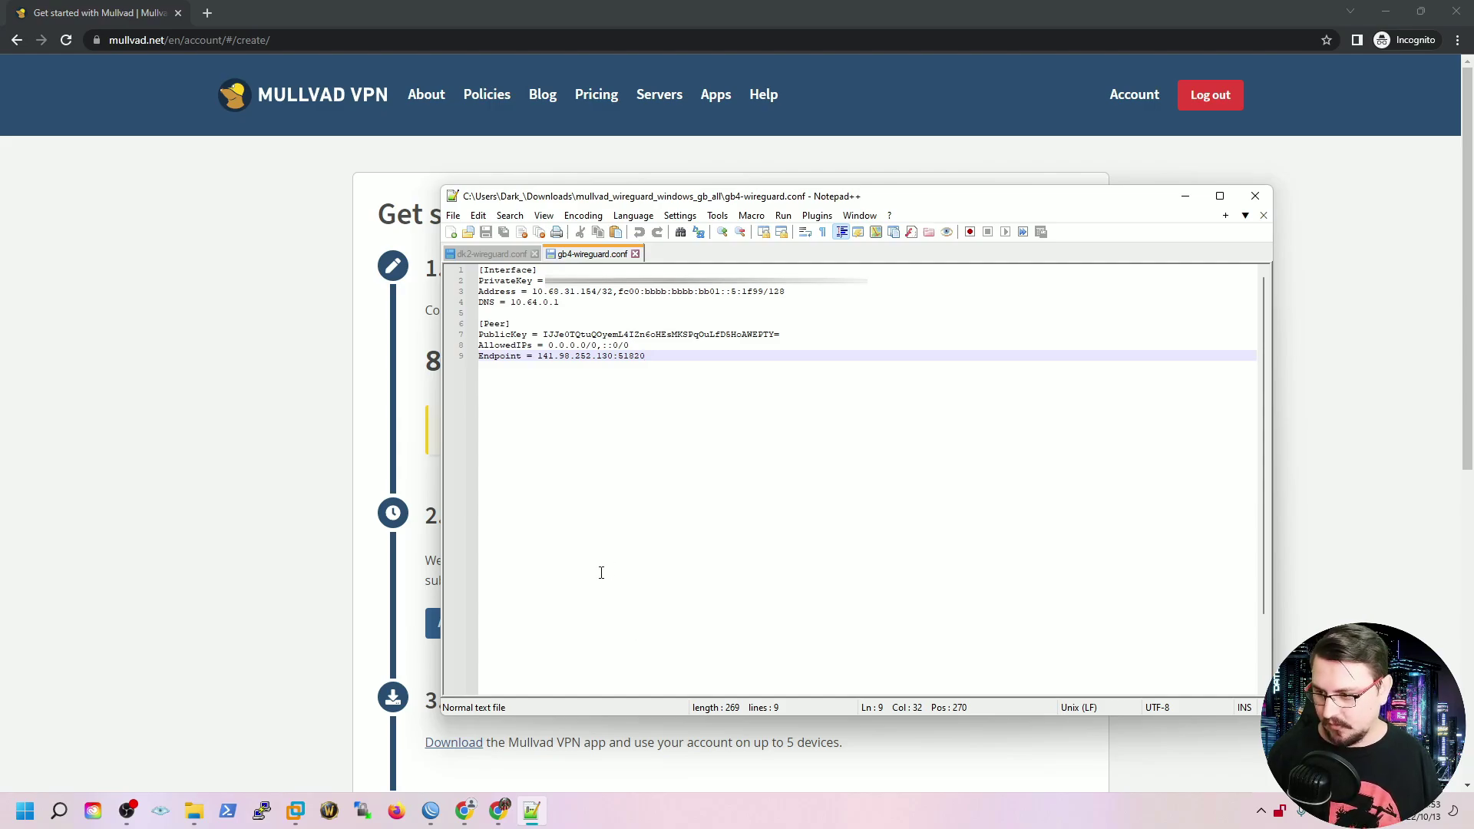
- Switch to WinBox, start a new WireGuard interface and paste in the private key copied from gb4-wireguard.conf
{"action": "left_click", "coordinate": [431, 811]}
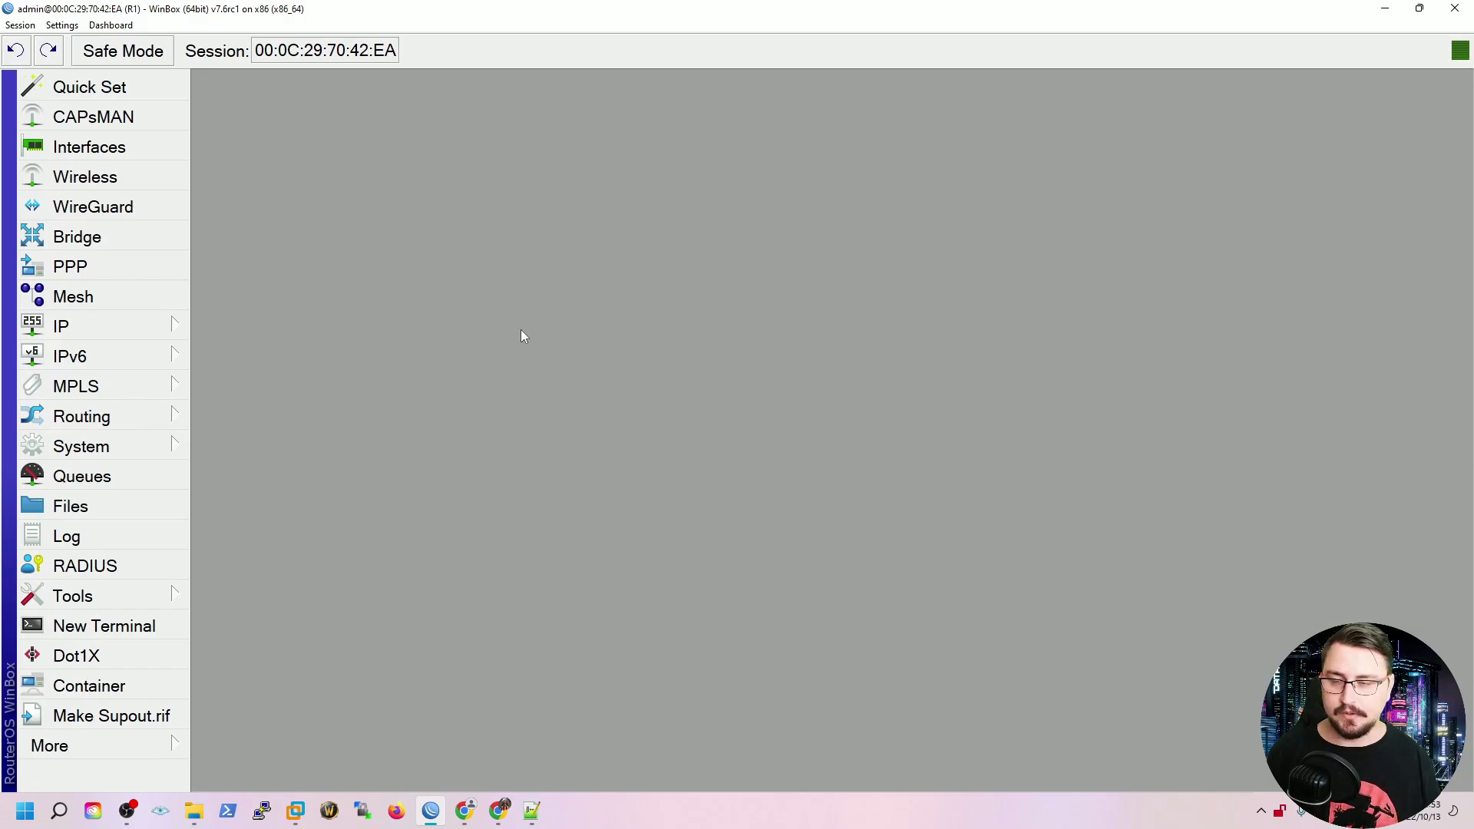
{"action": "left_click", "coordinate": [92, 218]}
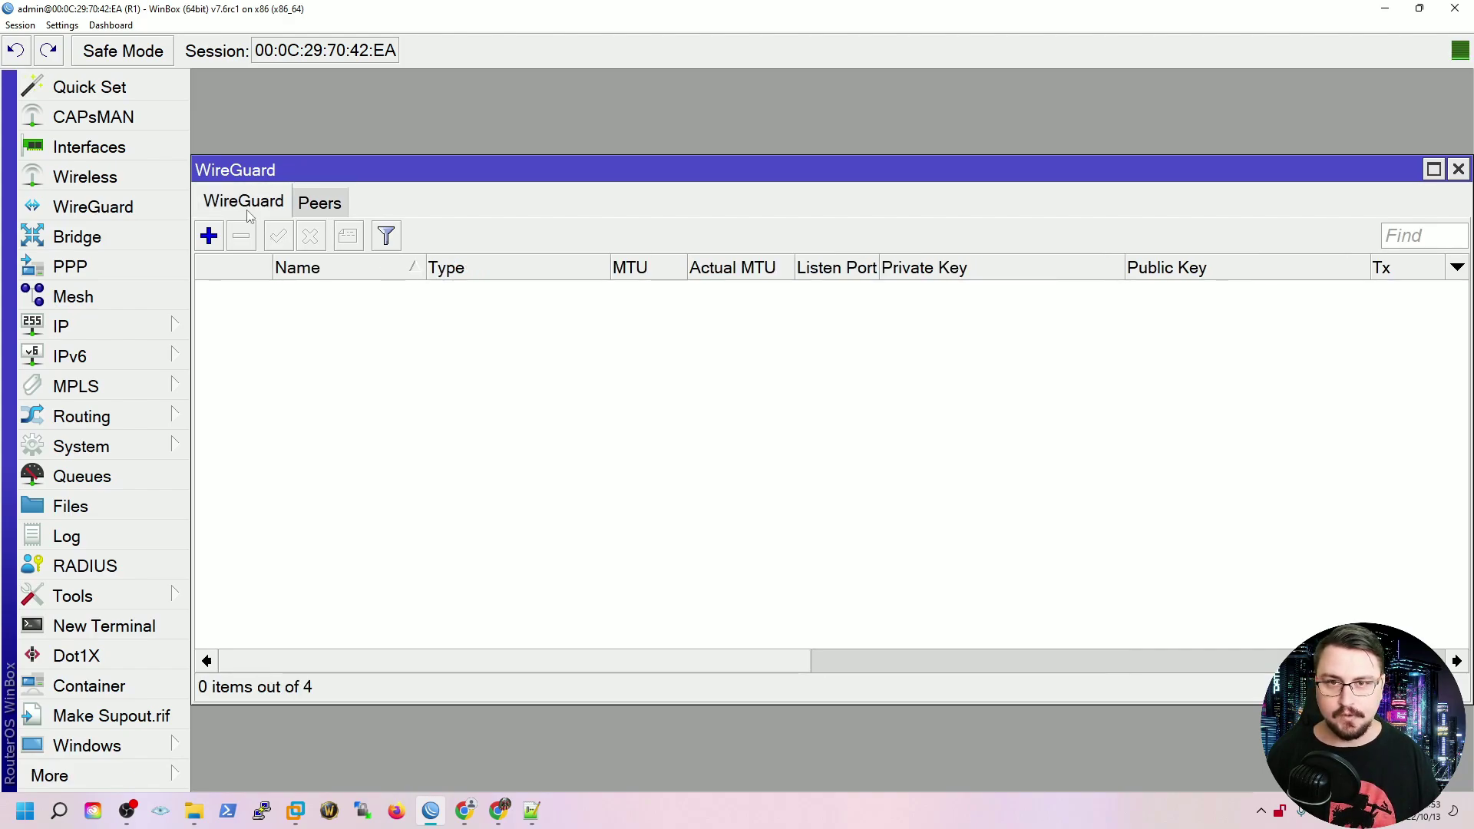
{"action": "left_click", "coordinate": [217, 246]}
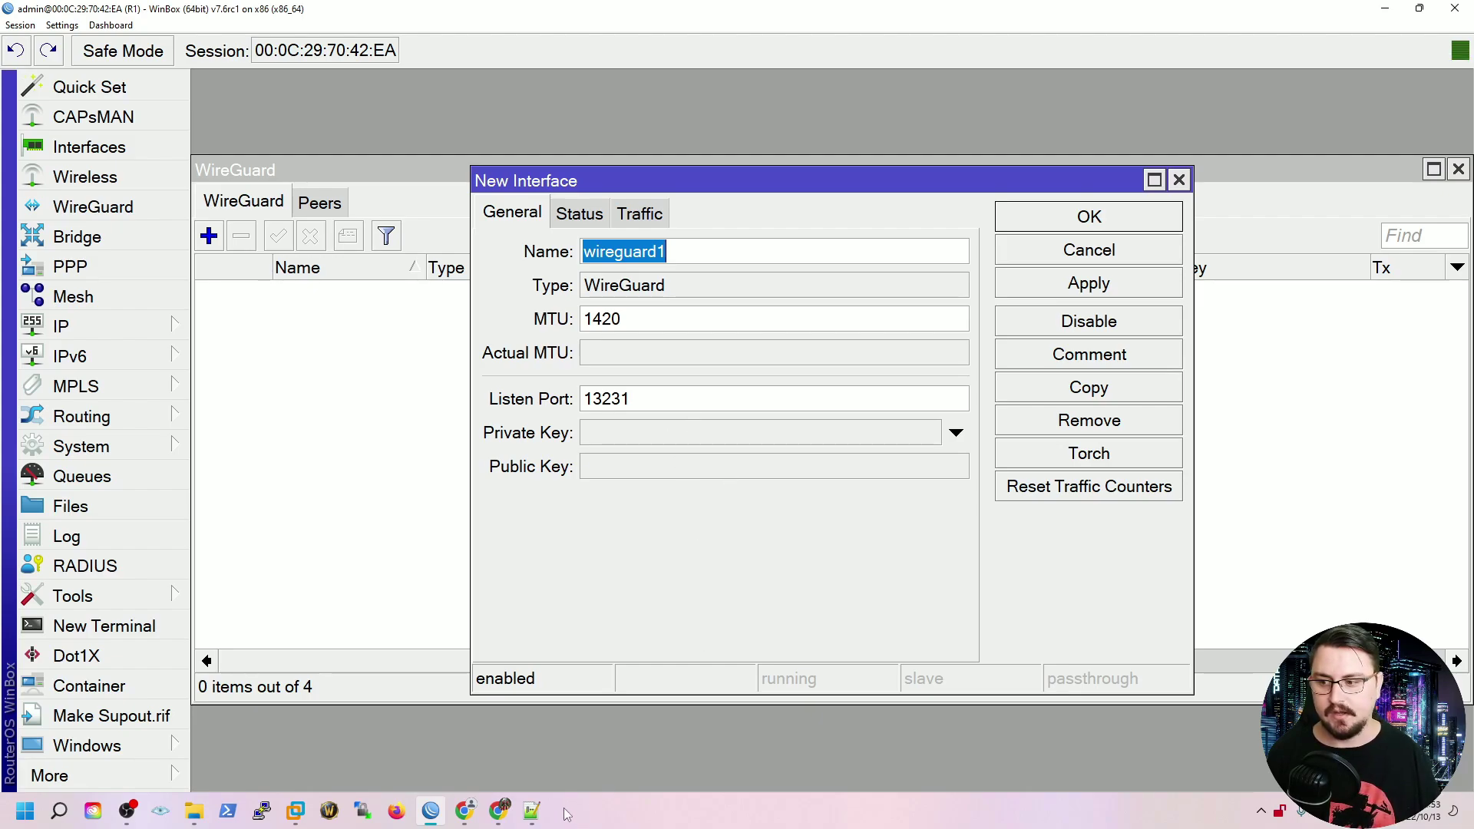
{"action": "mouse_move", "coordinate": [537, 817]}
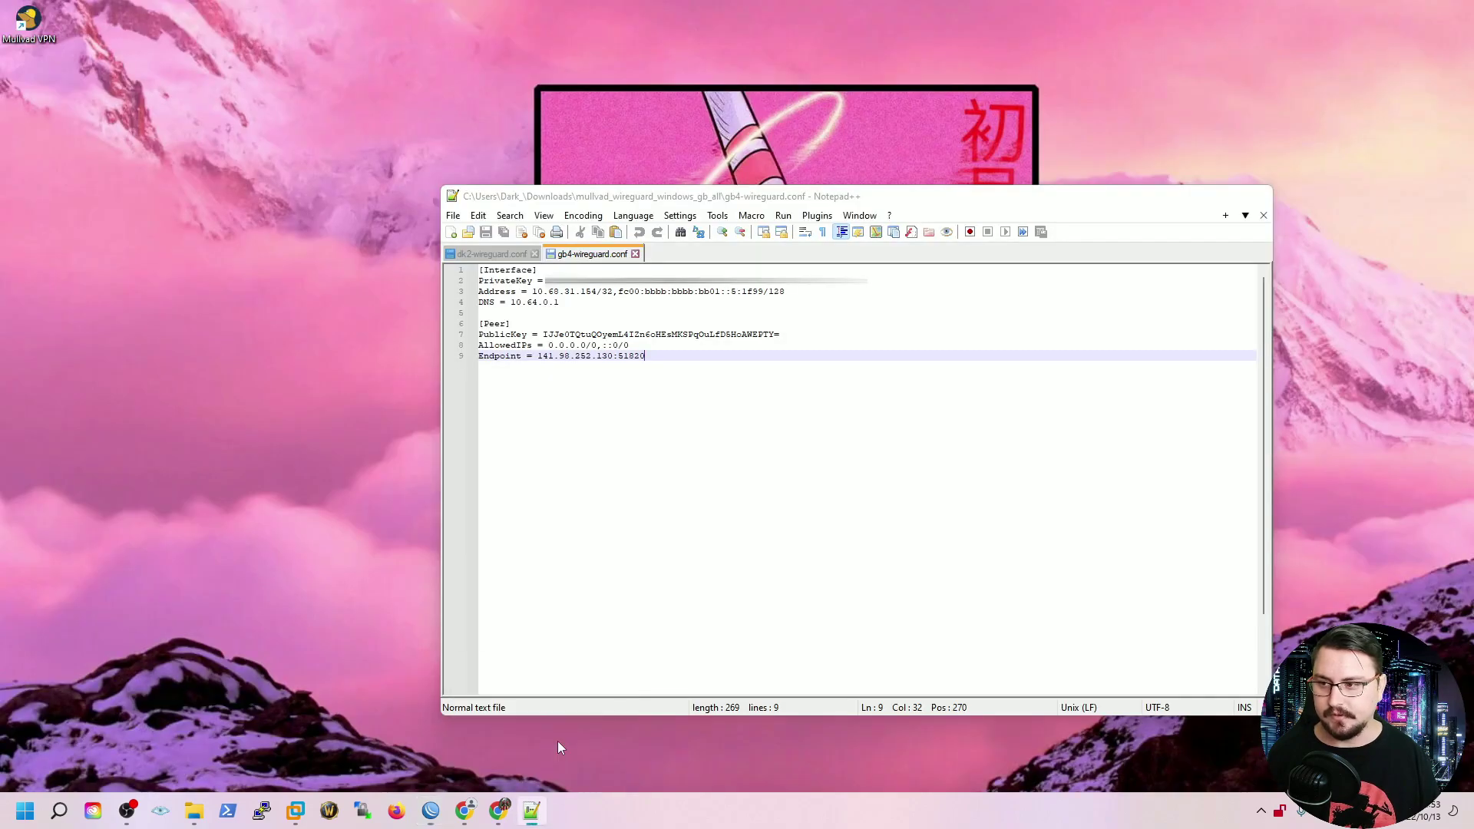
{"action": "left_click", "coordinate": [558, 742]}
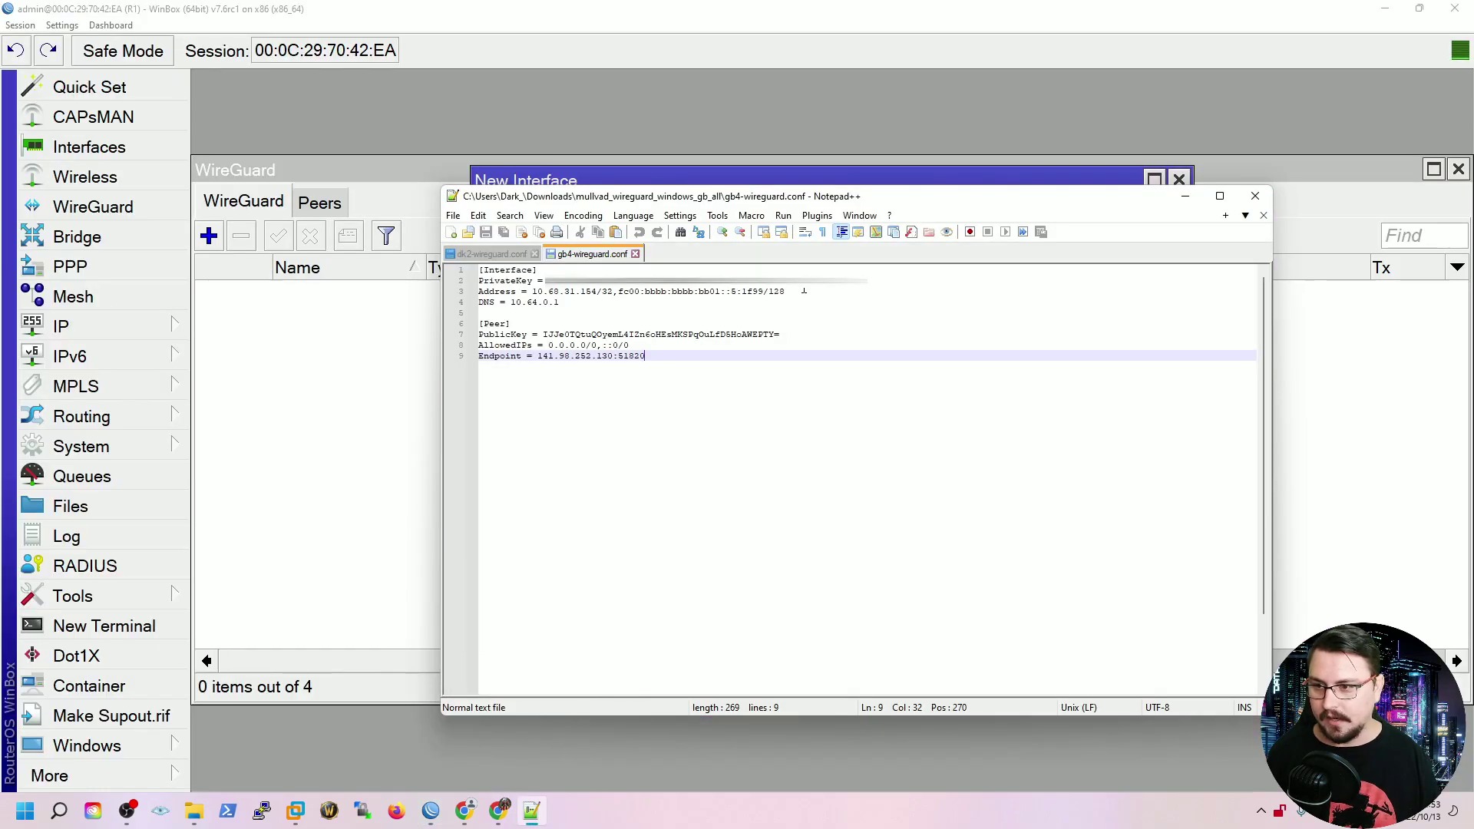
{"action": "left_click_drag", "start_coordinate": [804, 286], "coordinate": [547, 289]}
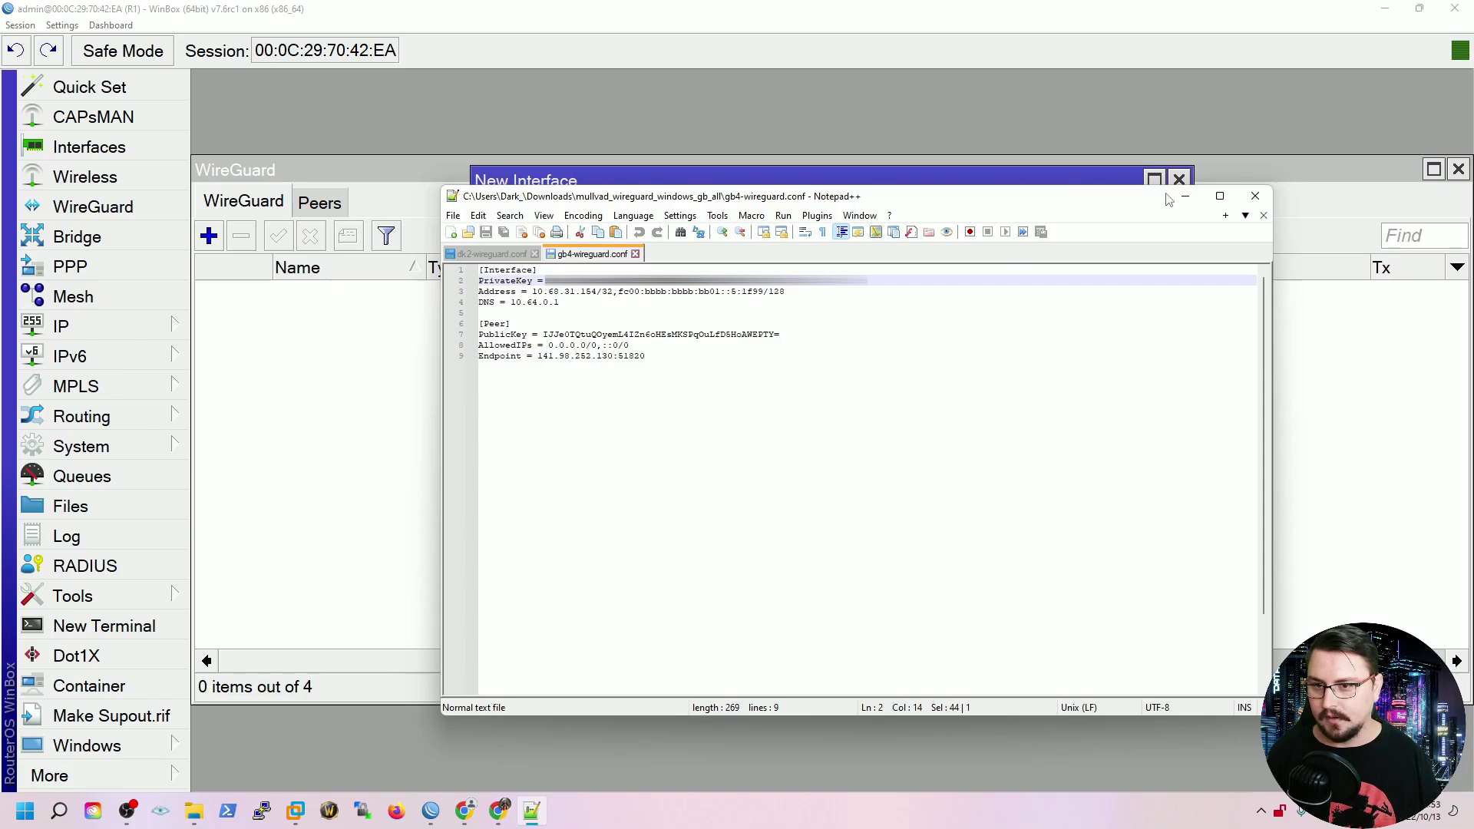
{"action": "key", "text": "alt+Tab"}
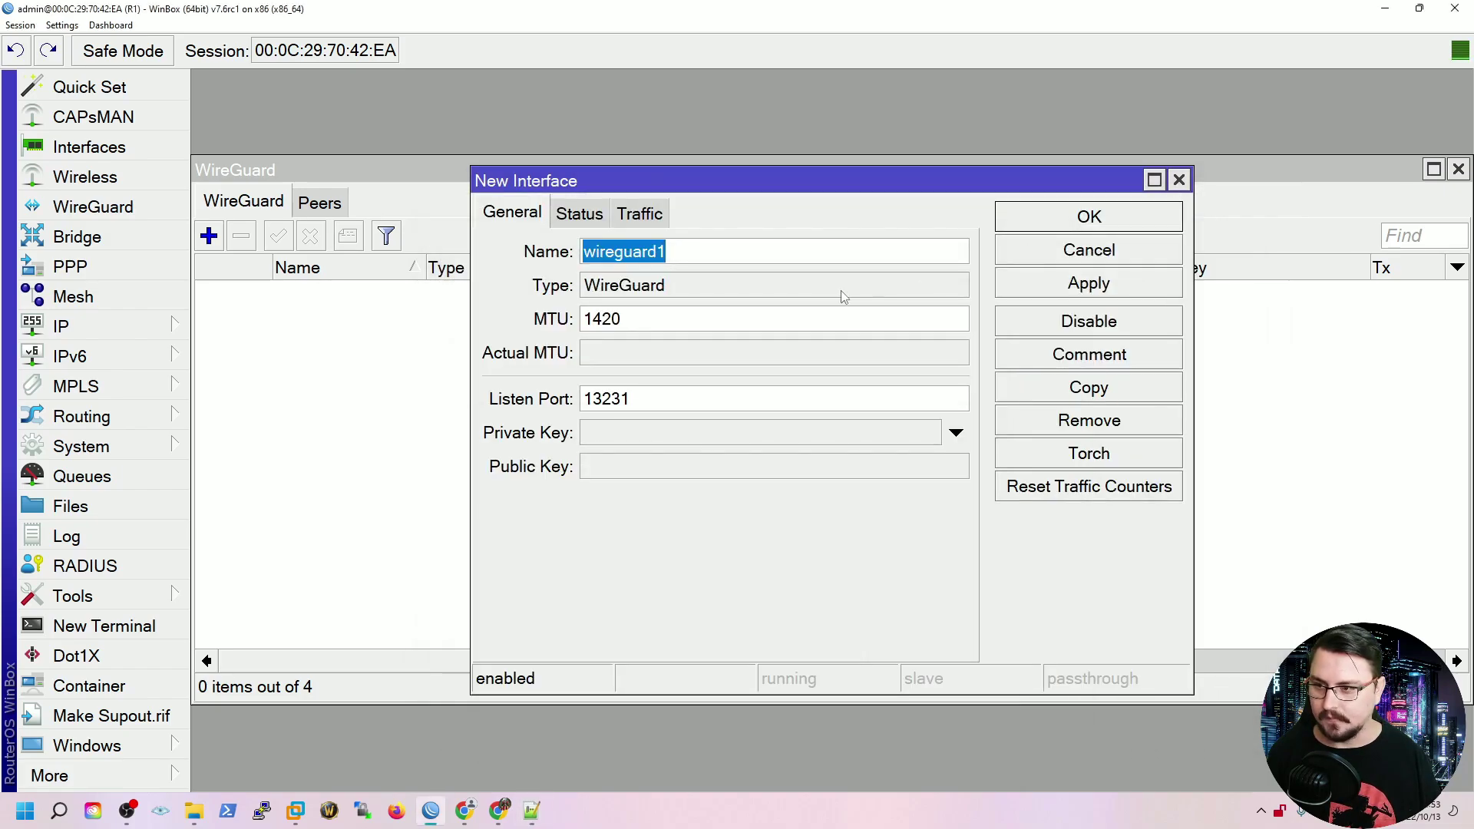
{"action": "left_click", "coordinate": [660, 430]}
{"action": "key", "text": "ctrl+v"}
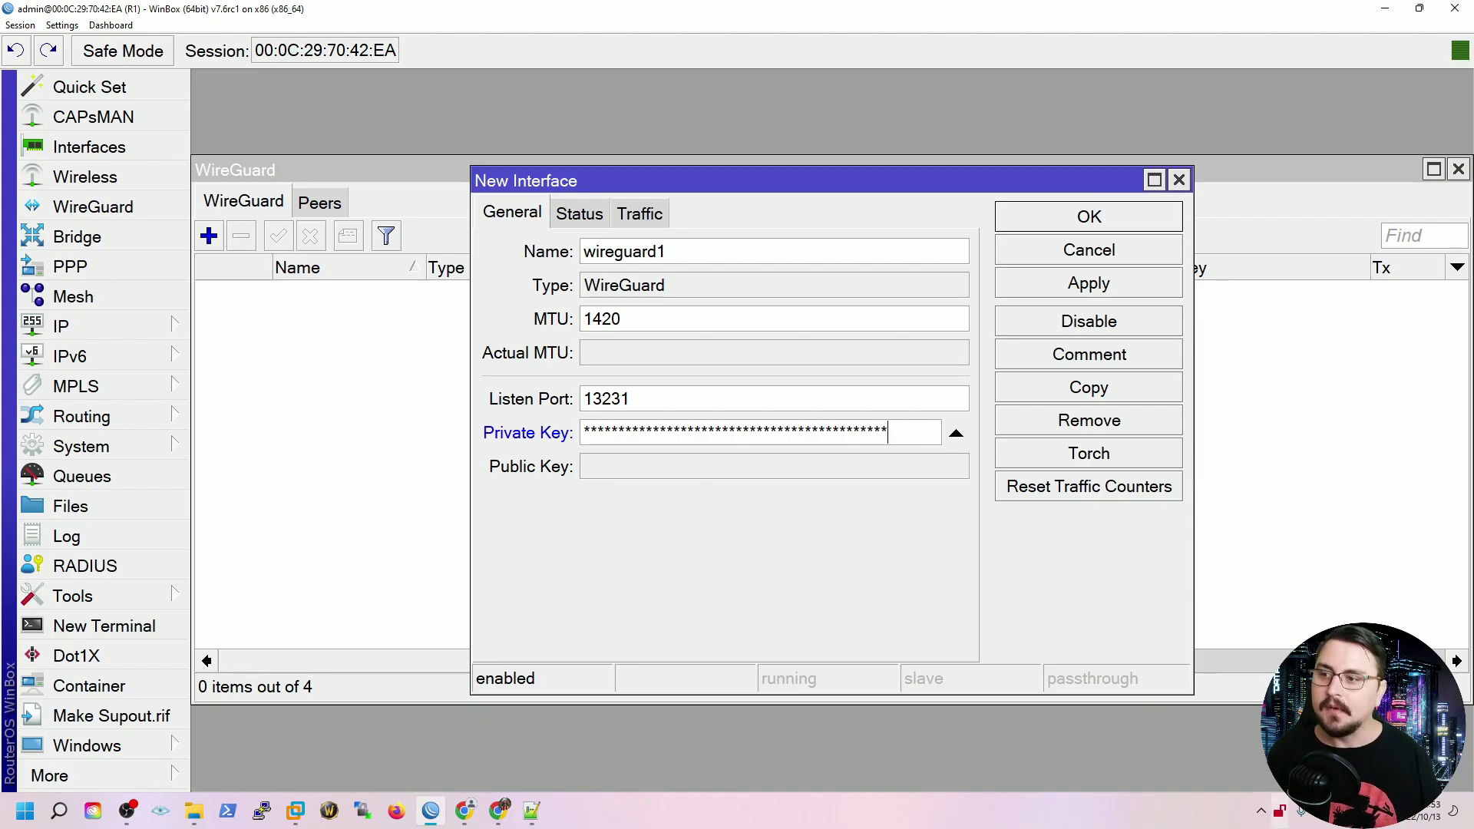
- Name the new WireGuard interface wg-uk1, apply the settings and save it
{"action": "left_click_drag", "start_coordinate": [674, 251], "coordinate": [571, 288]}
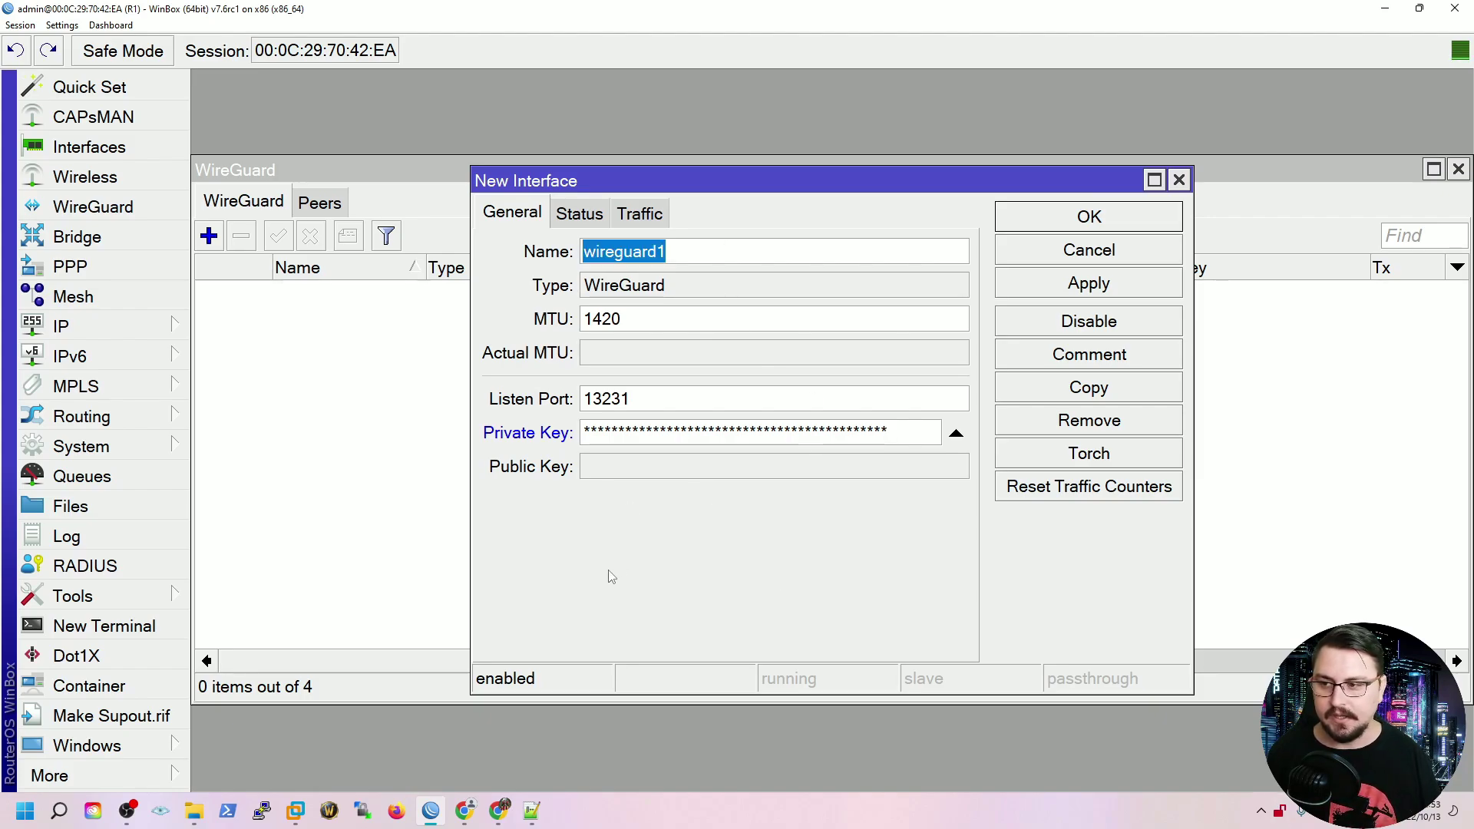
{"action": "type", "text": "wg-"}
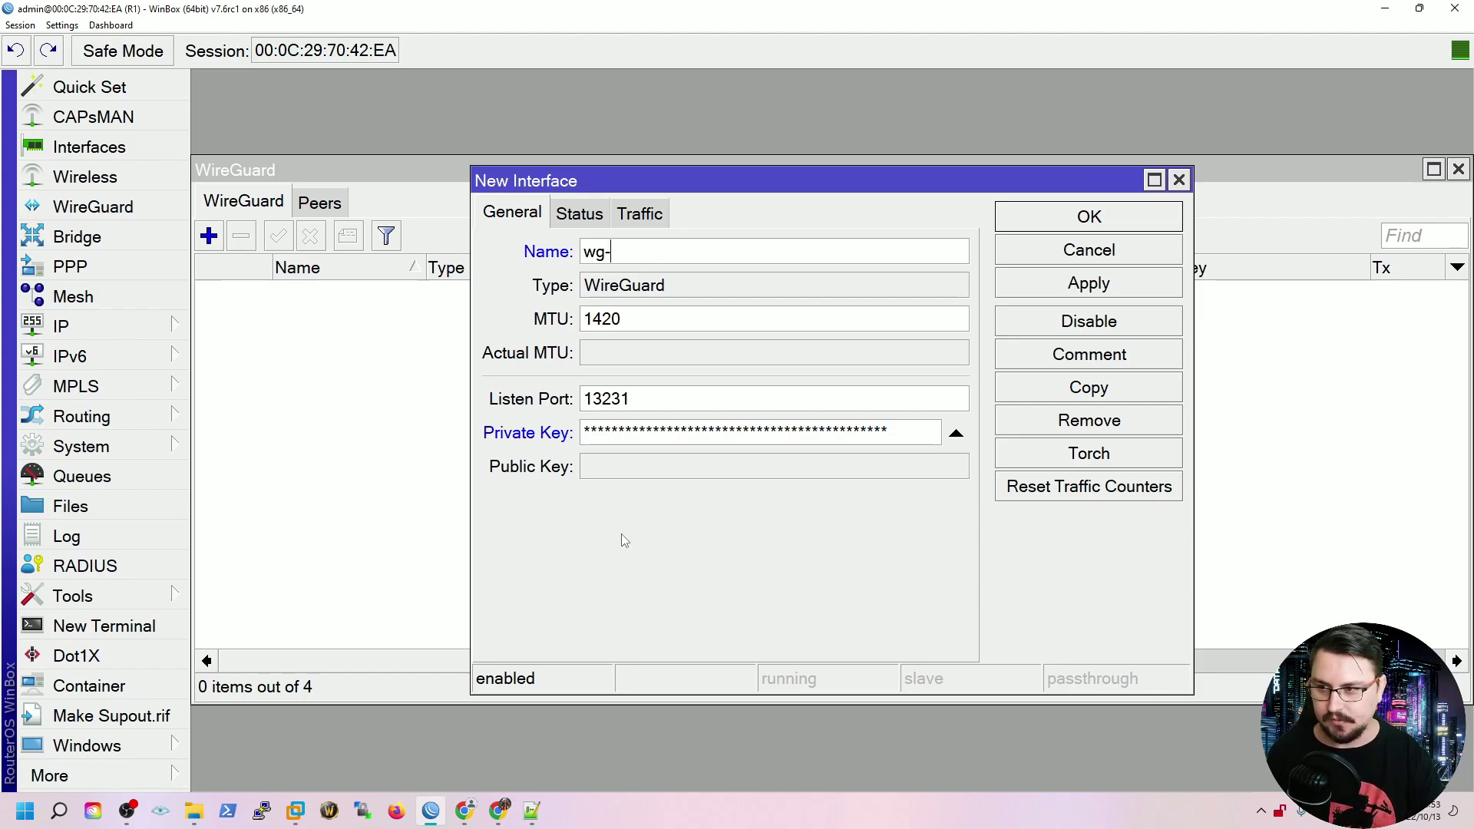
{"action": "type", "text": "uk1"}
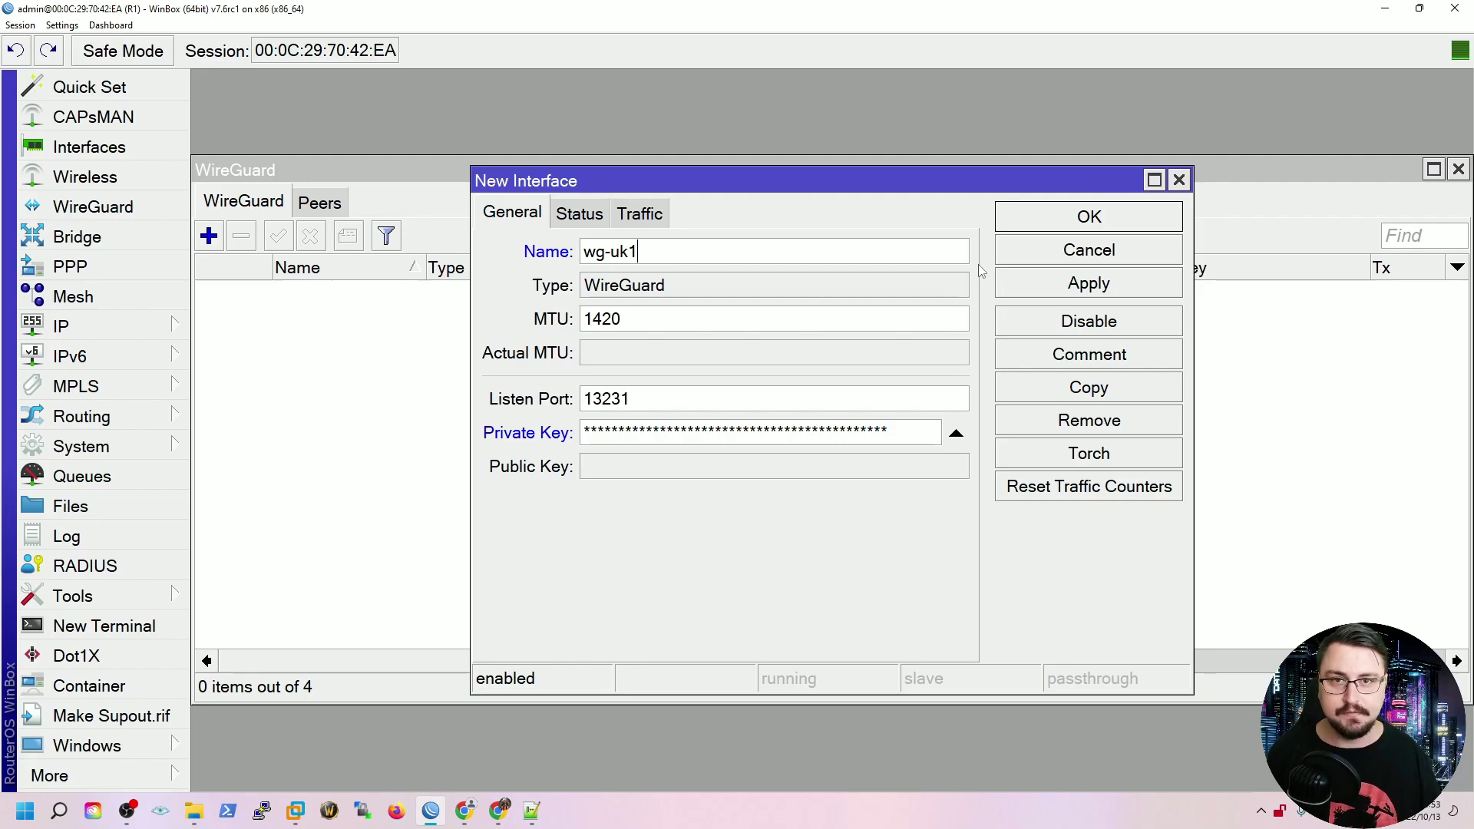
{"action": "left_click", "coordinate": [1114, 284]}
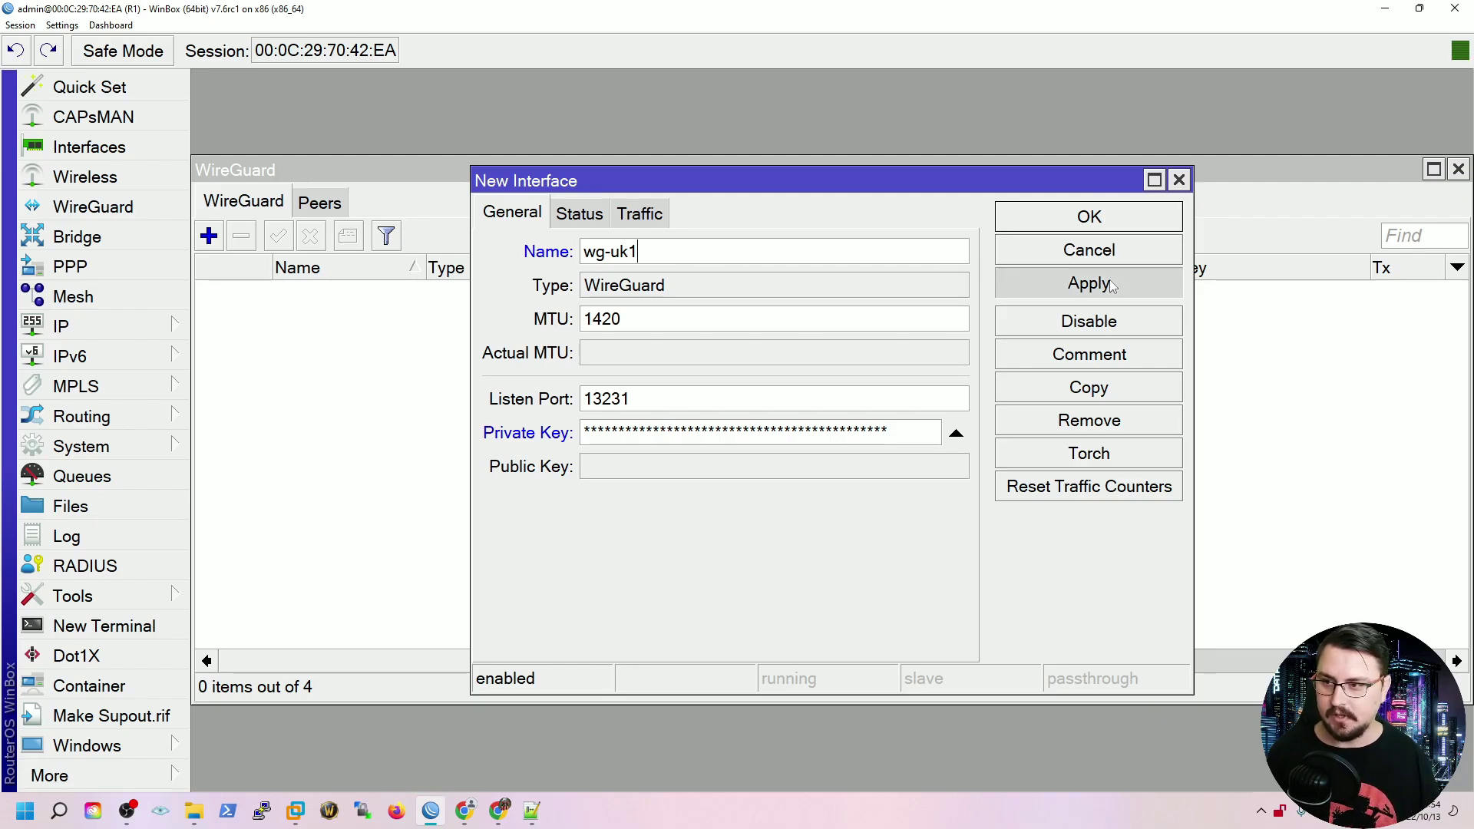
{"action": "left_click", "coordinate": [1012, 218]}
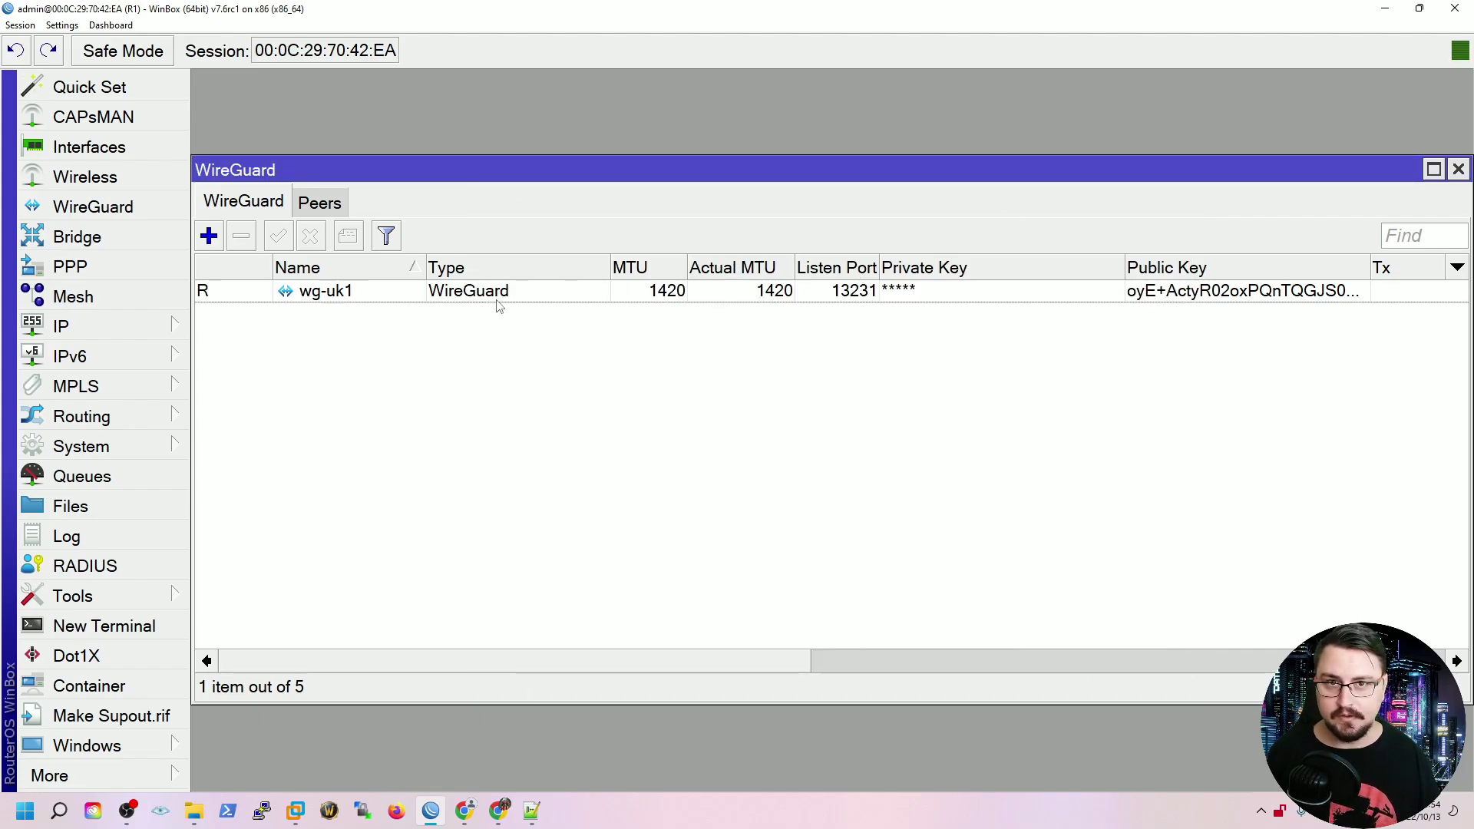
- Copy the IPv4 address from gb4-wireguard.conf and add 10.68.31.154/32 as an IP address on the wg-uk1 interface
{"action": "left_click", "coordinate": [531, 811]}
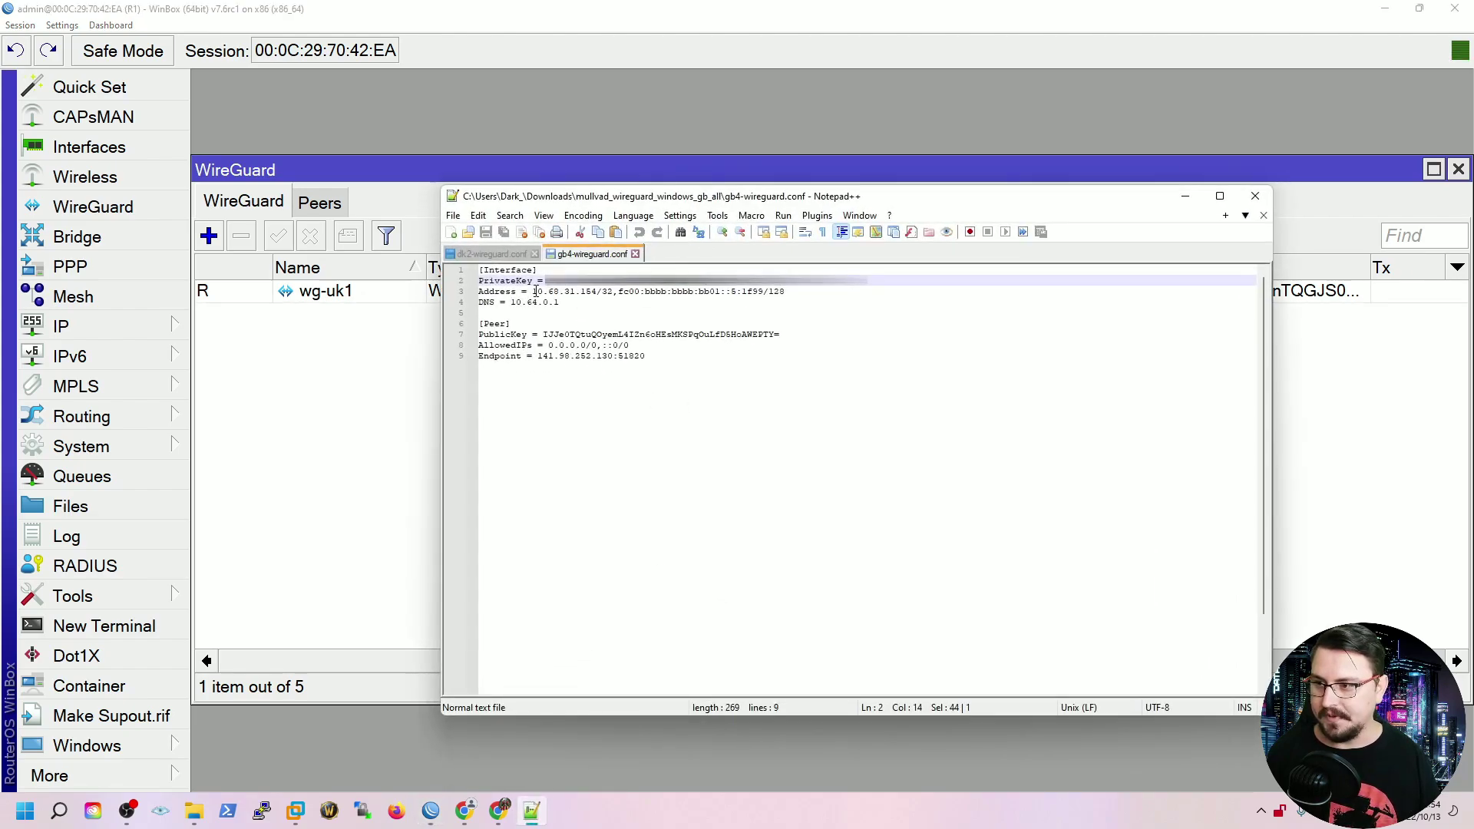
{"action": "left_click_drag", "start_coordinate": [534, 294], "coordinate": [586, 294]}
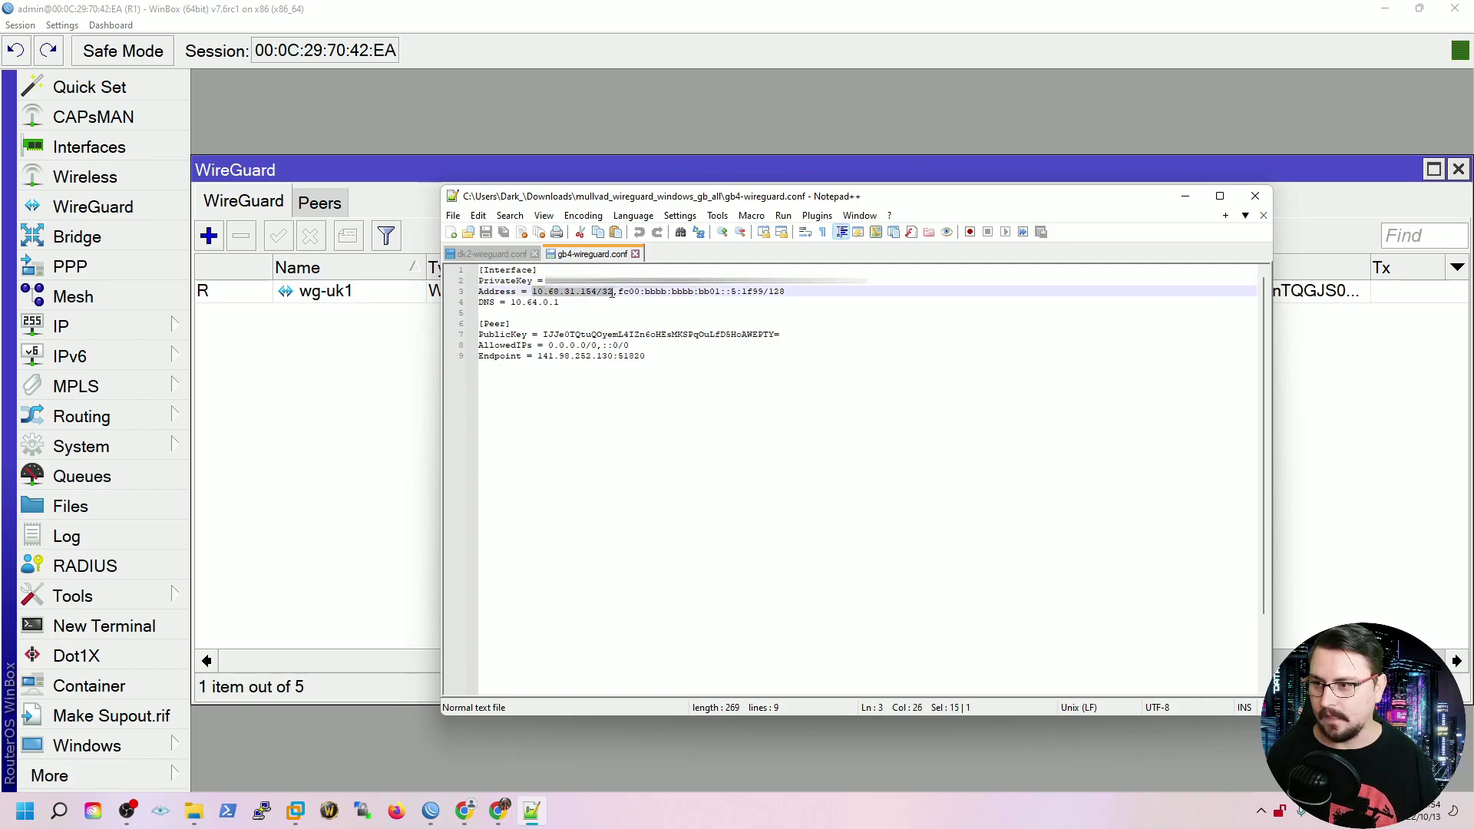
{"action": "left_click", "coordinate": [165, 329]}
{"action": "left_click", "coordinate": [308, 90]}
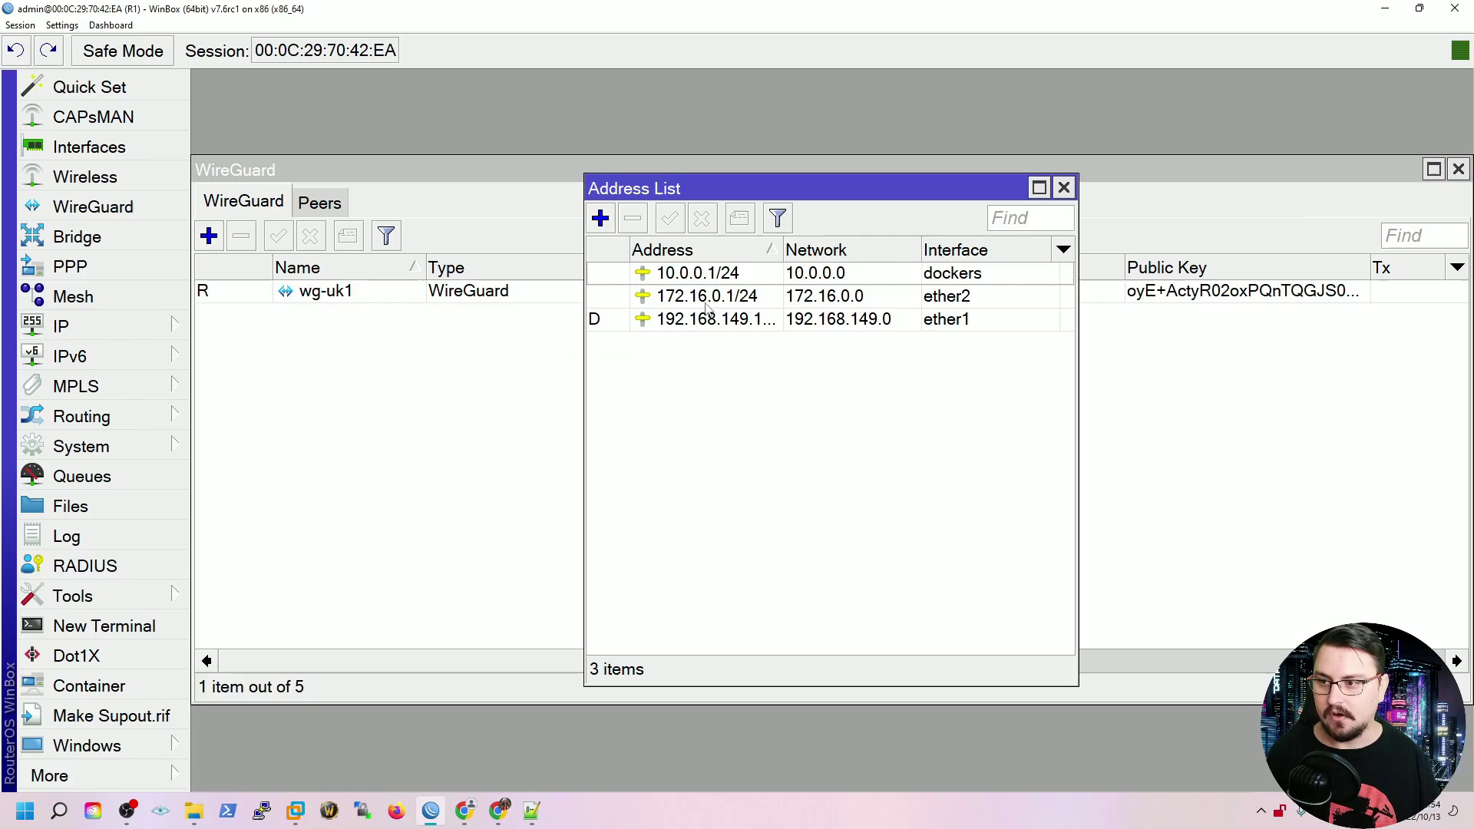
{"action": "left_click", "coordinate": [600, 219]}
{"action": "type", "text": "10.68.31.154/32"}
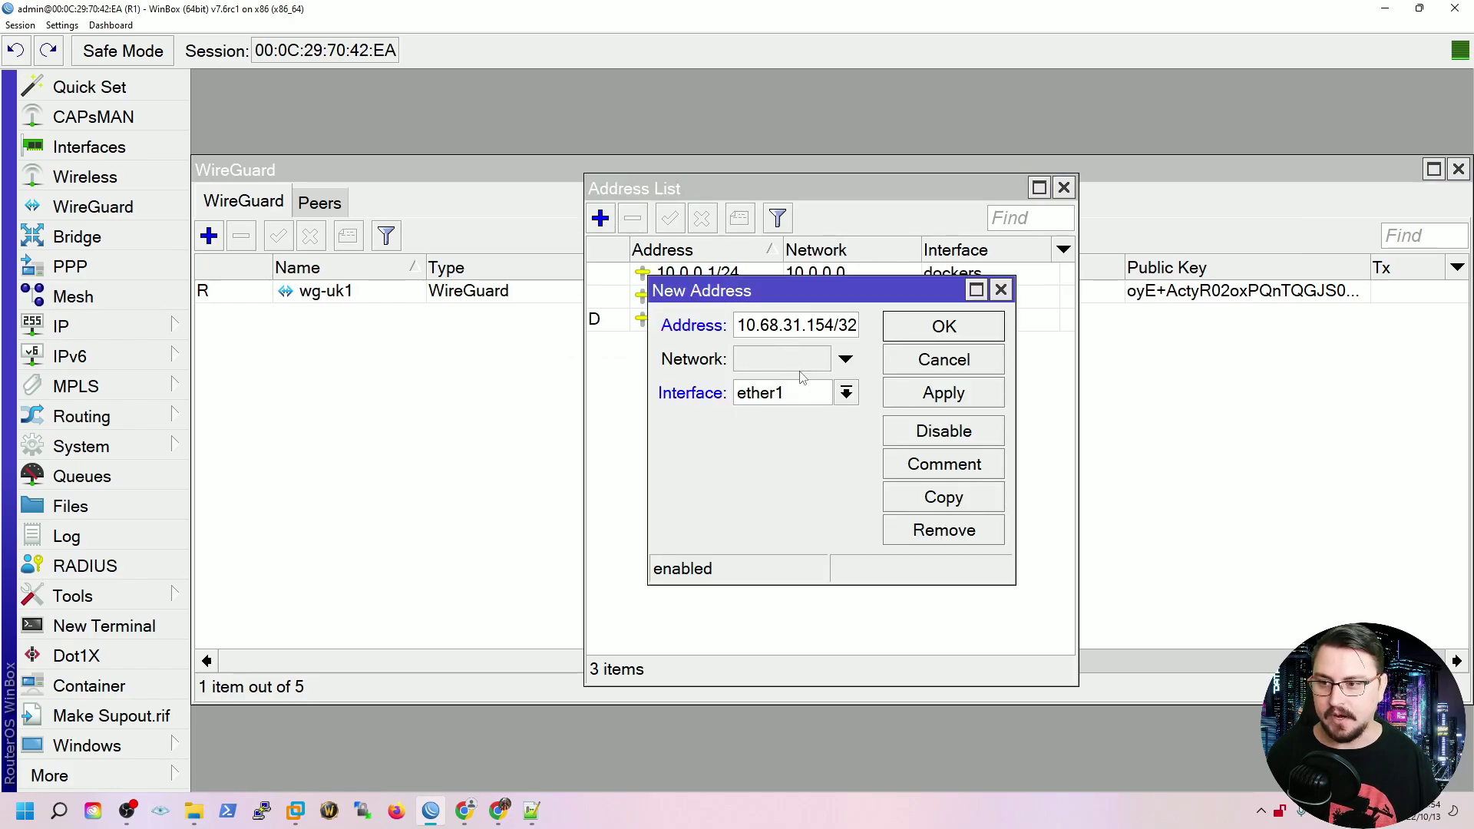
{"action": "left_click", "coordinate": [846, 393]}
{"action": "left_click", "coordinate": [806, 497]}
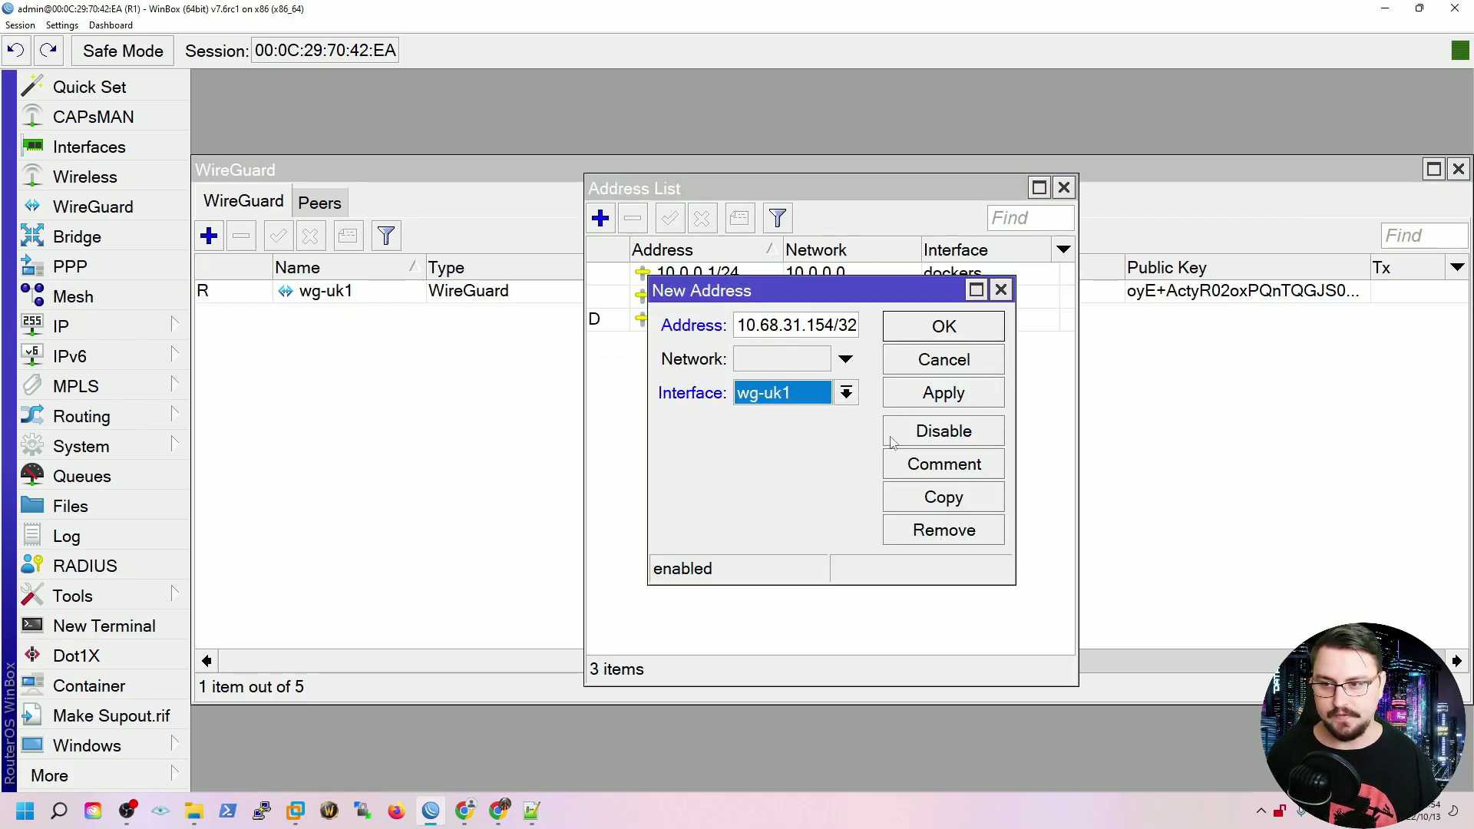
{"action": "left_click", "coordinate": [925, 394]}
{"action": "left_click", "coordinate": [944, 326]}
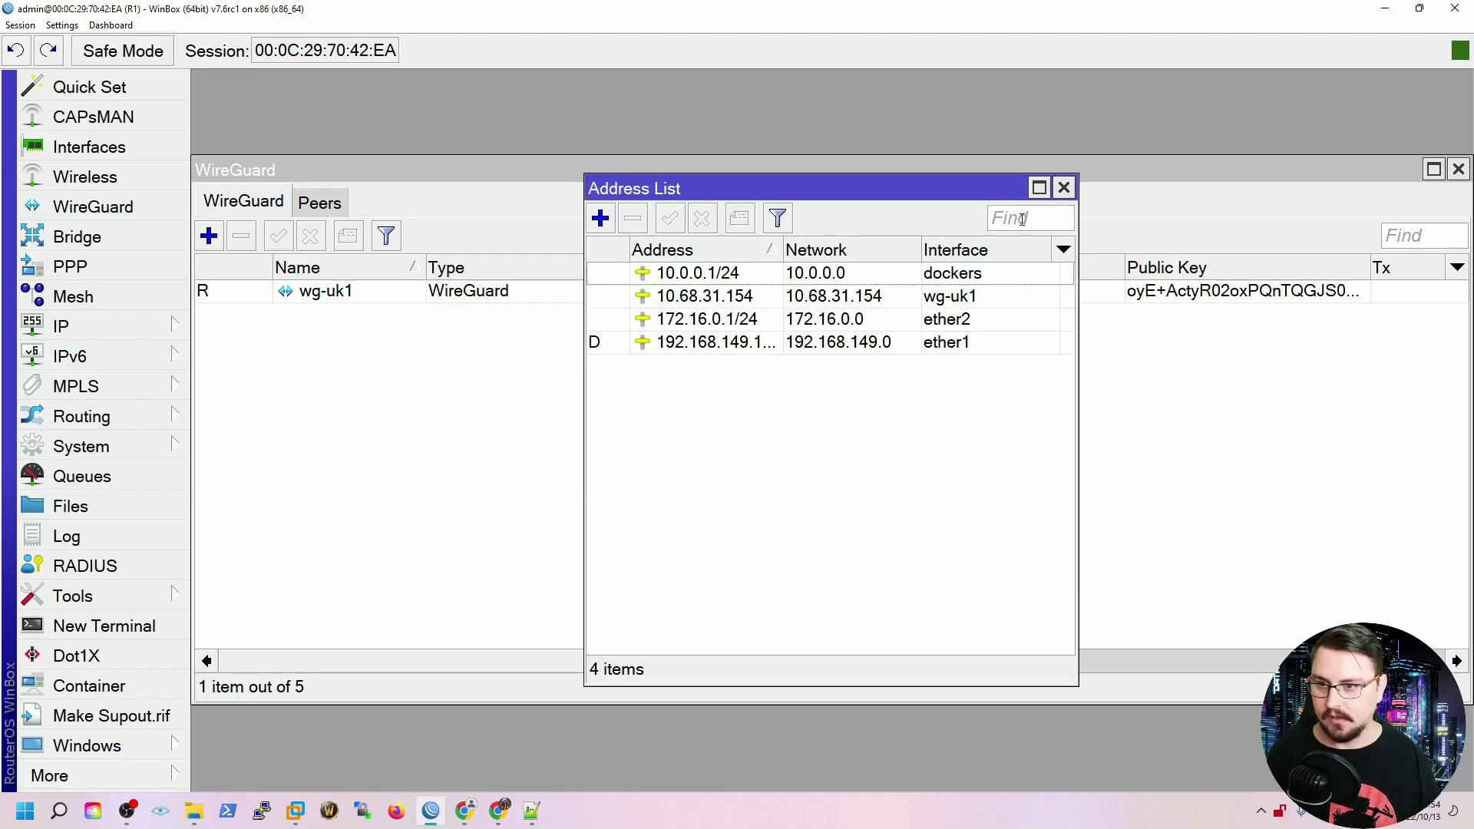
{"action": "left_click", "coordinate": [1063, 188]}
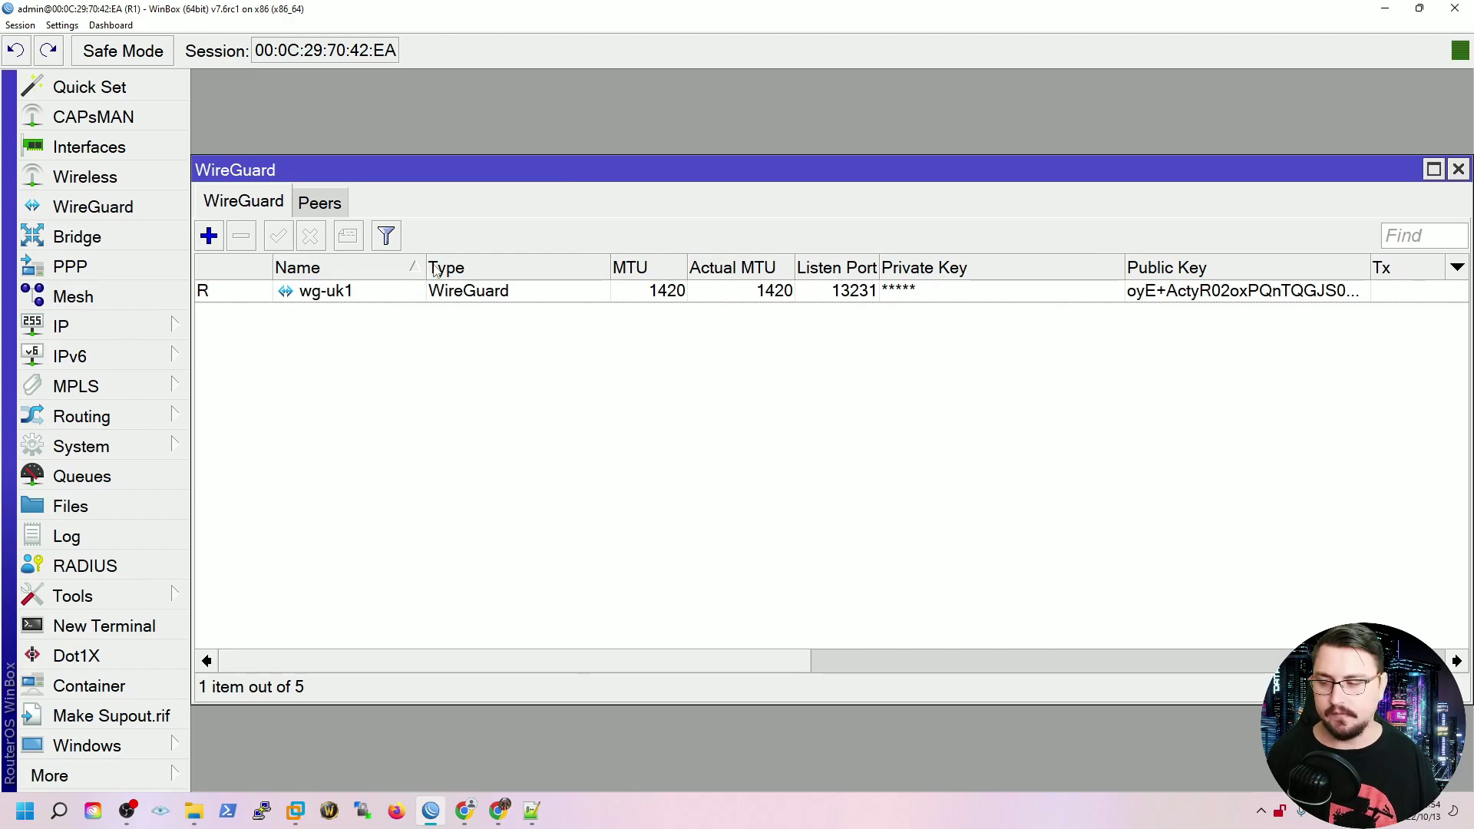
- Start a new WireGuard peer with wg-uk1 as its interface
{"action": "left_click", "coordinate": [340, 204]}
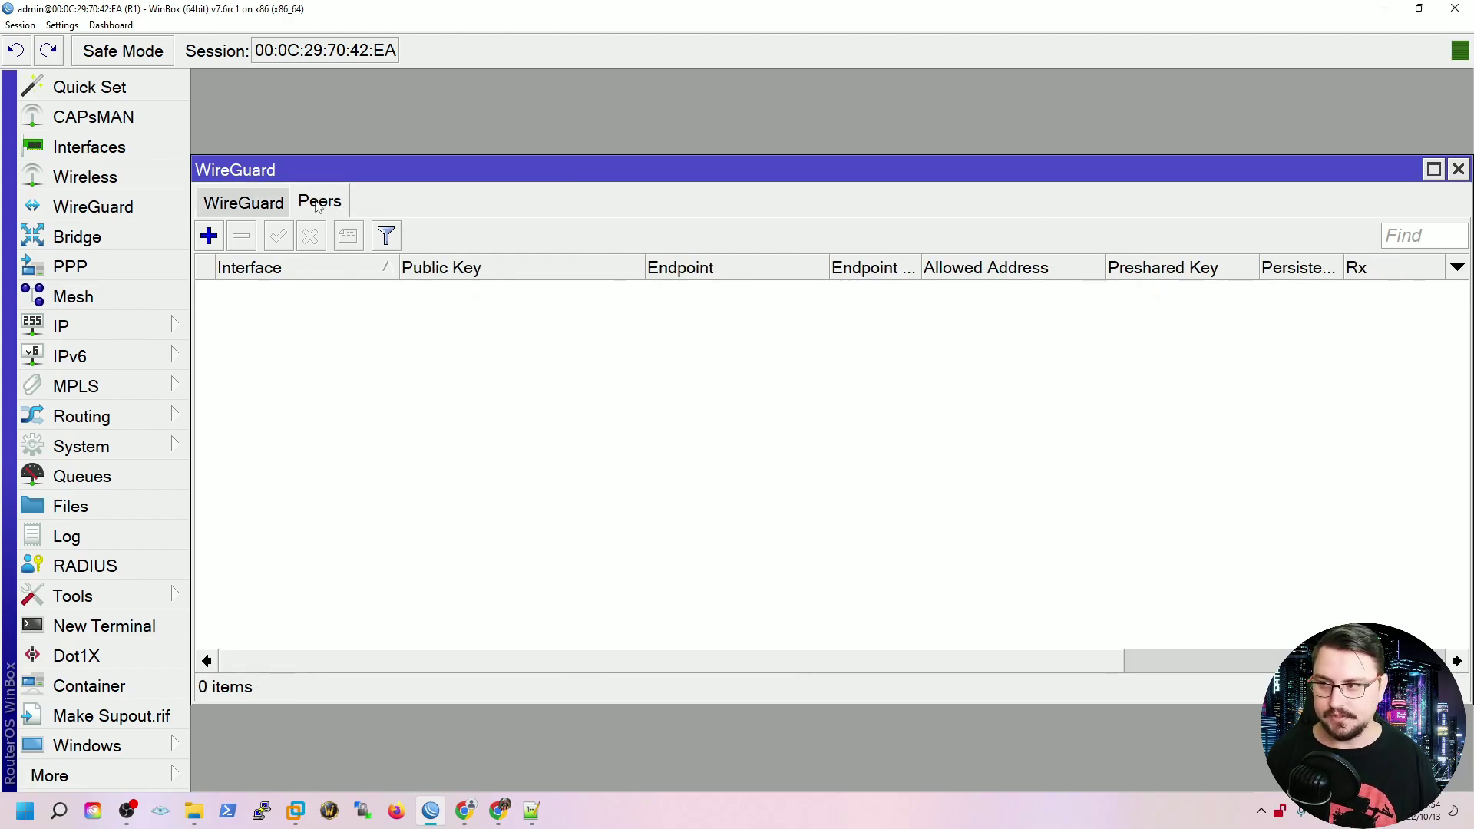
{"action": "left_click", "coordinate": [208, 236]}
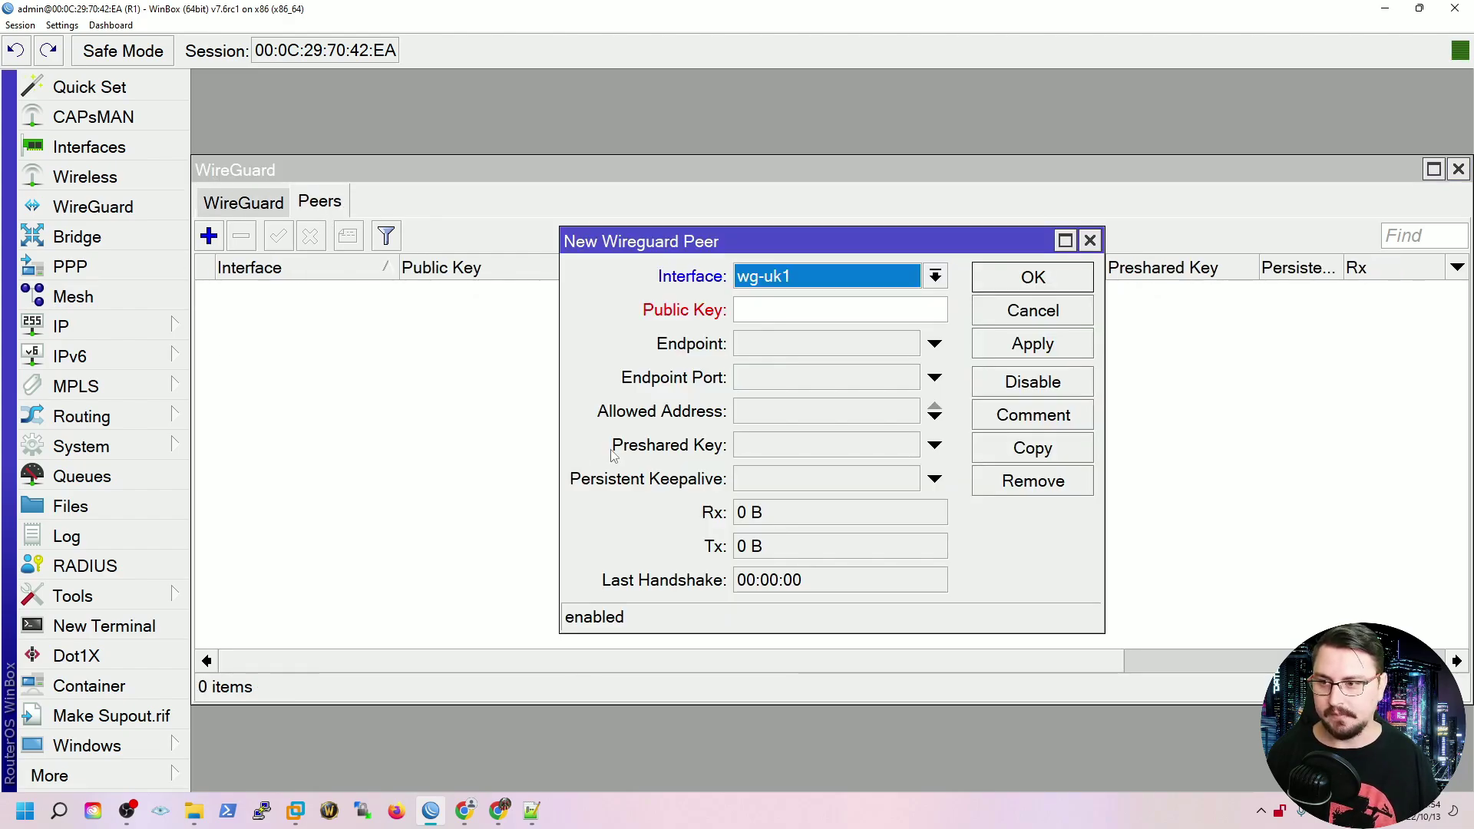
{"action": "left_click", "coordinate": [850, 310]}
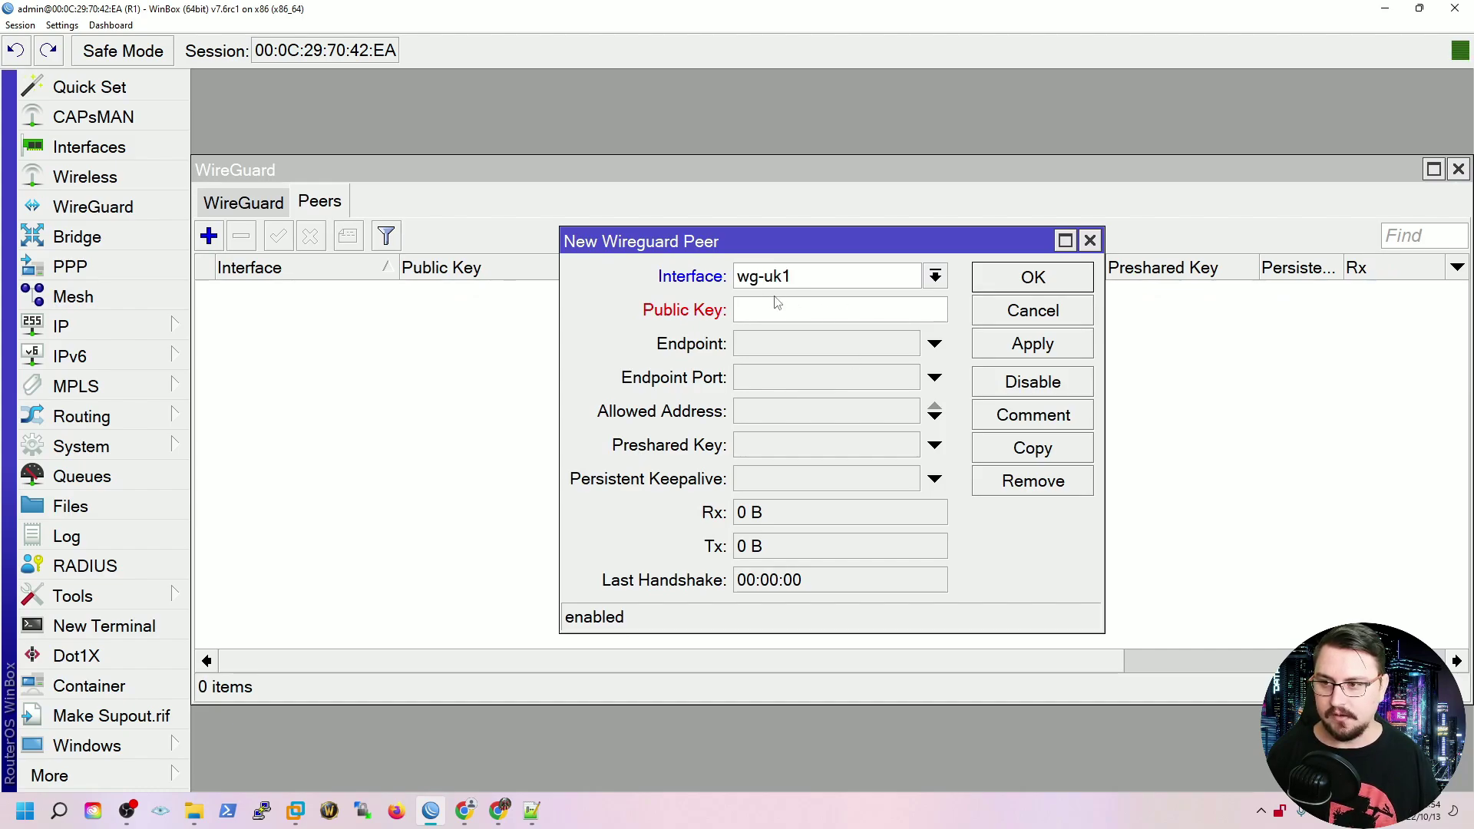
{"action": "left_click", "coordinate": [804, 284]}
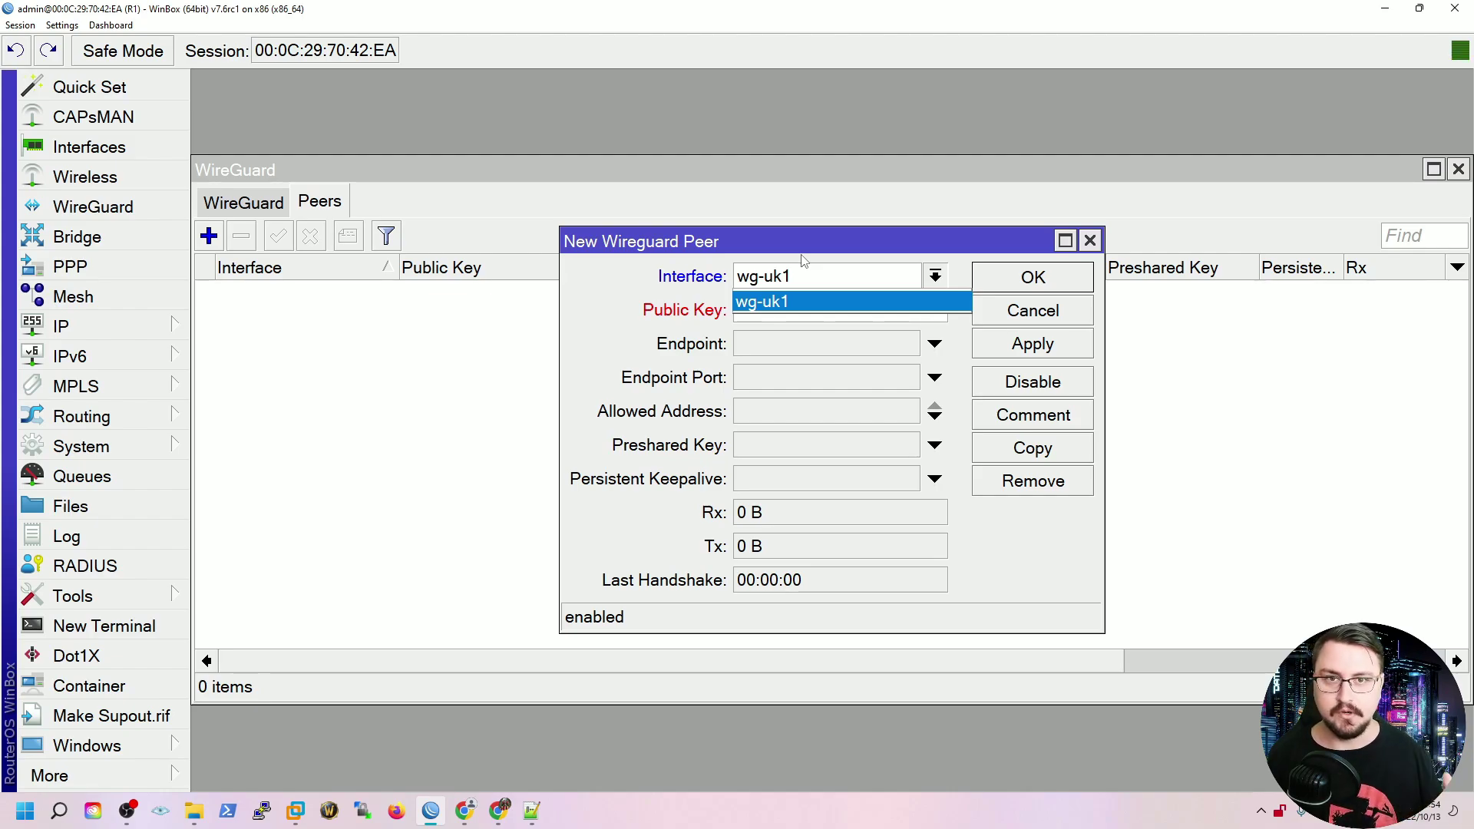
{"action": "key", "text": "Return"}
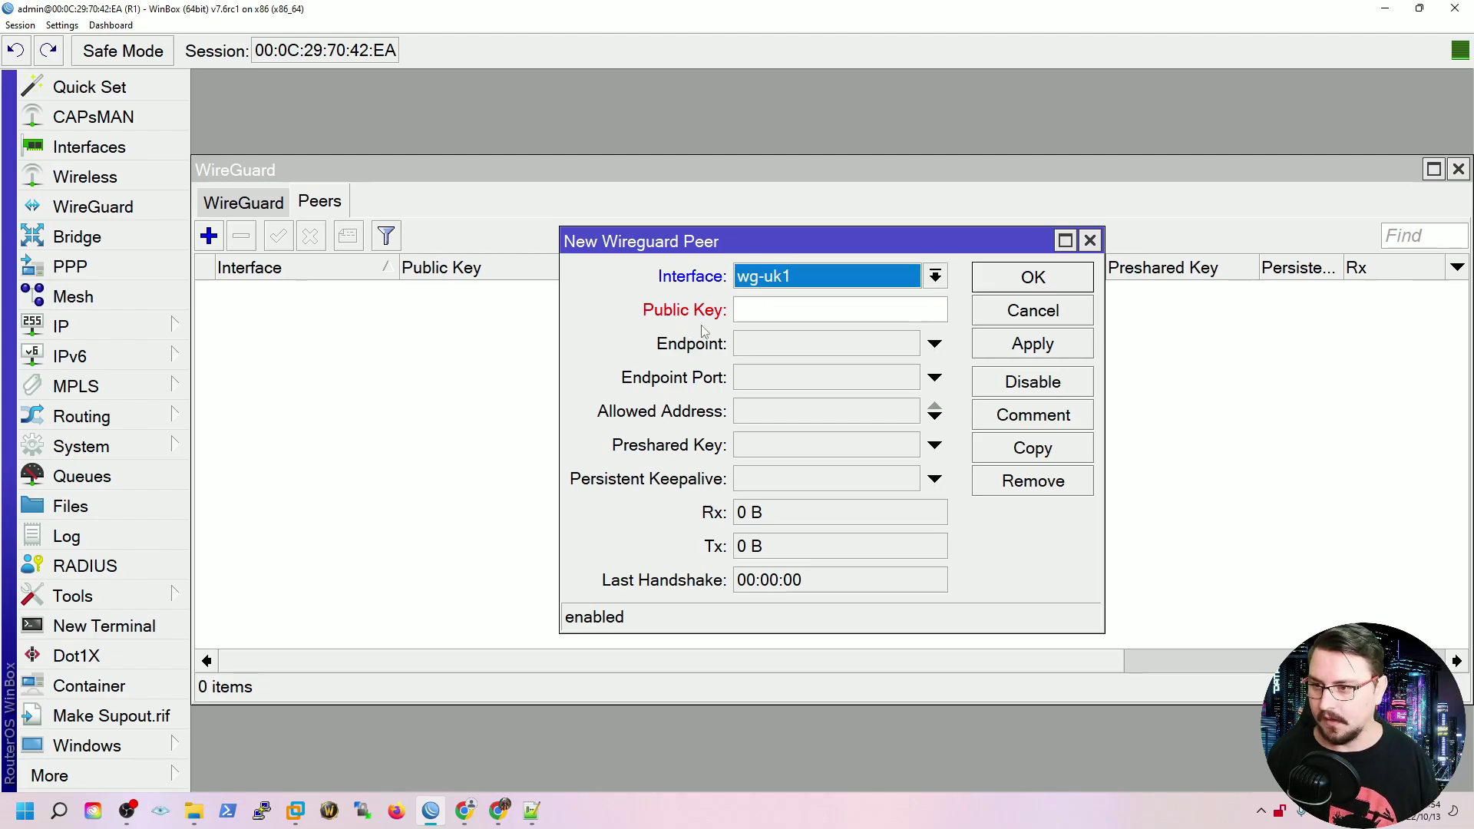
{"action": "key", "text": "Tab"}
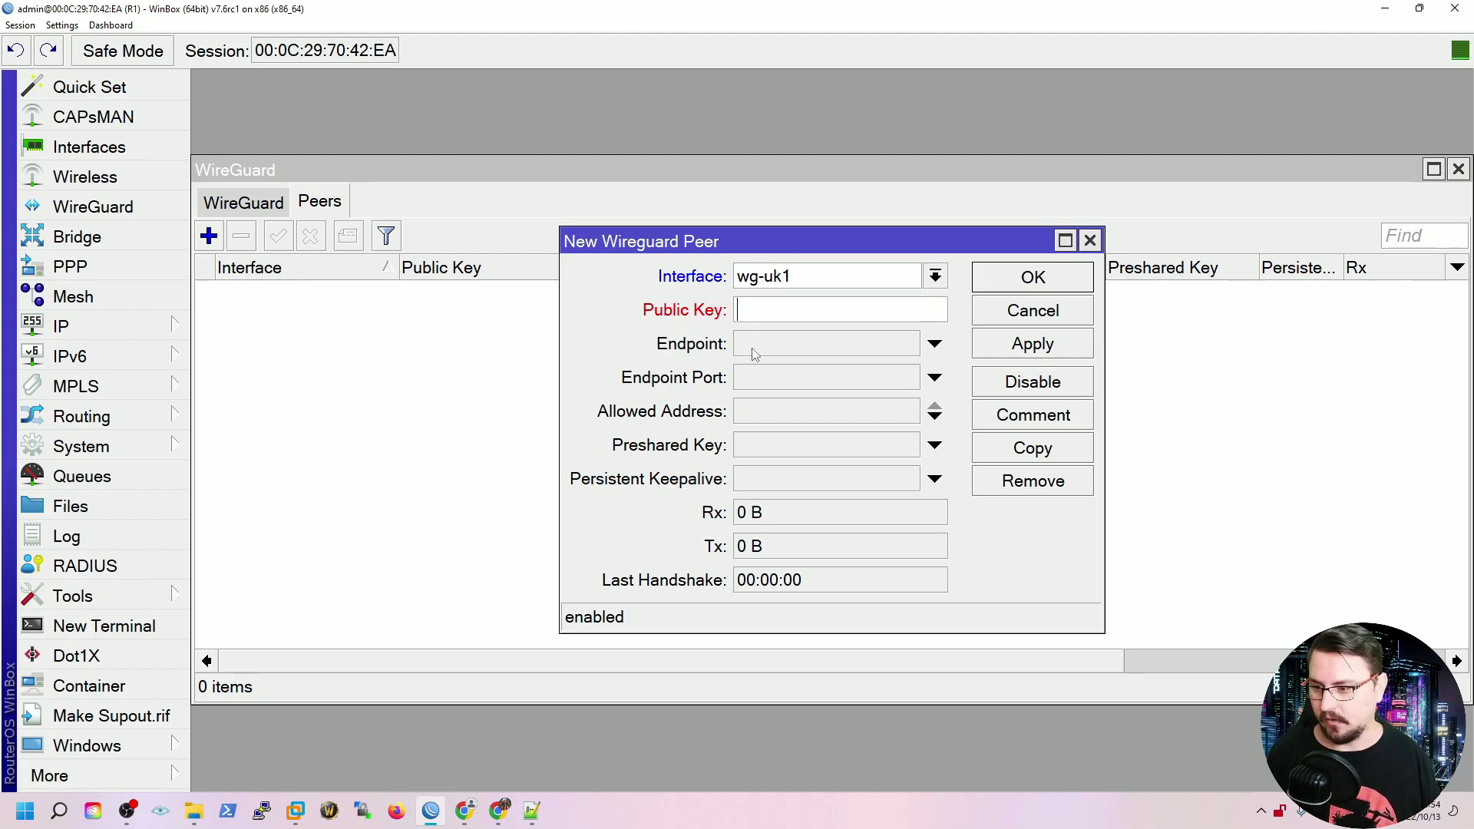
- Copy the peer's public key from gb4-wireguard.conf into the new peer's Public Key setting
{"action": "left_click", "coordinate": [532, 810]}
{"action": "left_click_drag", "start_coordinate": [779, 334], "coordinate": [542, 331]}
{"action": "key", "text": "ctrl+c"}
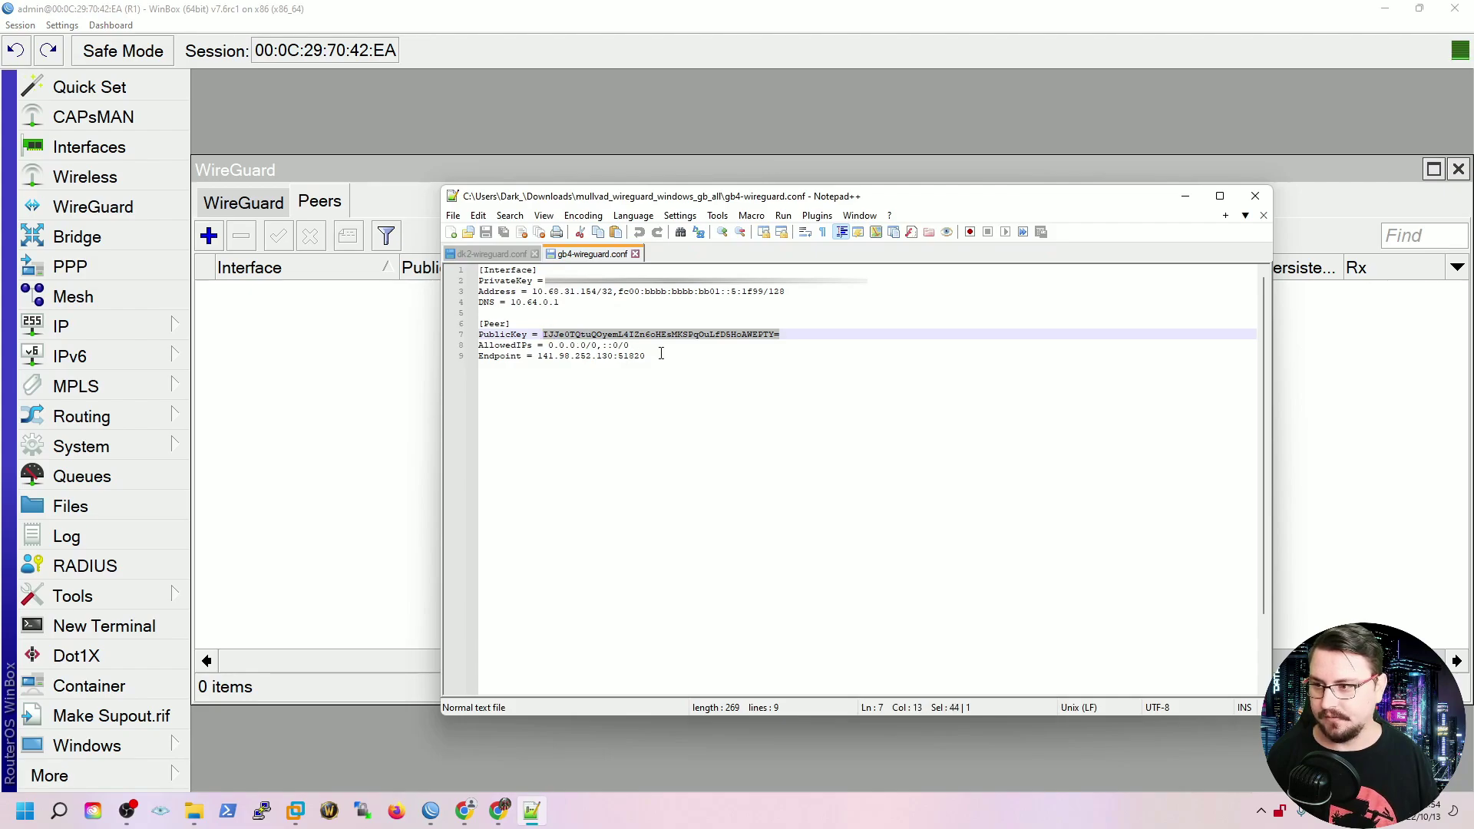
{"action": "left_click", "coordinate": [1185, 196]}
{"action": "left_click", "coordinate": [850, 311]}
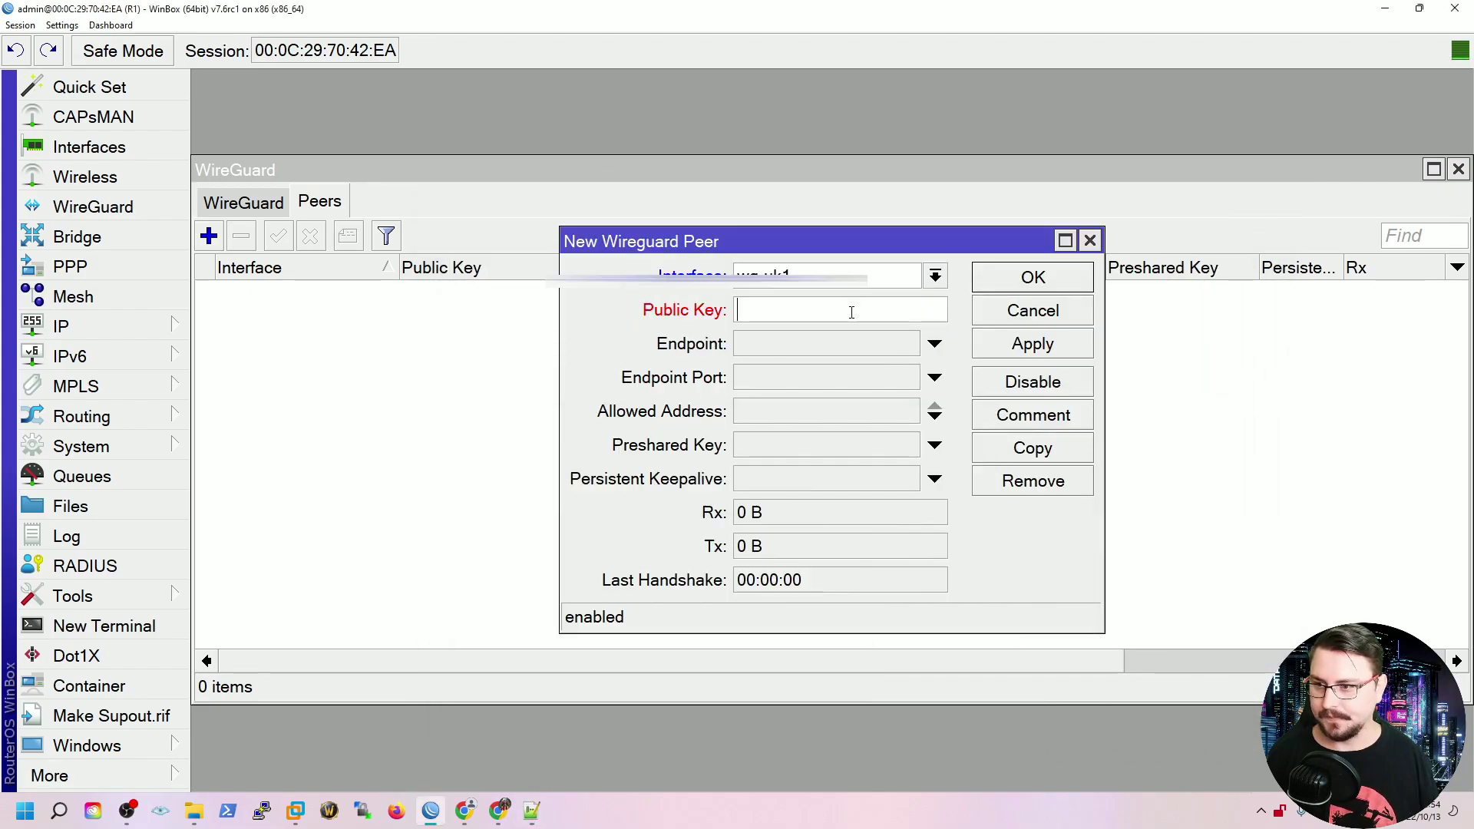
{"action": "key", "text": "ctrl+v"}
- Copy the endpoint IP from gb4-wireguard.conf and set the new peer's endpoint to 141.98.252.130
{"action": "left_click", "coordinate": [532, 810]}
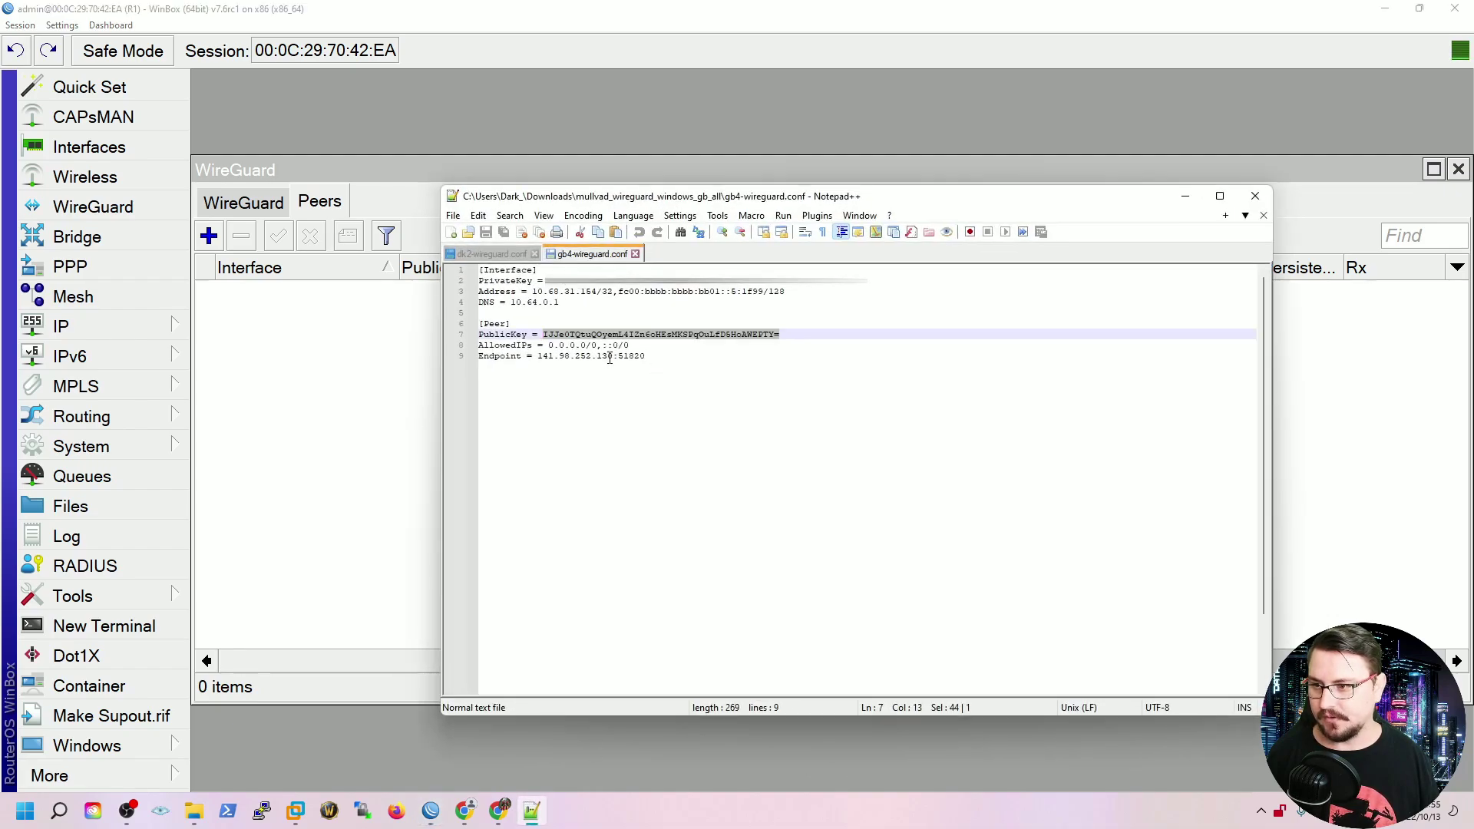
{"action": "left_click_drag", "start_coordinate": [612, 357], "coordinate": [539, 356]}
{"action": "key", "text": "ctrl+c"}
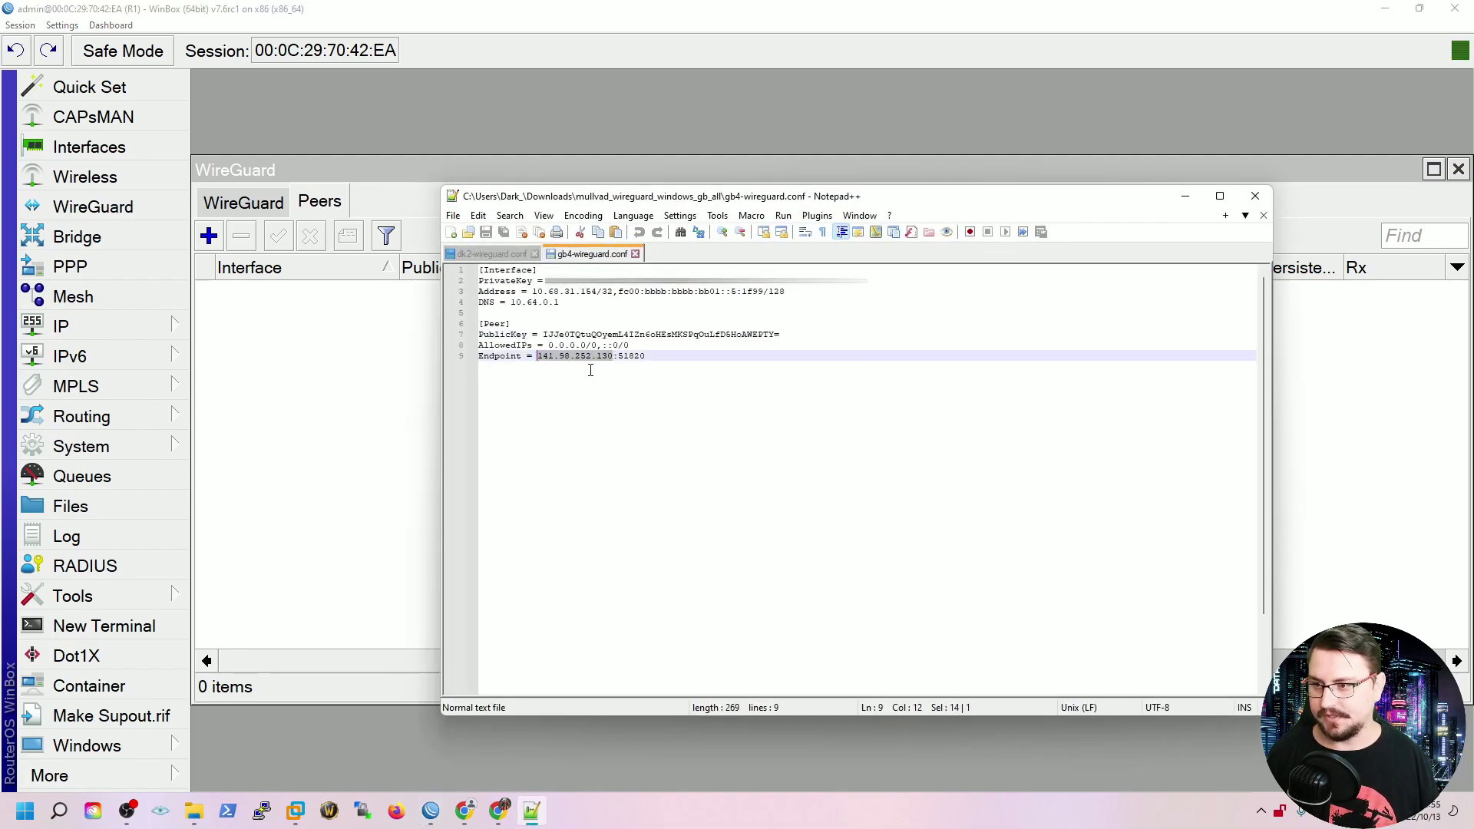
{"action": "left_click", "coordinate": [1185, 197]}
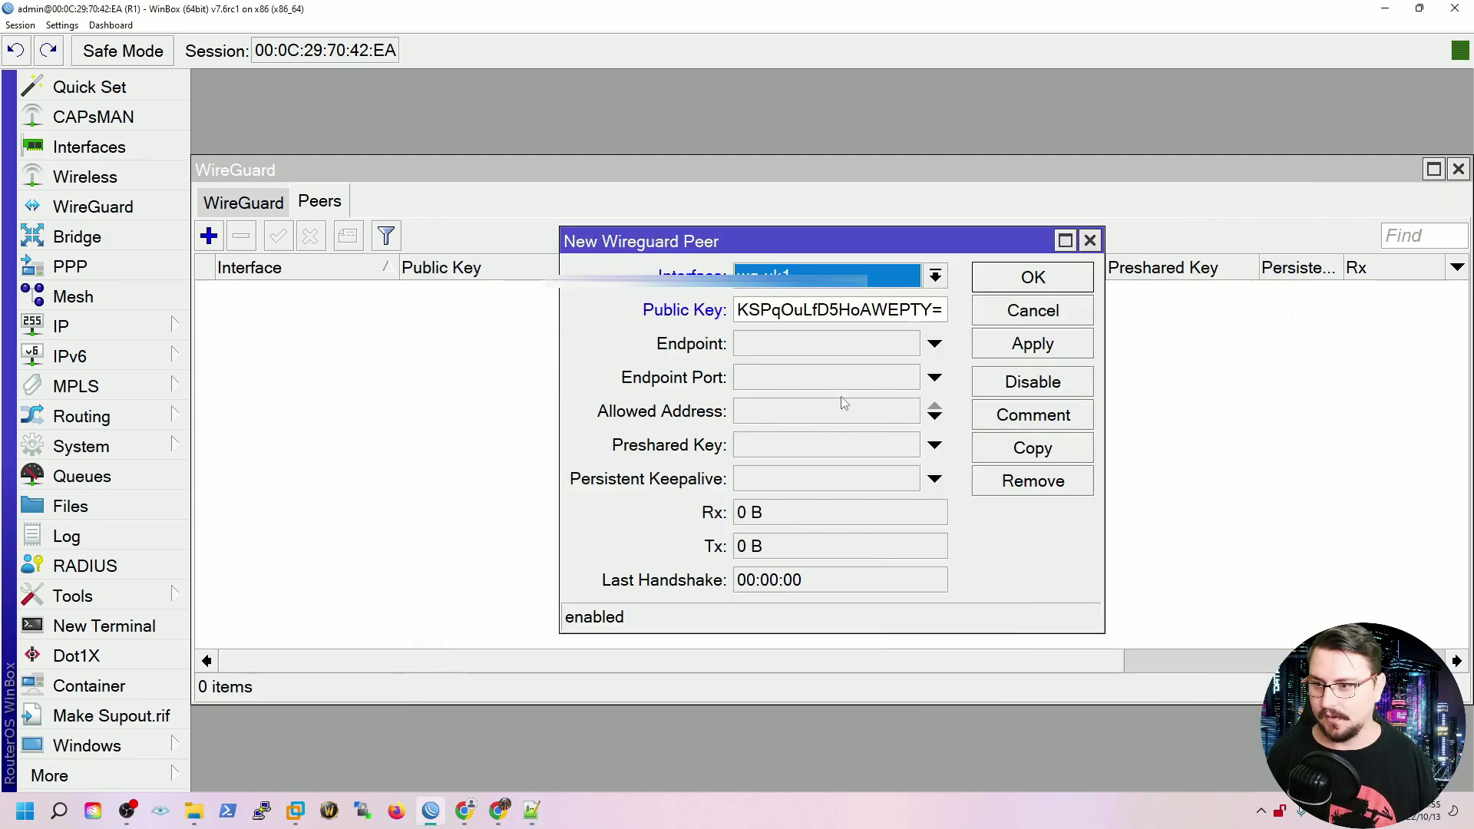
{"action": "left_click", "coordinate": [764, 347]}
{"action": "key", "text": "ctrl+v"}
- Check the port in the configuration file's endpoint line and set the peer's endpoint port to 51820
{"action": "left_click", "coordinate": [531, 811]}
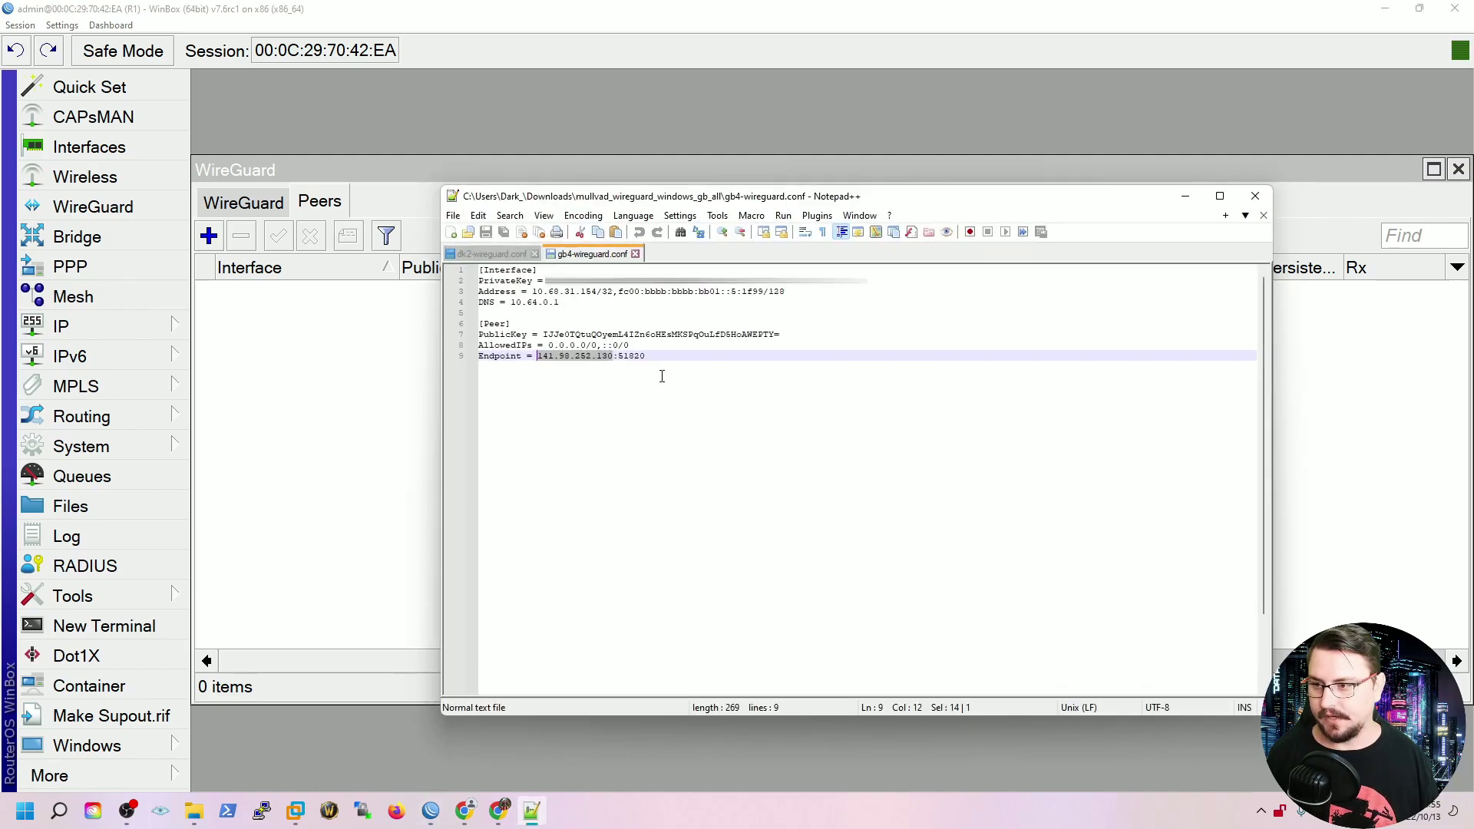
{"action": "left_click_drag", "start_coordinate": [649, 356], "coordinate": [622, 355]}
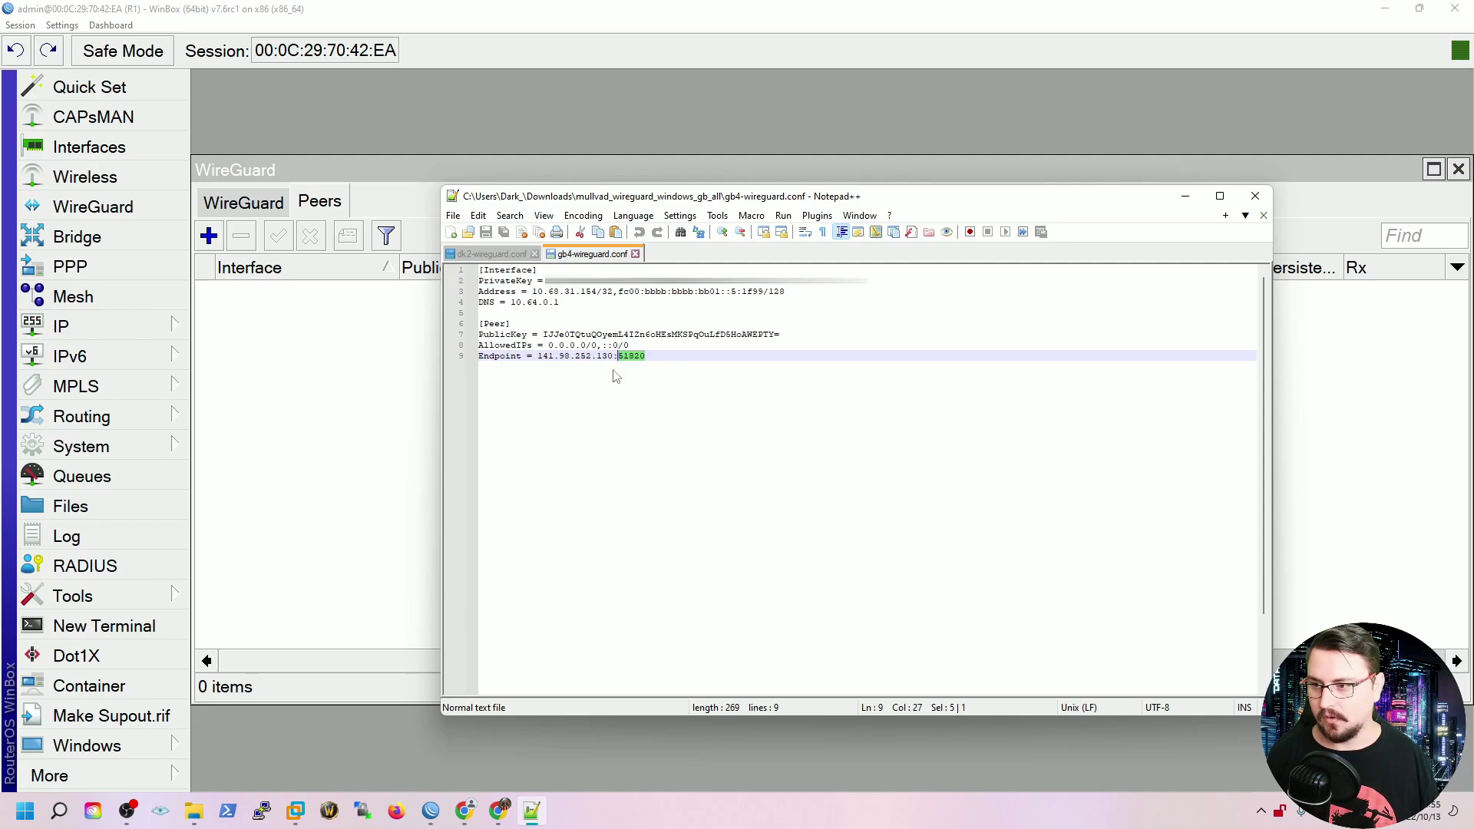
{"action": "left_click", "coordinate": [1185, 196]}
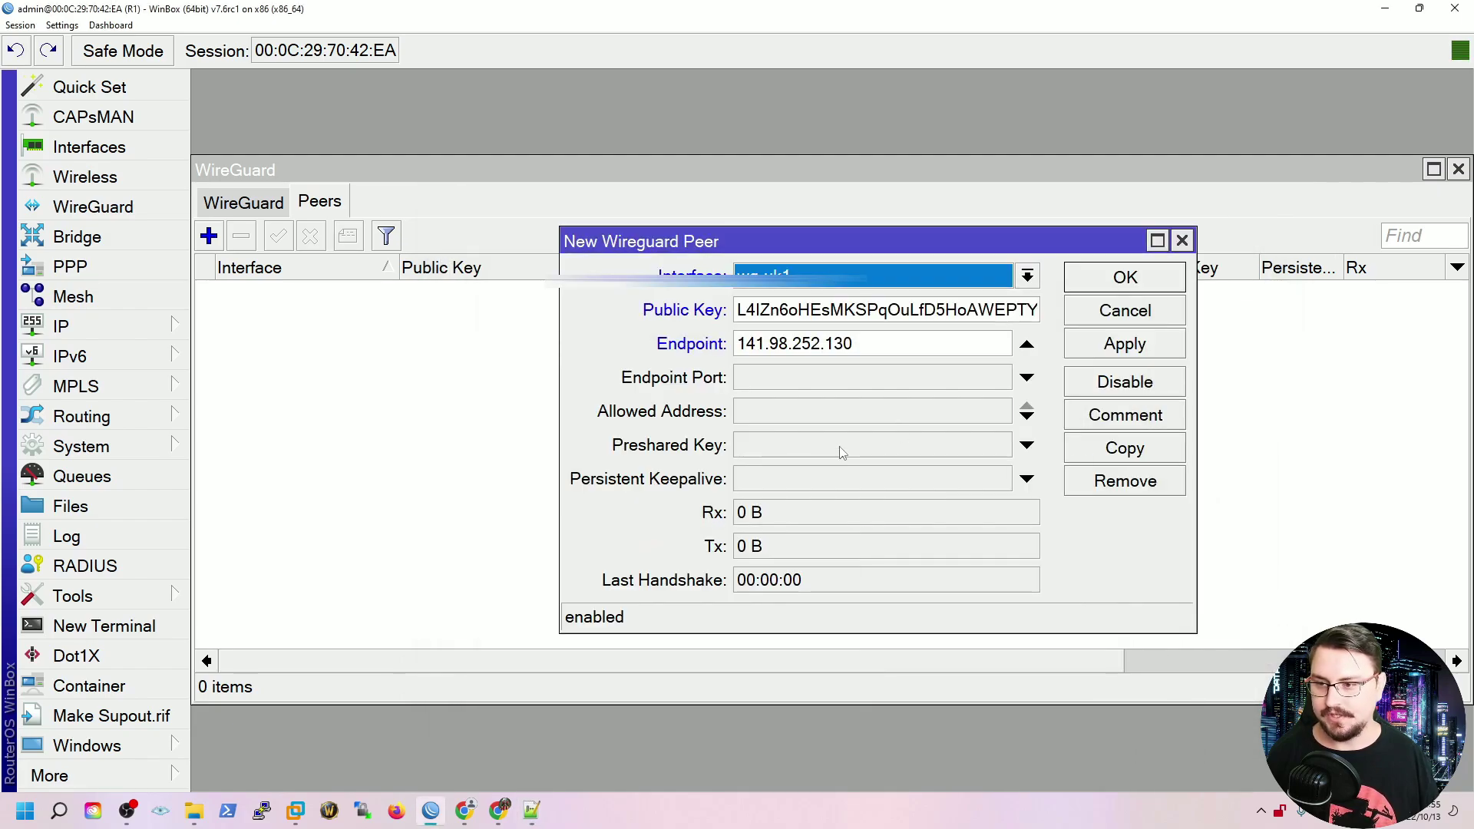
{"action": "left_click", "coordinate": [793, 380]}
{"action": "type", "text": "51820"}
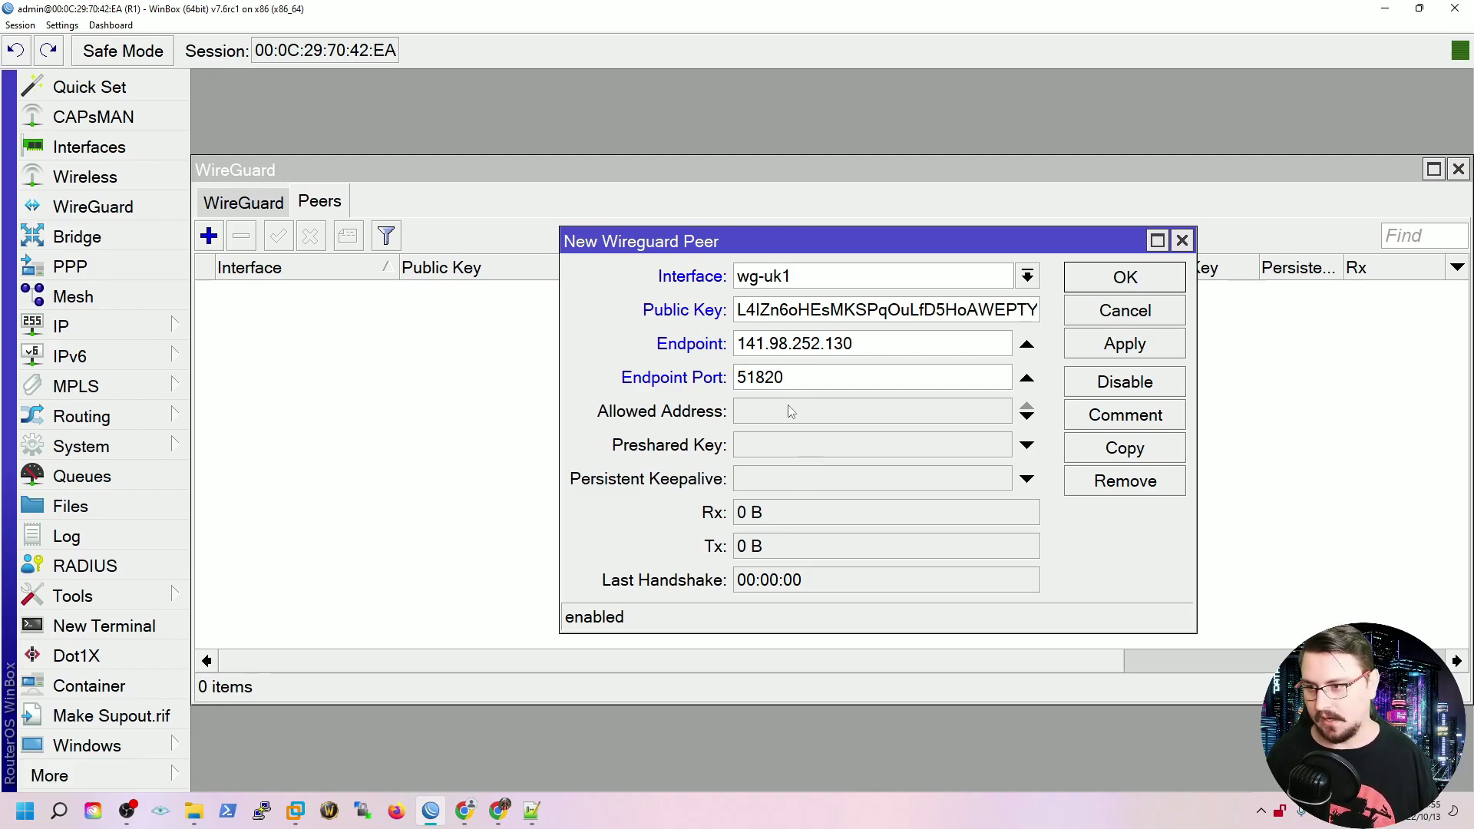
- Set the new peer's allowed address to 0.0.0.0/0 and save the peer
{"action": "left_click", "coordinate": [783, 418]}
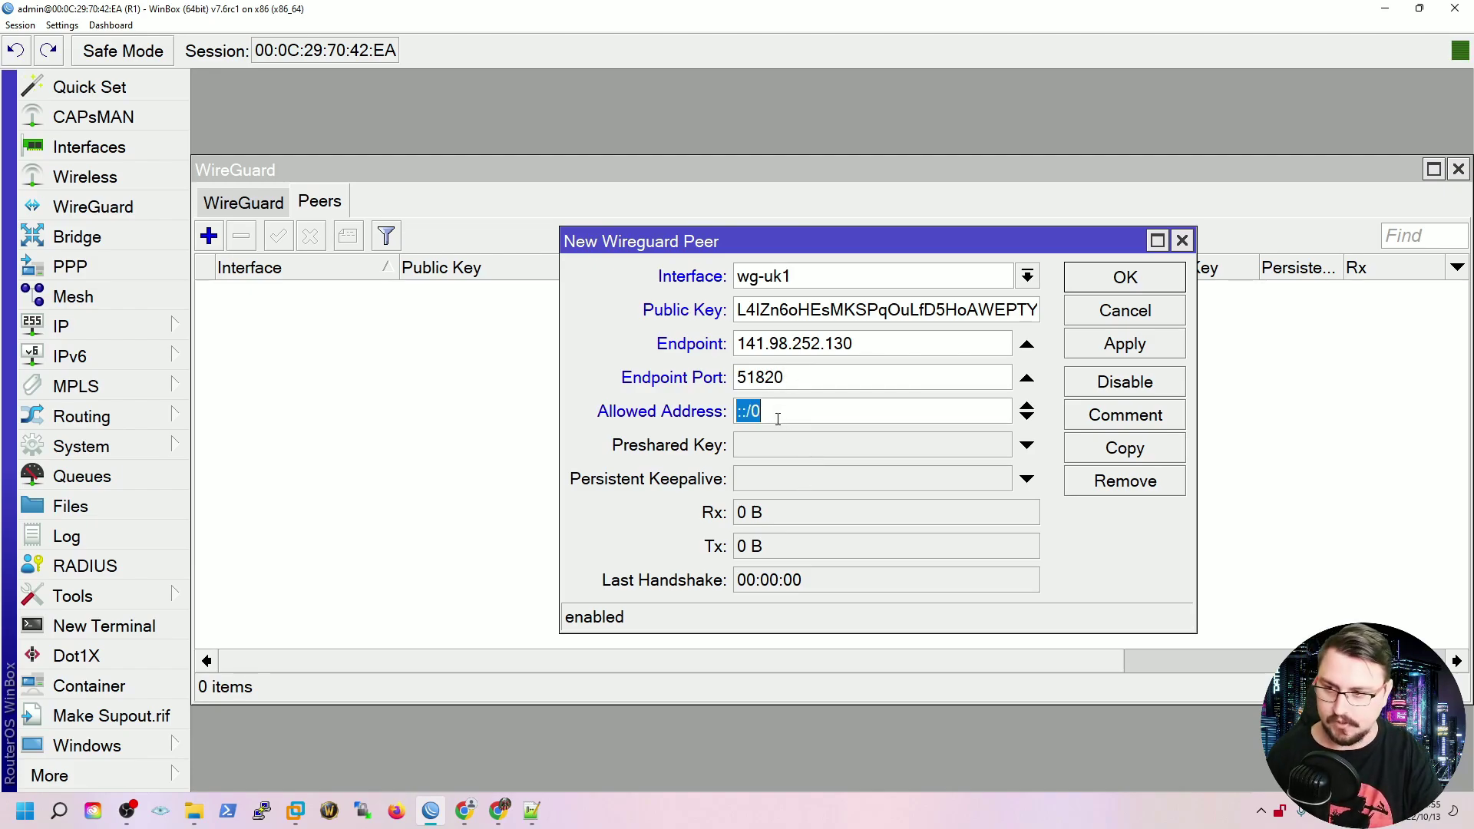
{"action": "type", "text": "0./"}
{"action": "type", "text": "0.0.0.0"}
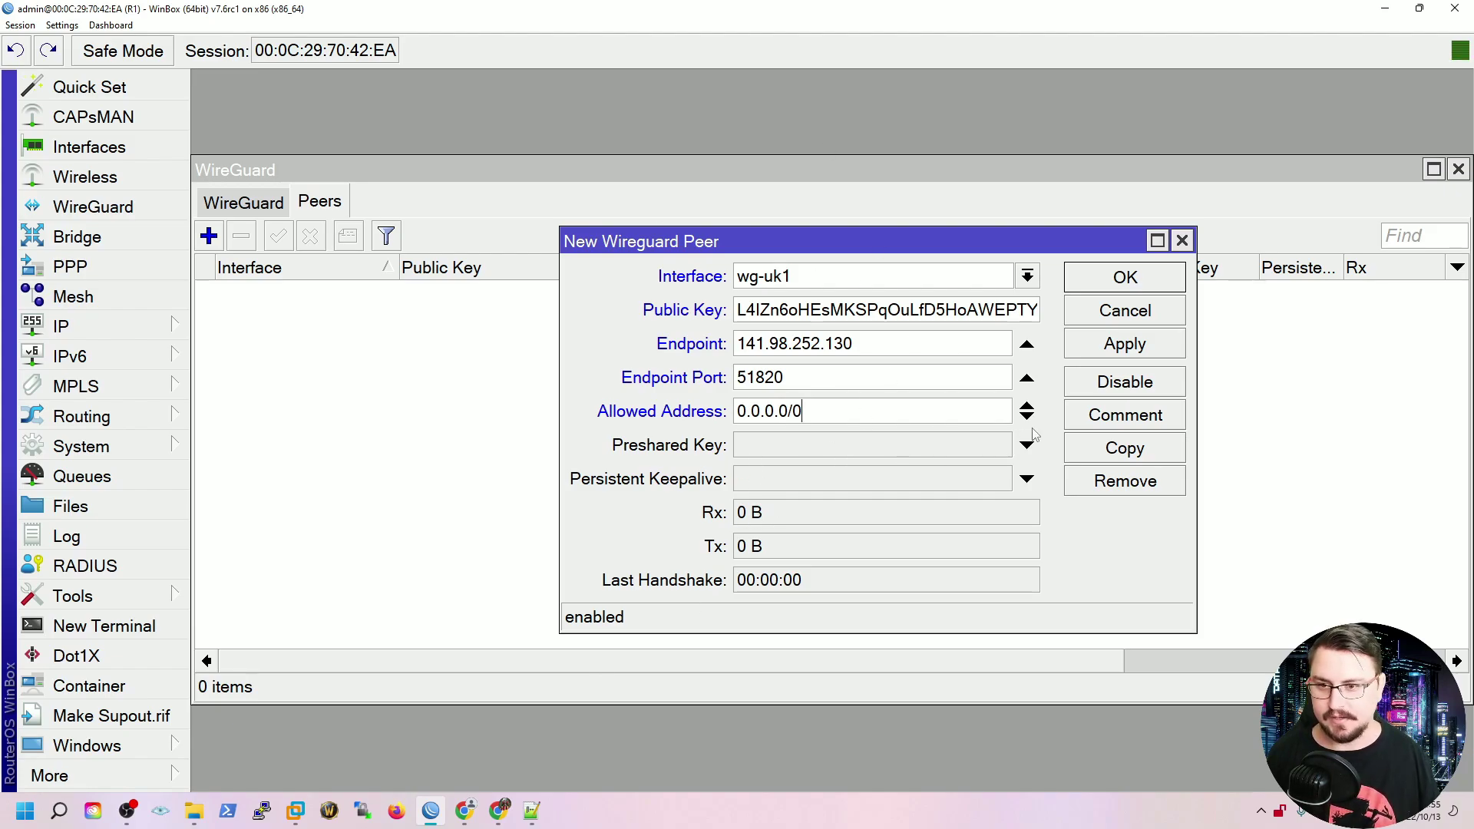
{"action": "left_click", "coordinate": [1125, 344]}
{"action": "left_click", "coordinate": [1125, 276]}
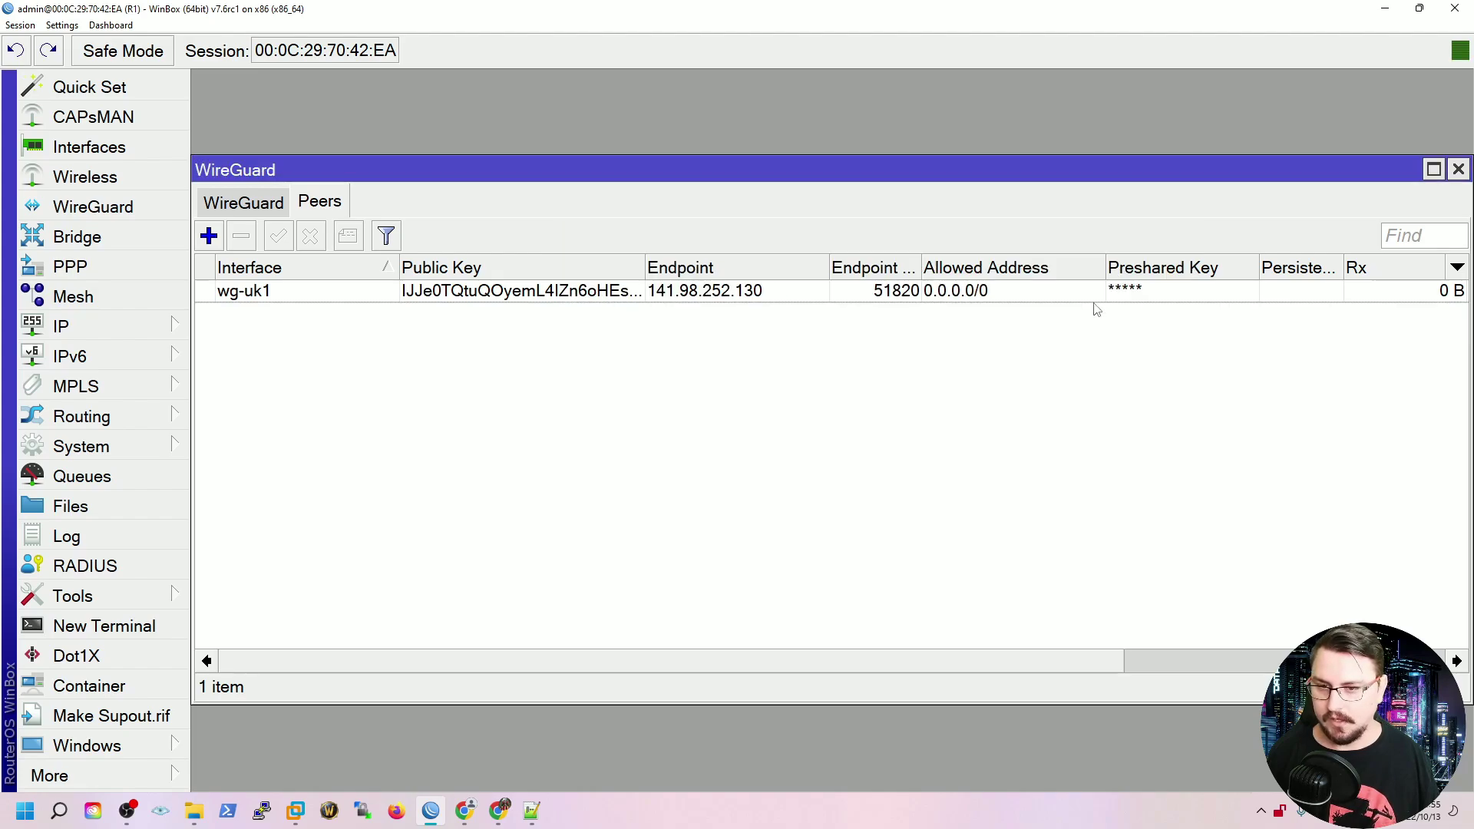
- Check the Rx, Tx and last handshake columns of the newly added wg-uk1 peer
{"action": "left_click", "coordinate": [1158, 661]}
{"action": "left_click", "coordinate": [1158, 661]}
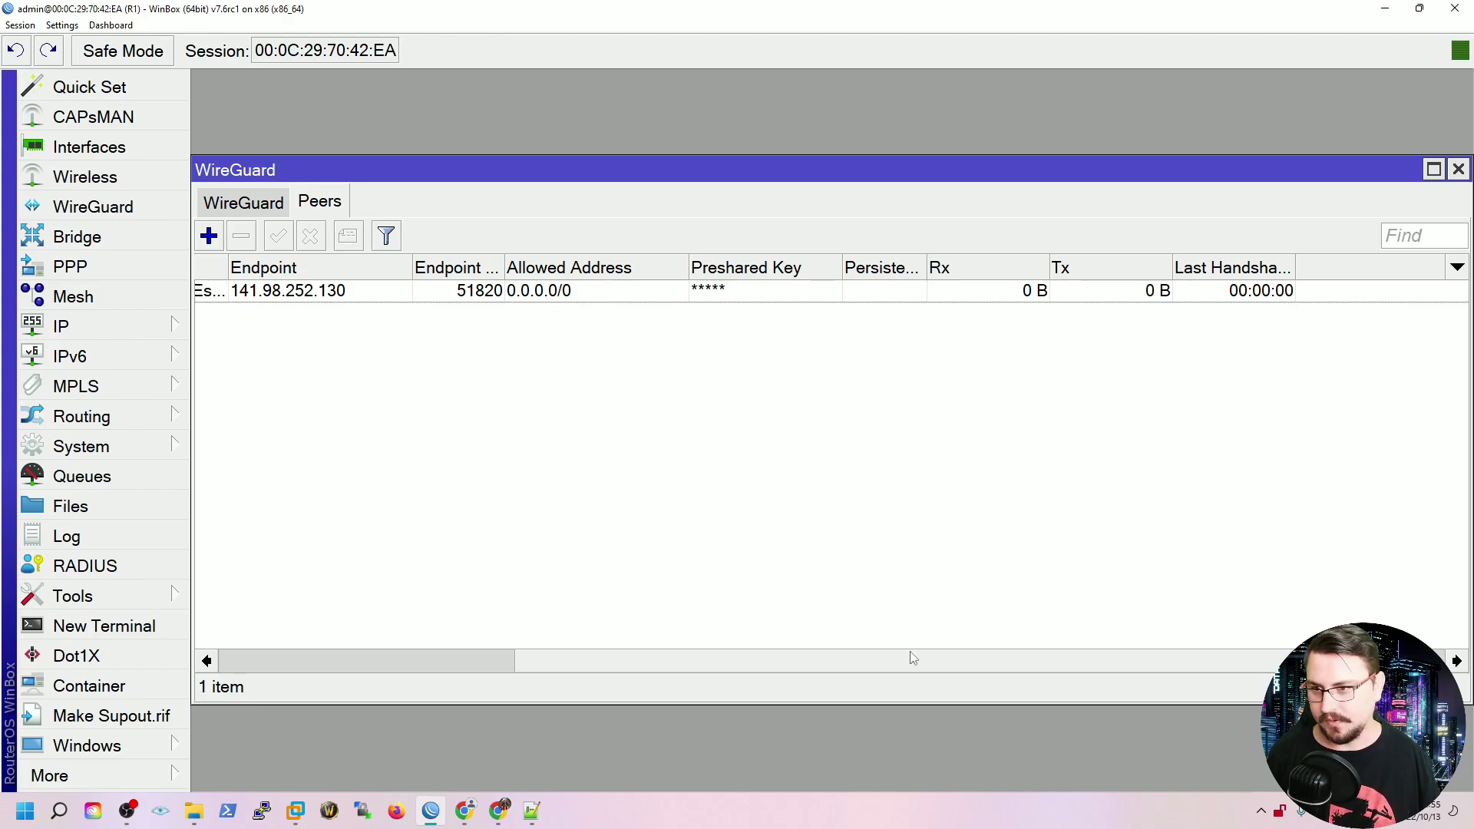
{"action": "left_click_drag", "start_coordinate": [894, 662], "coordinate": [684, 665]}
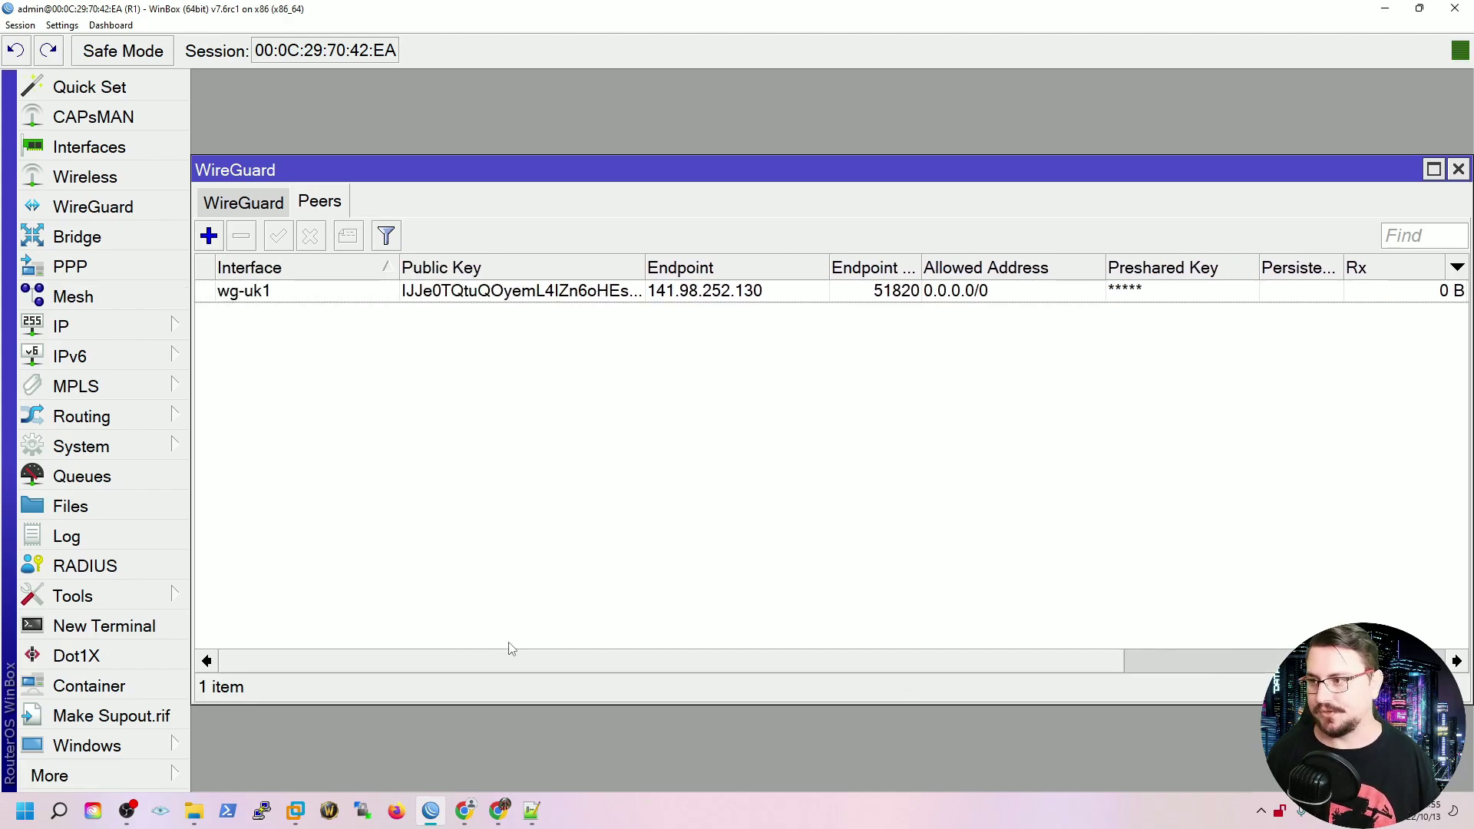
- Take the DNS address from gb4-wireguard.conf and save 10.64.0.1 as the router's DNS server
{"action": "left_click", "coordinate": [531, 811]}
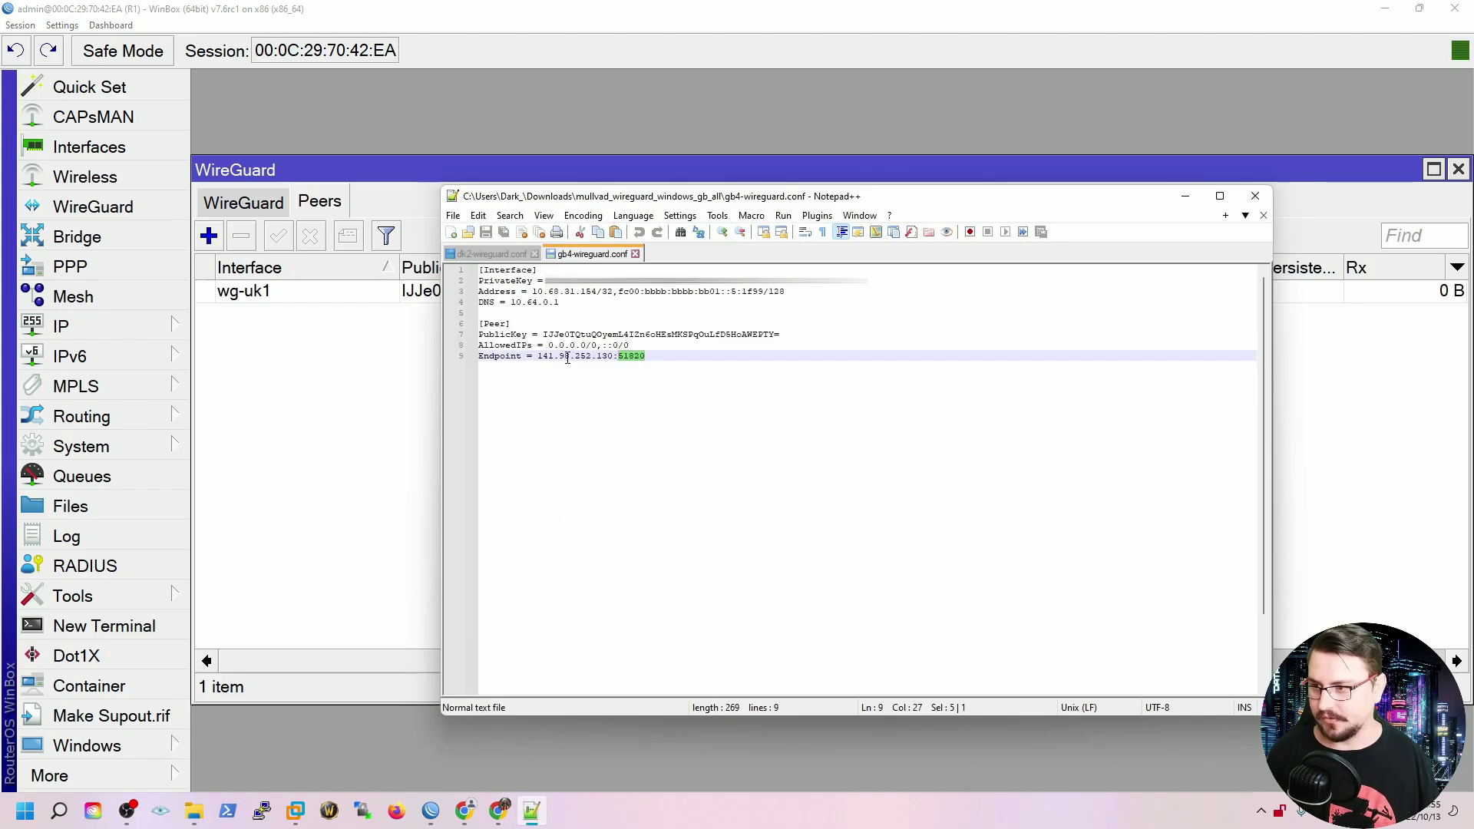
{"action": "left_click_drag", "start_coordinate": [569, 301], "coordinate": [516, 301]}
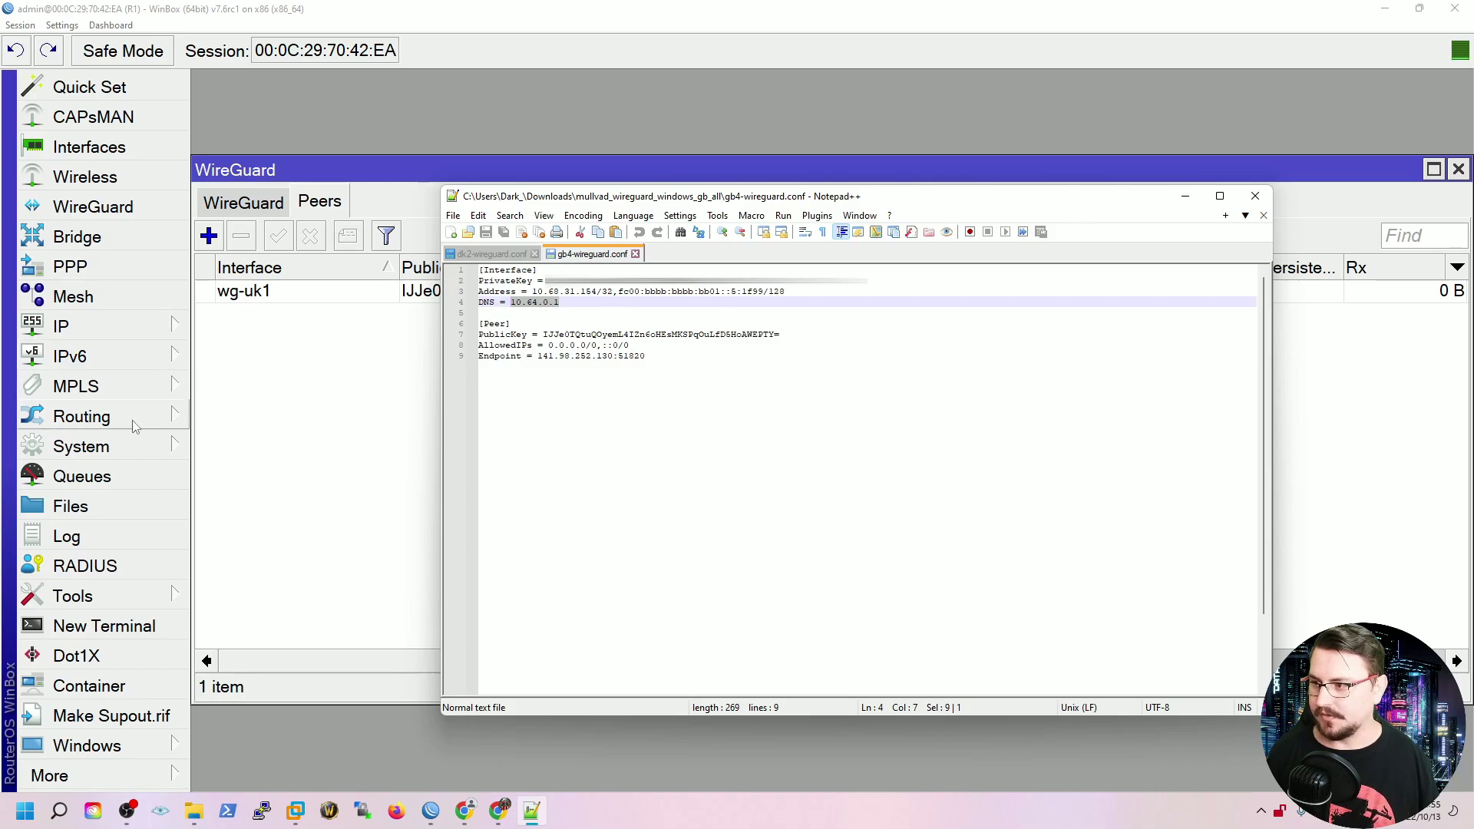
{"action": "left_click", "coordinate": [126, 329]}
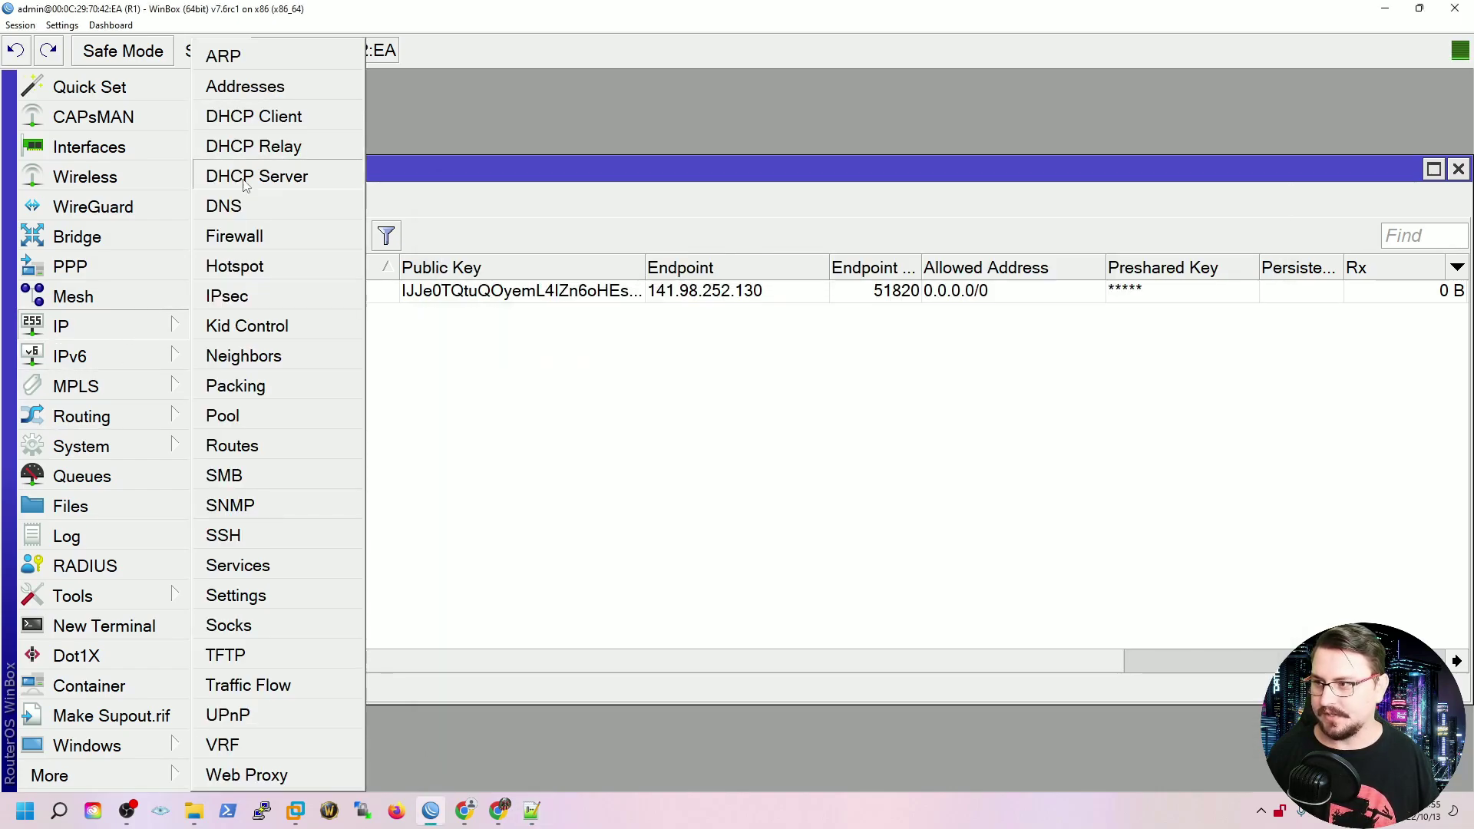
{"action": "left_click", "coordinate": [231, 206]}
{"action": "left_click", "coordinate": [784, 215]}
{"action": "type", "text": "10.64.0.1"}
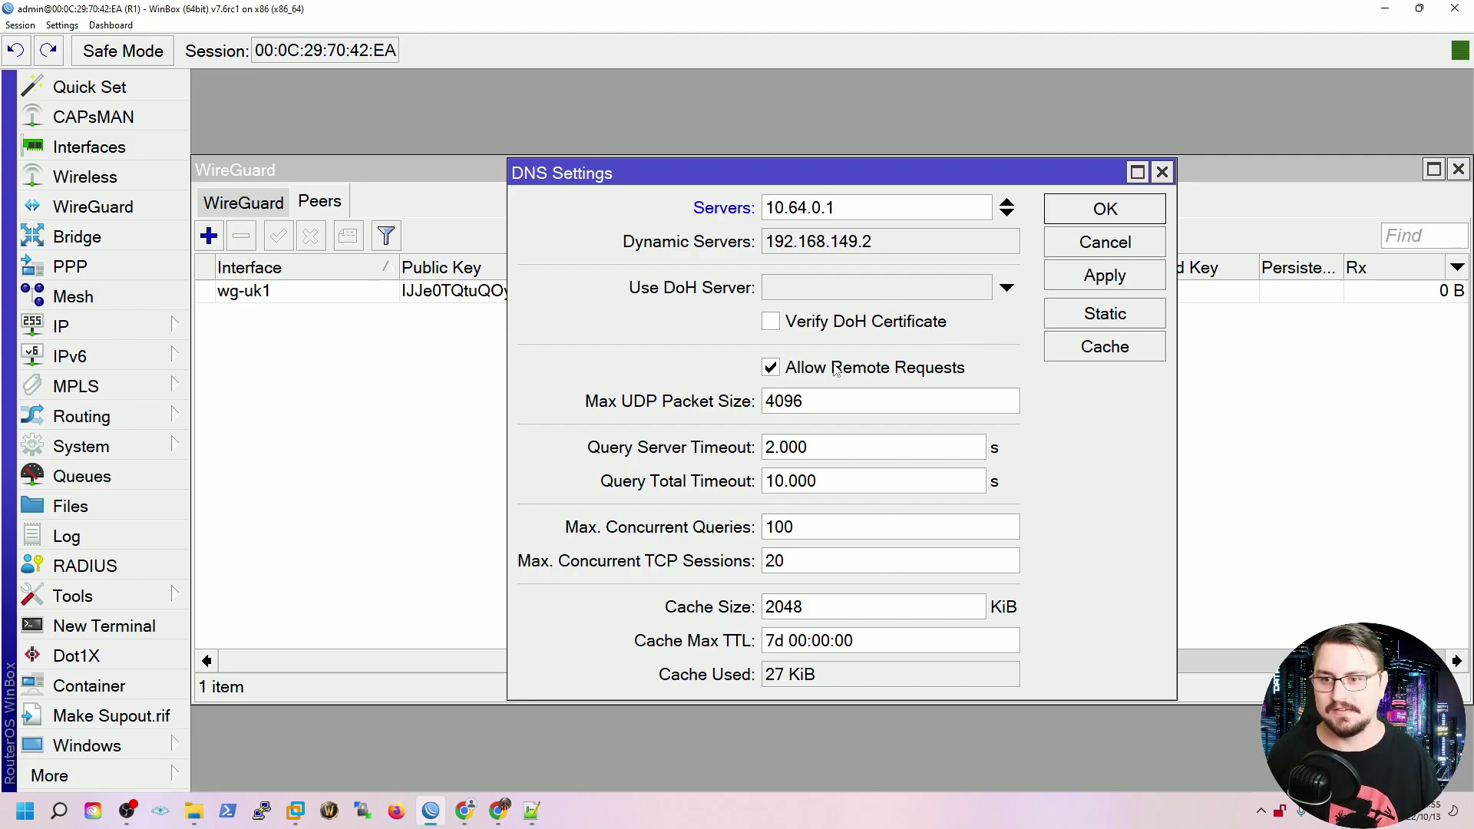
{"action": "left_click", "coordinate": [1076, 285]}
{"action": "left_click", "coordinate": [1094, 209]}
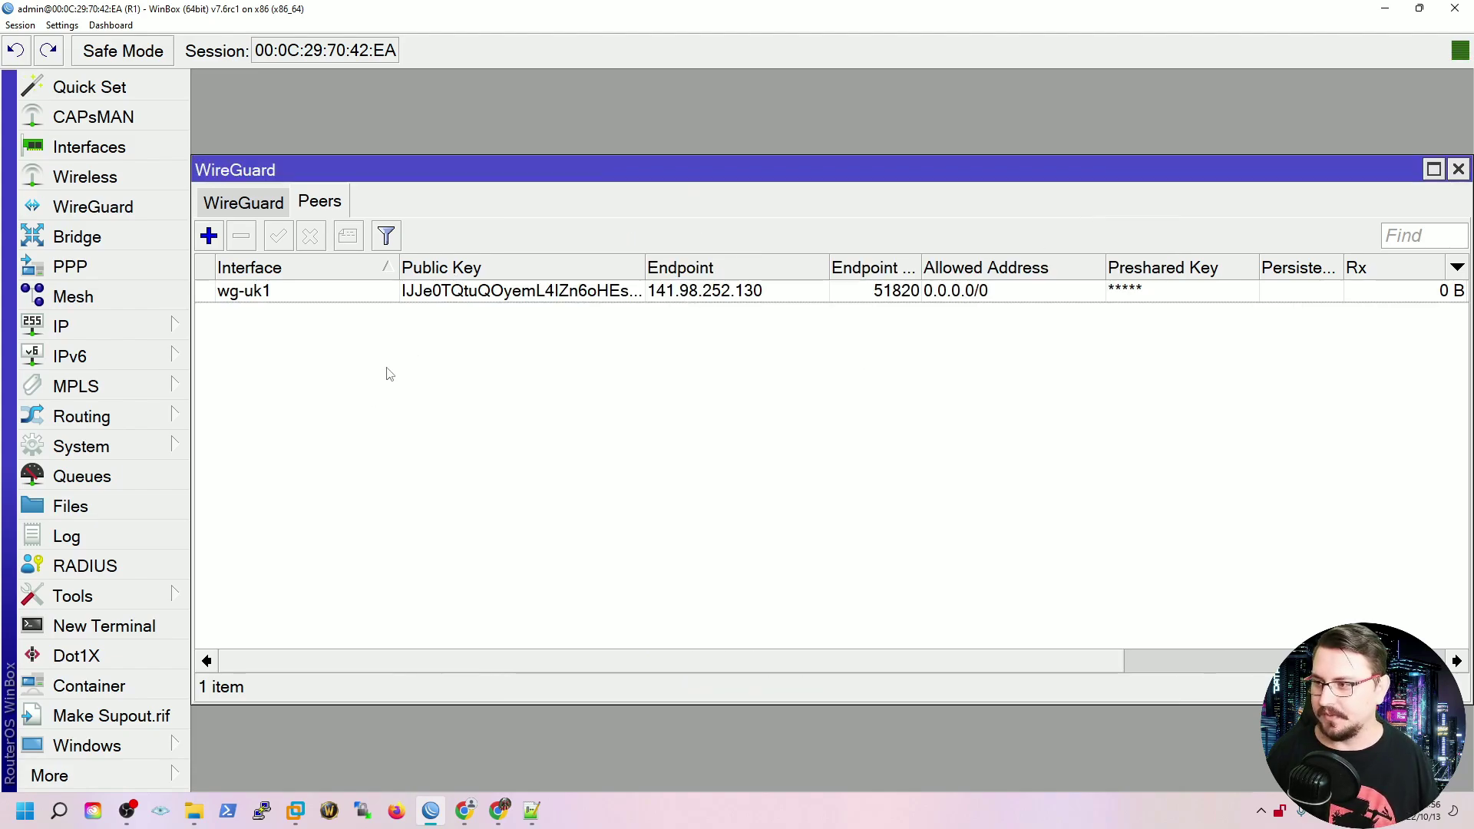
- Delete the static route to 45.129.56.67/32 from the router's route list
{"action": "left_click", "coordinate": [176, 328]}
{"action": "left_click", "coordinate": [290, 446]}
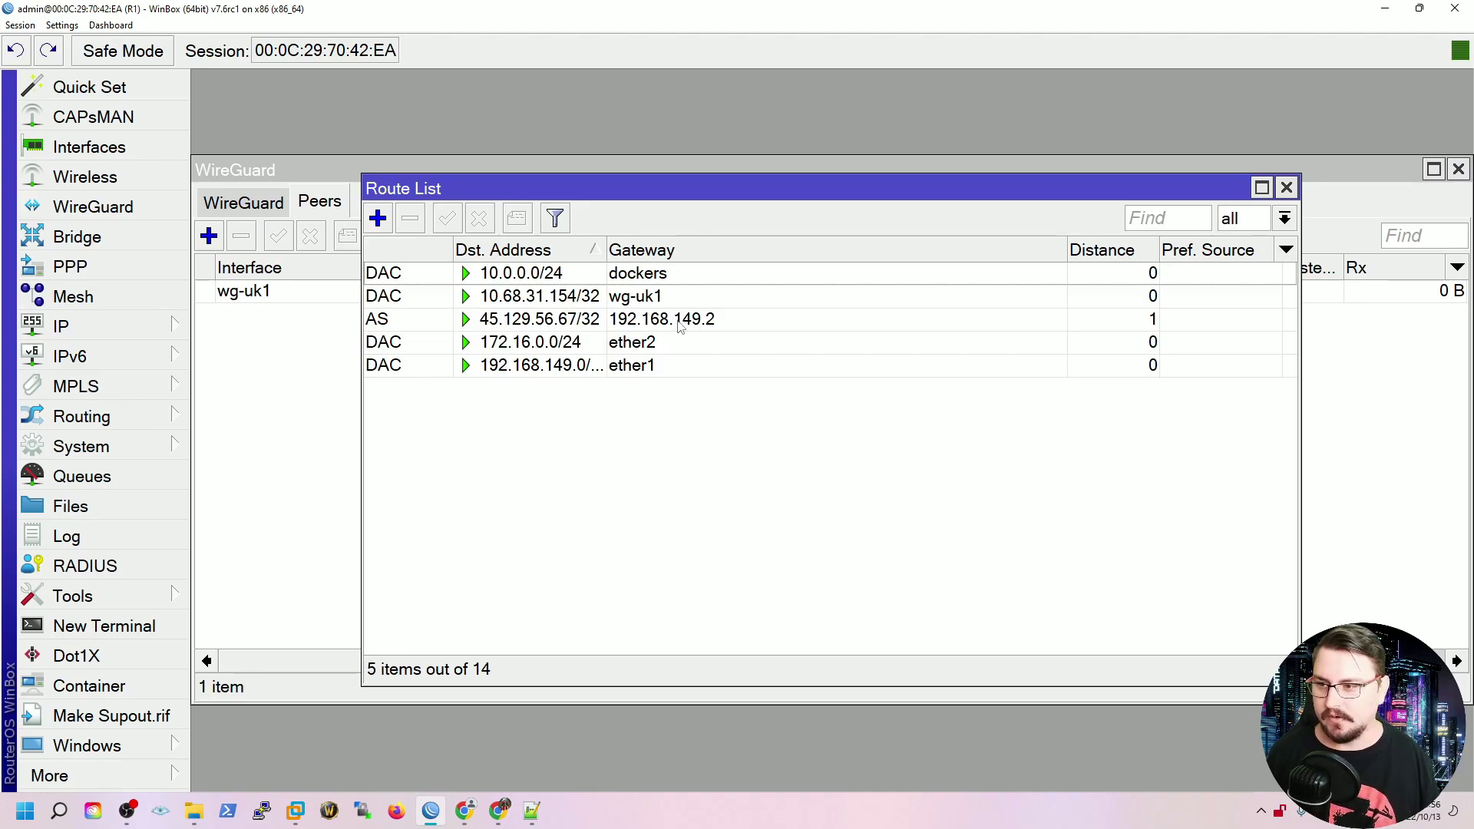
{"action": "left_click", "coordinate": [597, 319]}
{"action": "left_click", "coordinate": [410, 218]}
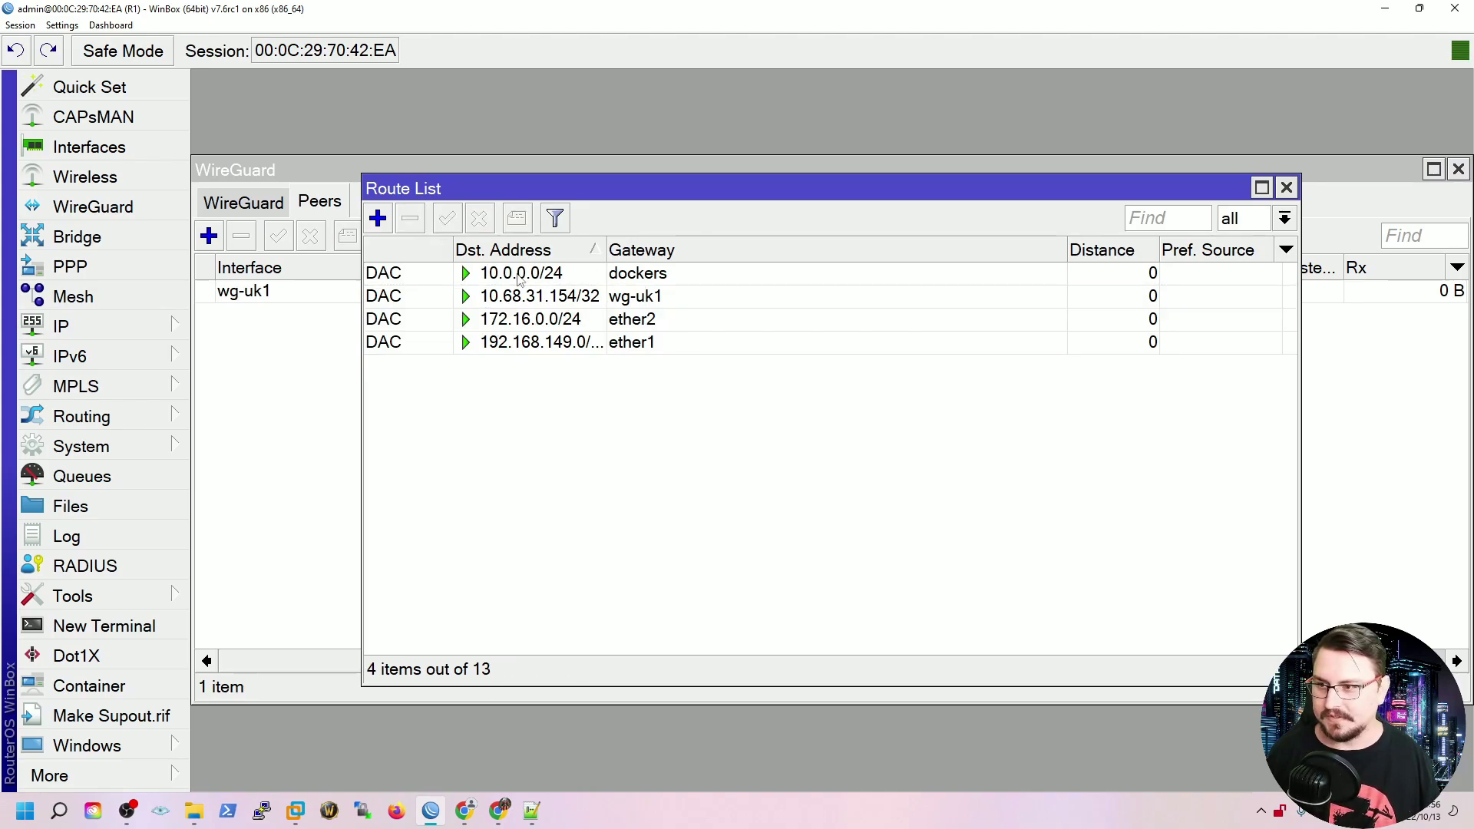
{"action": "left_click", "coordinate": [377, 218]}
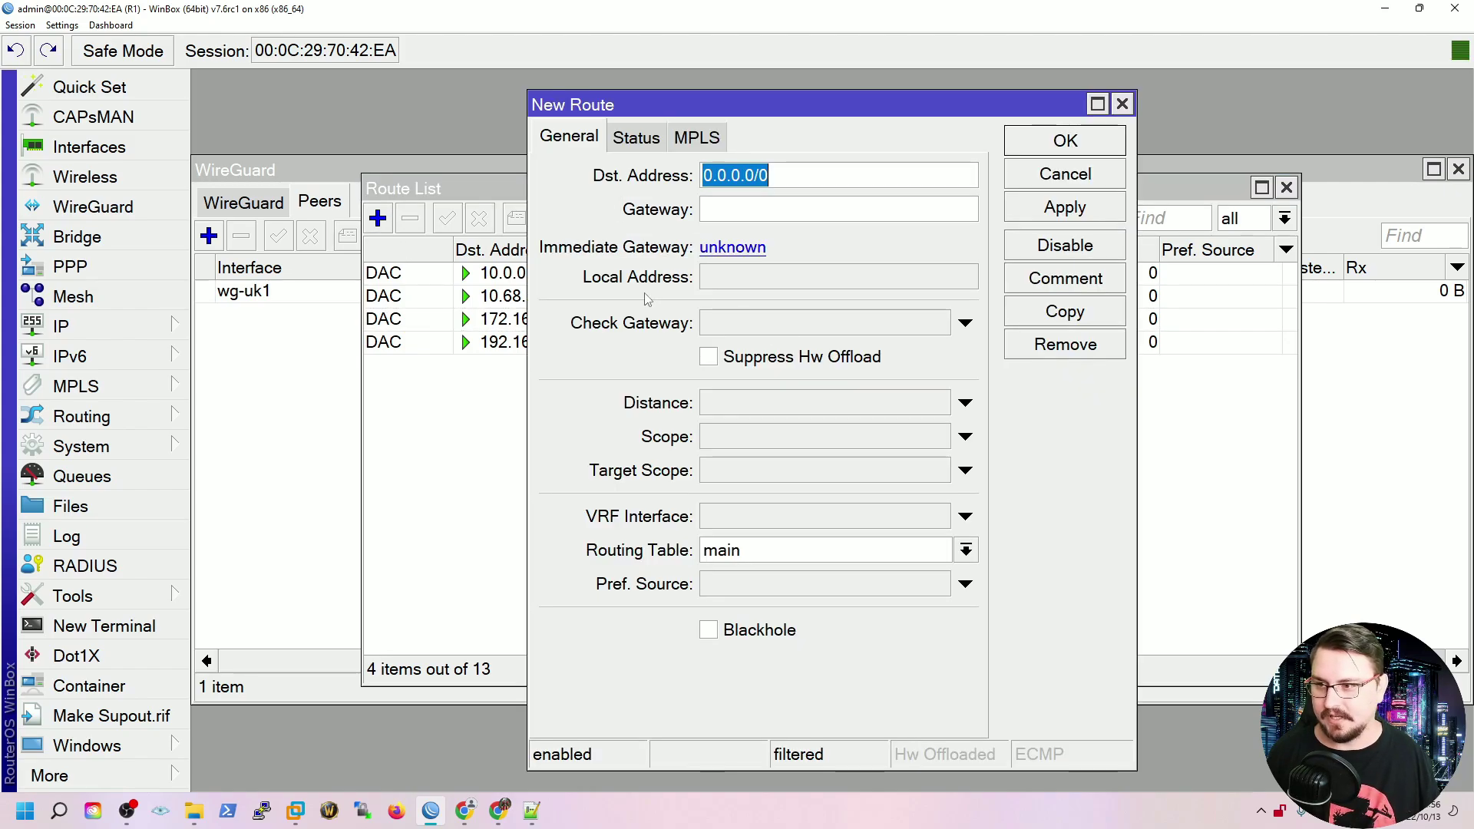
{"action": "left_click", "coordinate": [739, 211]}
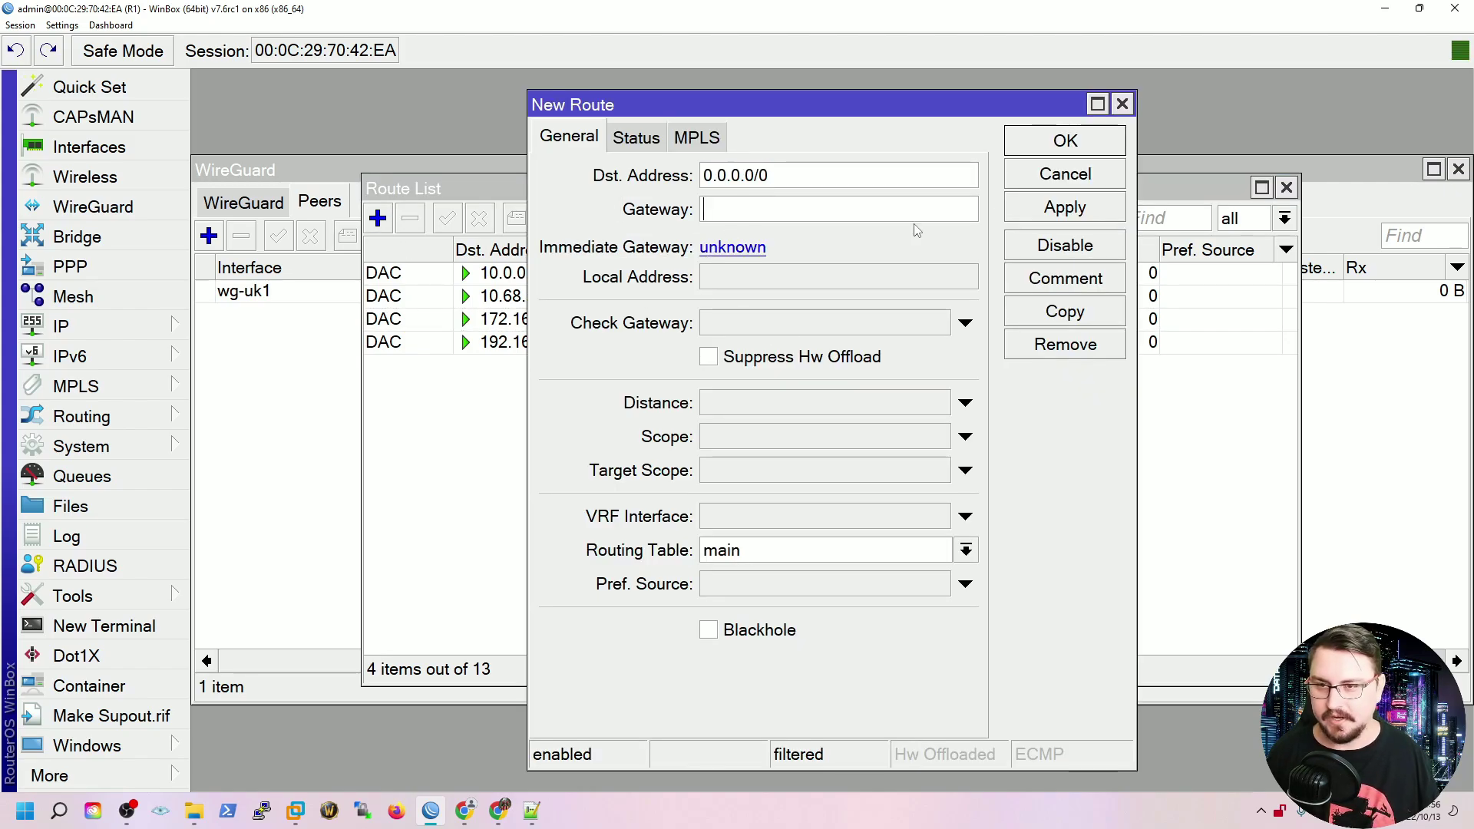
{"action": "left_click", "coordinate": [1031, 176]}
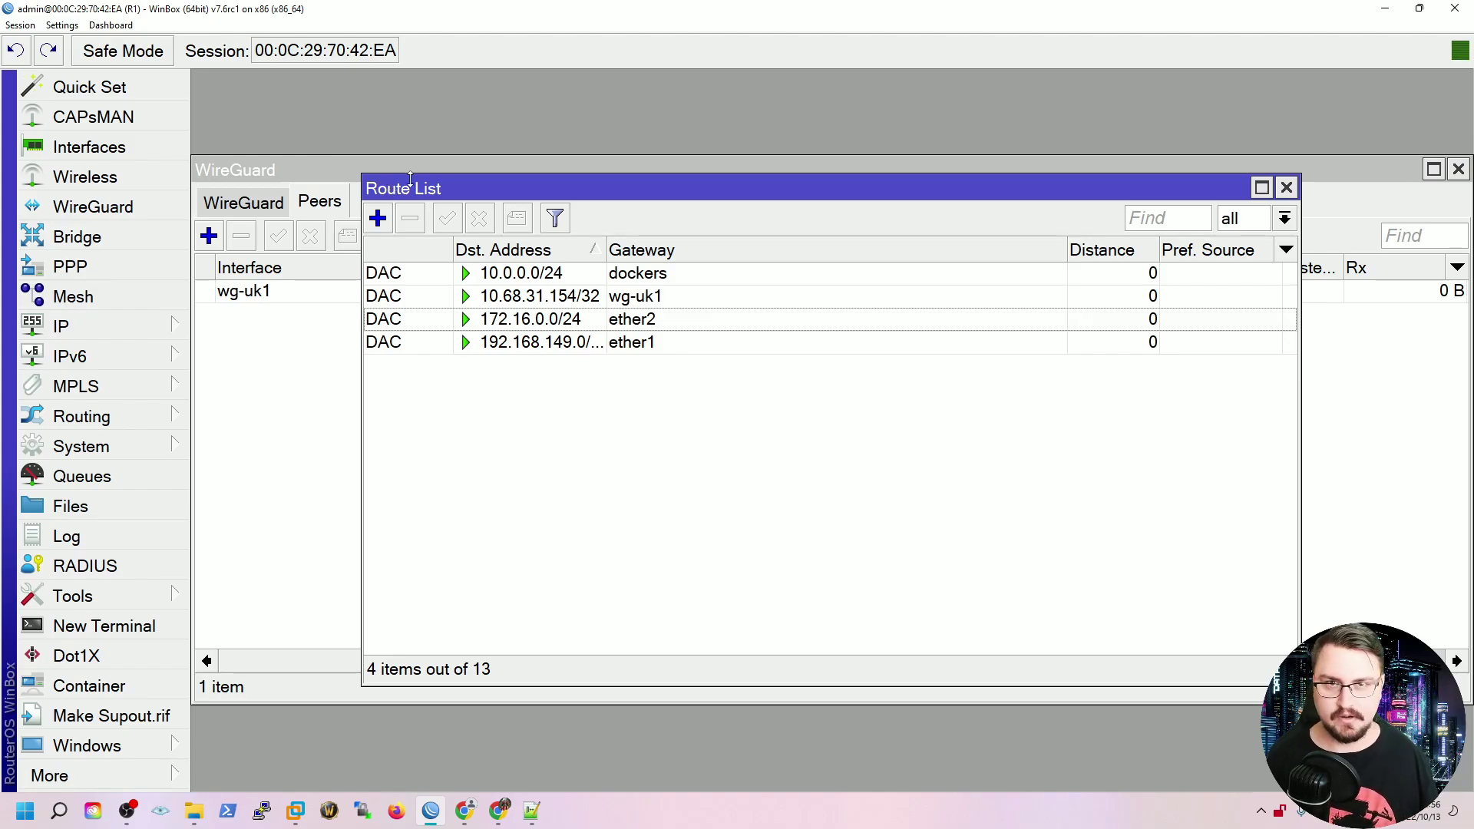
- Add a default route for 0.0.0.0/0 with wg-uk1 as its gateway in the main routing table
{"action": "left_click", "coordinate": [378, 218]}
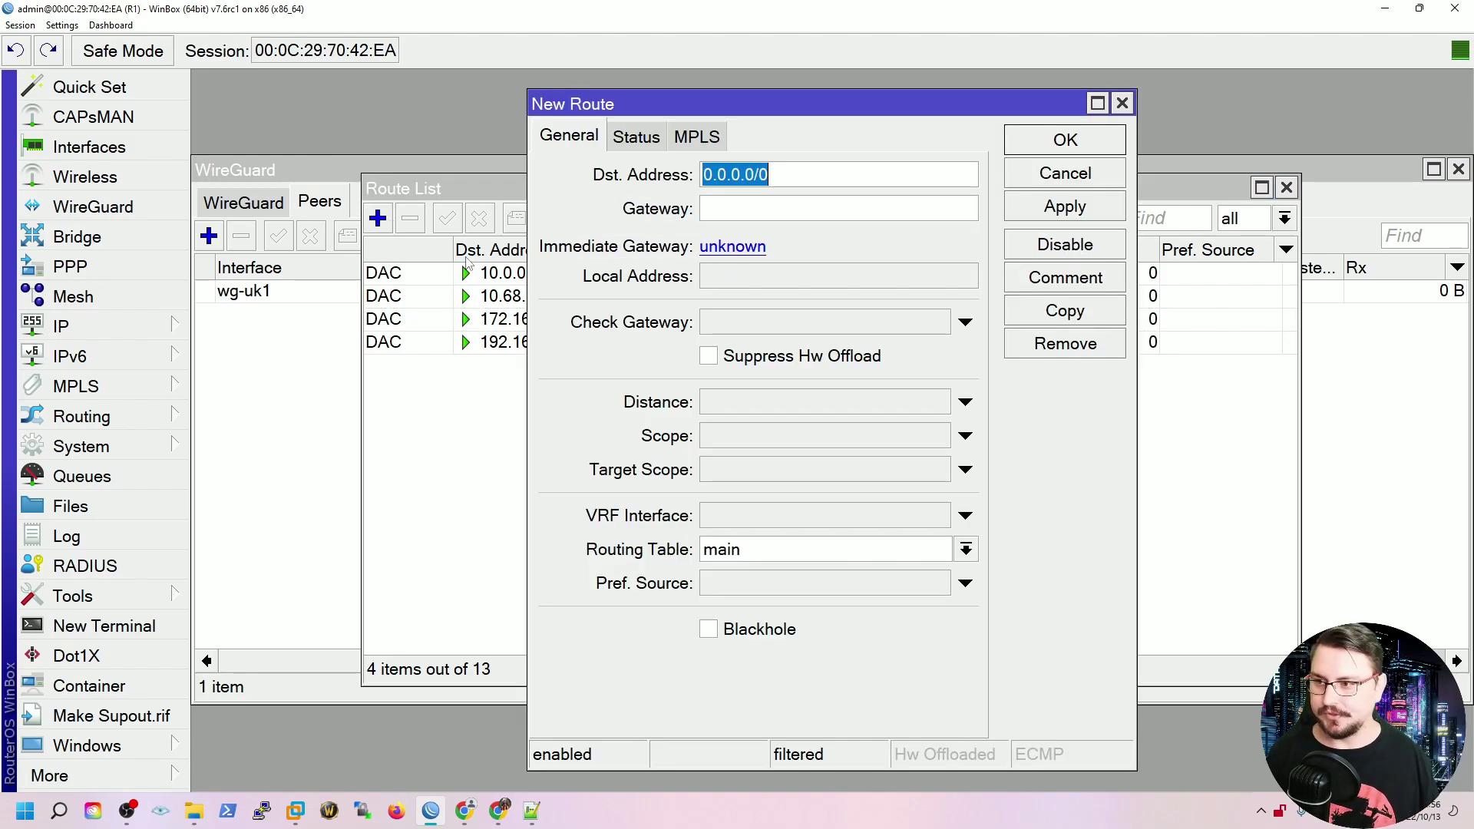
{"action": "left_click", "coordinate": [750, 207]}
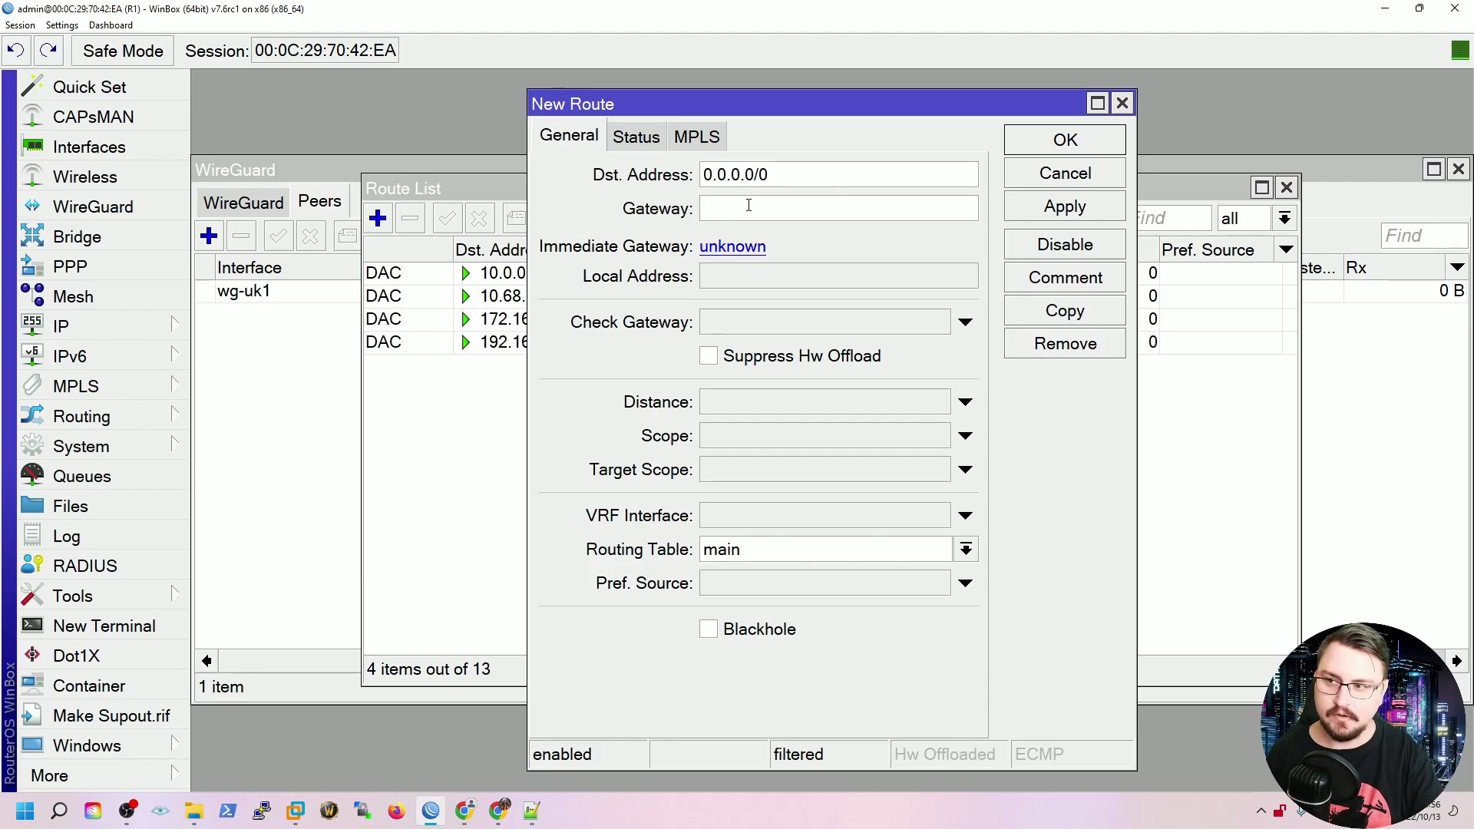
{"action": "type", "text": "wg-uk1"}
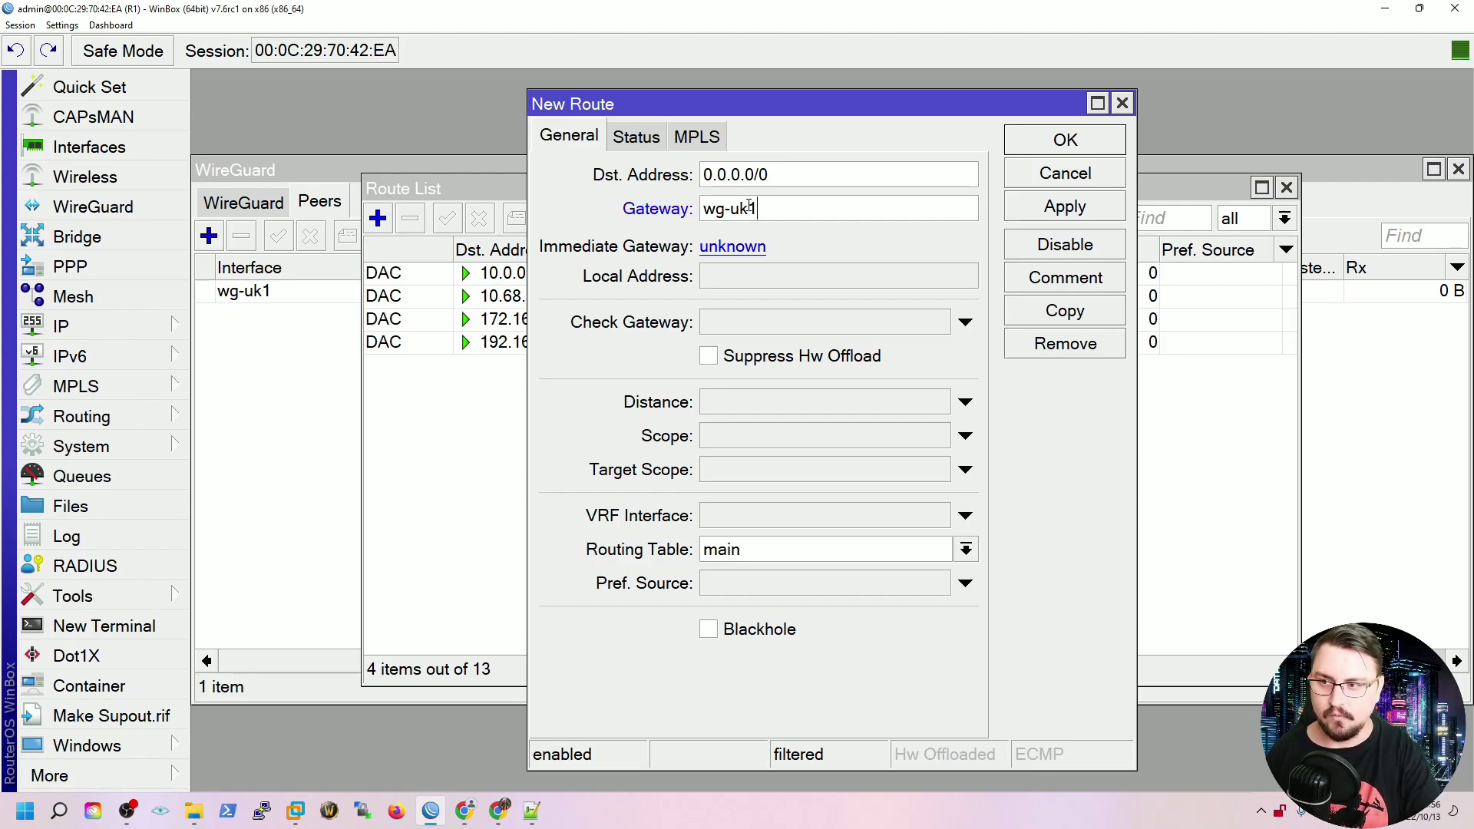
{"action": "left_click_drag", "start_coordinate": [754, 208], "coordinate": [654, 194]}
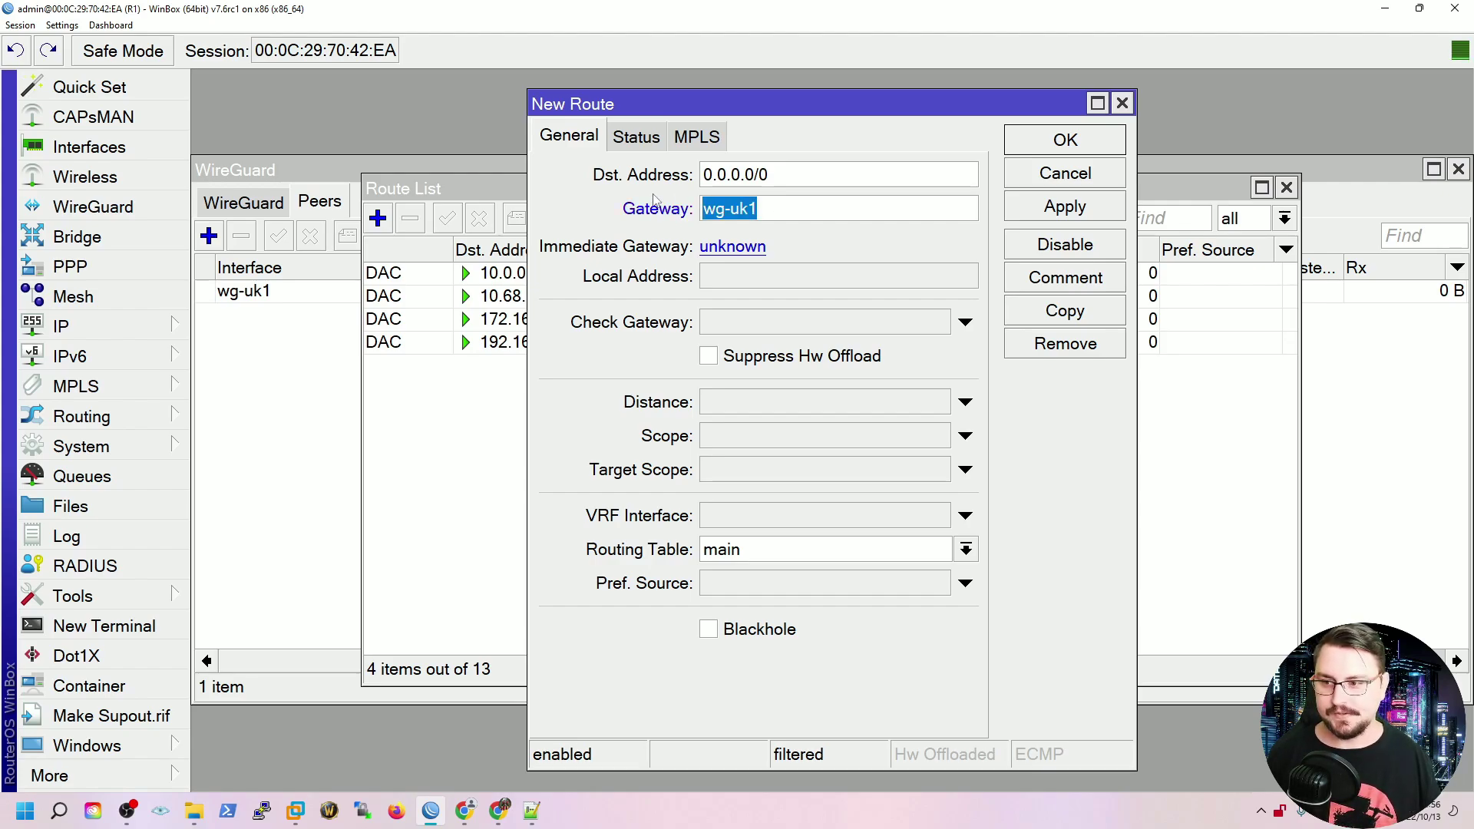
{"action": "left_click", "coordinate": [1017, 208]}
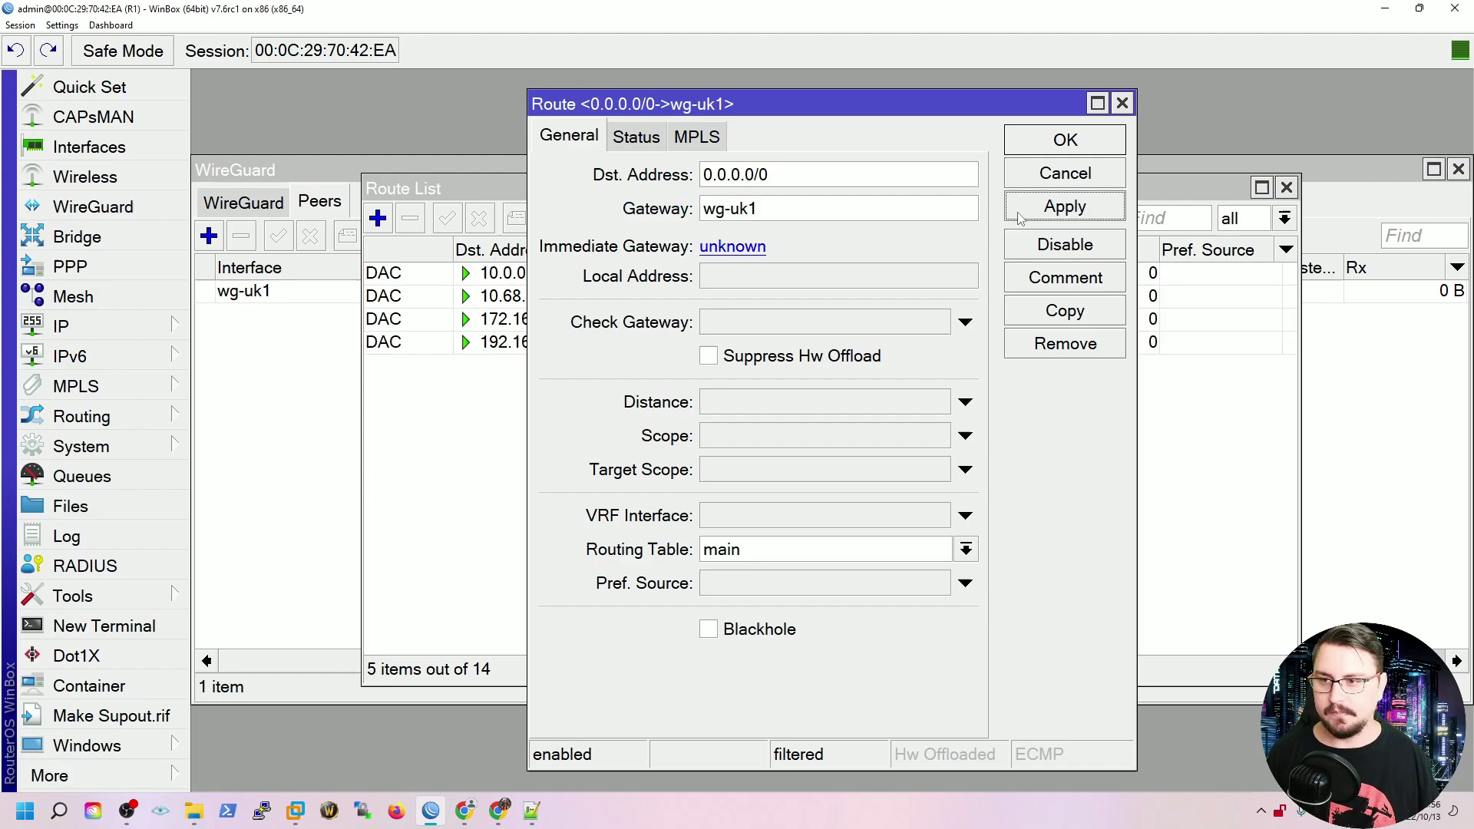
{"action": "left_click", "coordinate": [1037, 140]}
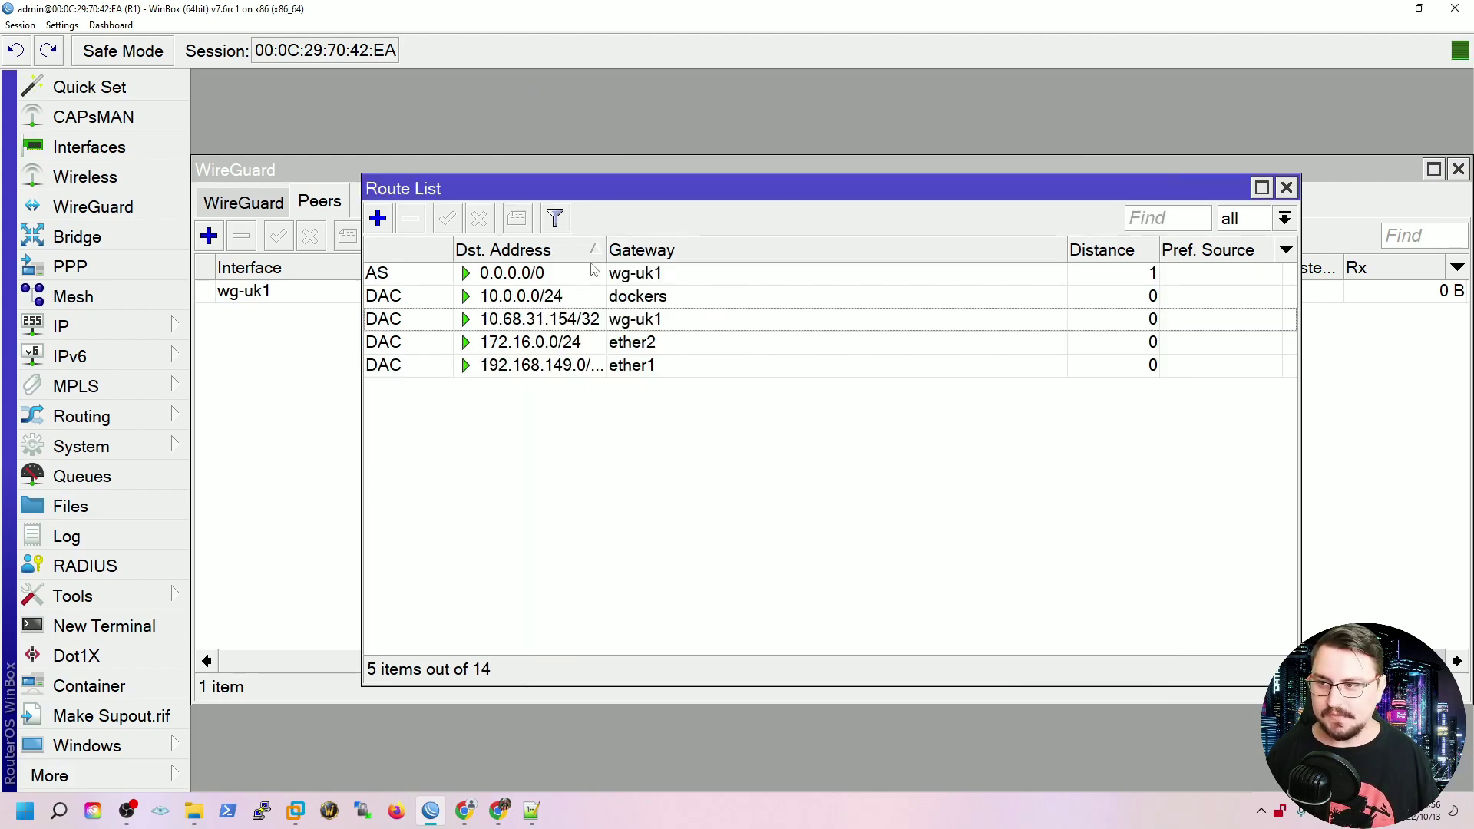
{"action": "left_click", "coordinate": [548, 276]}
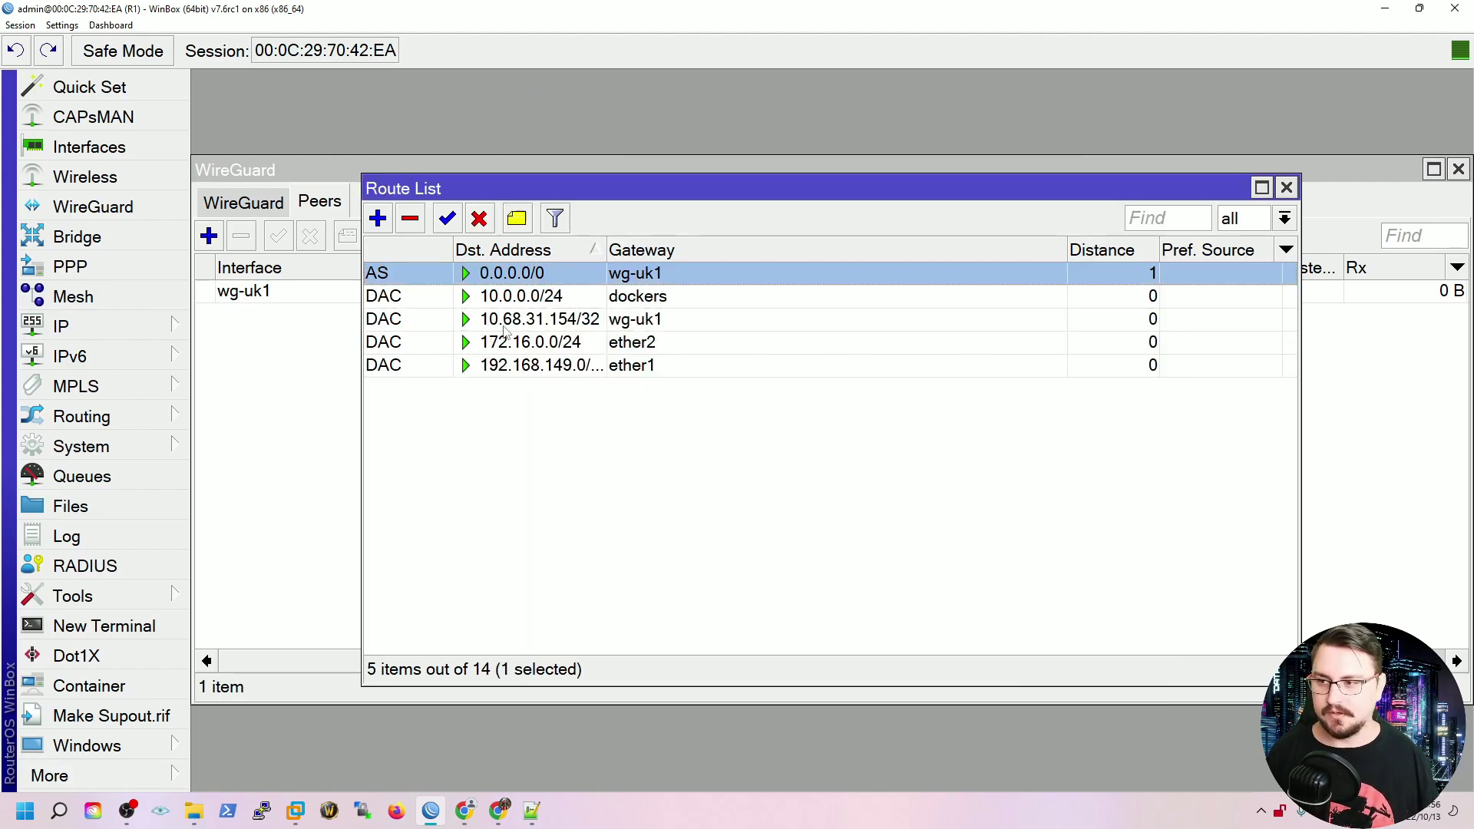
- Copy the endpoint IP 141.98.252.130, without its port, from gb4-wireguard.conf and return to WinBox
{"action": "left_click", "coordinate": [538, 806]}
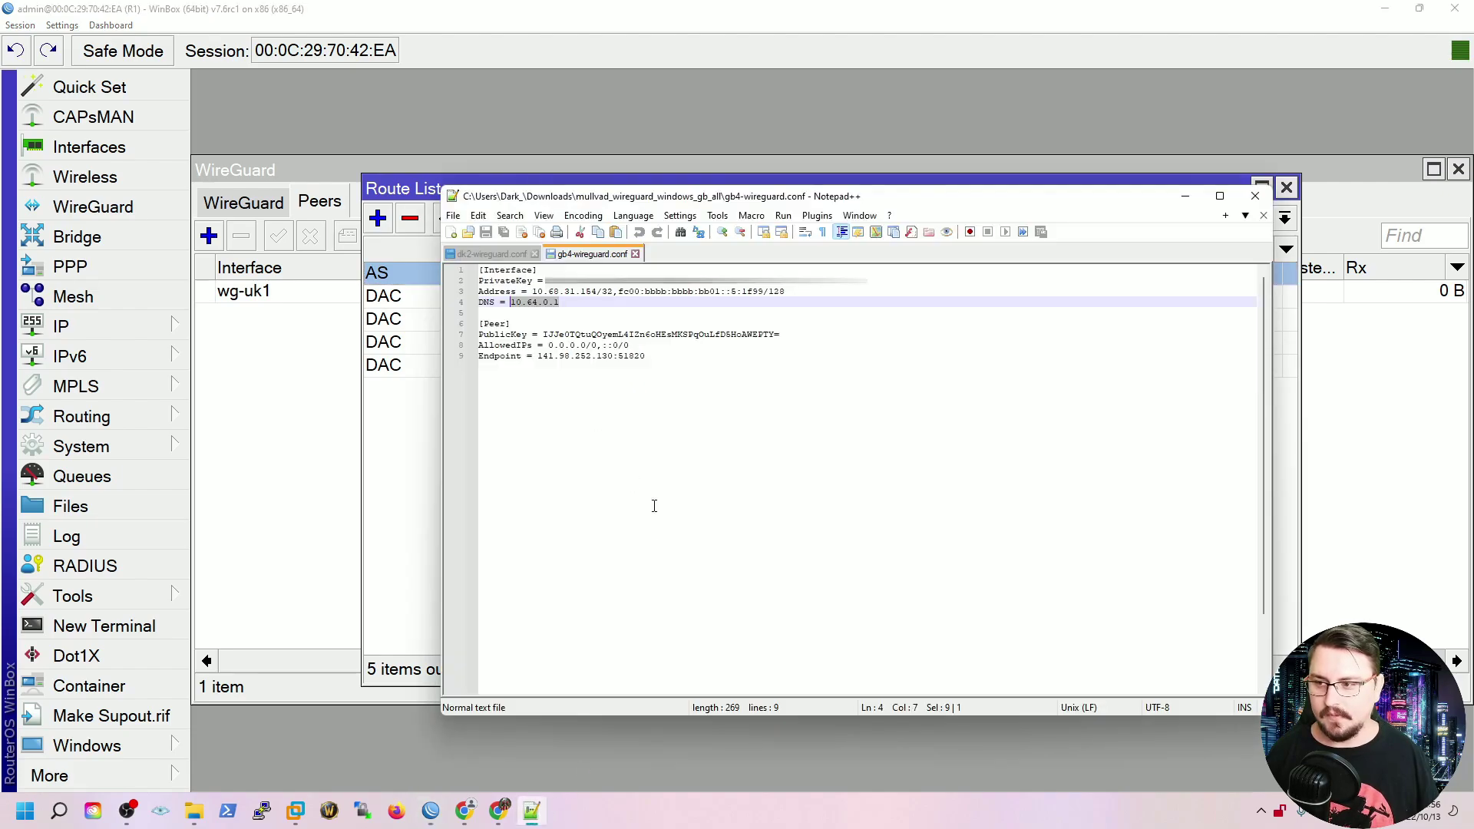
{"action": "left_click", "coordinate": [613, 363]}
{"action": "left_click_drag", "start_coordinate": [645, 358], "coordinate": [538, 357]}
{"action": "left_click", "coordinate": [606, 358]}
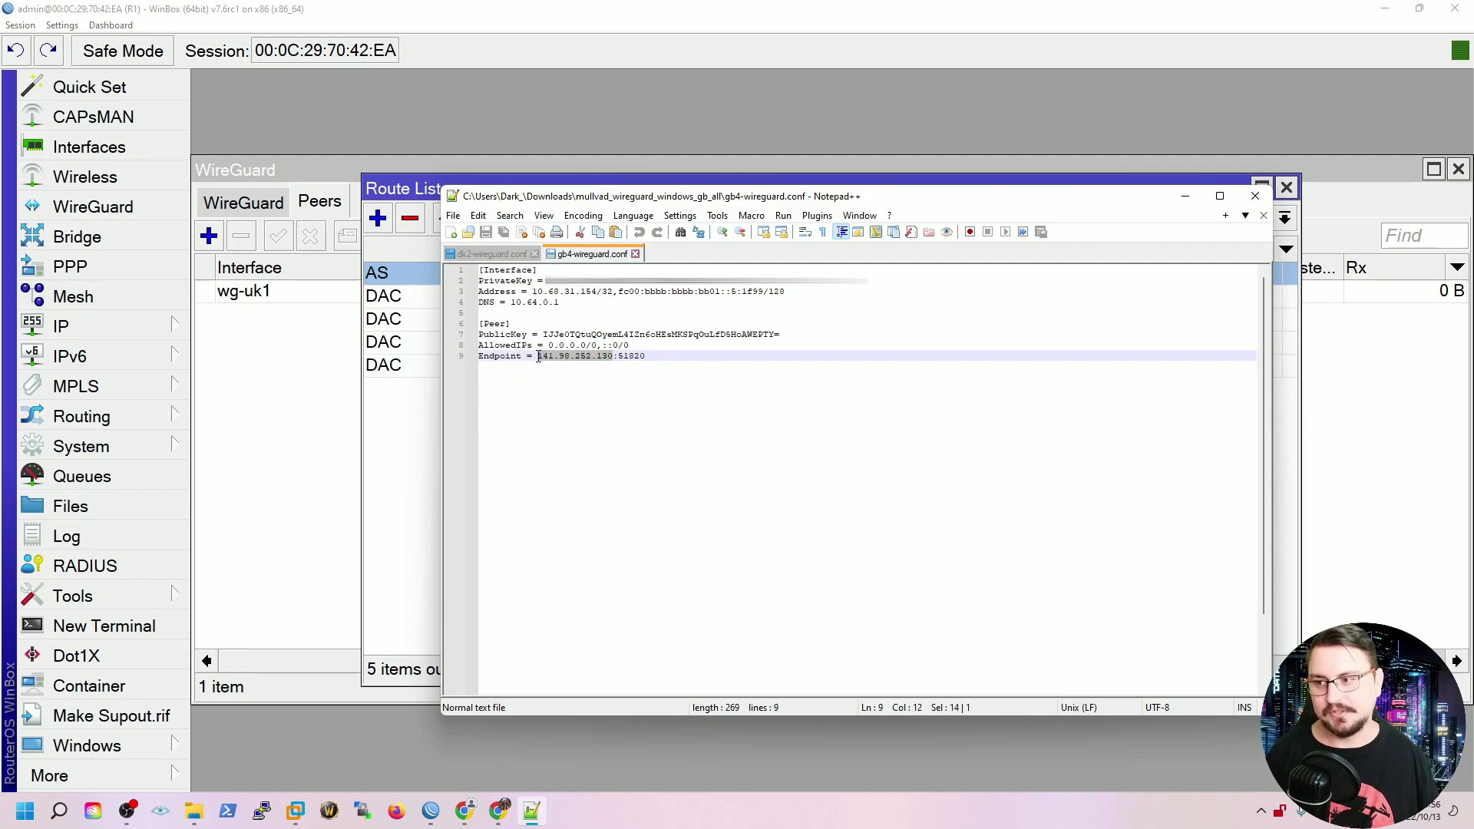
{"action": "left_click", "coordinate": [626, 358]}
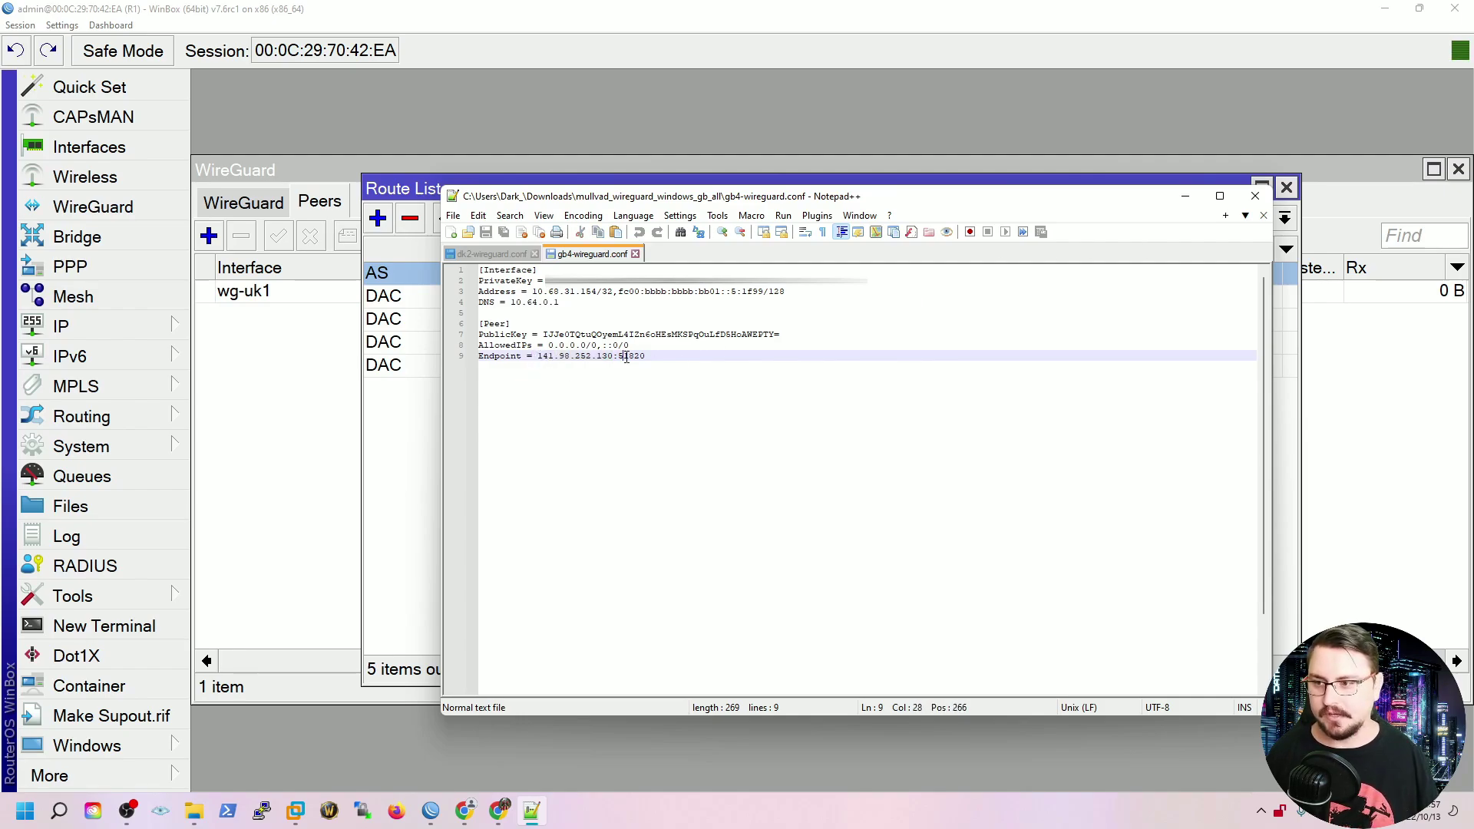
{"action": "left_click_drag", "start_coordinate": [613, 358], "coordinate": [538, 357]}
{"action": "key", "text": "ctrl+c"}
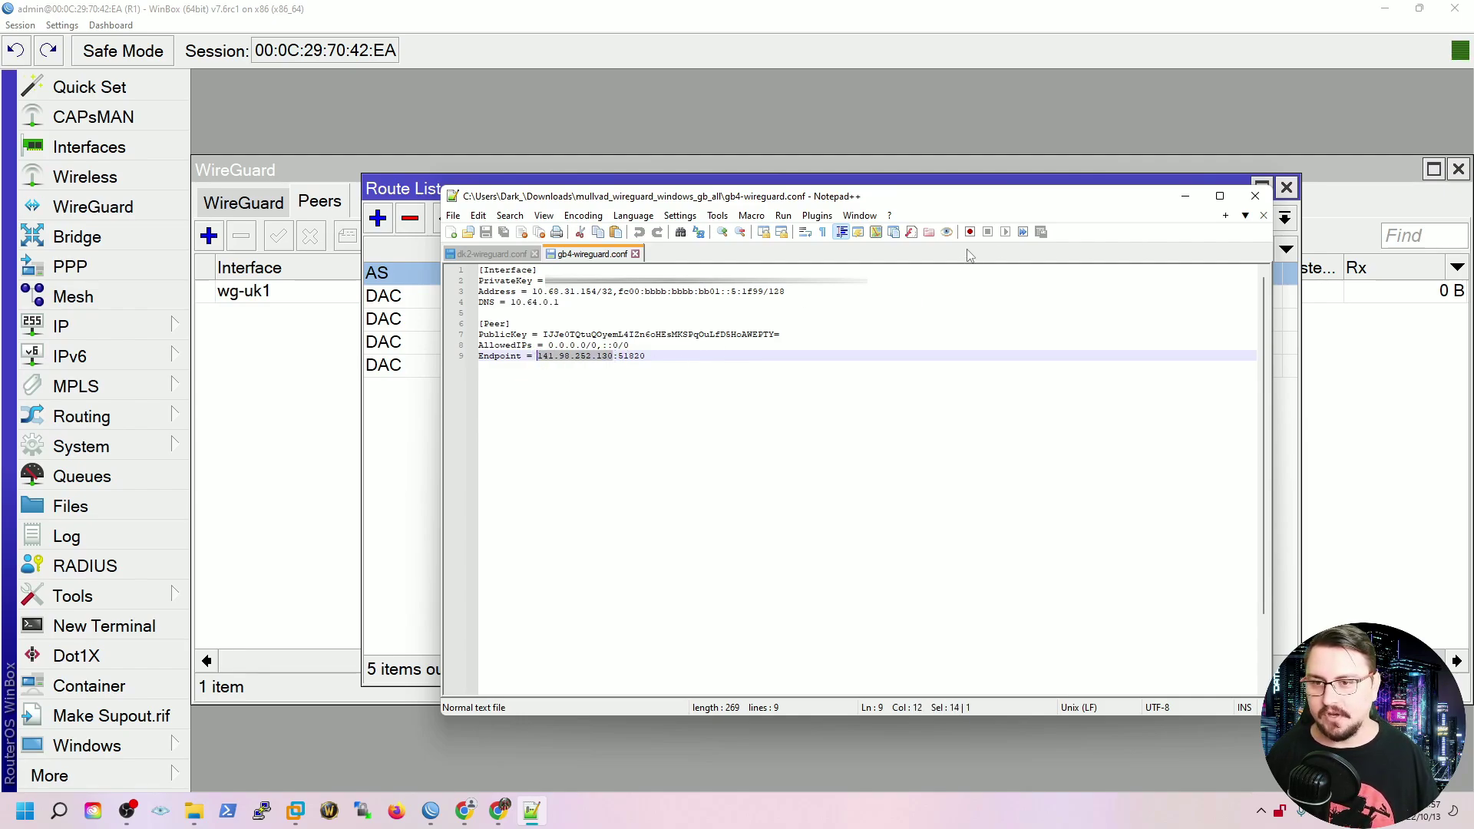
{"action": "left_click", "coordinate": [1184, 198]}
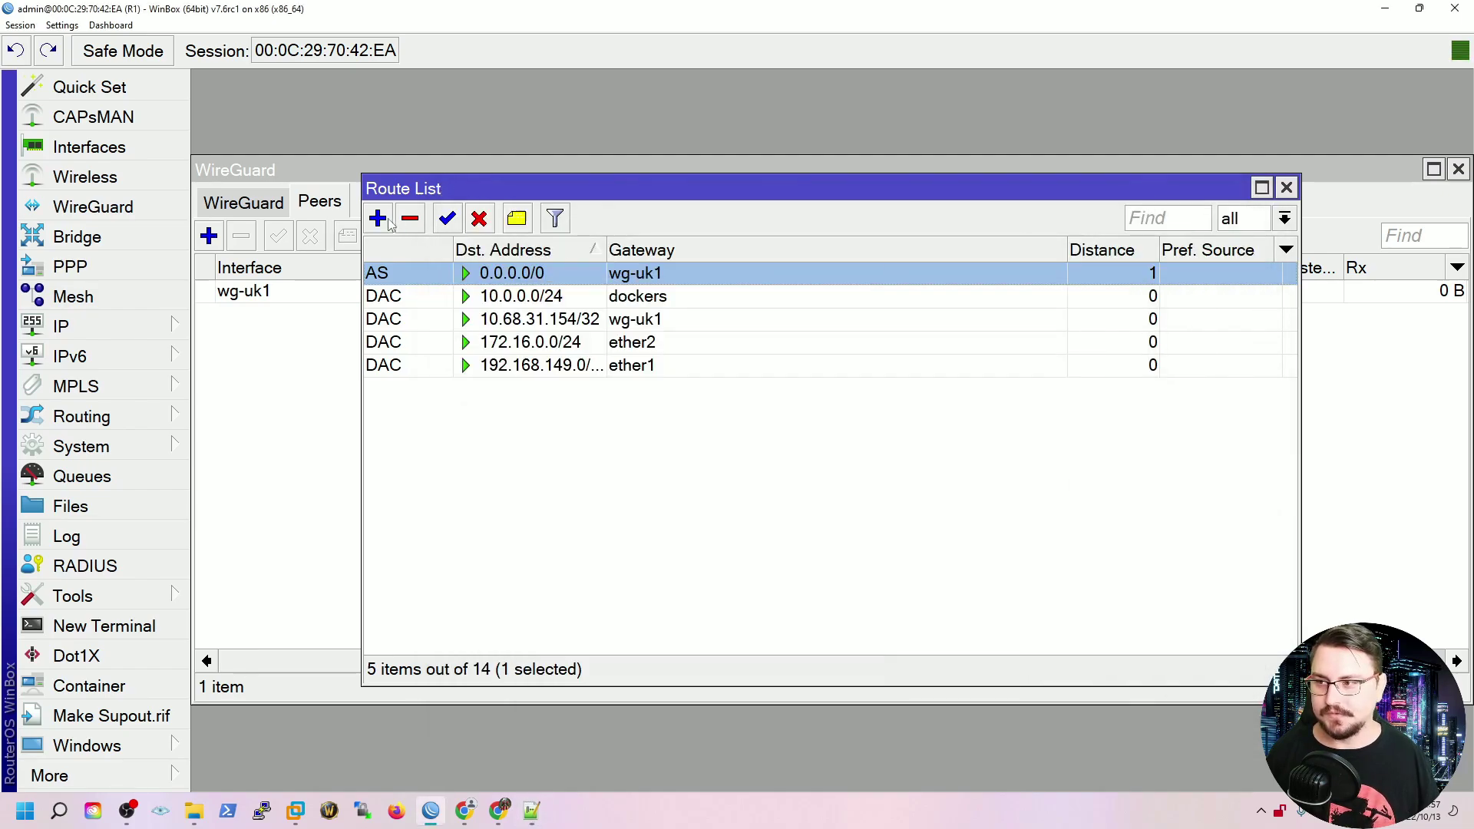
- Add a static route to the WireGuard endpoint 141.98.252.130 with gateway 192.168.149.2
{"action": "left_click", "coordinate": [384, 219]}
{"action": "key", "text": "ctrl+v"}
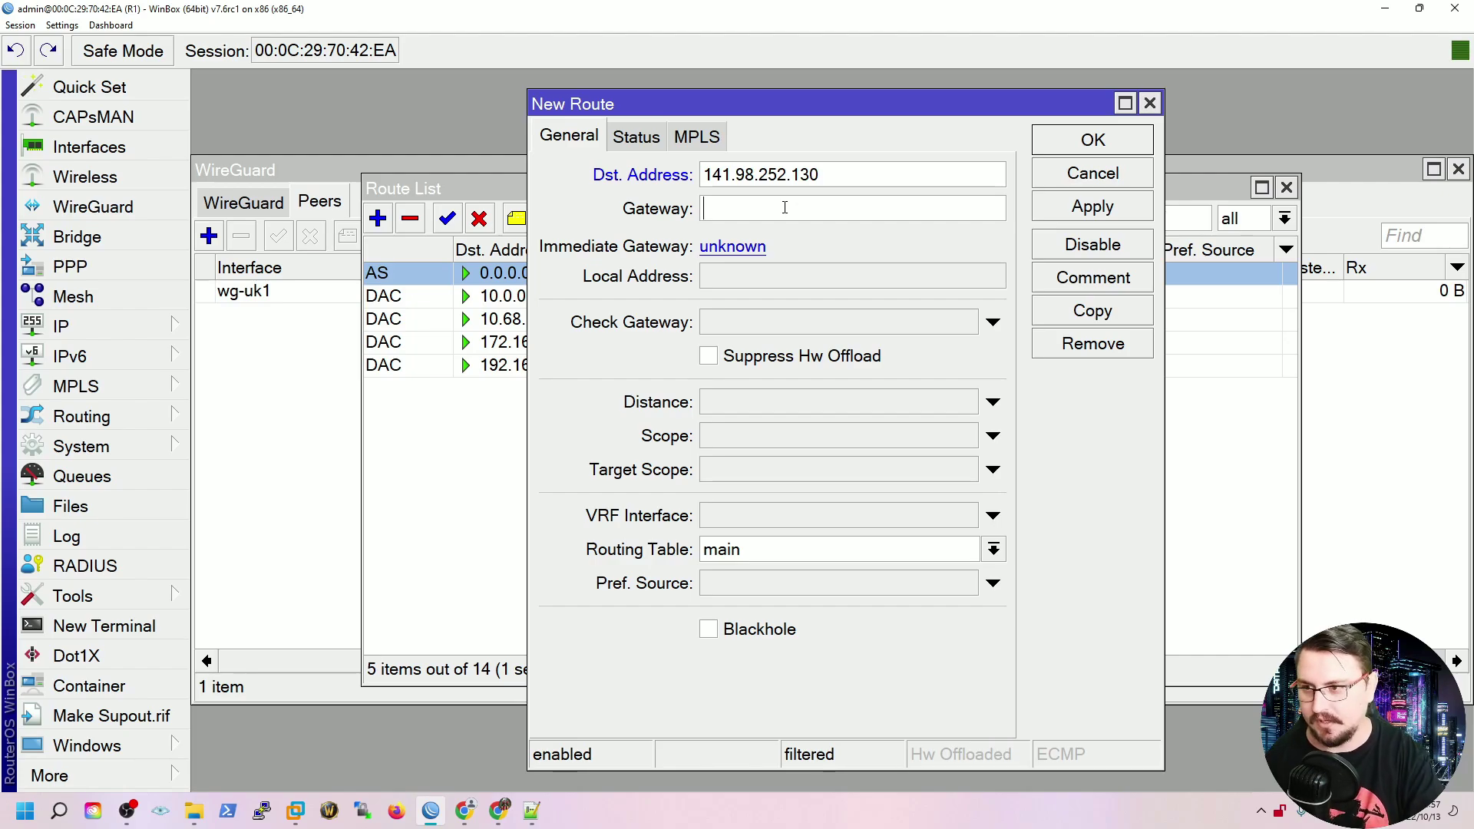
{"action": "type", "text": "192.168.14"}
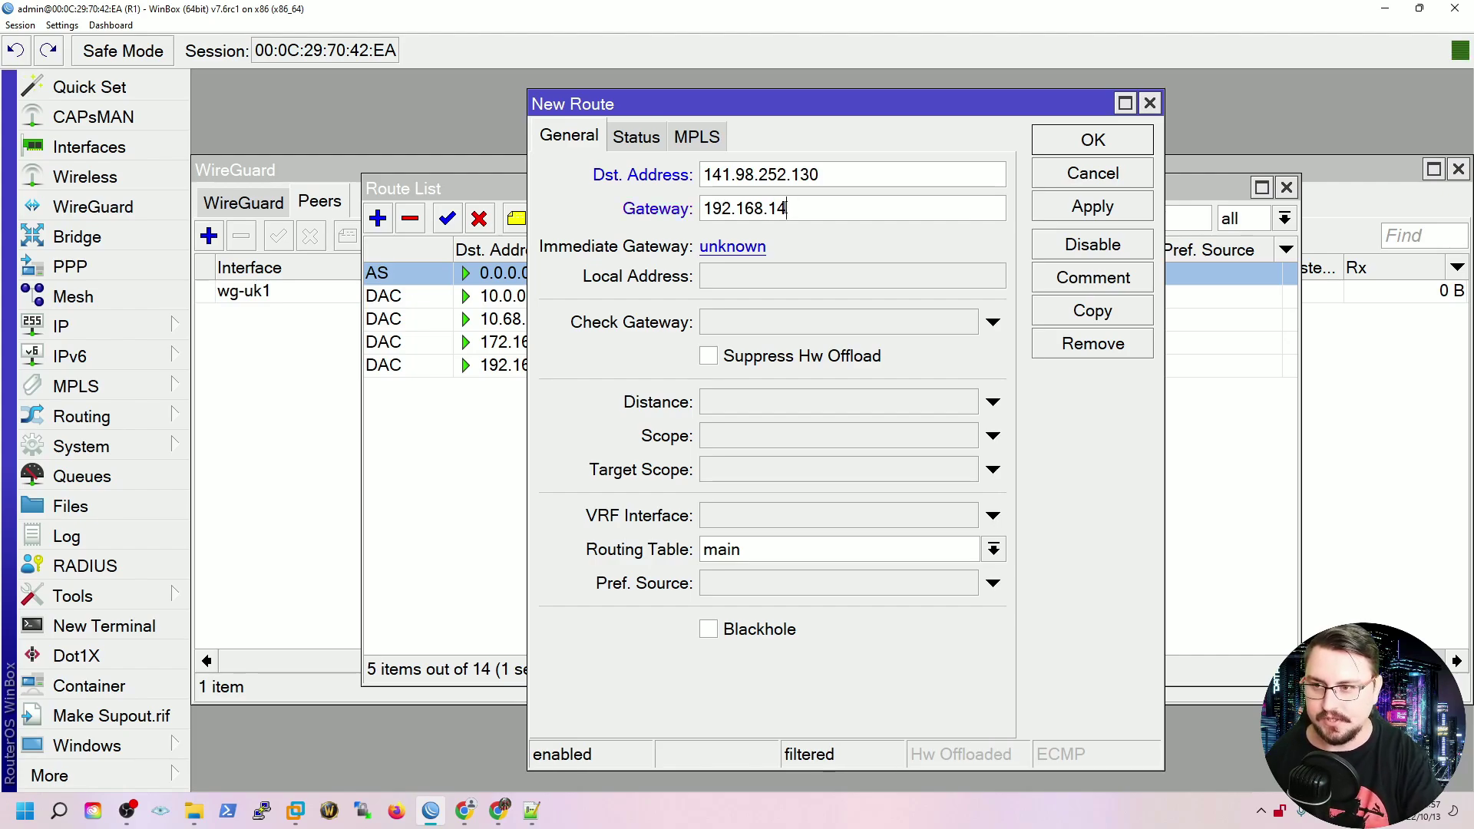
{"action": "type", "text": "9.2"}
{"action": "left_click", "coordinate": [1056, 209]}
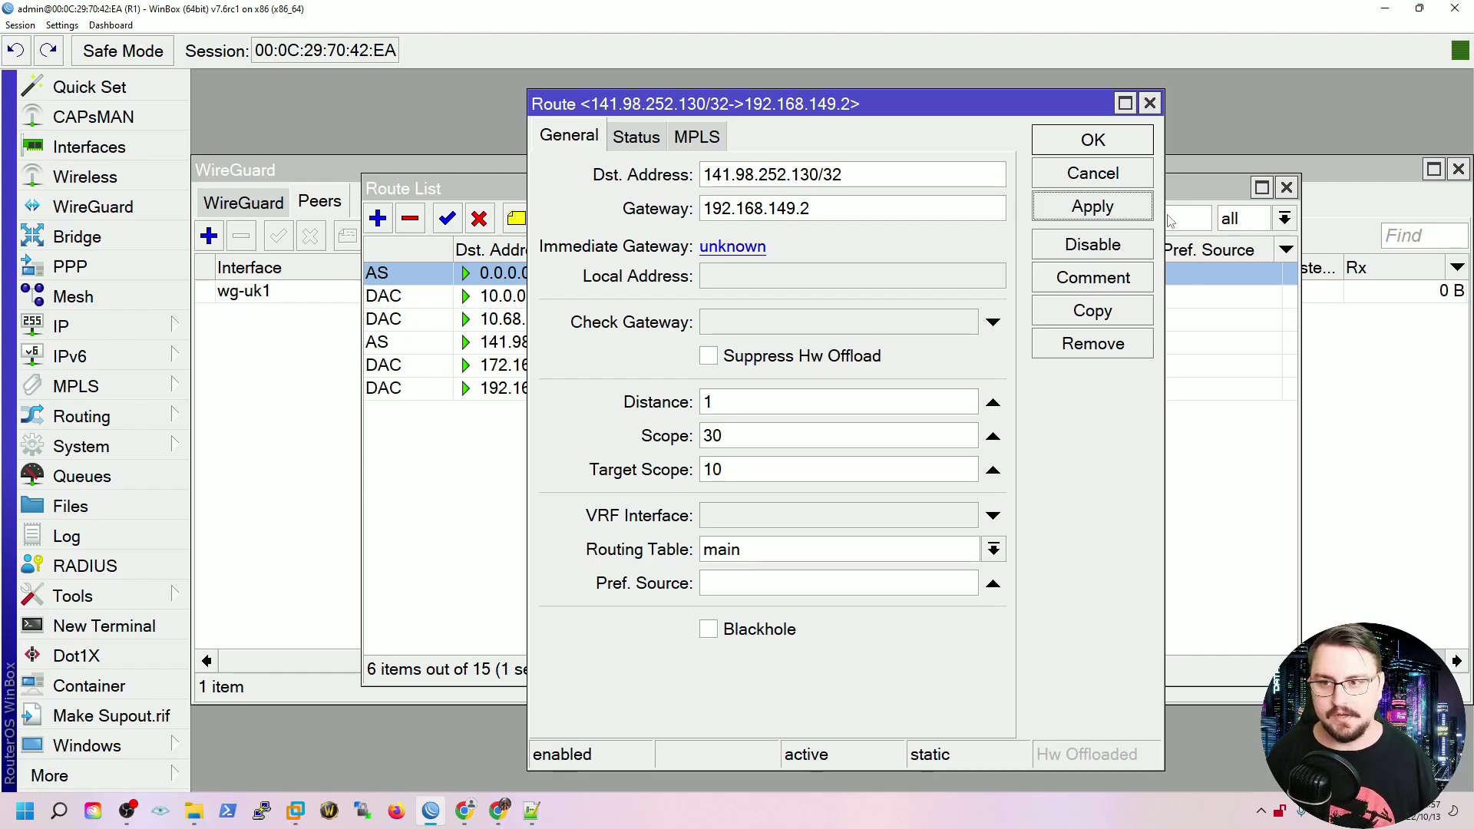
{"action": "left_click", "coordinate": [1055, 138]}
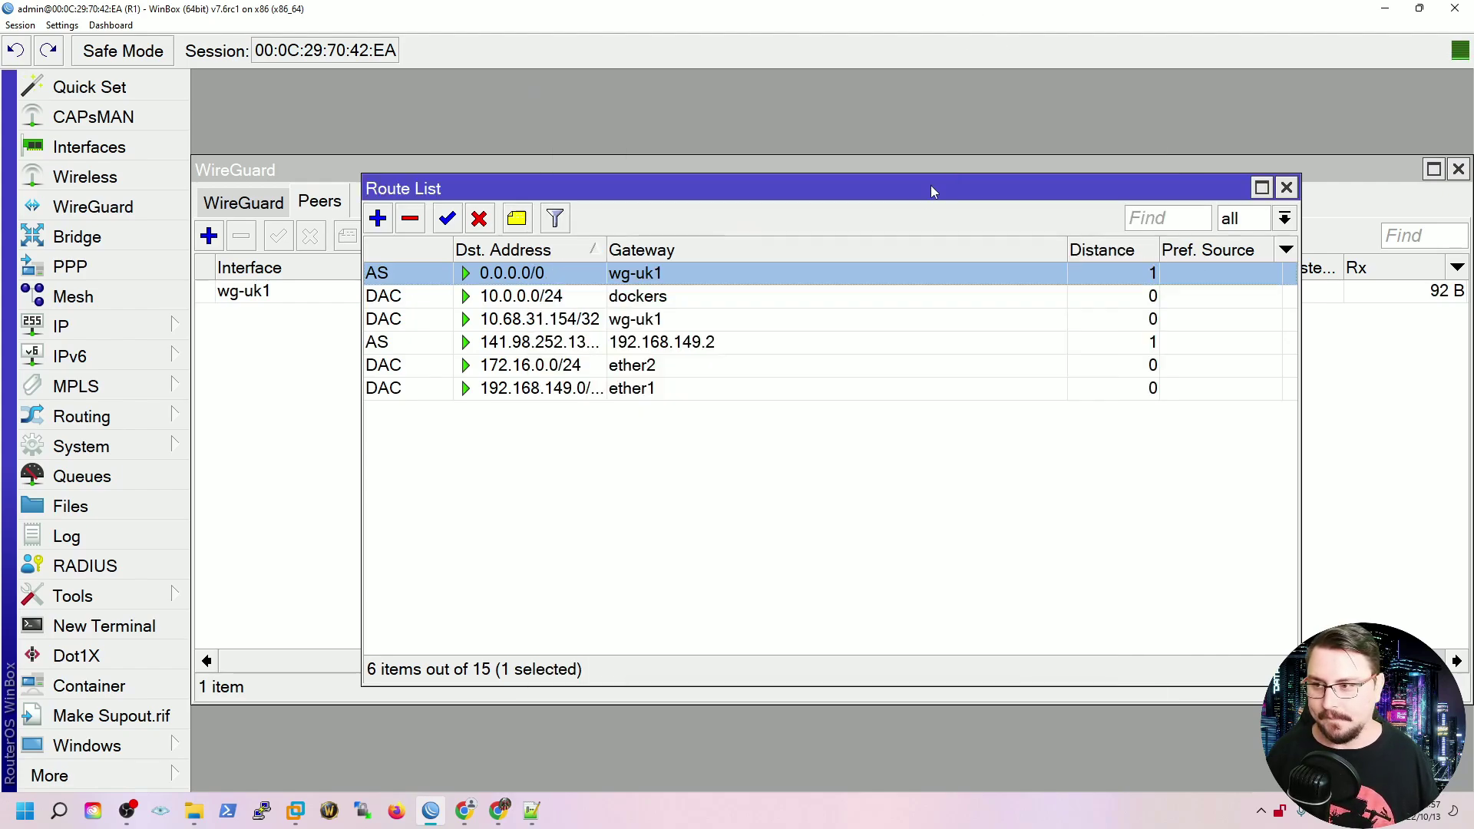
{"action": "left_click", "coordinate": [638, 366]}
{"action": "left_click", "coordinate": [574, 347]}
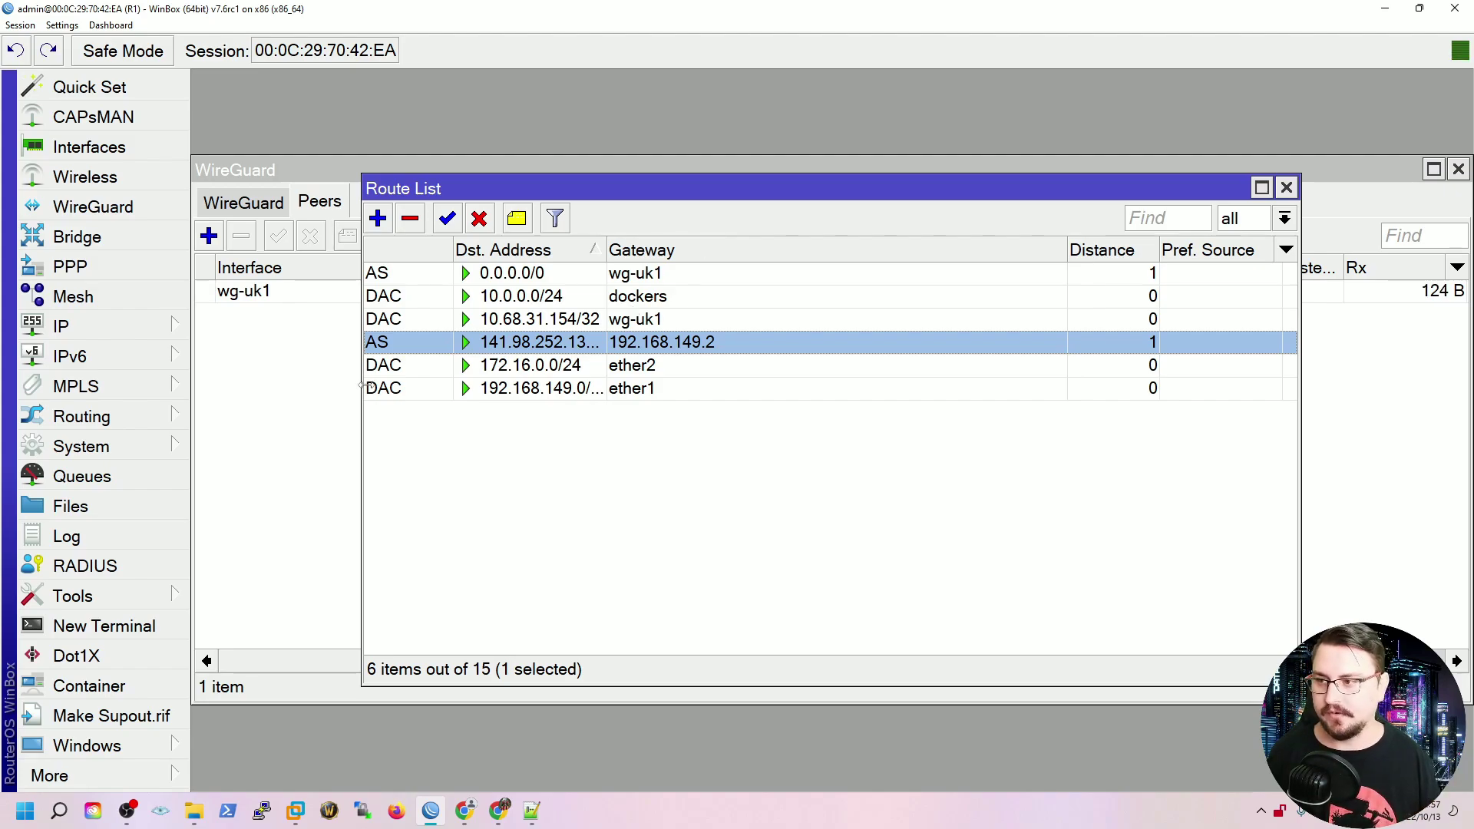
- Return to the WireGuard peer list and examine the wg-uk1 peer's received and sent traffic and last handshake
{"action": "left_click", "coordinate": [330, 396]}
{"action": "left_click_drag", "start_coordinate": [809, 658], "coordinate": [1085, 658]}
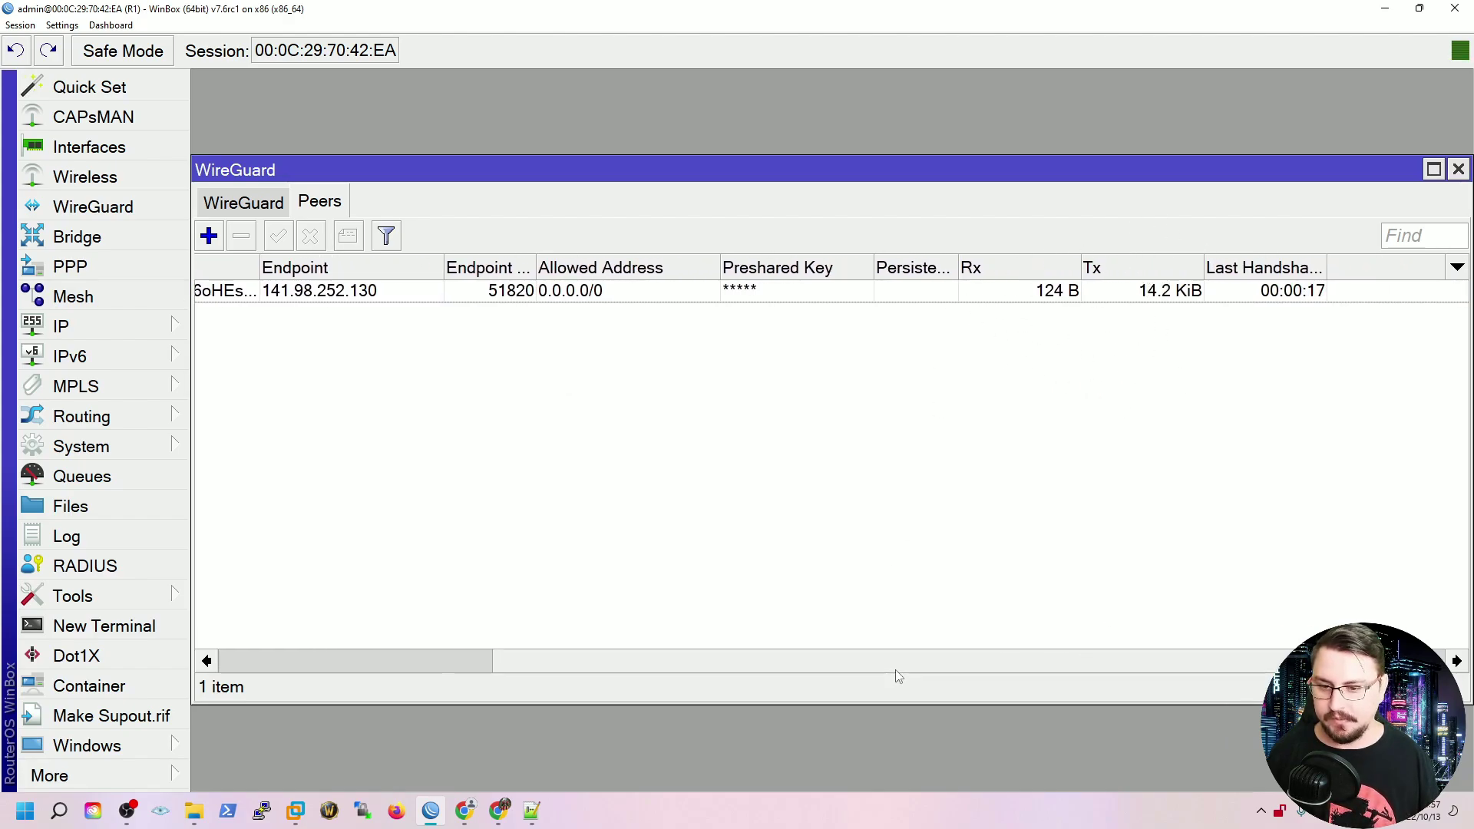
{"action": "scroll", "coordinate": [768, 645], "scroll_direction": "left", "scroll_amount": 3}
{"action": "scroll", "coordinate": [915, 648], "scroll_direction": "right", "scroll_amount": 3}
{"action": "scroll", "coordinate": [691, 651], "scroll_direction": "left", "scroll_amount": 3}
{"action": "scroll", "coordinate": [742, 643], "scroll_direction": "right", "scroll_amount": 1}
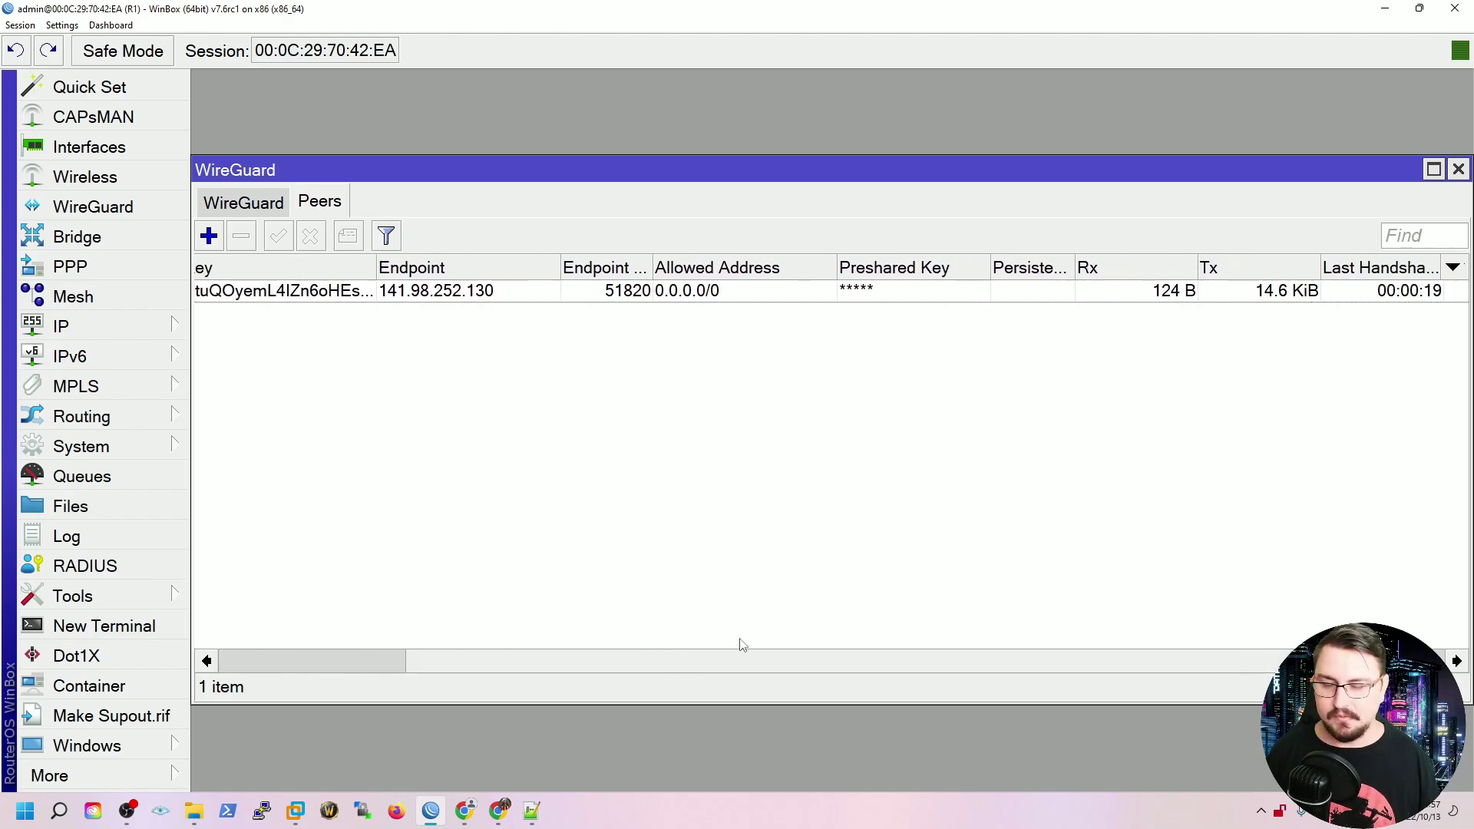
{"action": "scroll", "coordinate": [741, 643], "scroll_direction": "right", "scroll_amount": 1}
{"action": "left_click", "coordinate": [148, 624]}
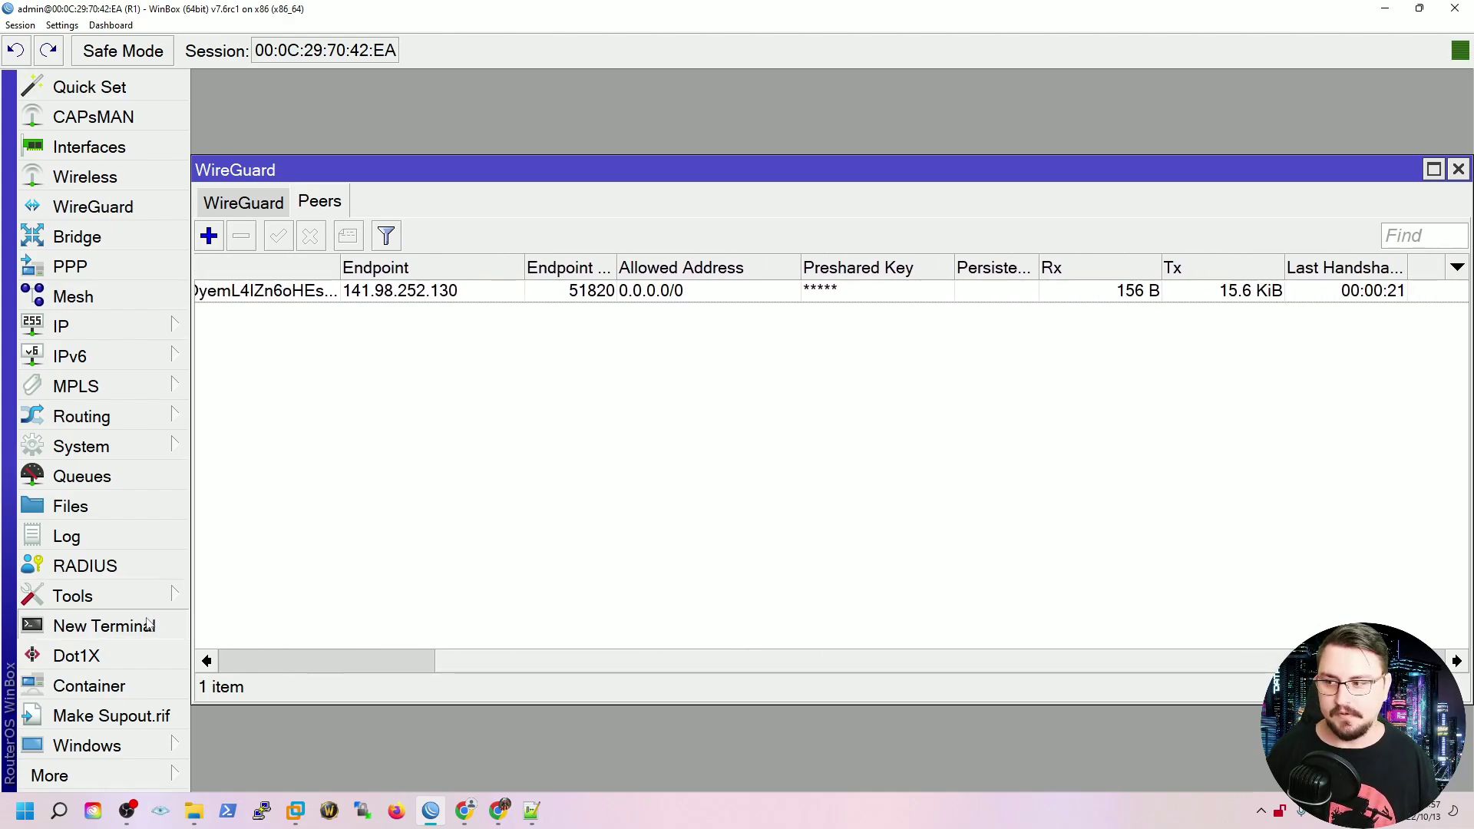
{"action": "type", "text": "ping www.google.com"}
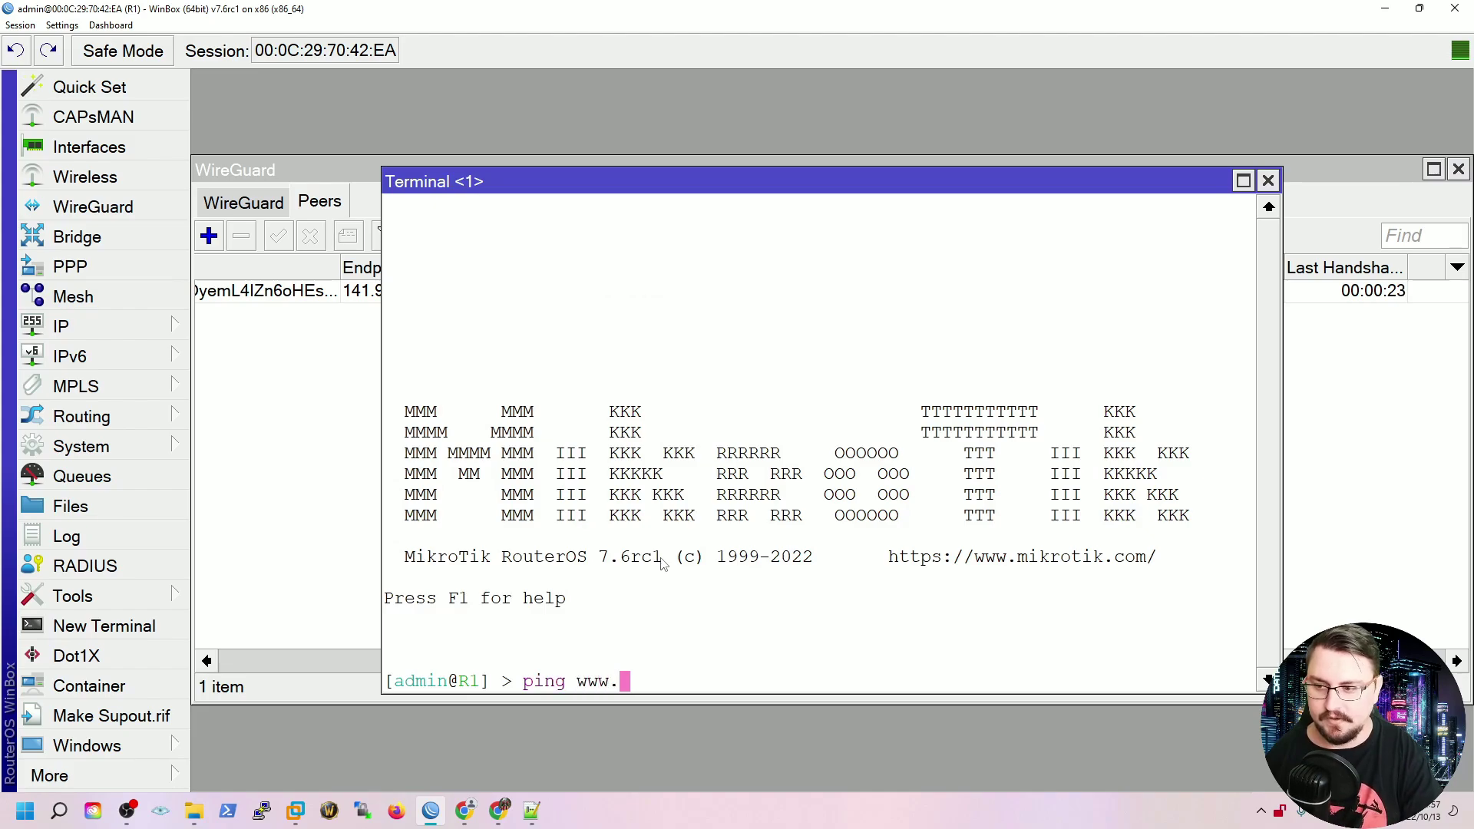
{"action": "key", "text": "Return"}
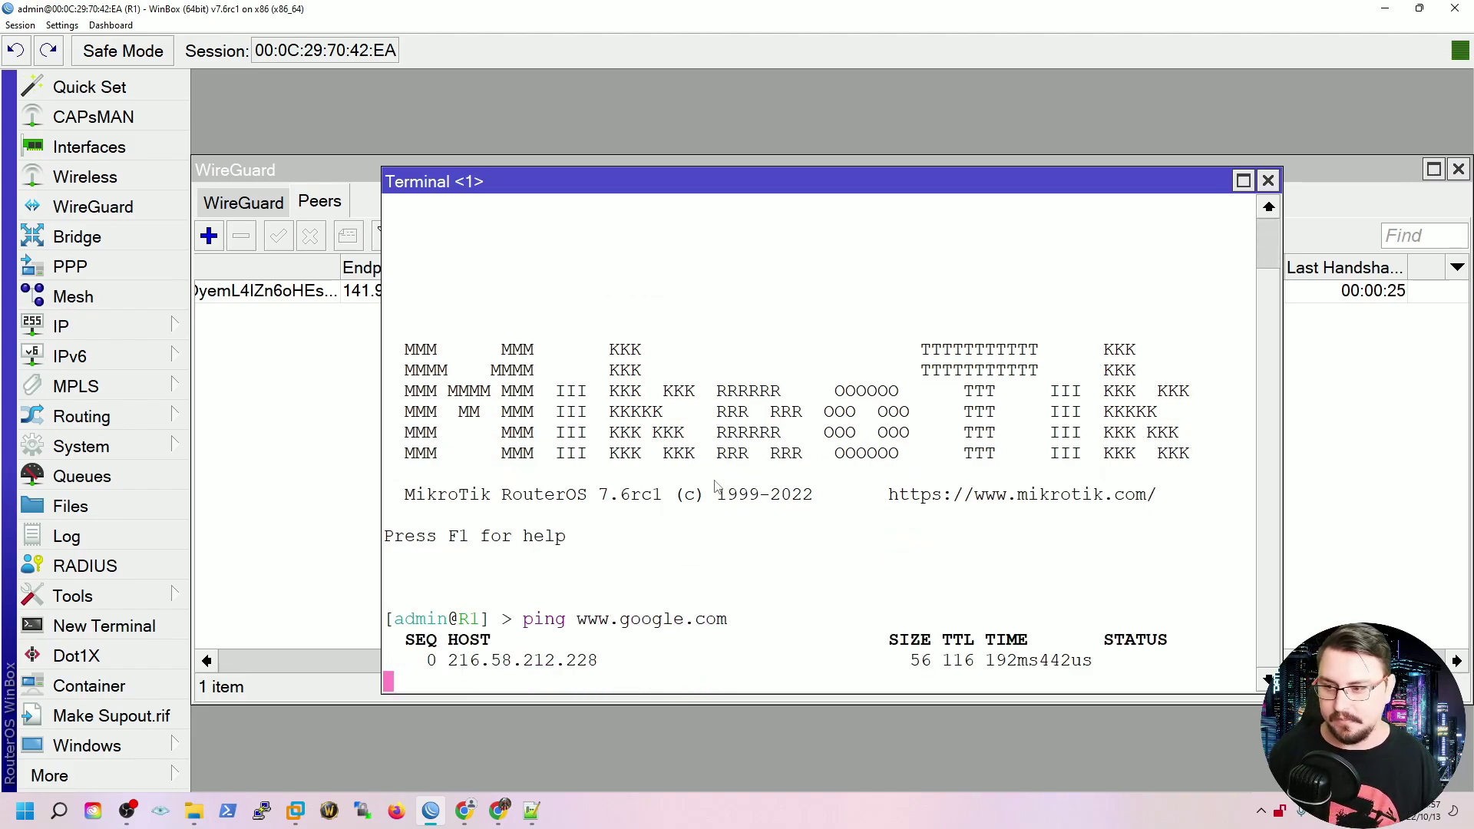
{"action": "left_click_drag", "start_coordinate": [559, 600], "coordinate": [723, 588]}
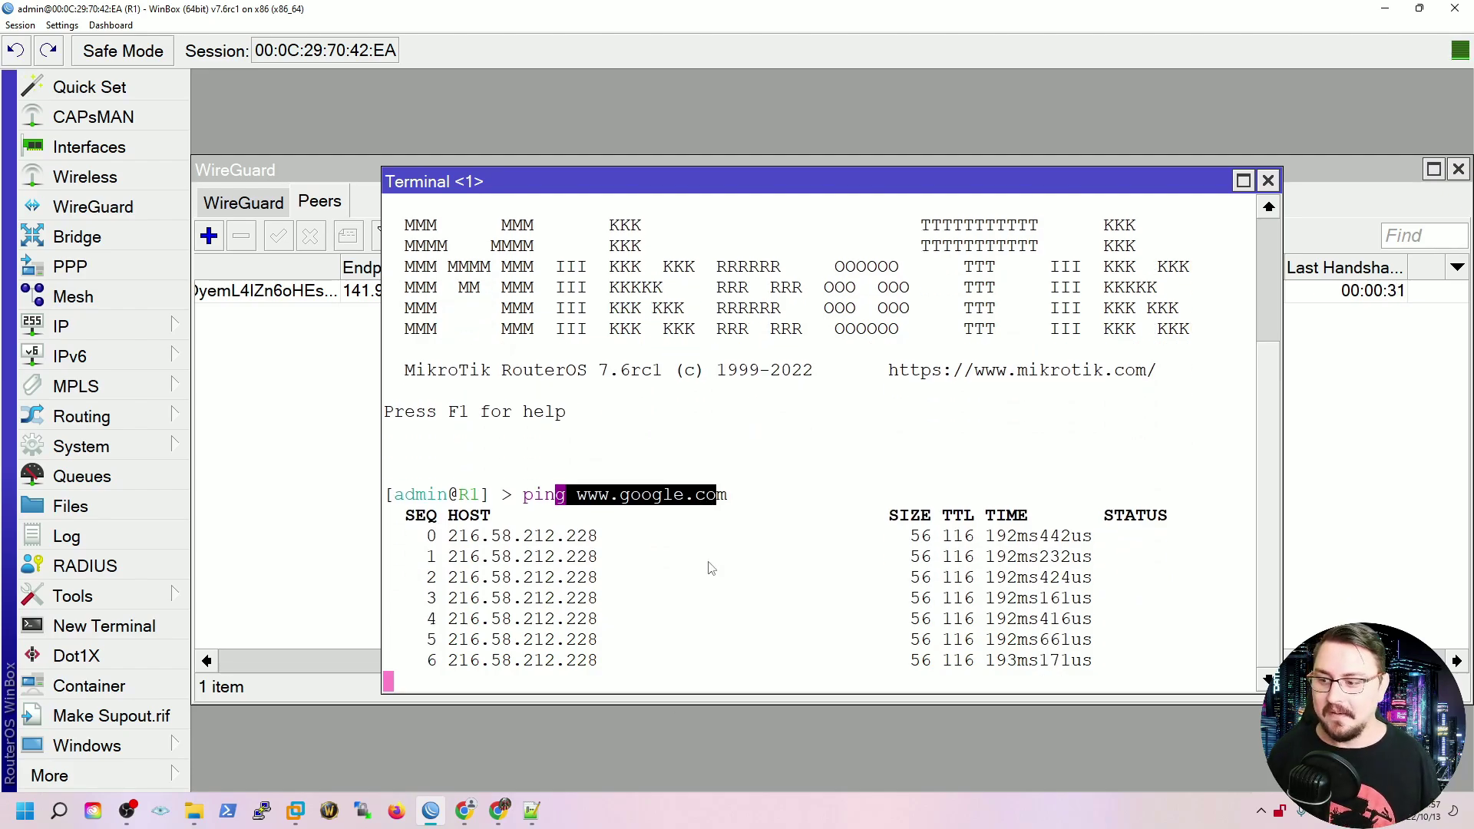
{"action": "key", "text": "ctrl+c"}
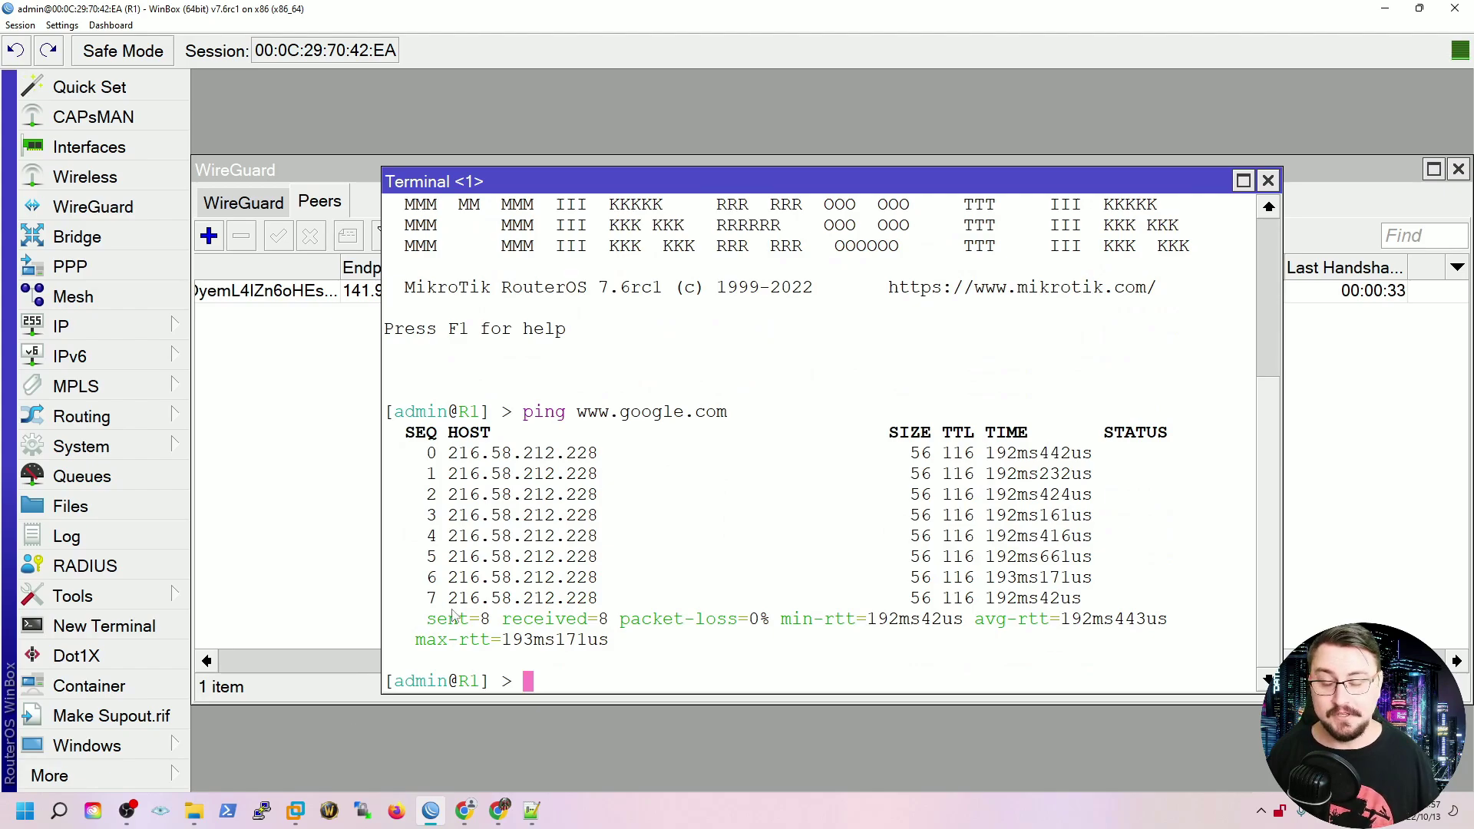
- Switch to the Rome virtual machine in VMware Workstation, show it full screen and log in with the account password
{"action": "mouse_move", "coordinate": [296, 811]}
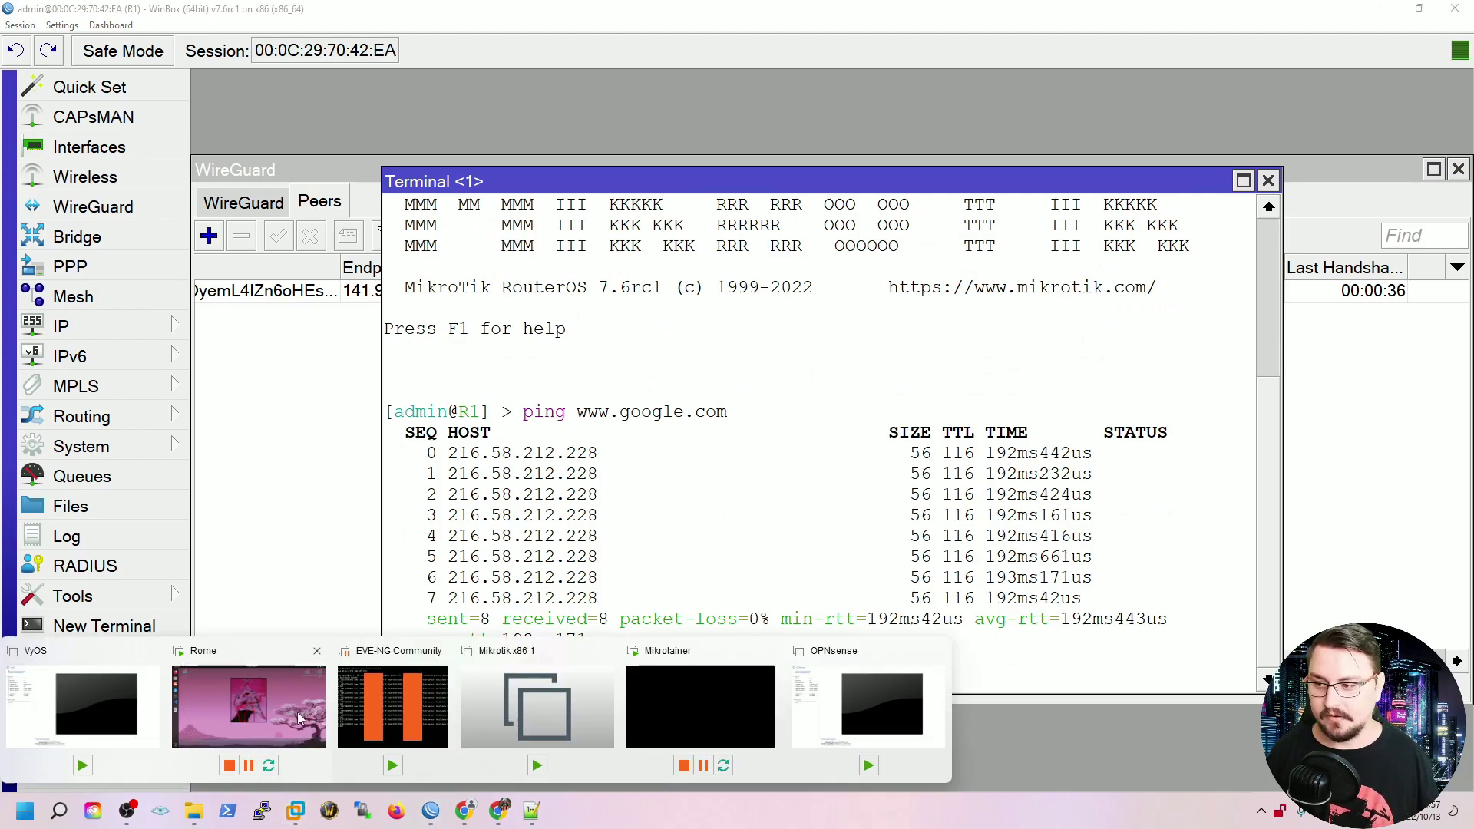
{"action": "left_click", "coordinate": [253, 714]}
{"action": "left_click", "coordinate": [505, 453]}
{"action": "key", "text": "ctrl+alt+Return"}
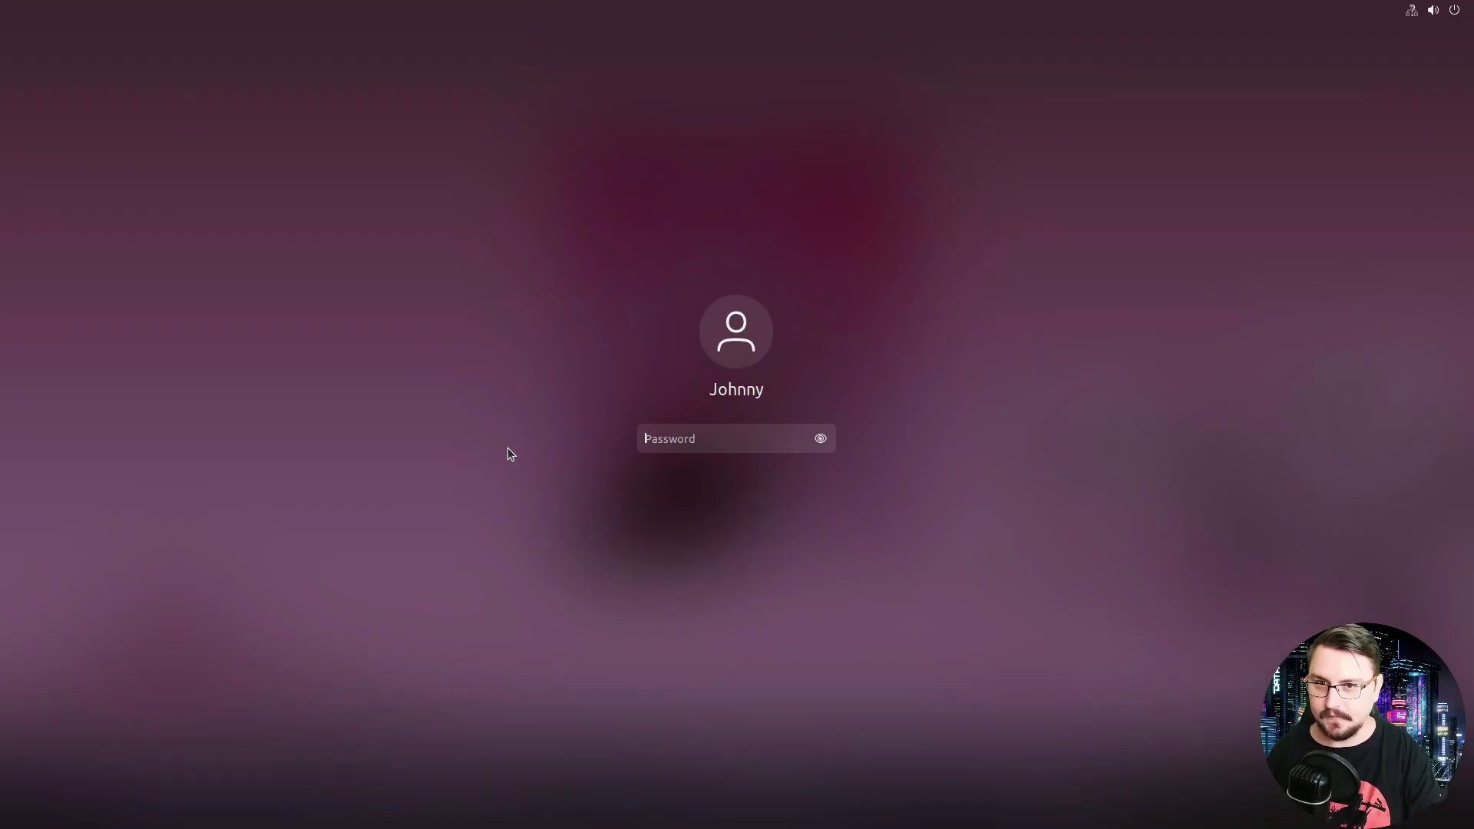
{"action": "type", "text": "******"}
{"action": "key", "text": "Return"}
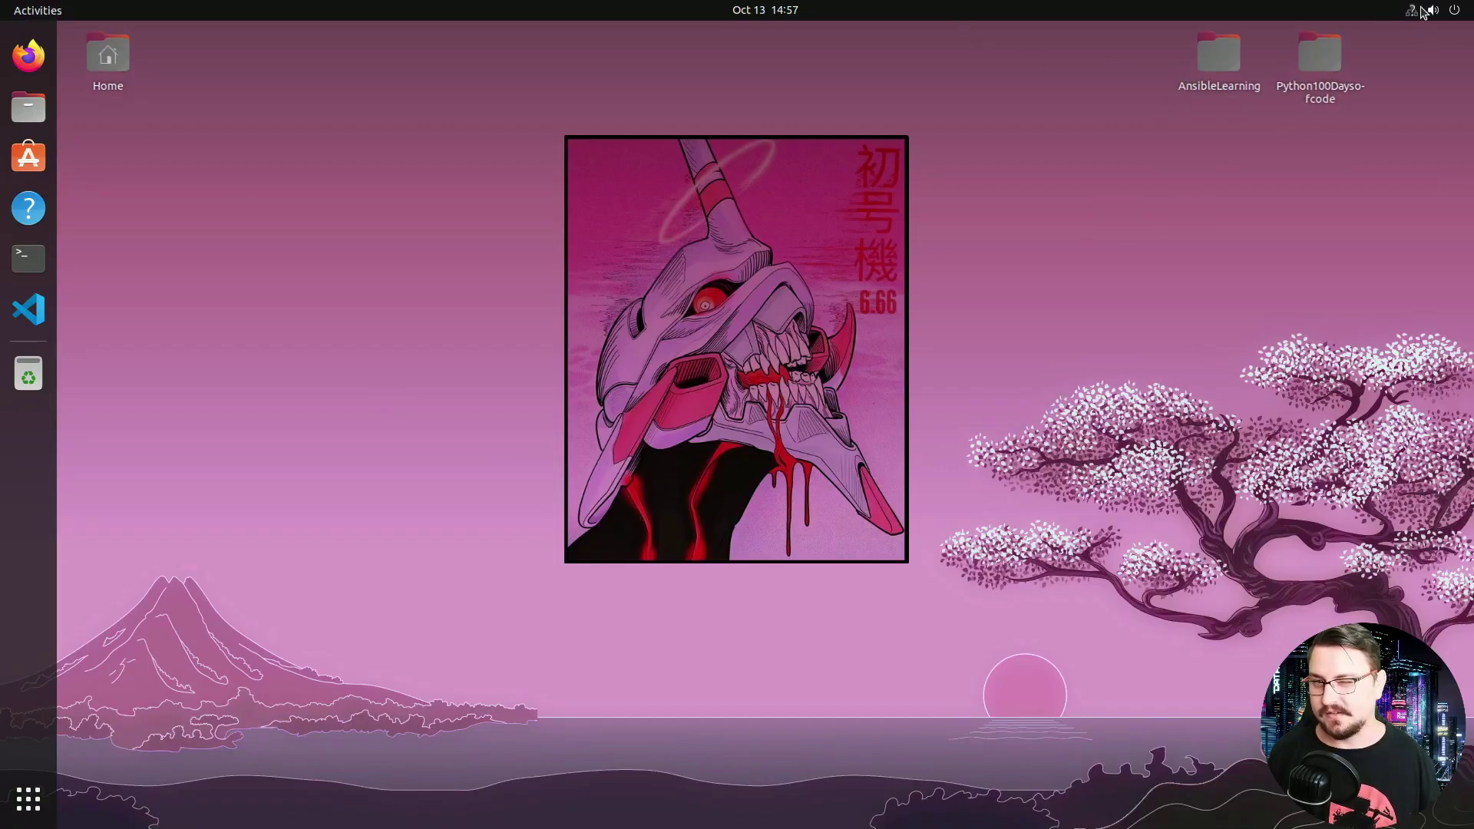
- Ping 8.8.8.8 from Rome's terminal, stop the ping, minimize the terminal and return to WinBox
{"action": "left_click", "coordinate": [30, 260]}
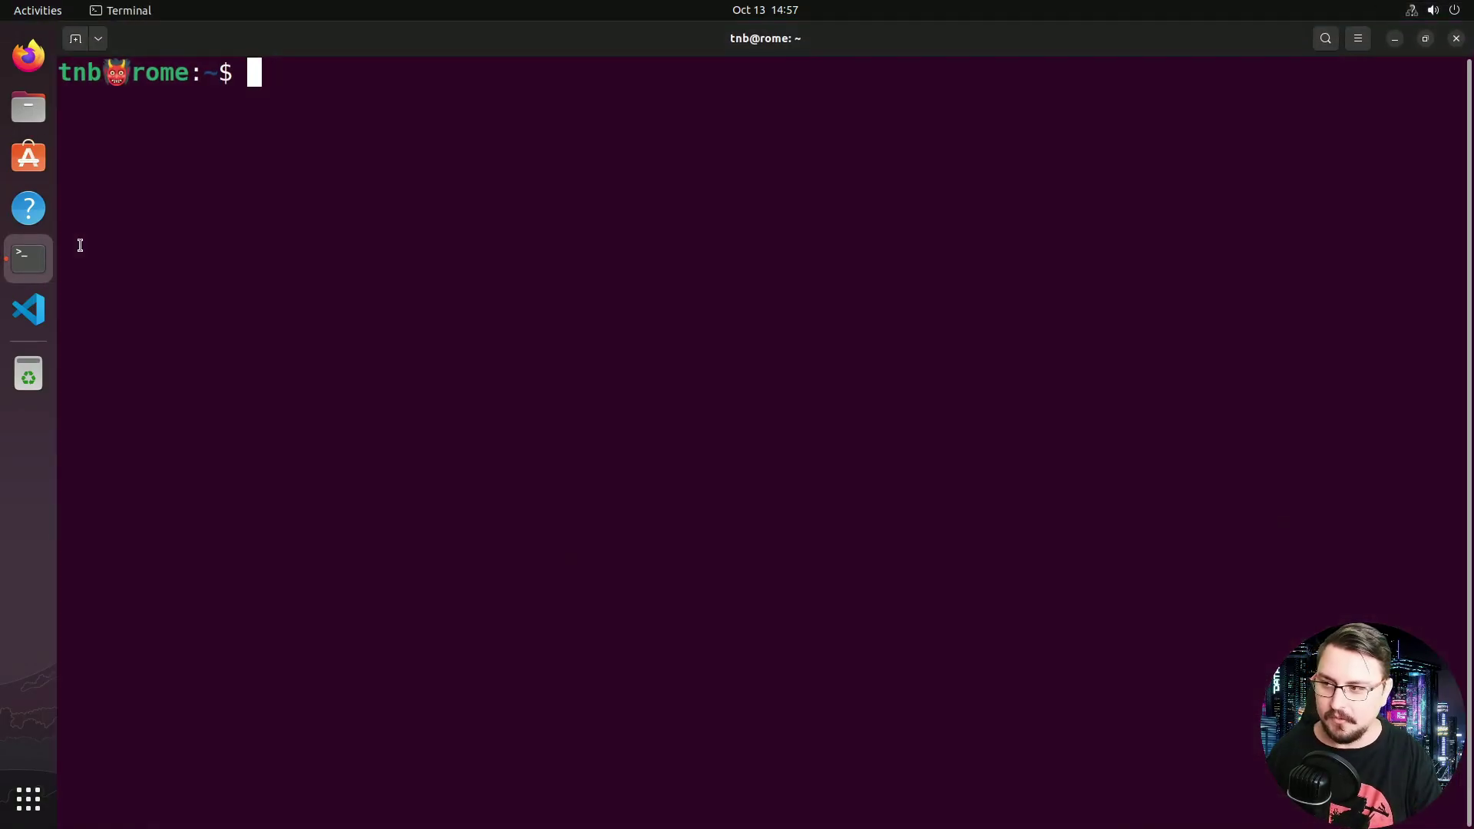
{"action": "key", "text": "Return"}
{"action": "key", "text": "Return"}
{"action": "type", "text": "ping "}
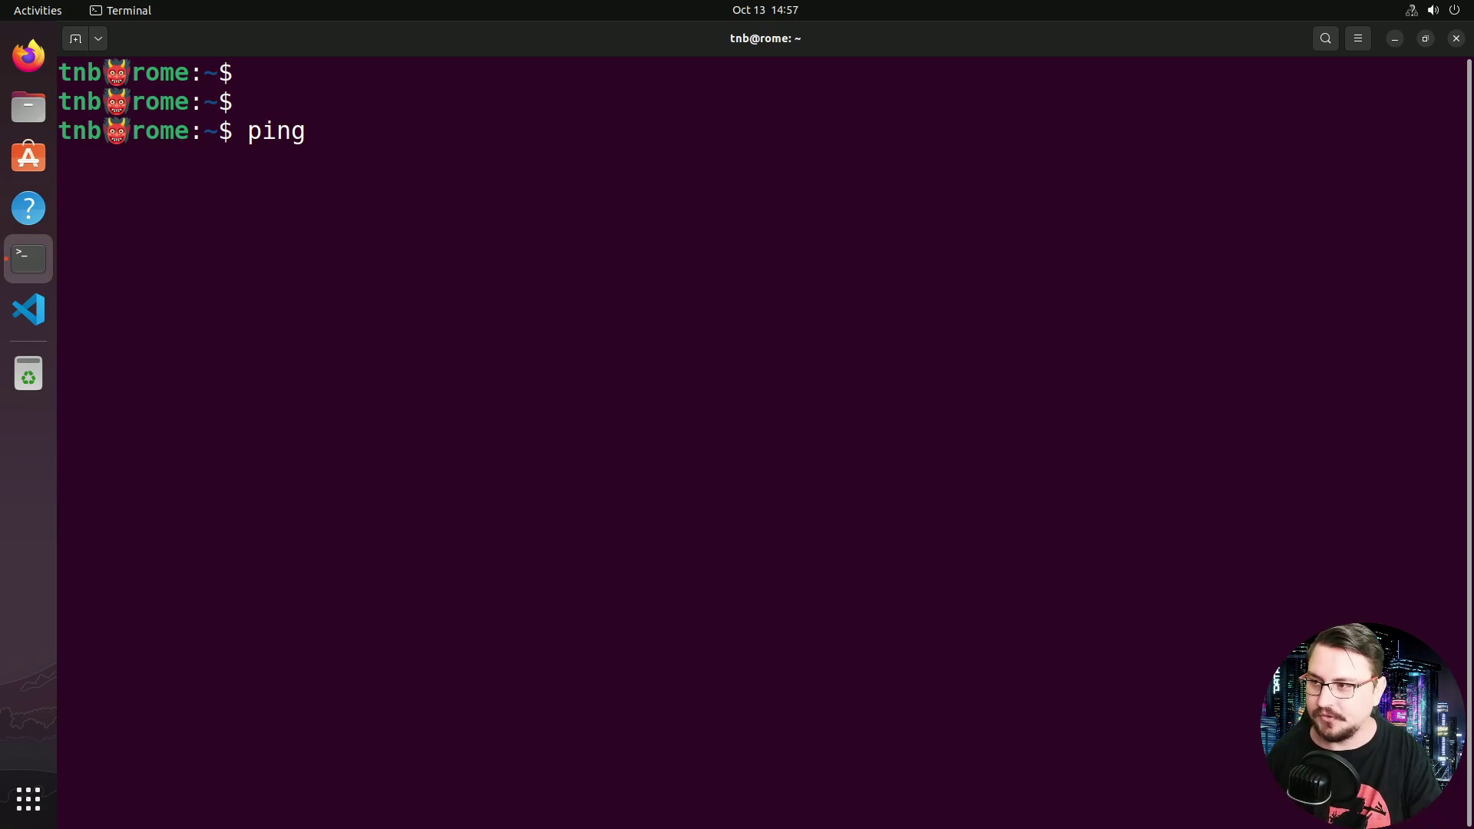
{"action": "type", "text": "8.8.8.8"}
{"action": "key", "text": "Return"}
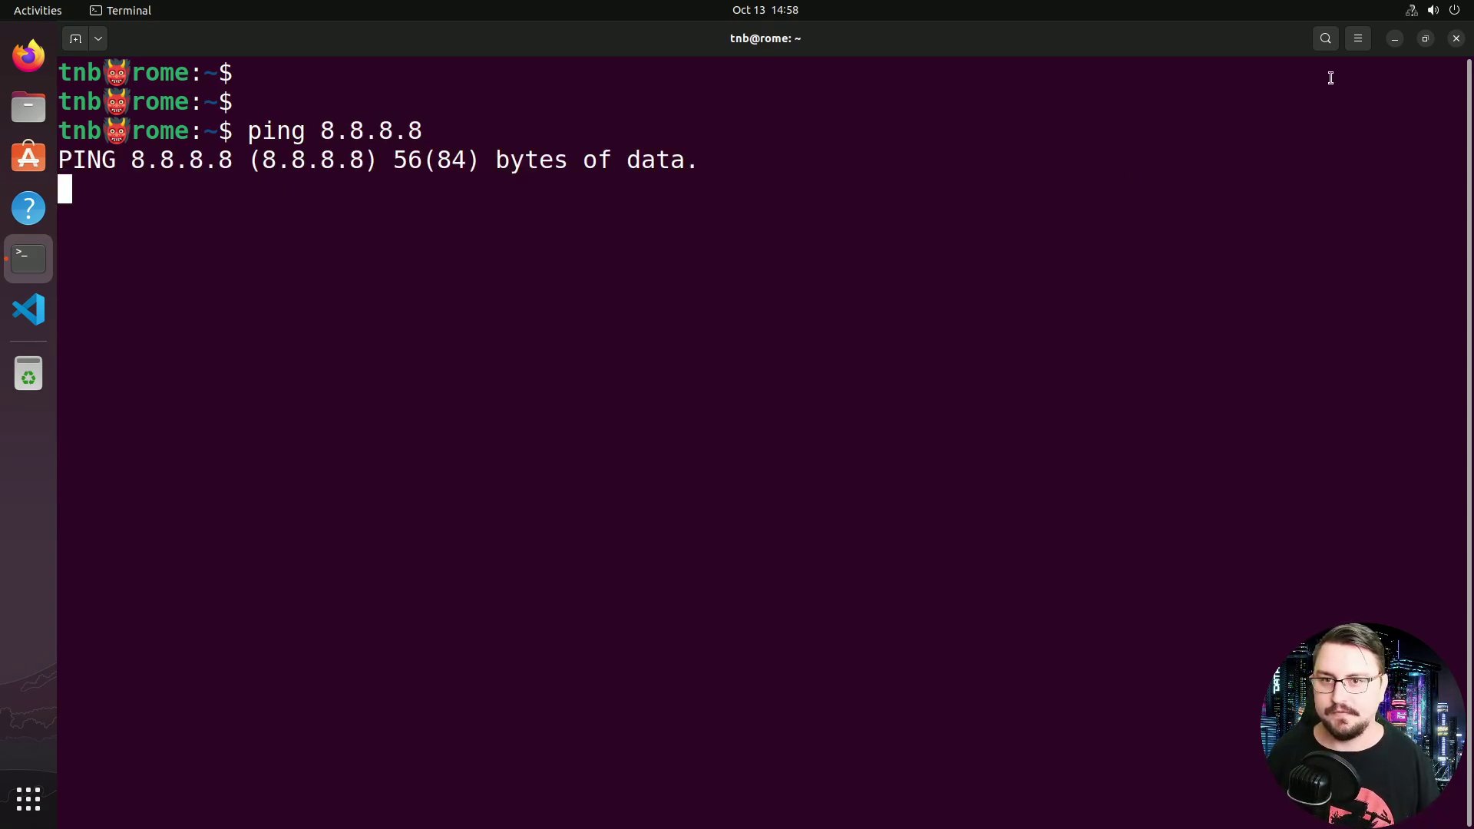
{"action": "key", "text": "ctrl+c"}
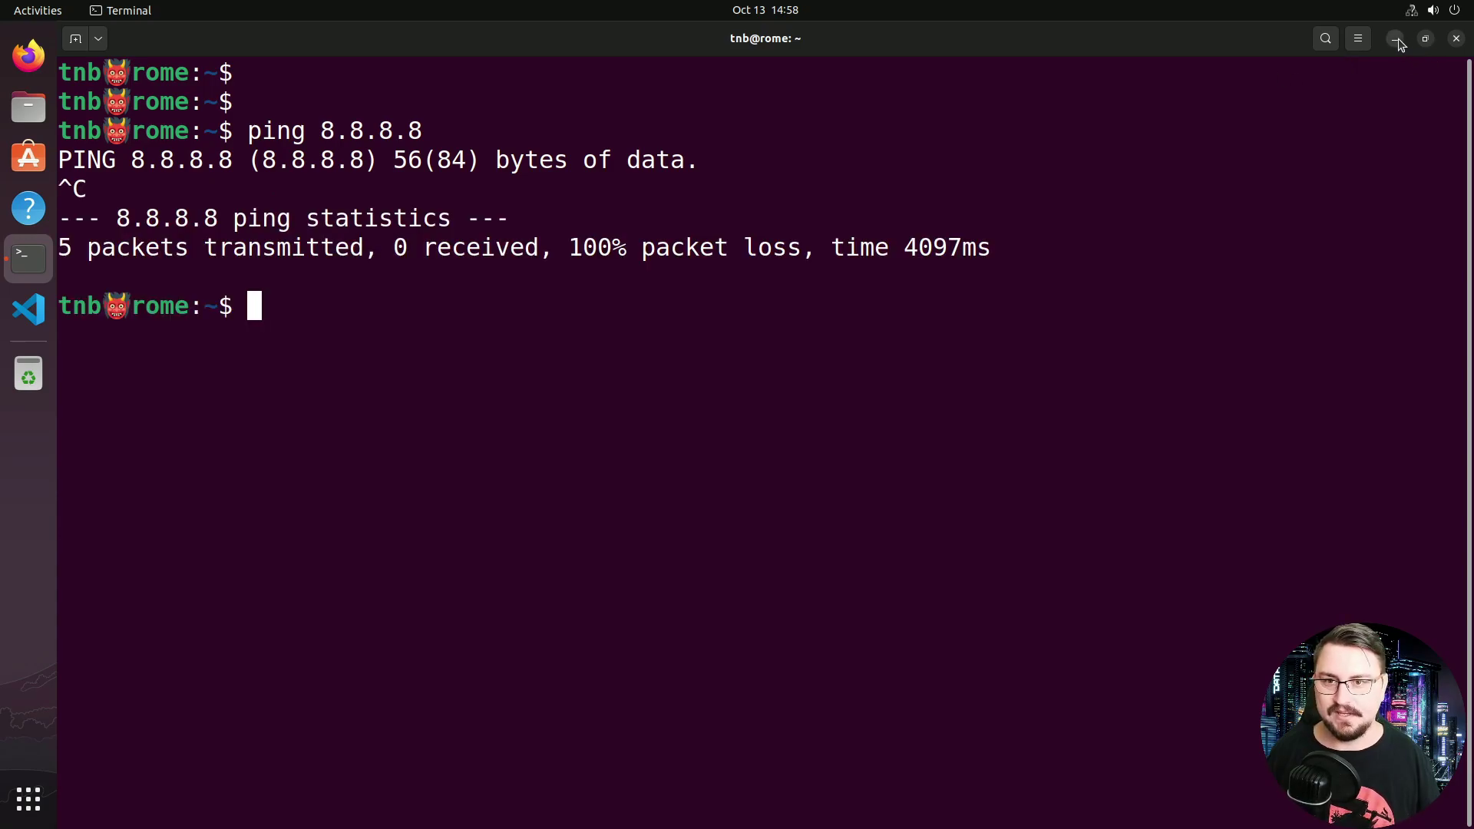
{"action": "left_click", "coordinate": [1396, 40]}
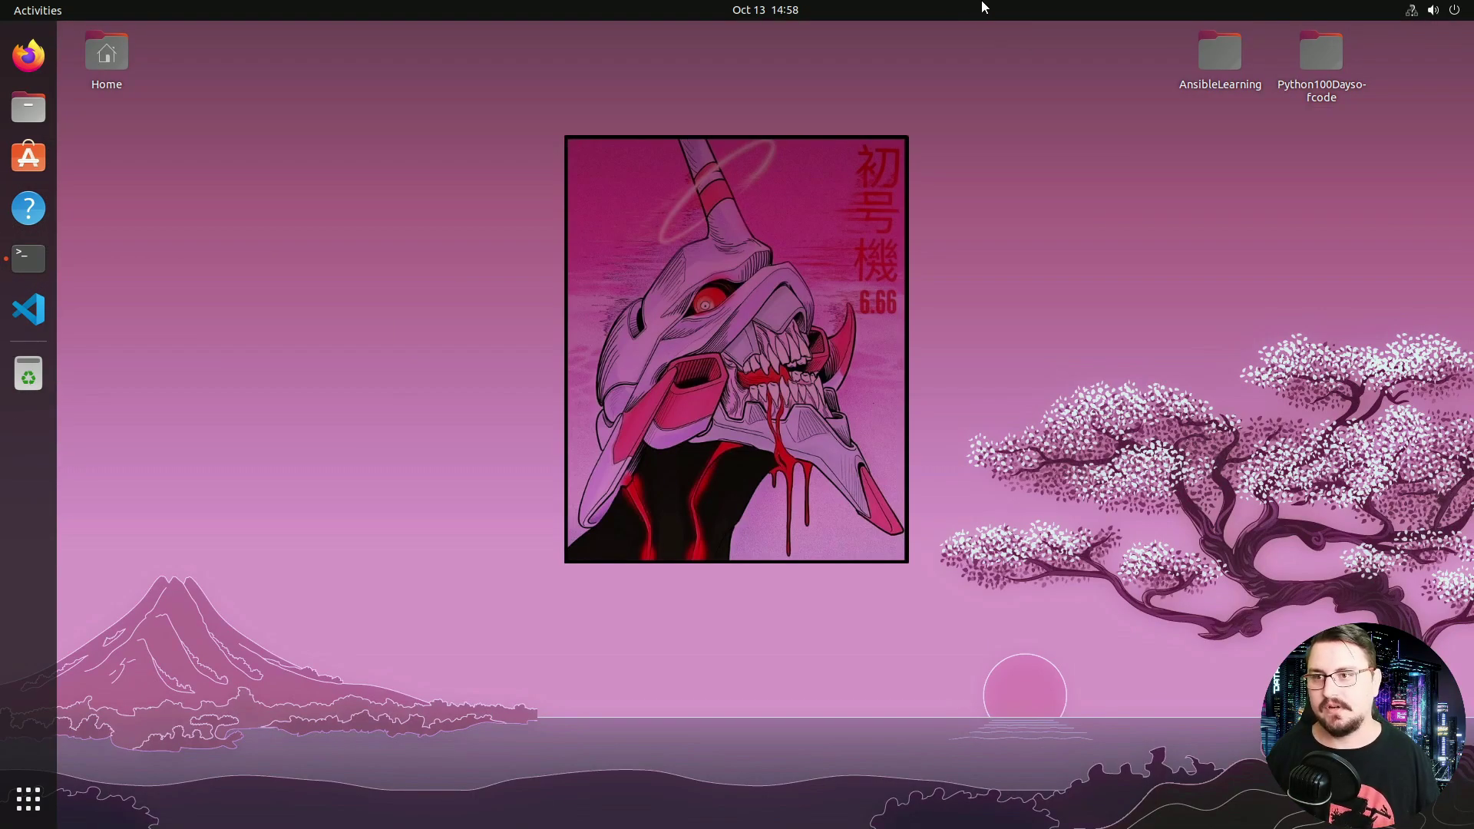
{"action": "key", "text": "ctrl+alt+Return"}
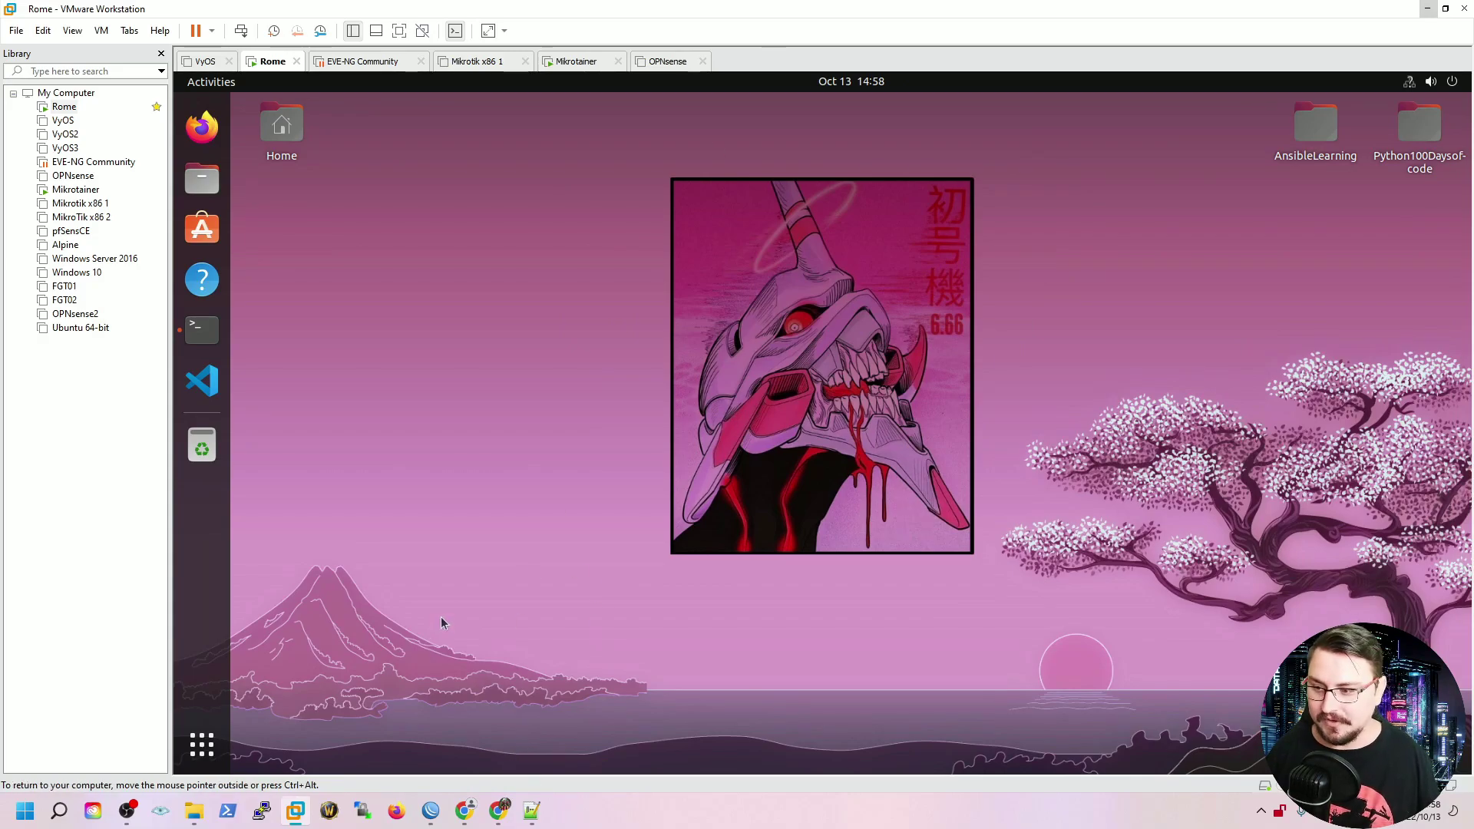
{"action": "left_click", "coordinate": [430, 810]}
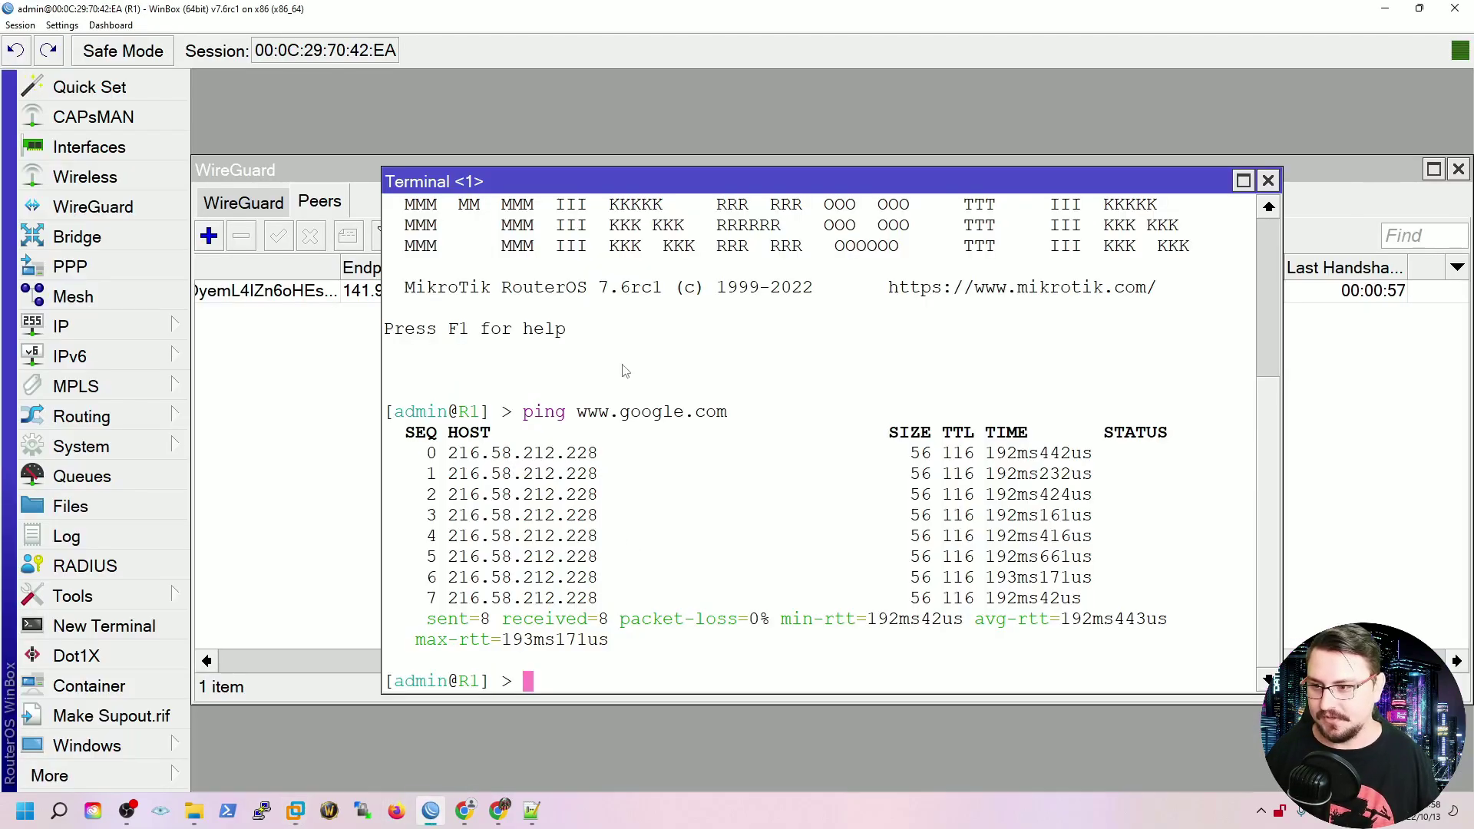
- Add a firewall NAT rule in the srcnat chain with out interface wg-uk1 and action masquerade
{"action": "left_click", "coordinate": [270, 375]}
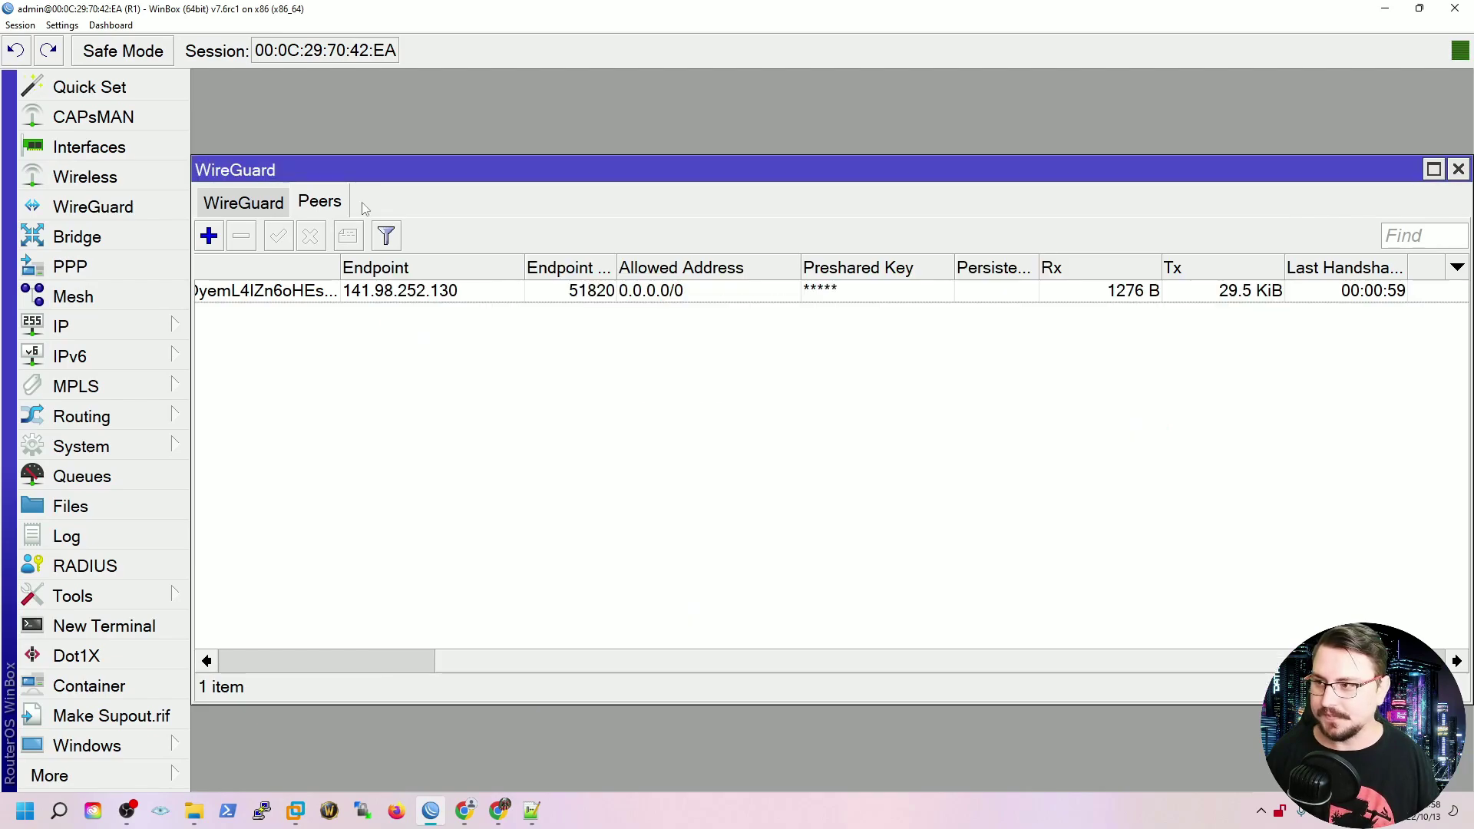
{"action": "left_click", "coordinate": [146, 326]}
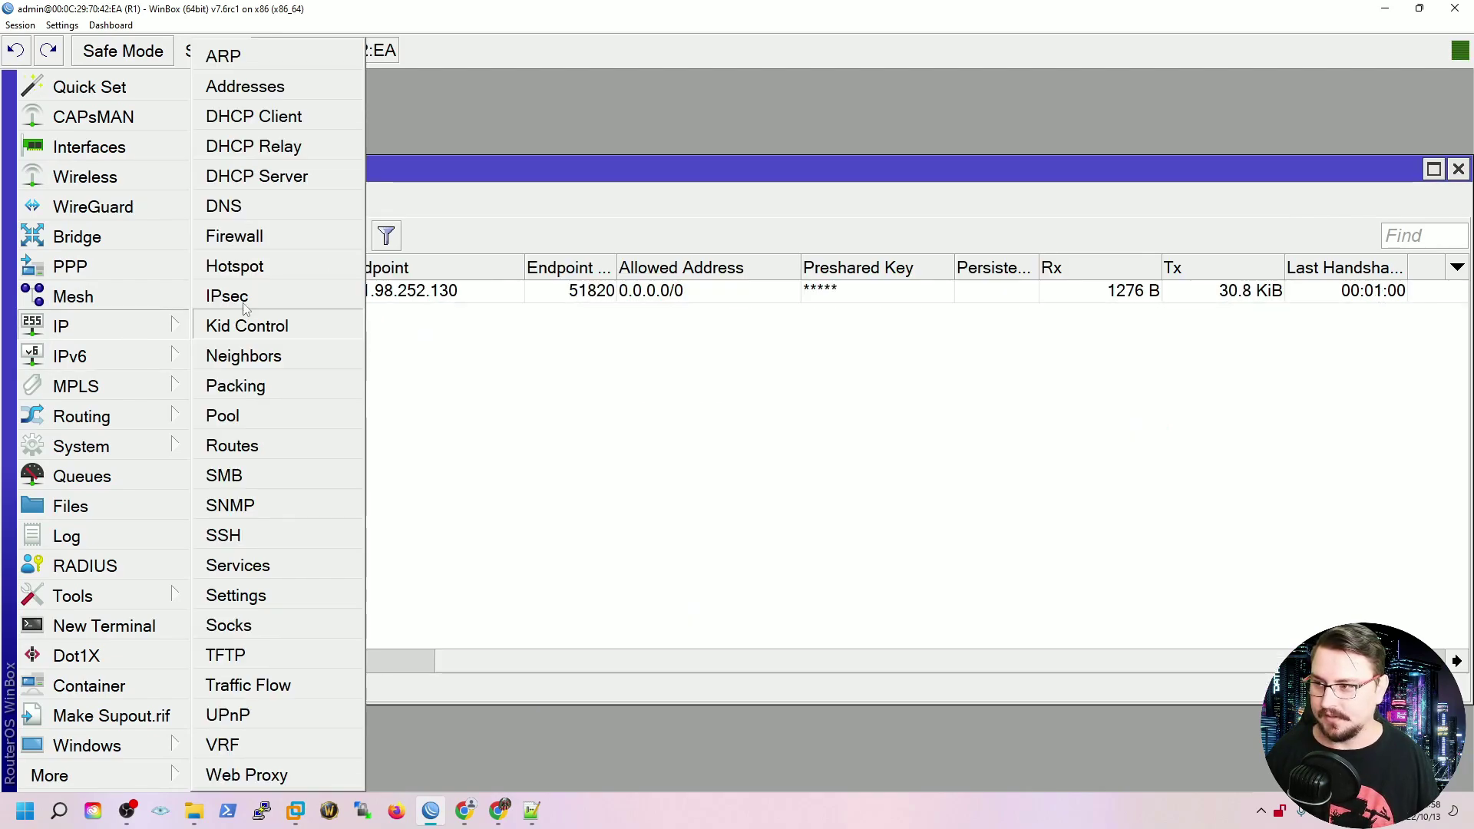
{"action": "left_click", "coordinate": [289, 241]}
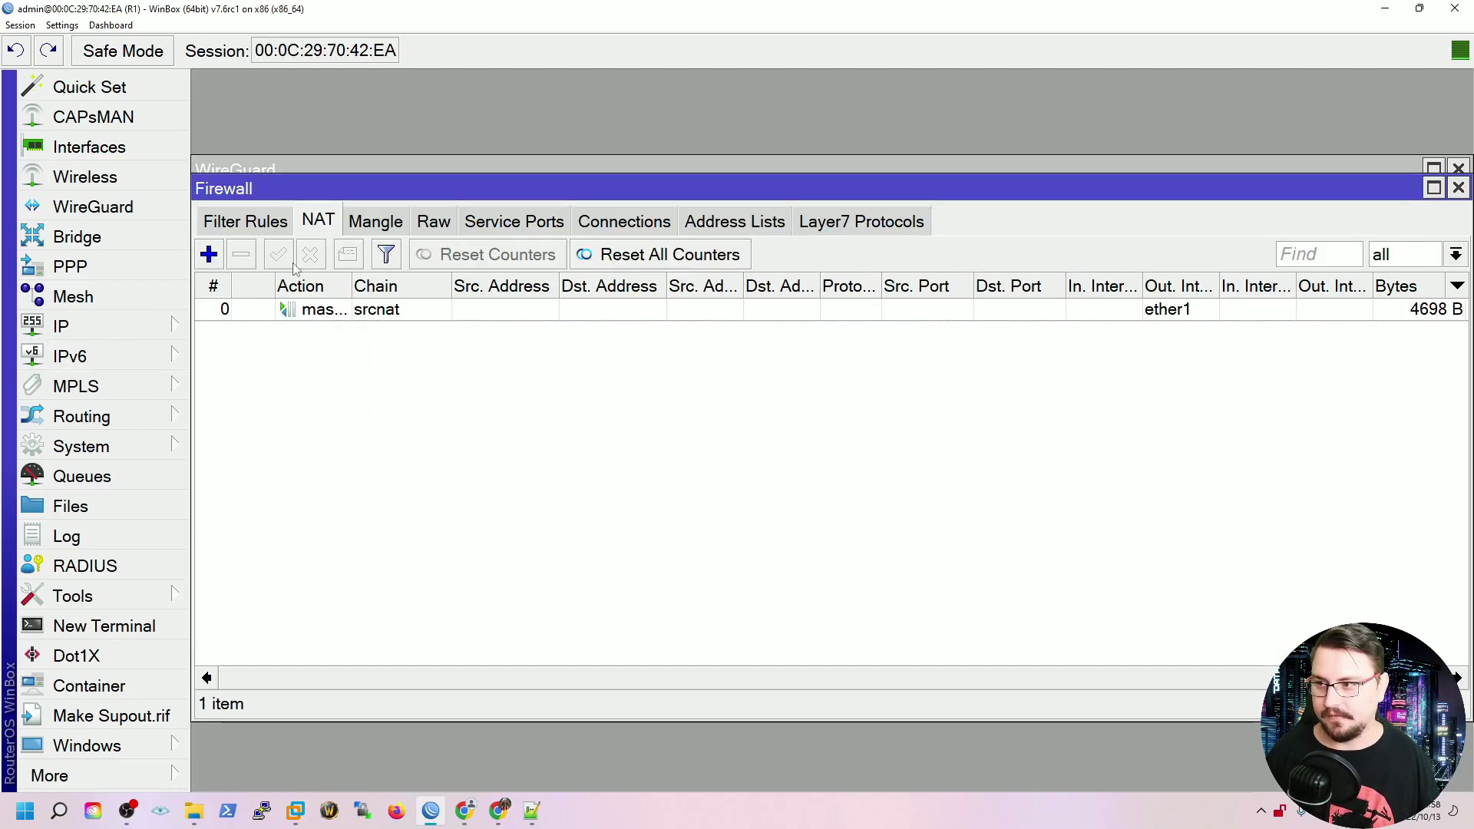
{"action": "left_click", "coordinate": [209, 254]}
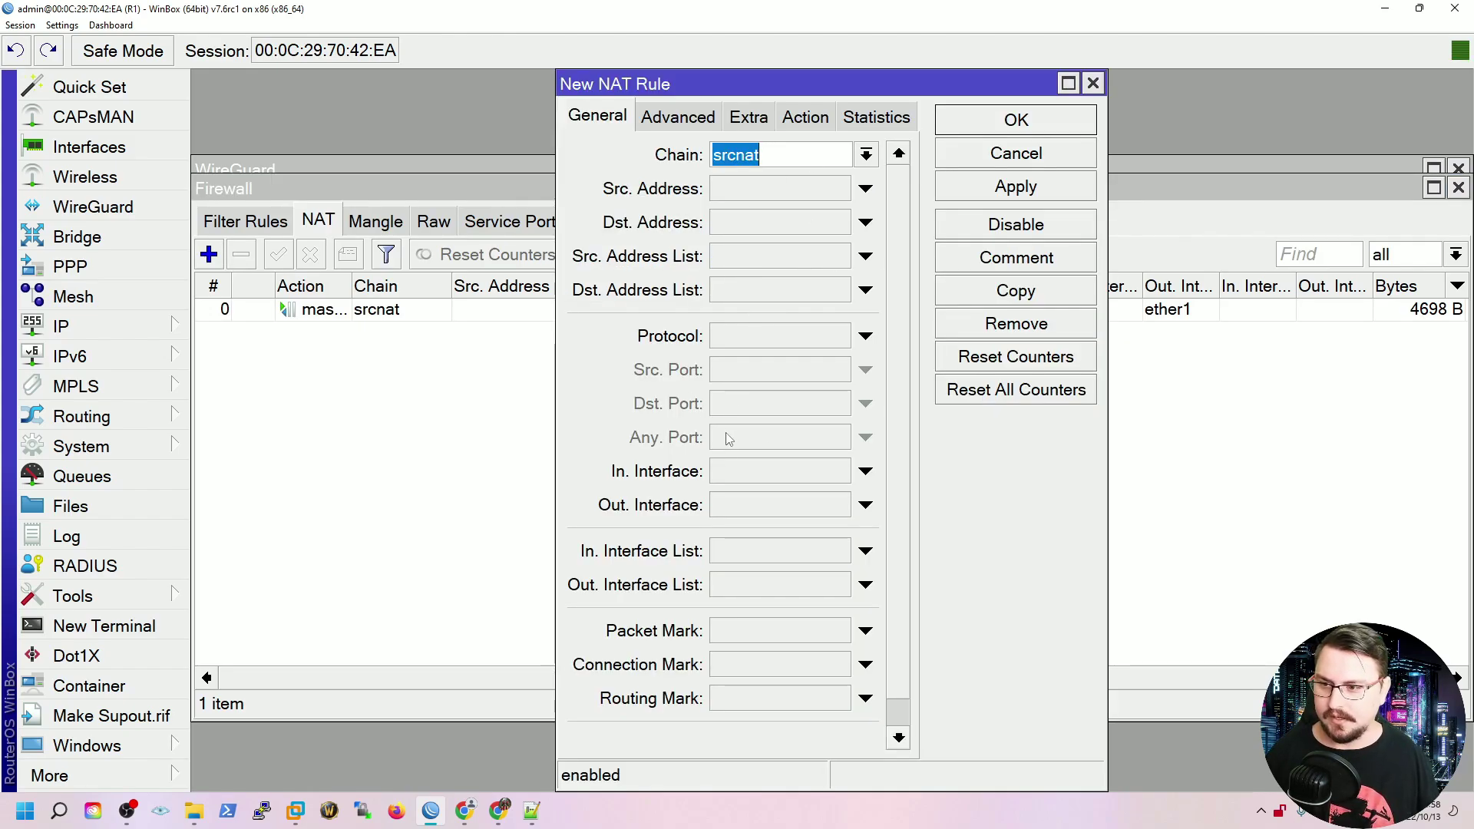
{"action": "left_click", "coordinate": [865, 504]}
{"action": "left_click", "coordinate": [844, 504]}
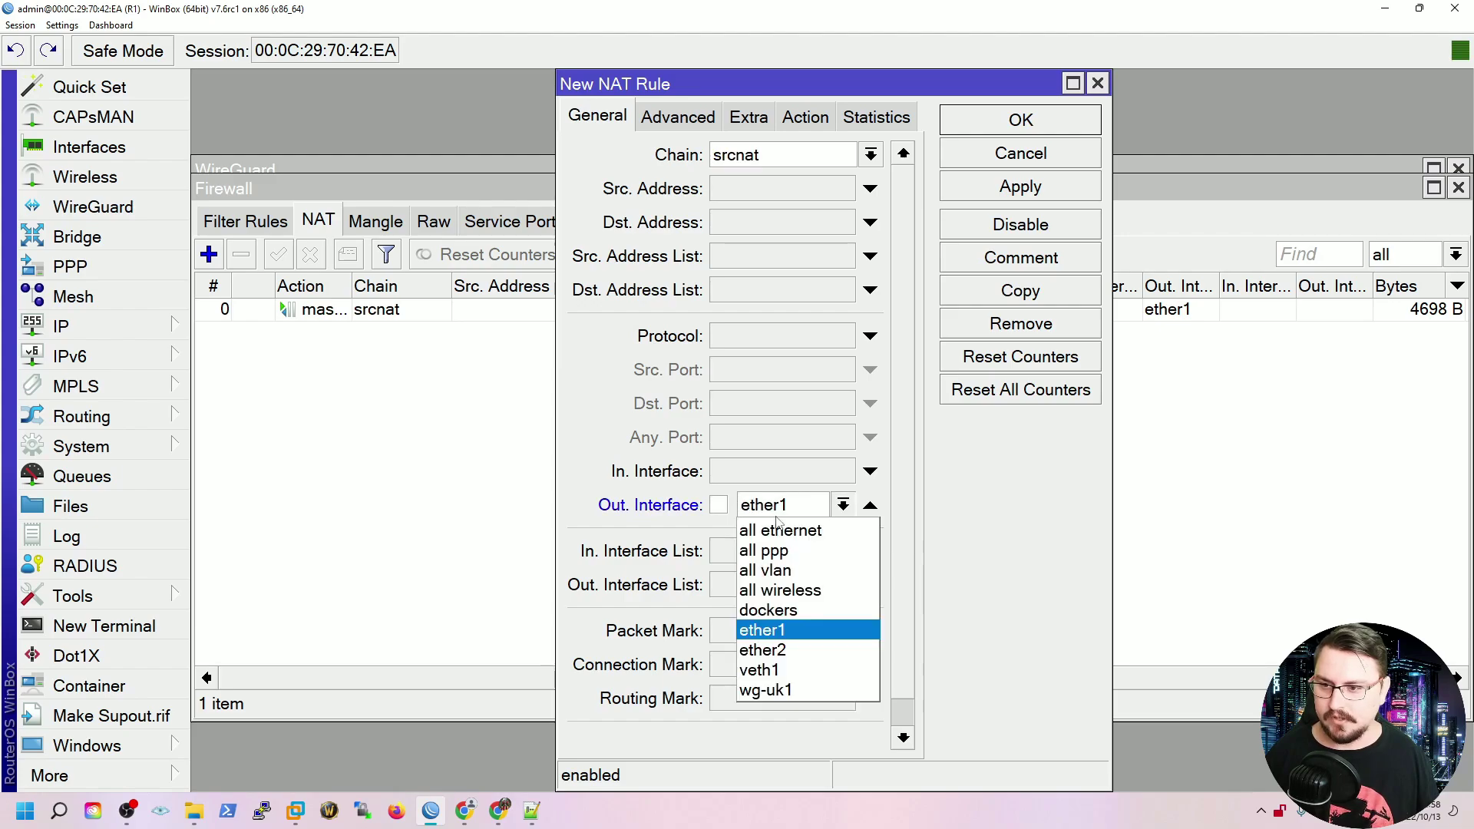
{"action": "left_click", "coordinate": [777, 690]}
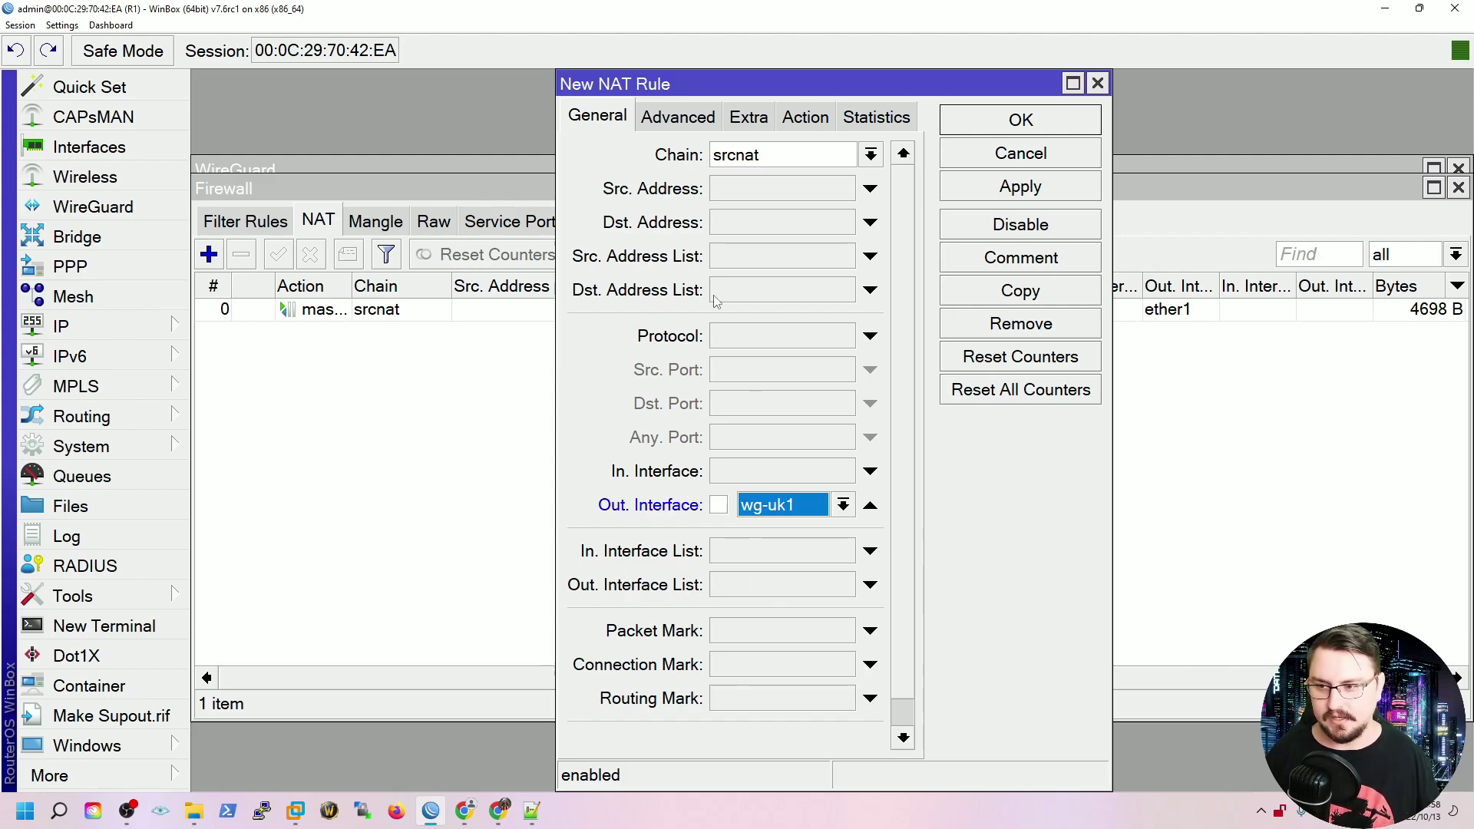
{"action": "left_click", "coordinate": [810, 119]}
{"action": "left_click", "coordinate": [814, 155]}
{"action": "left_click", "coordinate": [814, 300]}
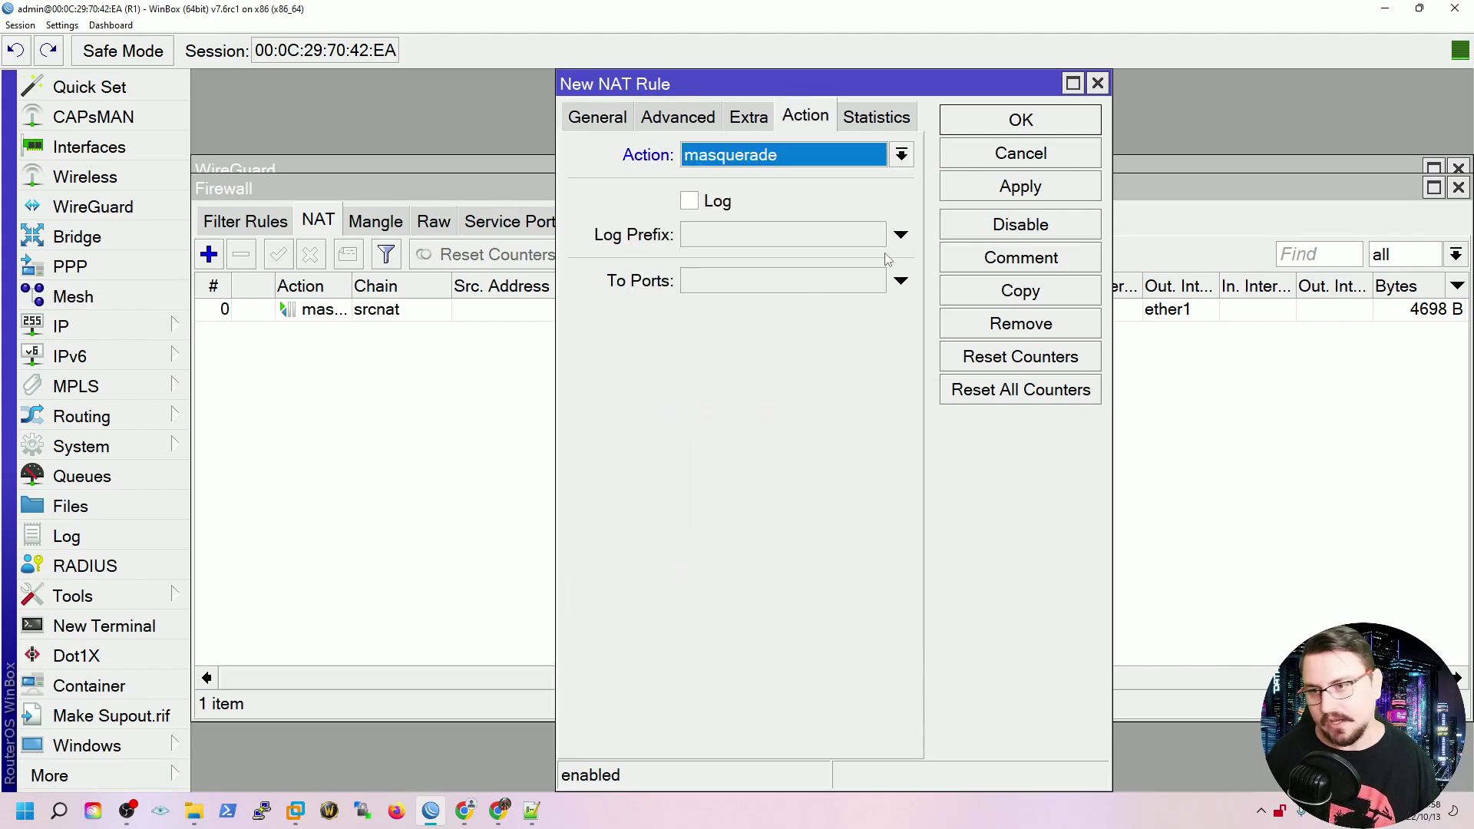
{"action": "left_click", "coordinate": [975, 186]}
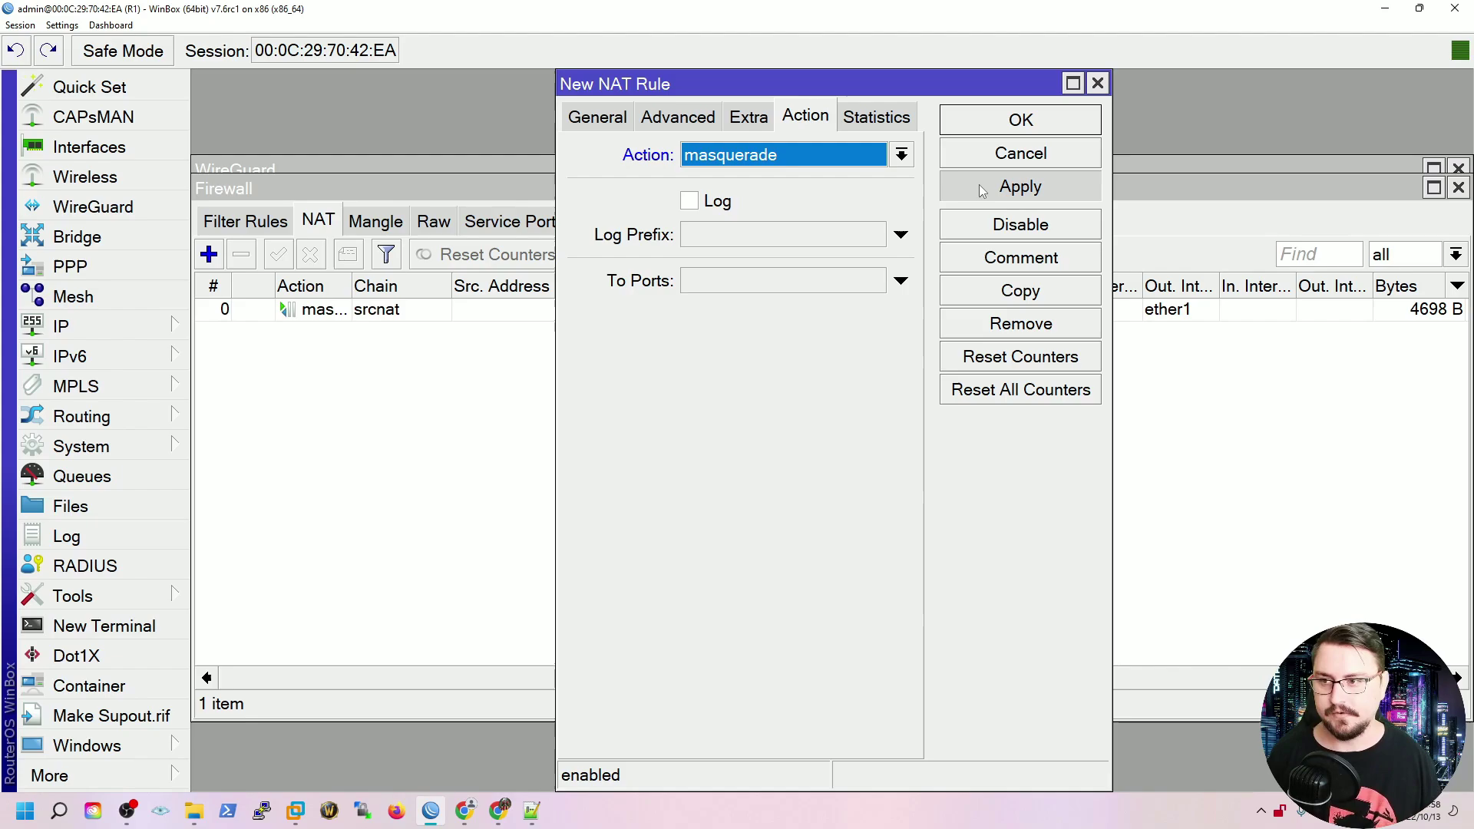
{"action": "left_click", "coordinate": [985, 136]}
- Enable the wg-uk1 masquerade rule in the firewall's NAT list
{"action": "left_click", "coordinate": [983, 334]}
{"action": "left_click", "coordinate": [967, 311]}
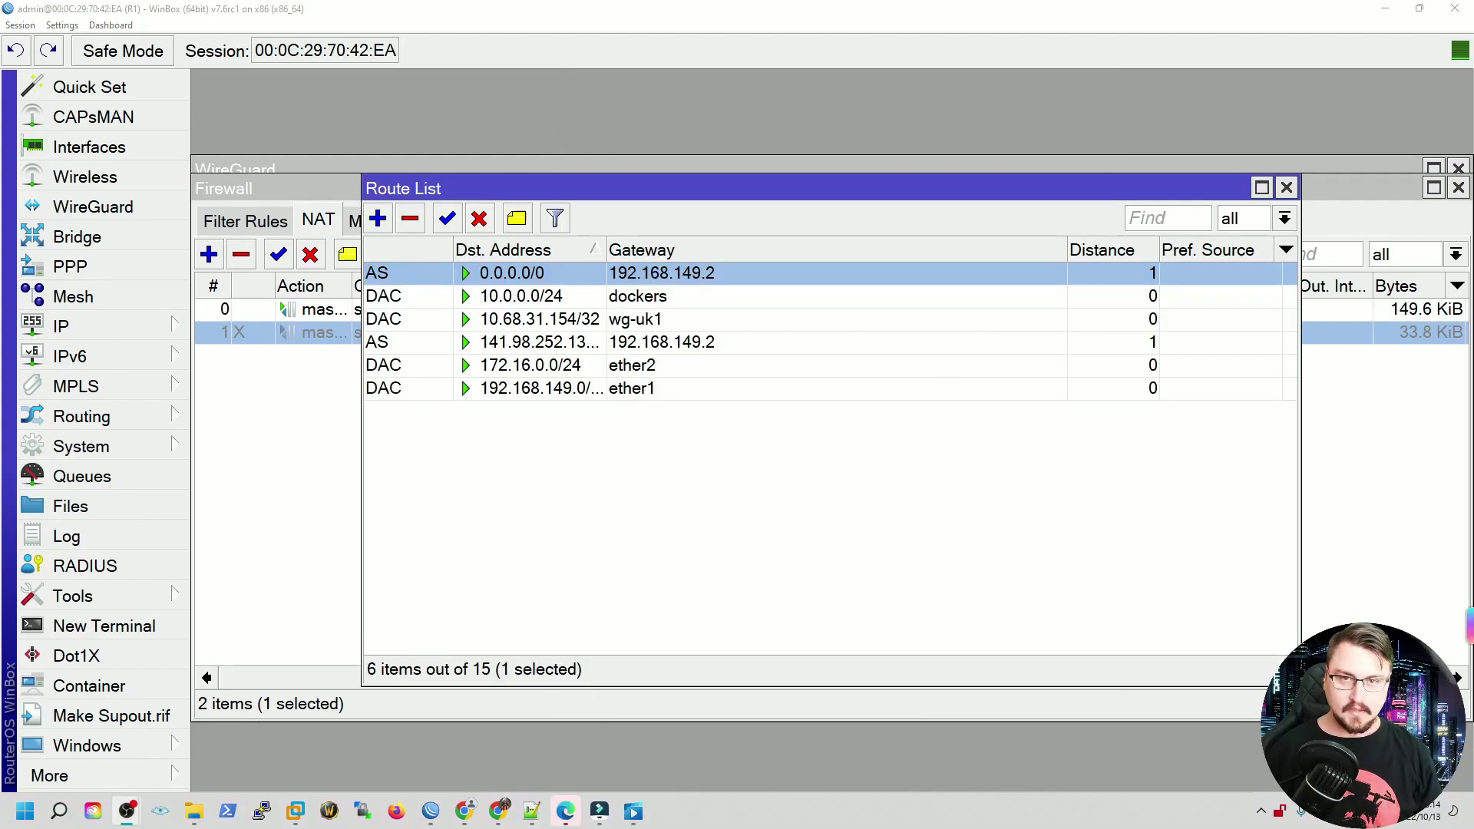
{"action": "left_click", "coordinate": [1278, 490]}
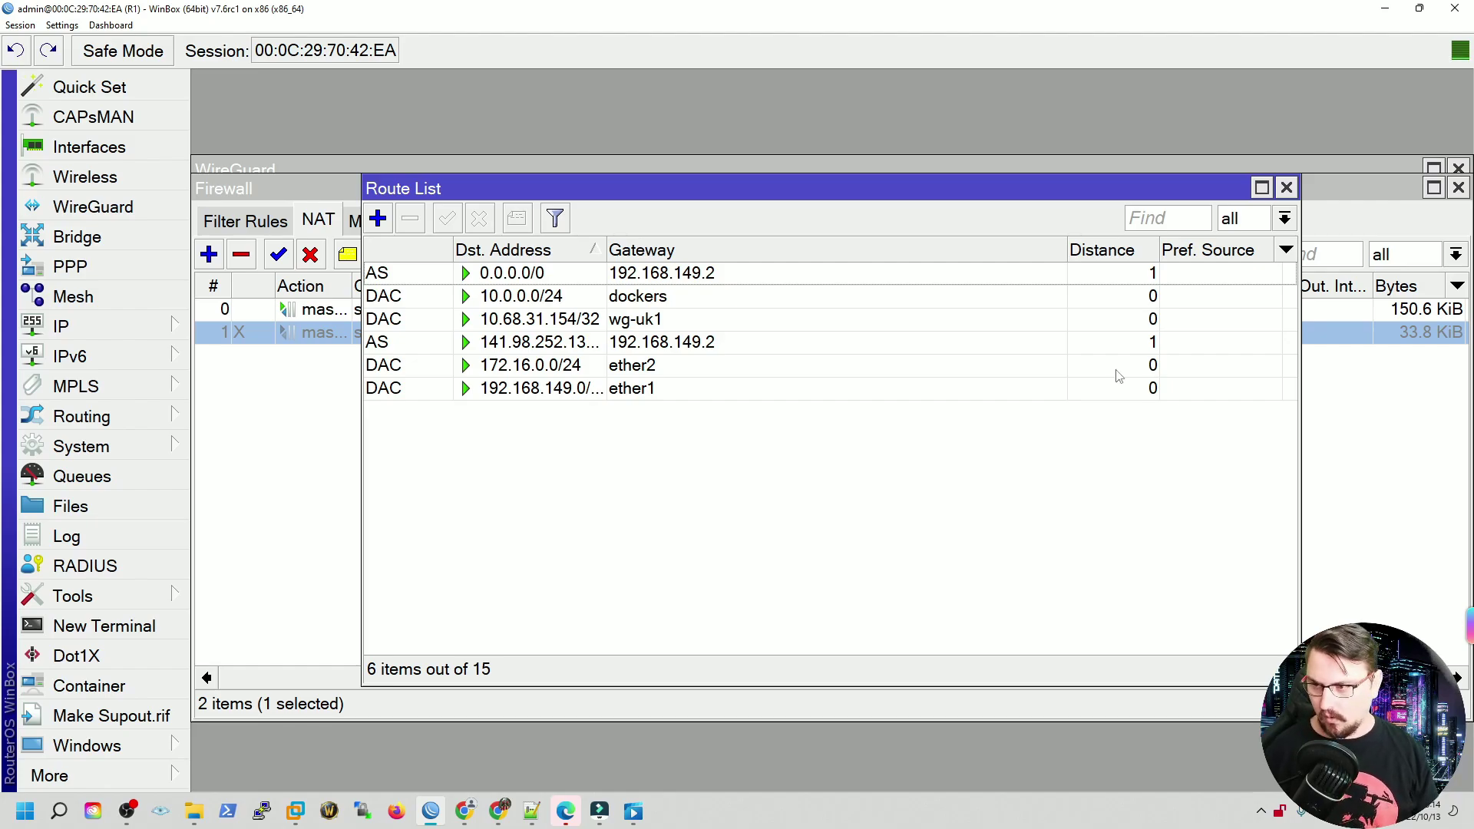
{"action": "left_click", "coordinate": [335, 344]}
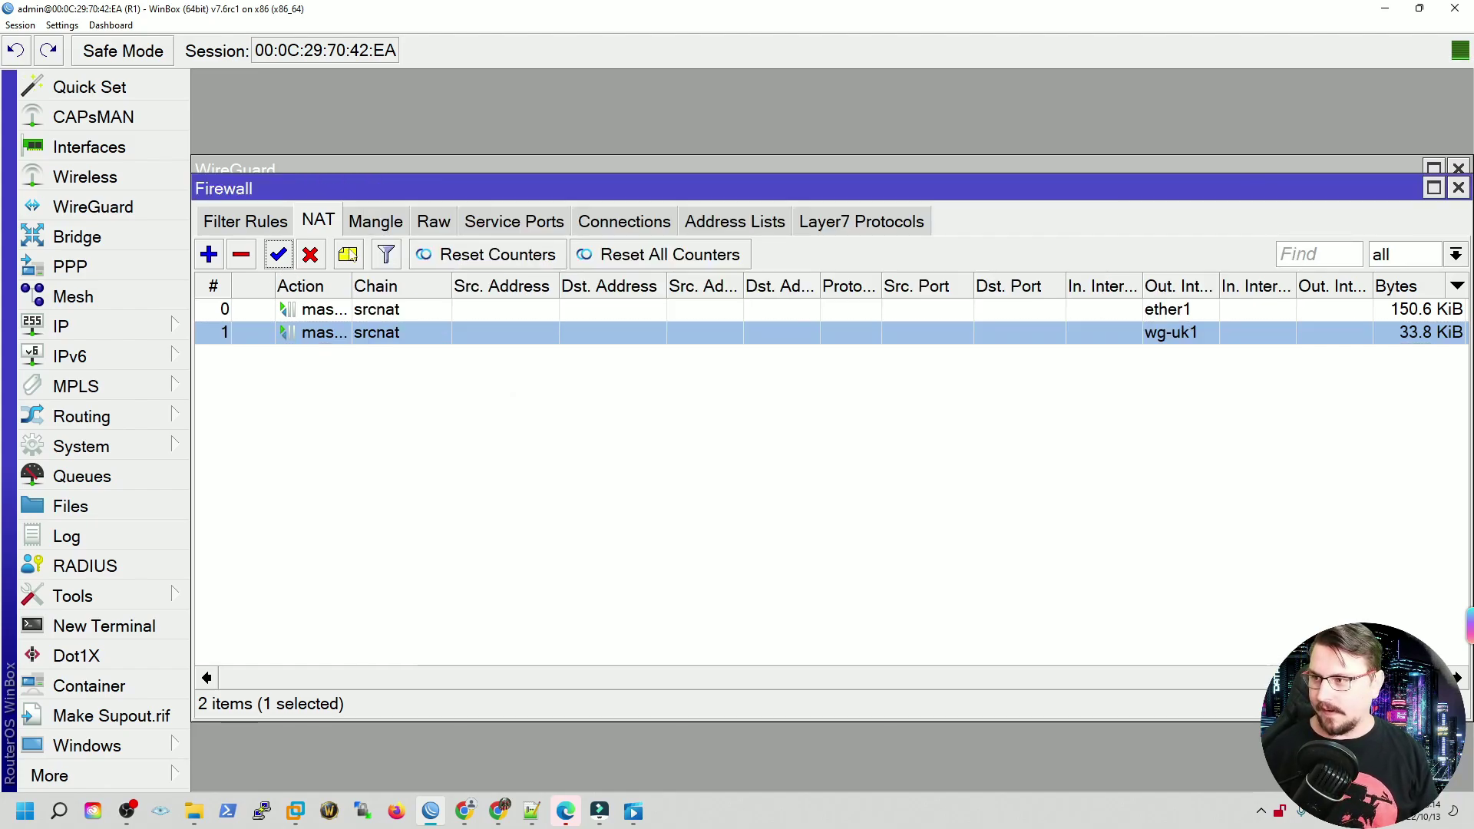
- Start a new firewall filter rule on the output chain and activate its destination address for entry
{"action": "left_click", "coordinate": [245, 221]}
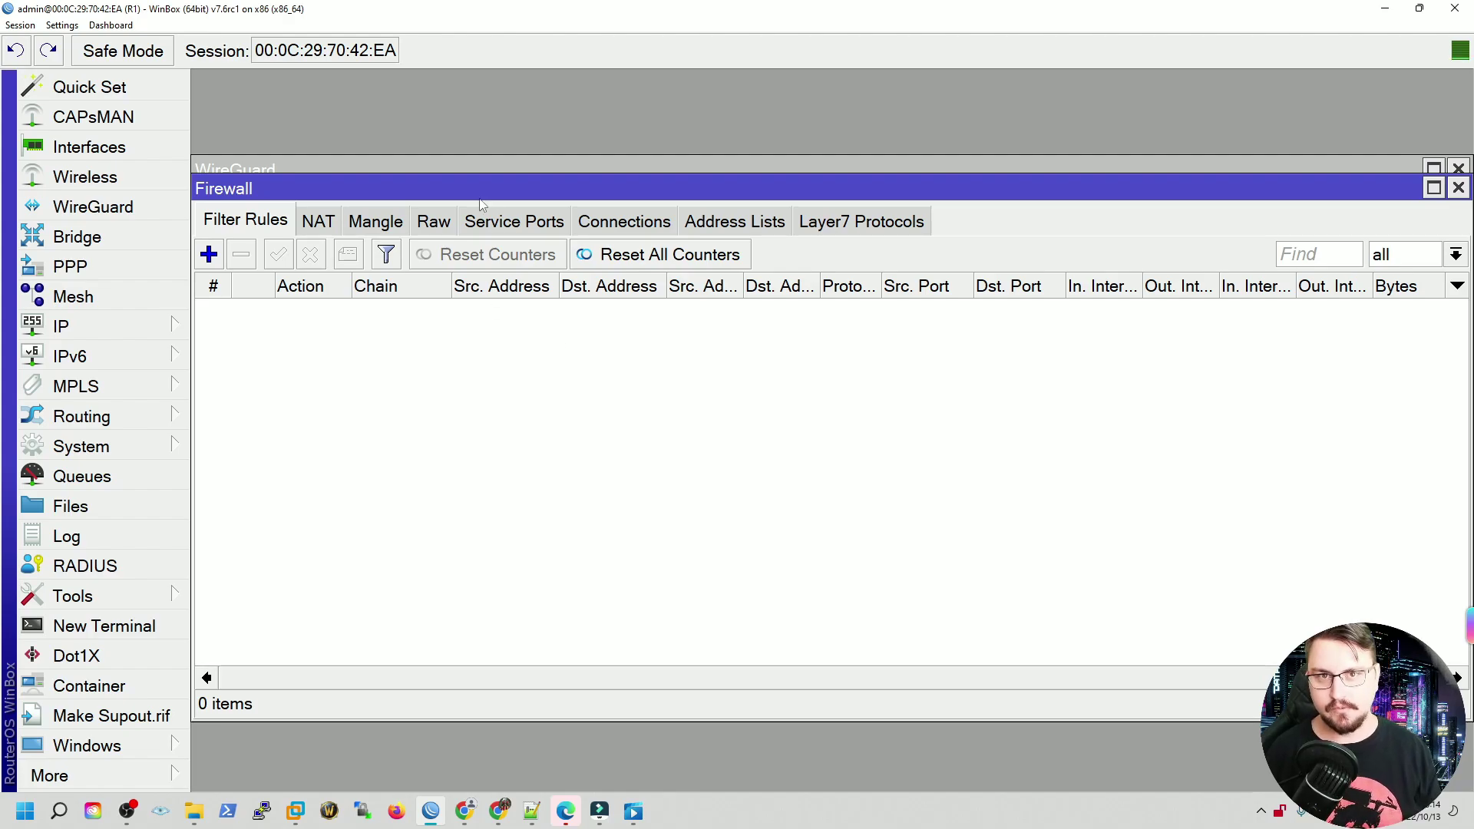
{"action": "left_click", "coordinate": [208, 254]}
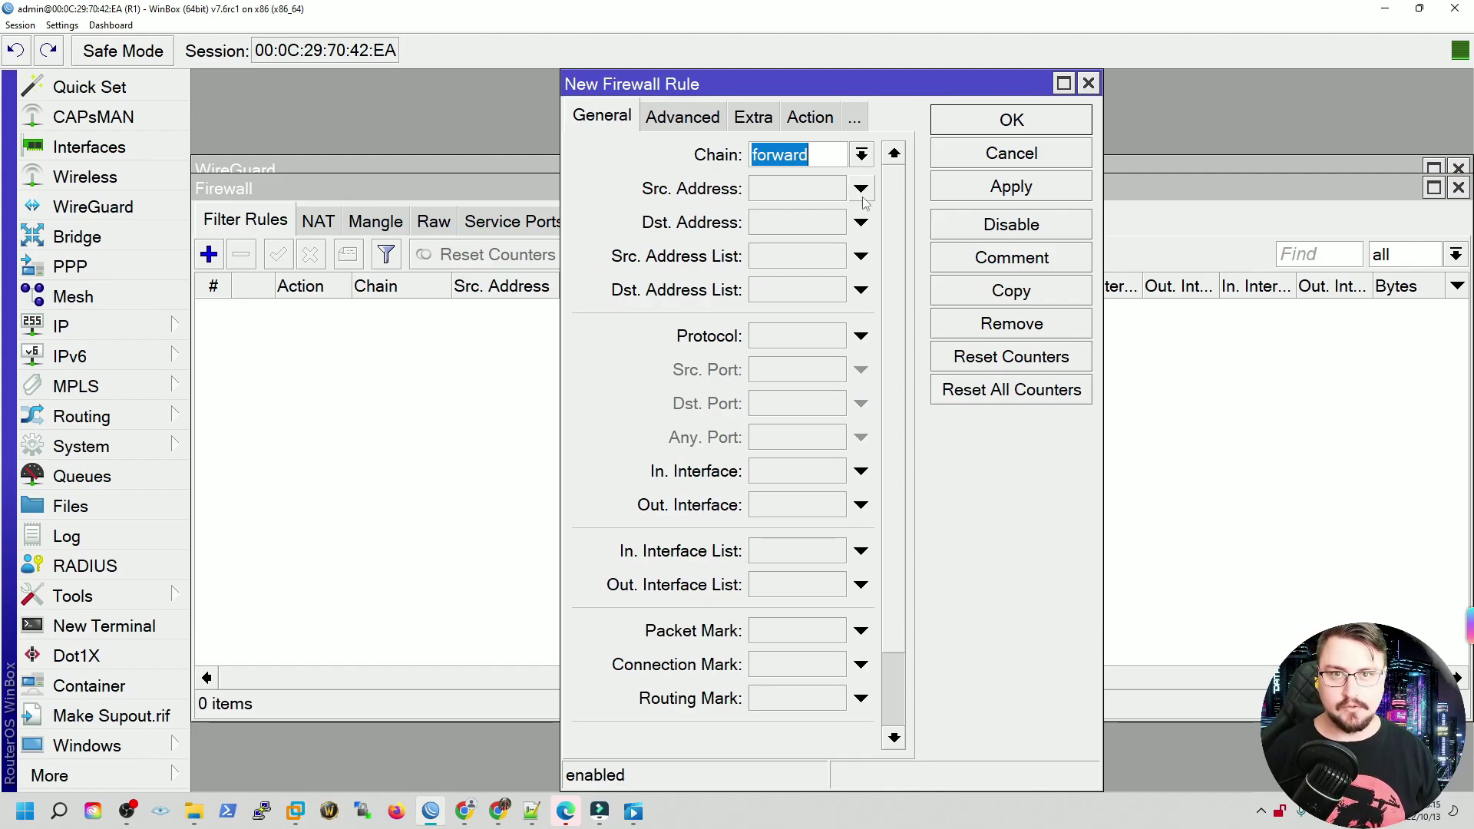
{"action": "left_click", "coordinate": [862, 154]}
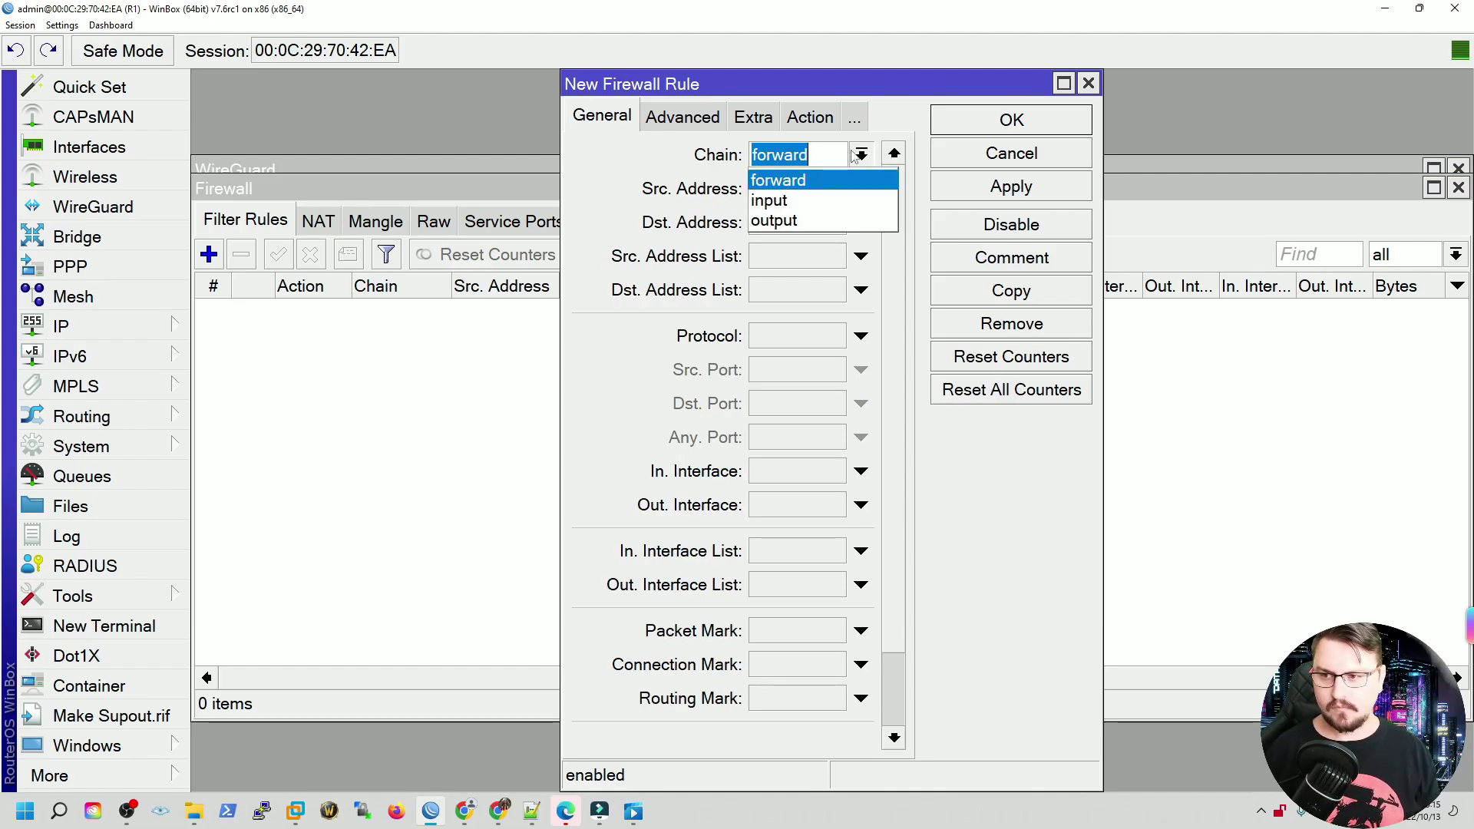
{"action": "left_click", "coordinate": [860, 221]}
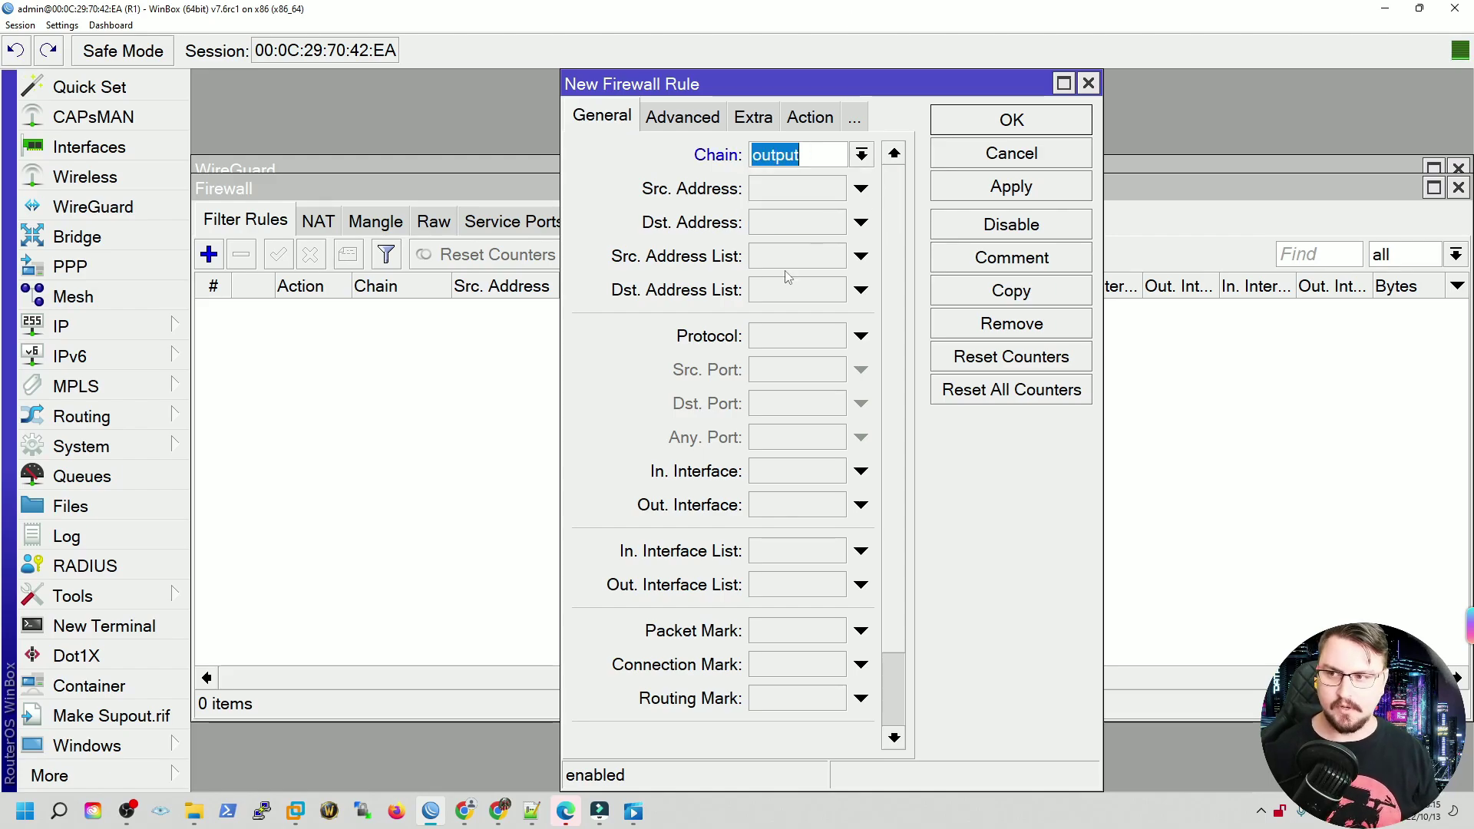
{"action": "left_click", "coordinate": [775, 222]}
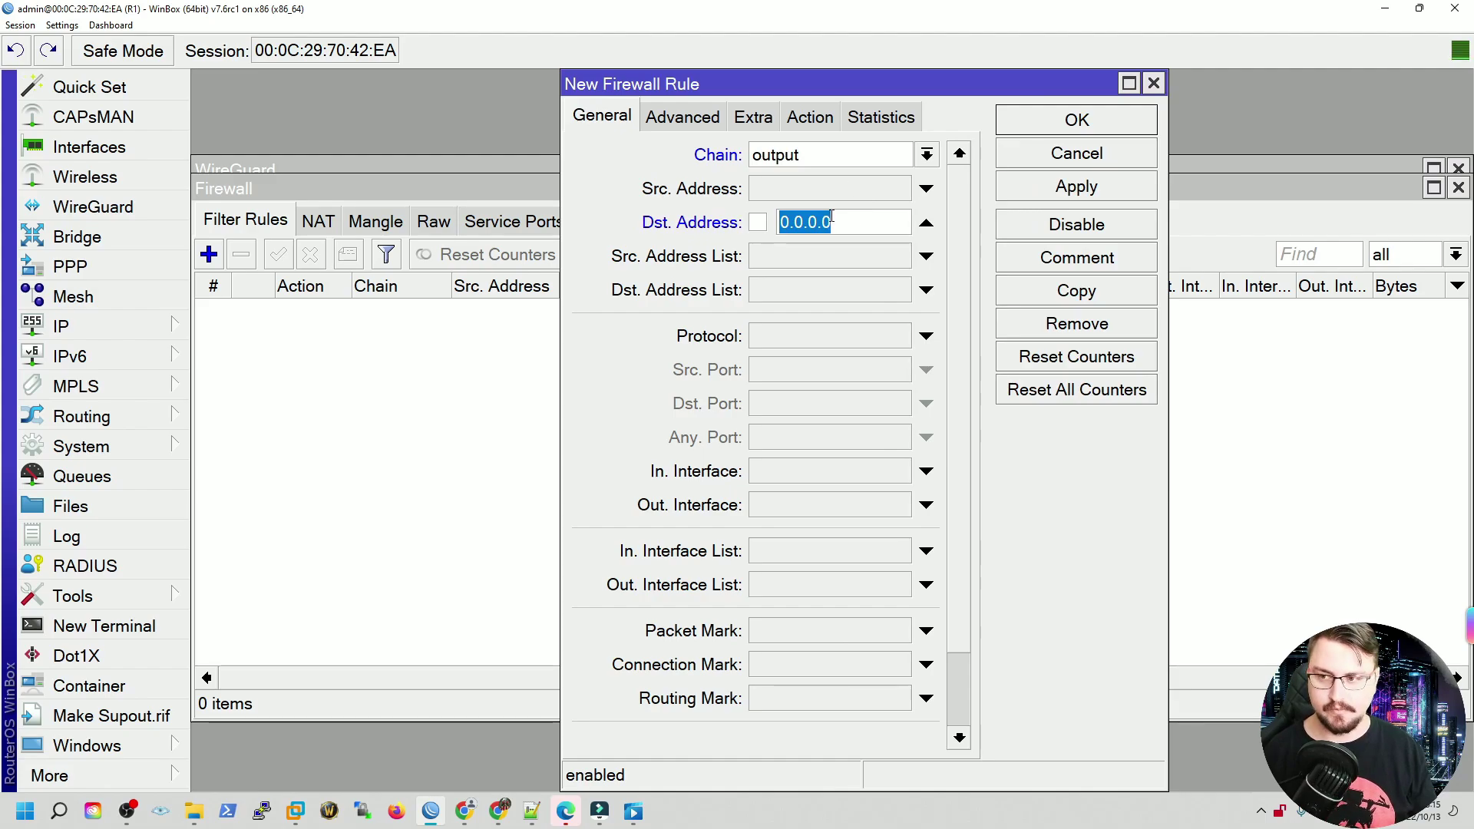
- Copy the destination address 141.98.252.130 from the static route to the WireGuard server in the IP route list
{"action": "left_click", "coordinate": [178, 325]}
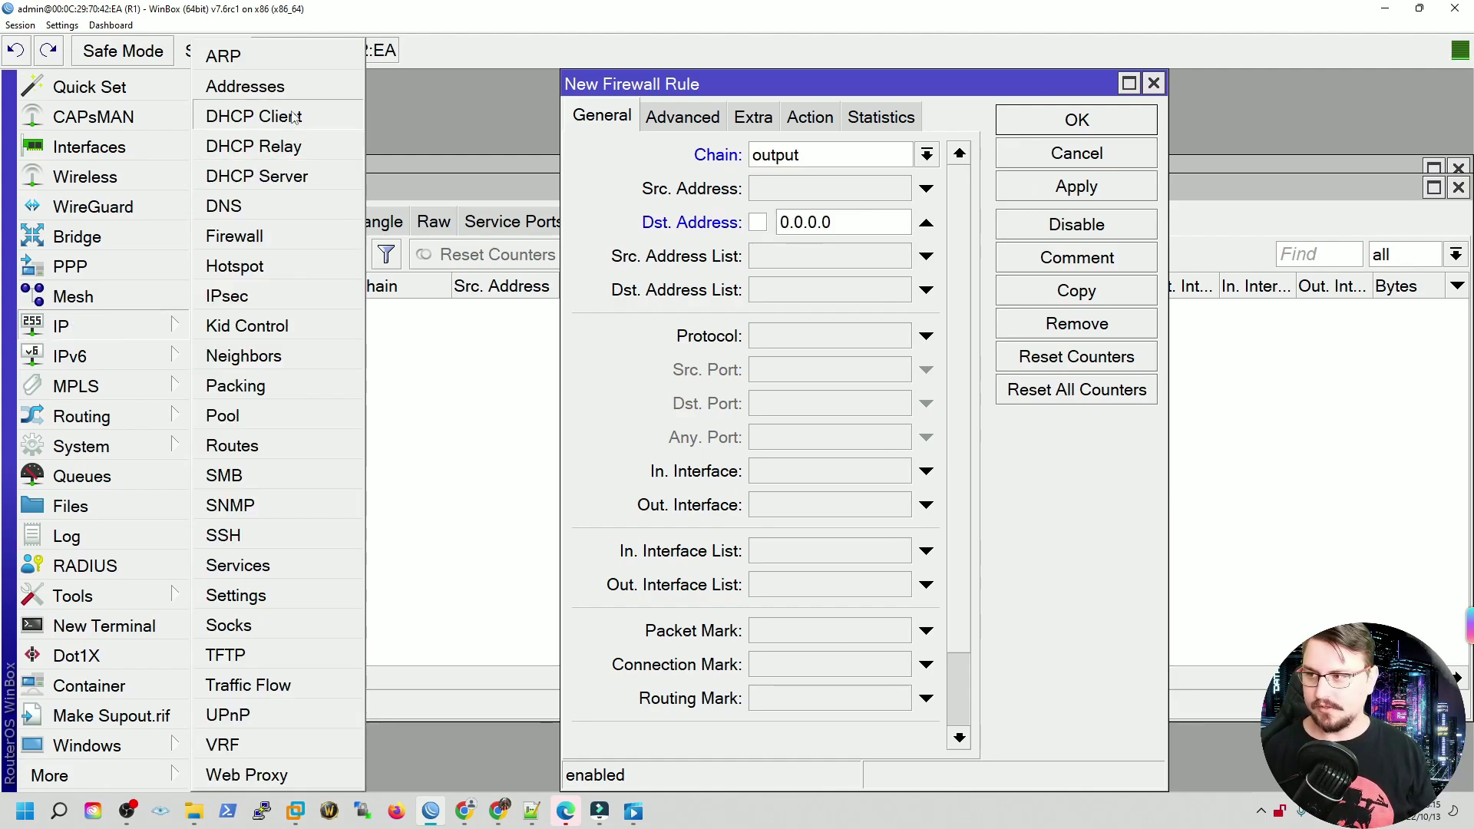
{"action": "left_click", "coordinate": [253, 450]}
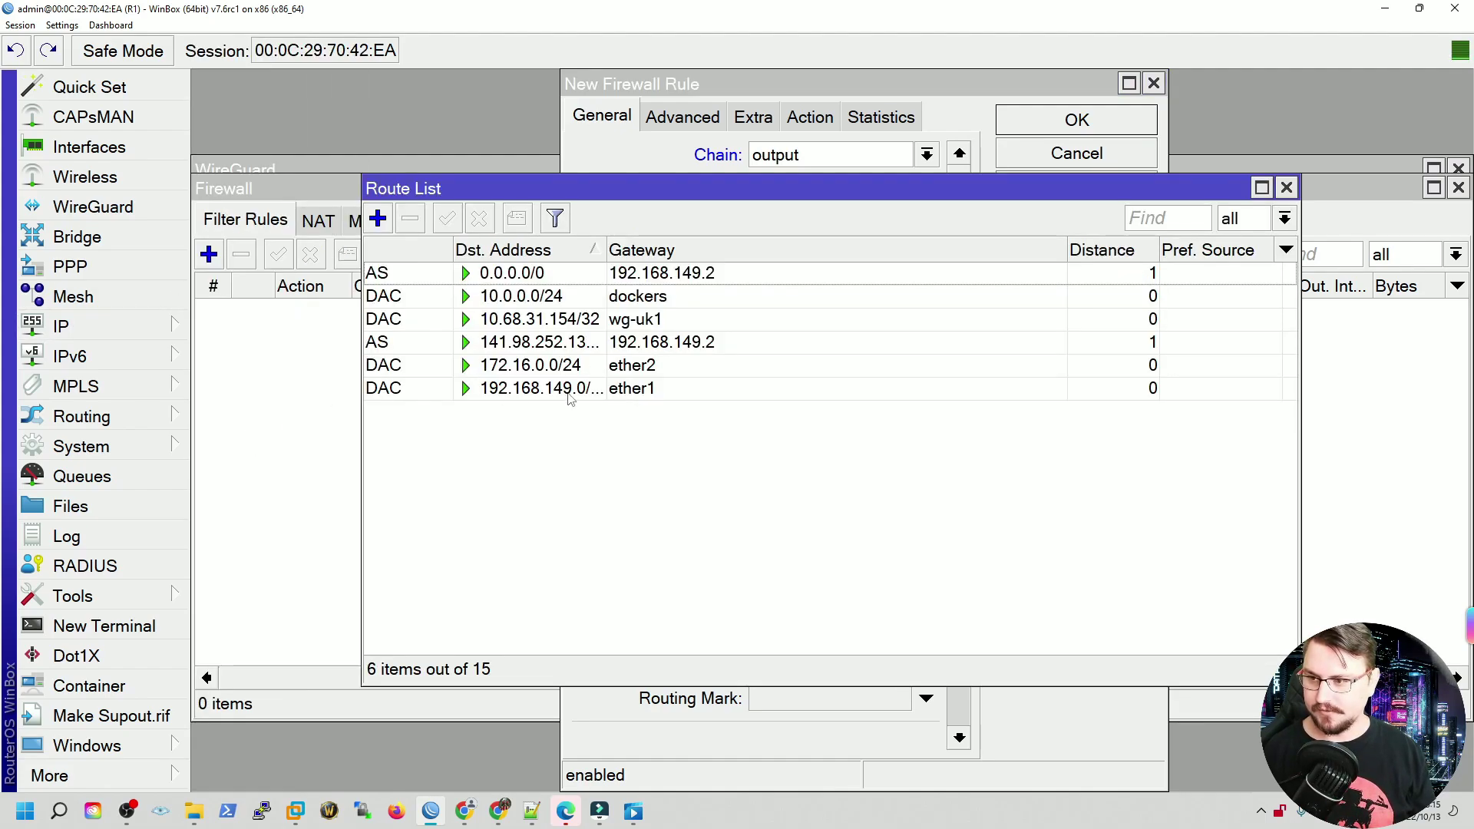
{"action": "double_click", "coordinate": [557, 343]}
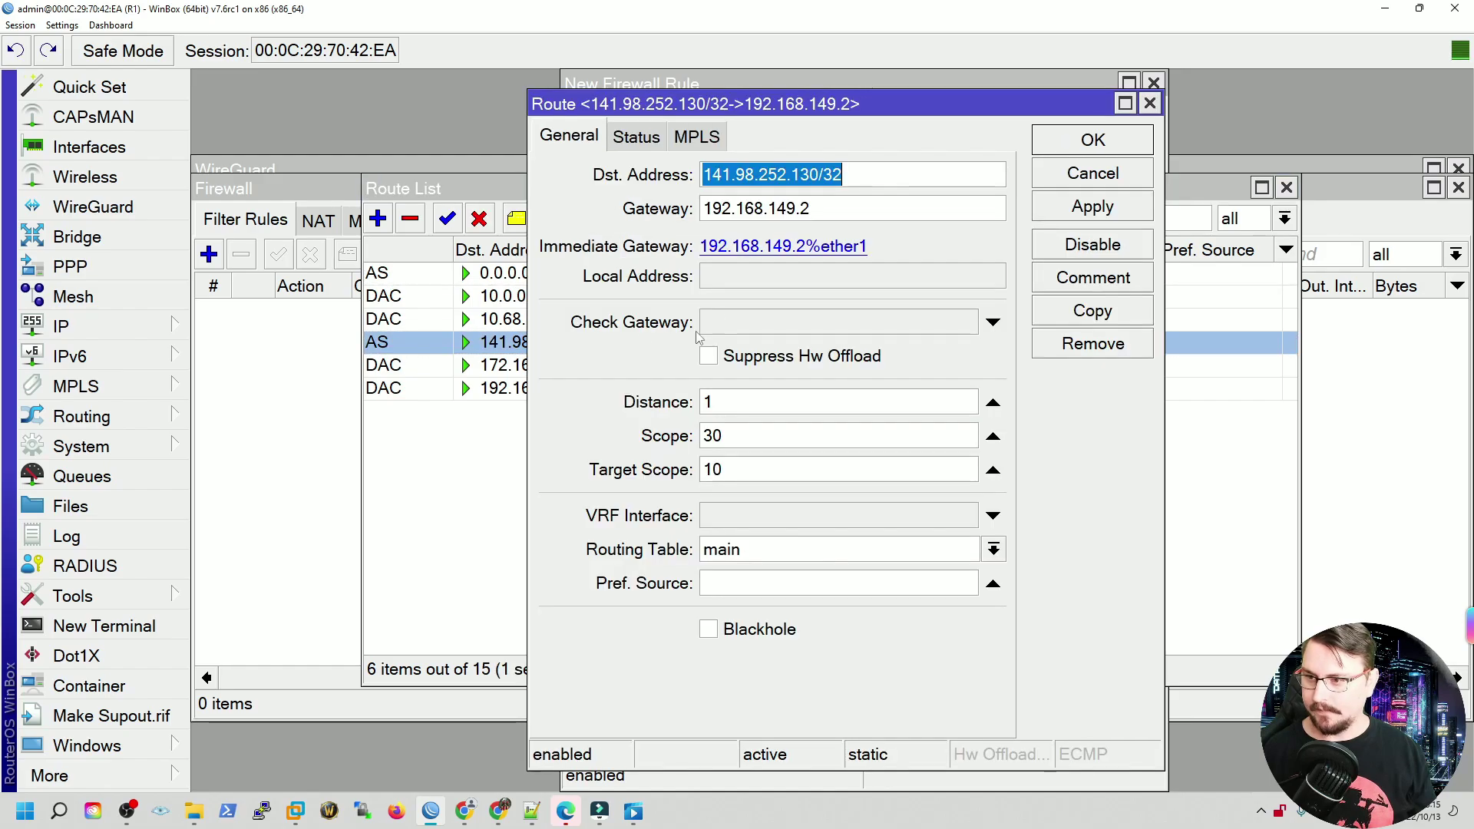
{"action": "left_click", "coordinate": [845, 174]}
{"action": "left_click_drag", "start_coordinate": [810, 175], "coordinate": [563, 169]}
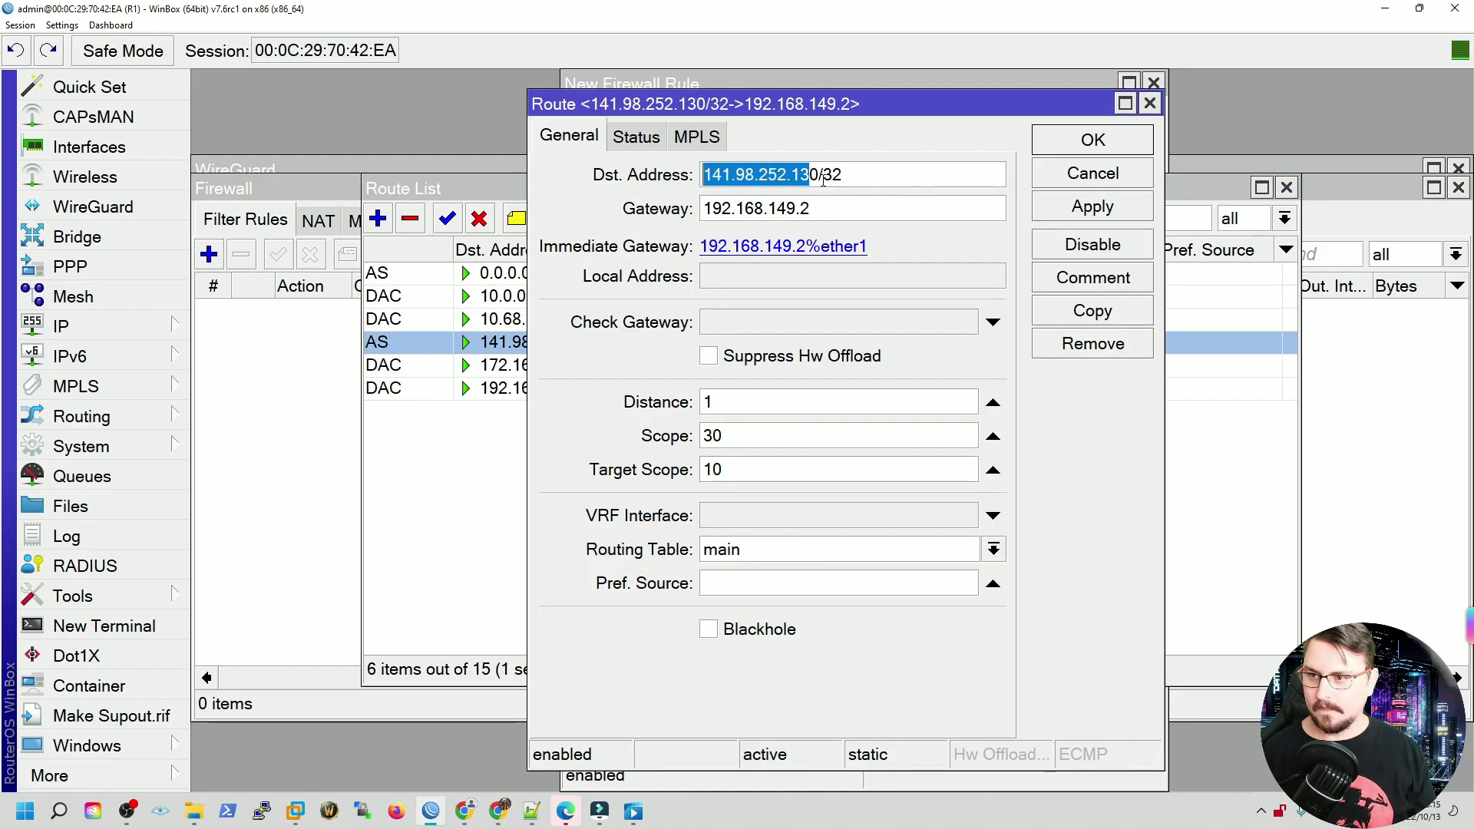
{"action": "left_click_drag", "start_coordinate": [823, 179], "coordinate": [824, 175]}
{"action": "key", "text": "ctrl+c"}
{"action": "left_click", "coordinate": [1151, 103]}
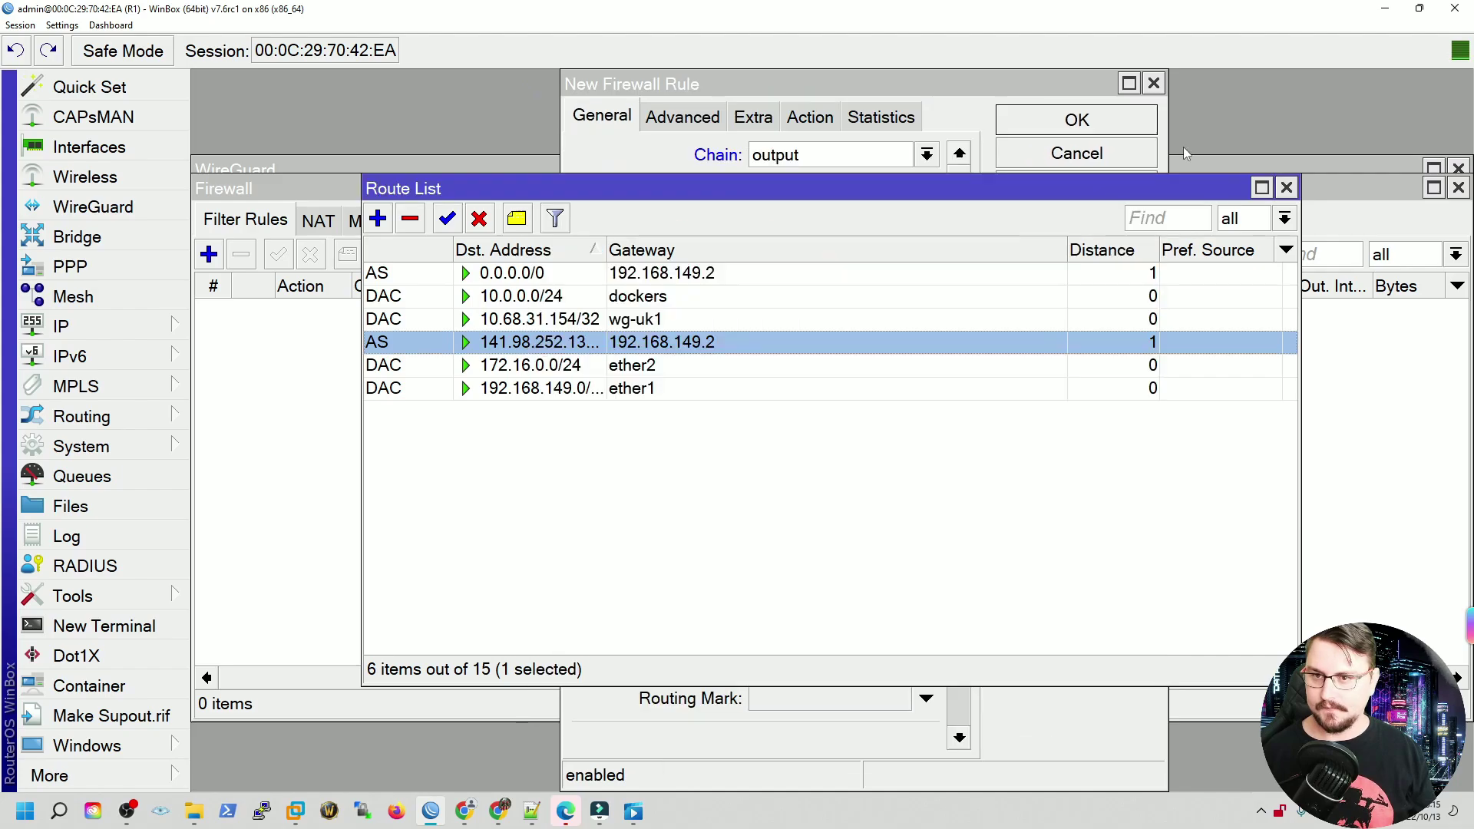
- Set the new output-chain firewall rule's destination address to 141.98.252.130, leaving its destination address list empty
{"action": "left_click_drag", "start_coordinate": [691, 188], "coordinate": [283, 513]}
{"action": "left_click", "coordinate": [814, 296]}
{"action": "key", "text": "ctrl+v"}
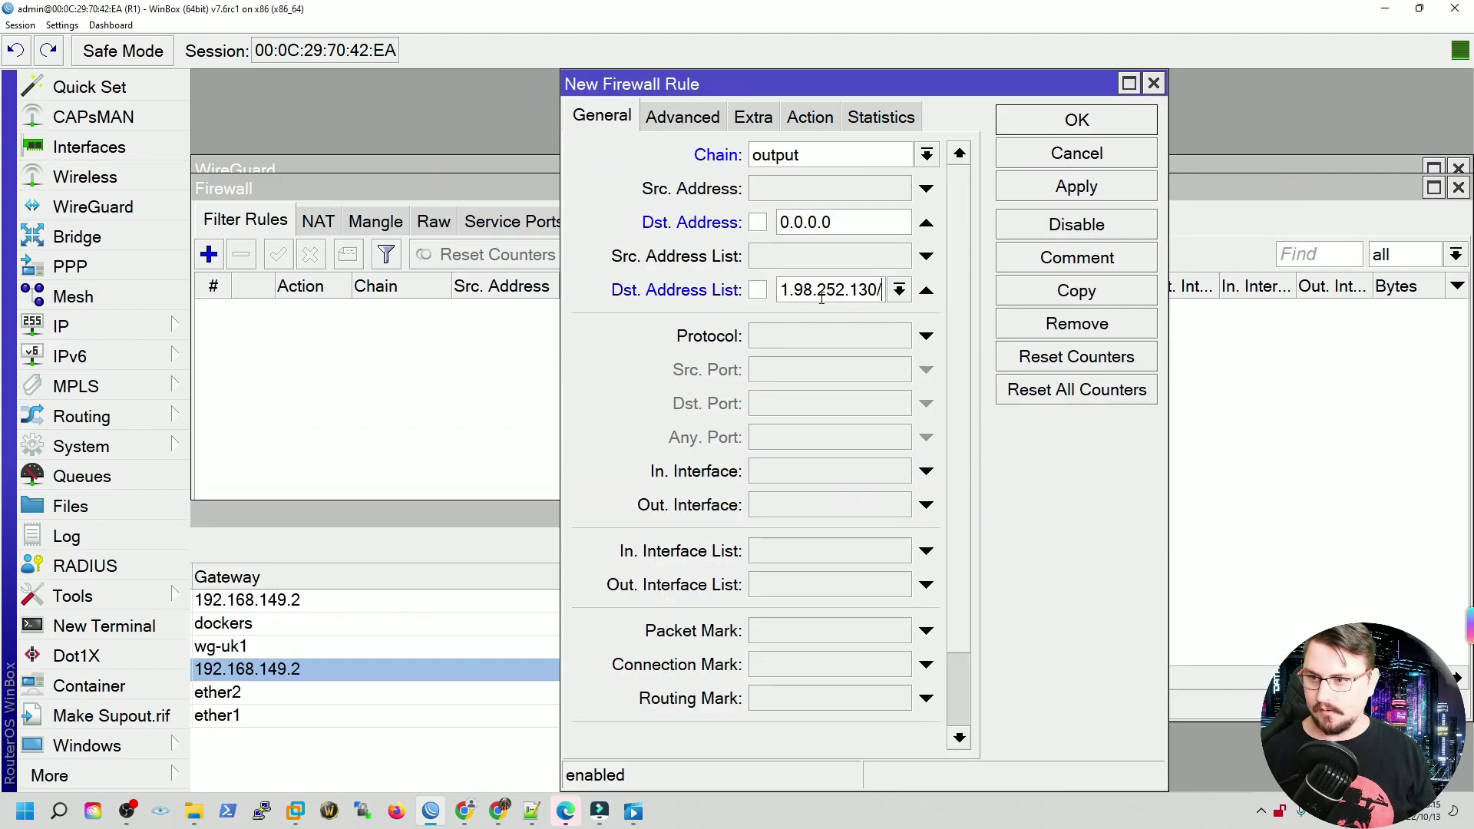
{"action": "left_click", "coordinate": [899, 289]}
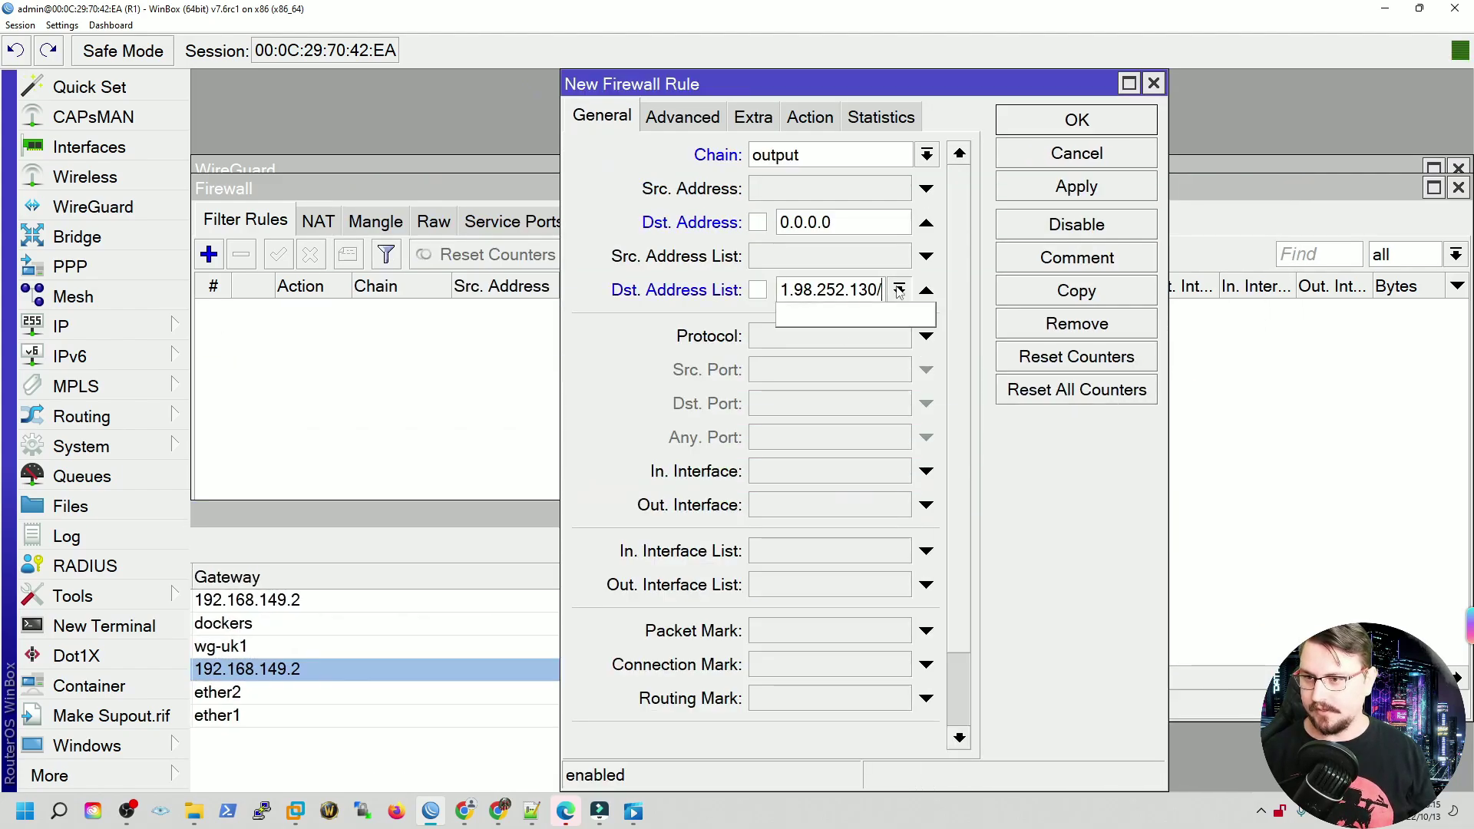
{"action": "left_click", "coordinate": [926, 289]}
{"action": "left_click", "coordinate": [876, 234]}
{"action": "key", "text": "ctrl+v"}
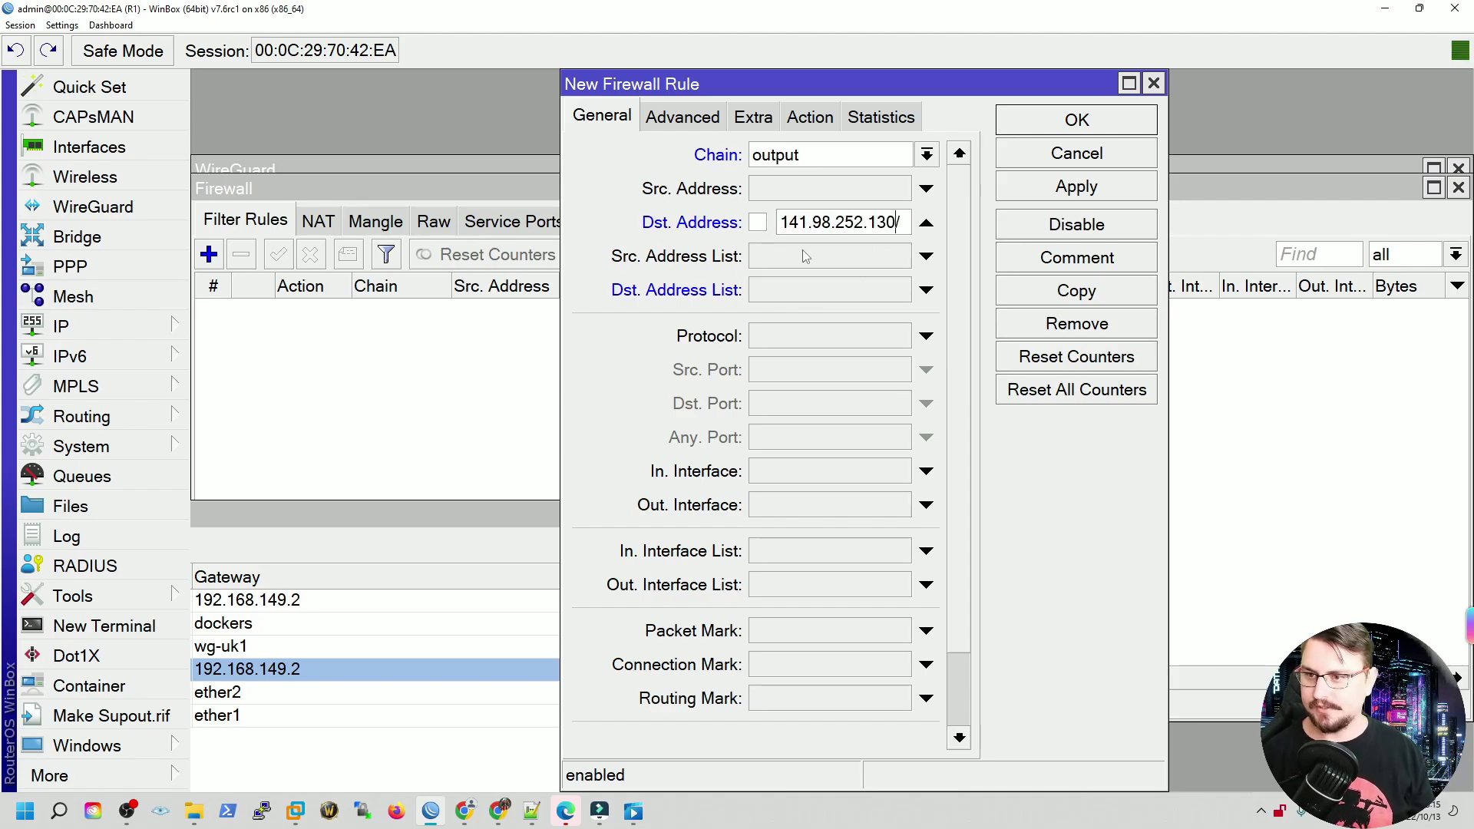
{"action": "left_click", "coordinate": [838, 258]}
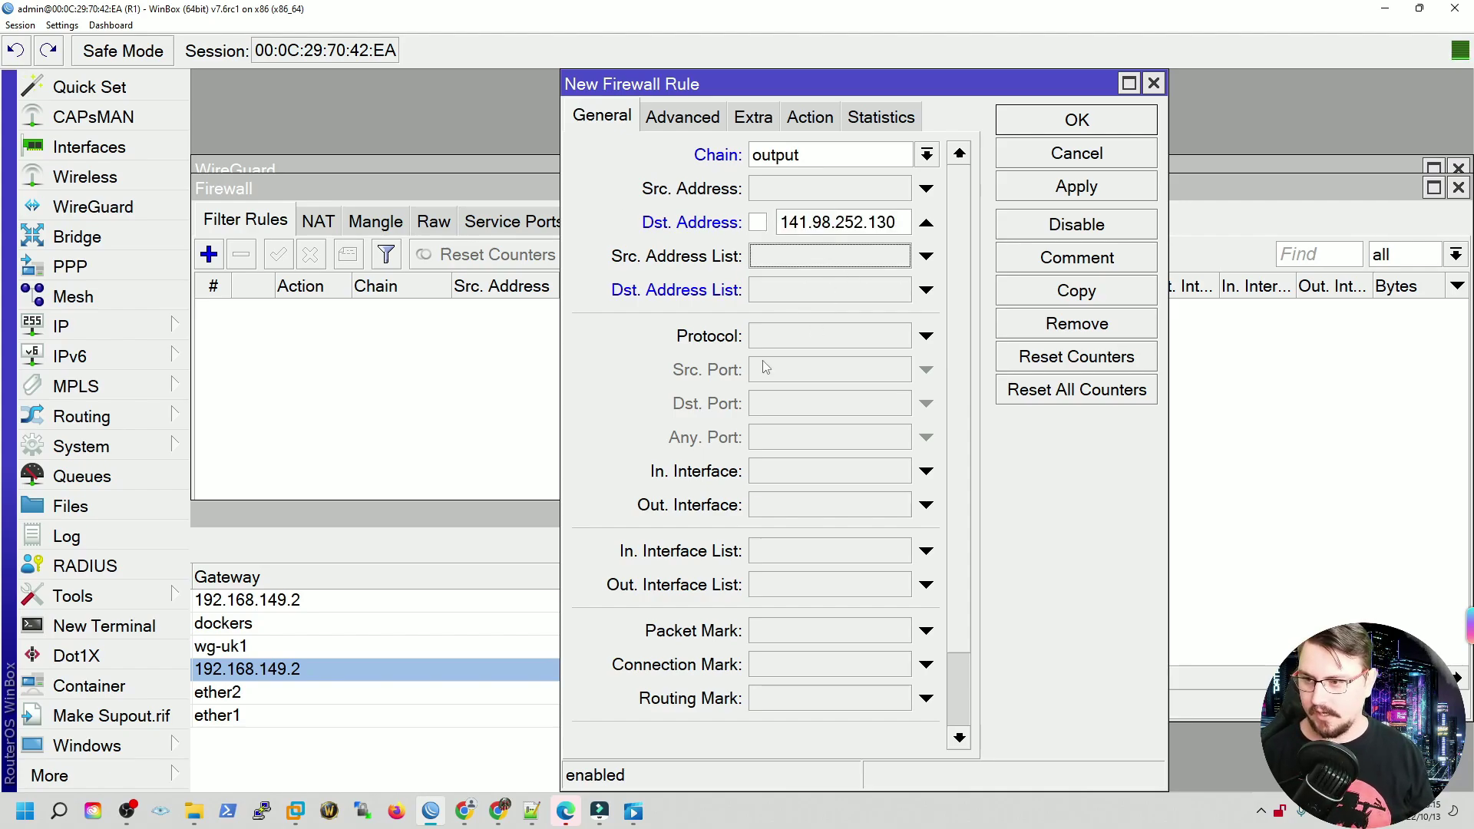
- Set the new firewall rule's protocol to udp
{"action": "left_click", "coordinate": [816, 336]}
{"action": "left_click", "coordinate": [899, 335]}
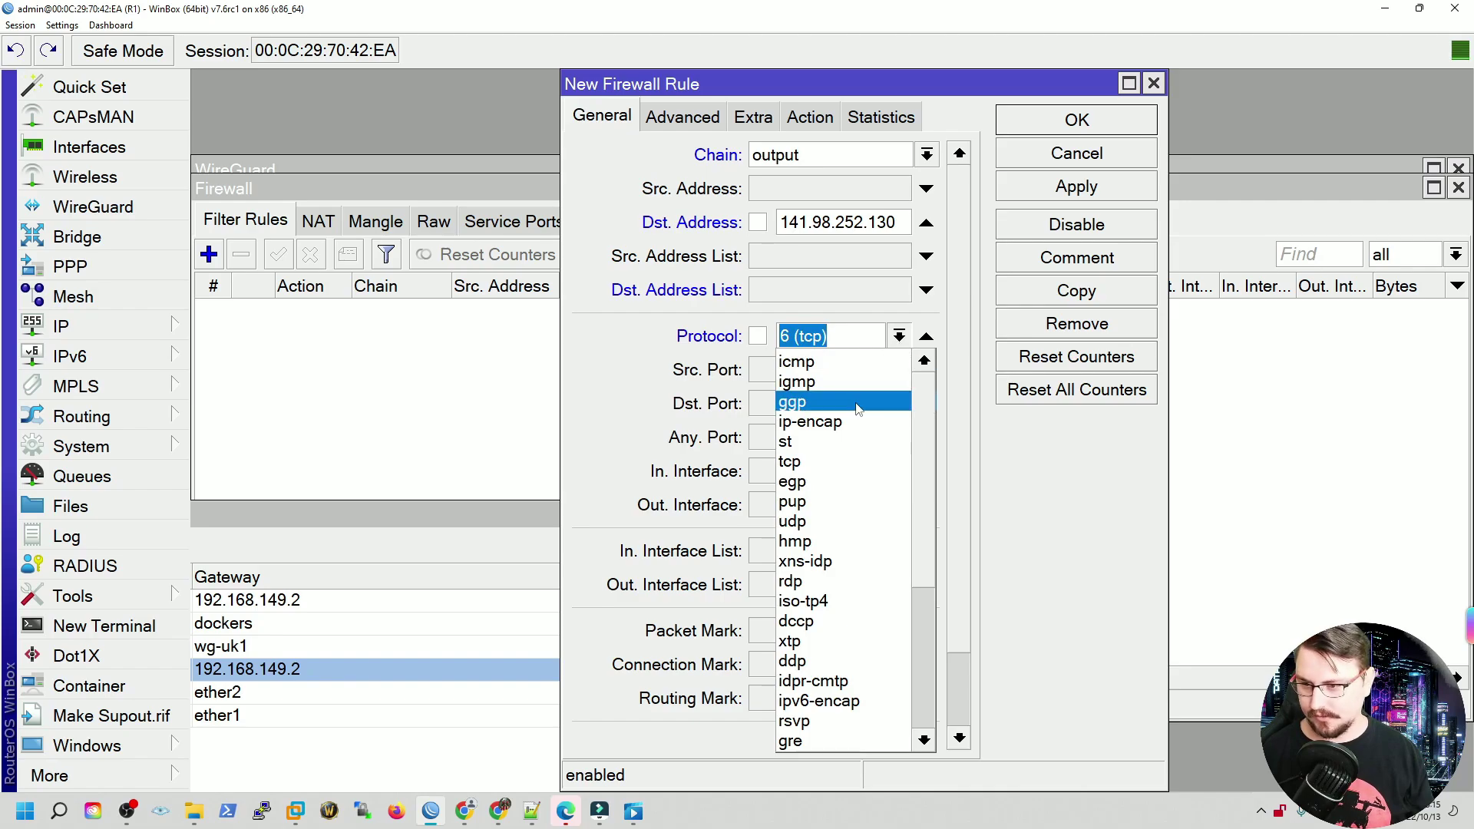
{"action": "scroll", "coordinate": [841, 530], "scroll_direction": "down", "scroll_amount": 1}
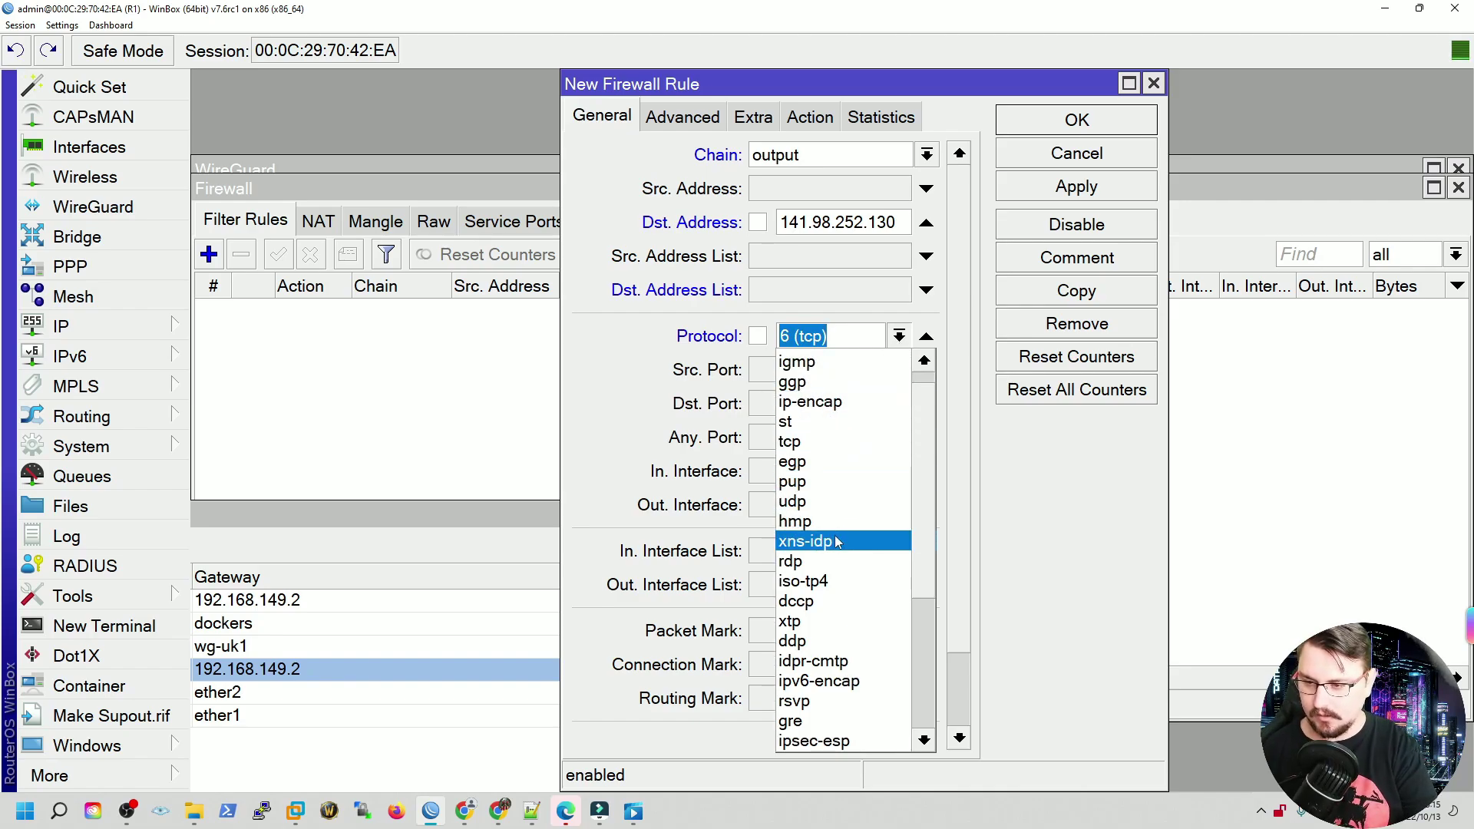
{"action": "type", "text": "u"}
{"action": "key", "text": "BackSpace"}
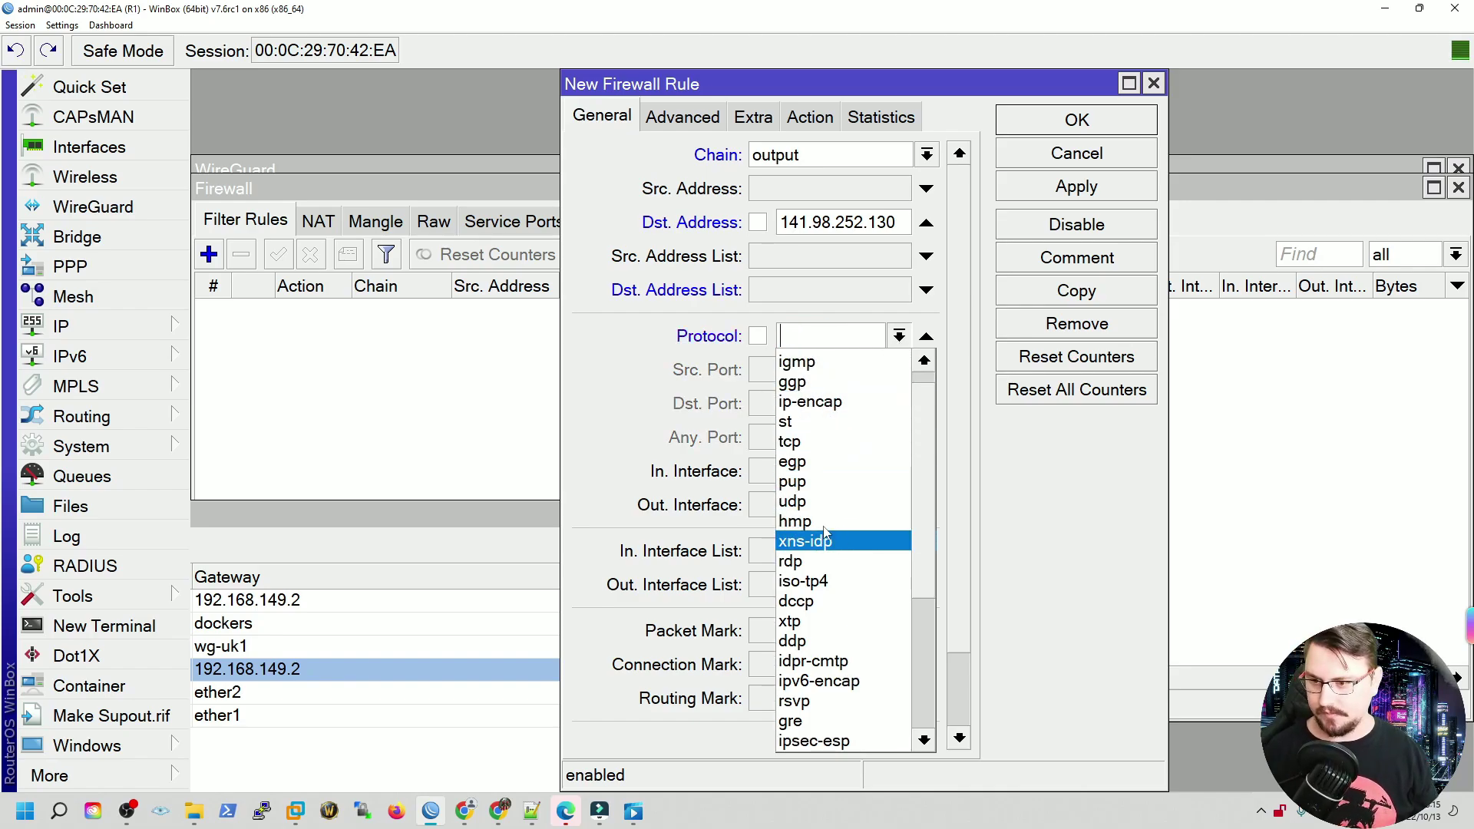
{"action": "left_click", "coordinate": [802, 502]}
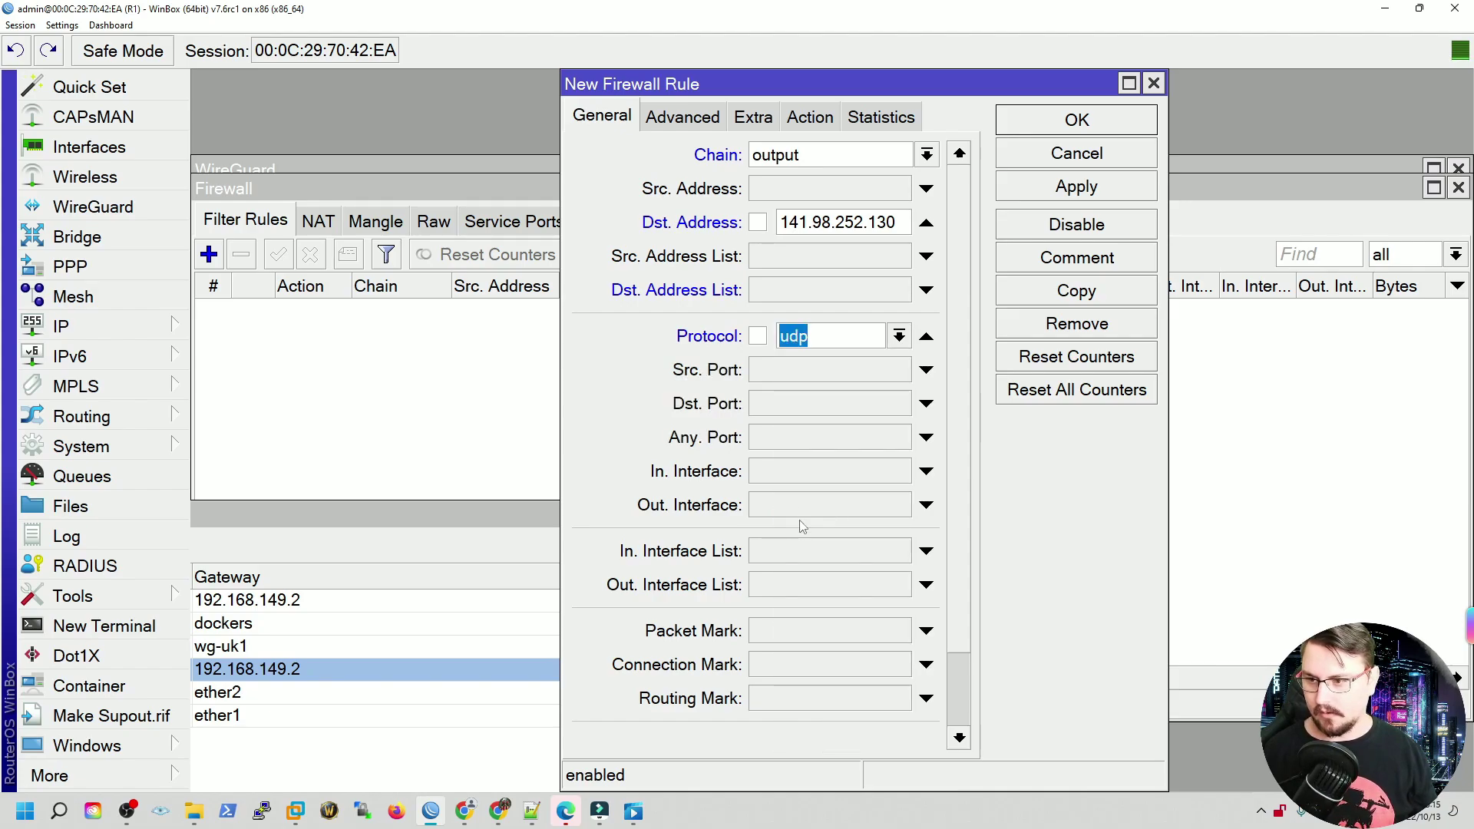
- Look up the endpoint port of the wg-uk1 WireGuard peer and set the firewall rule's destination port to 51820
{"action": "left_click", "coordinate": [816, 404]}
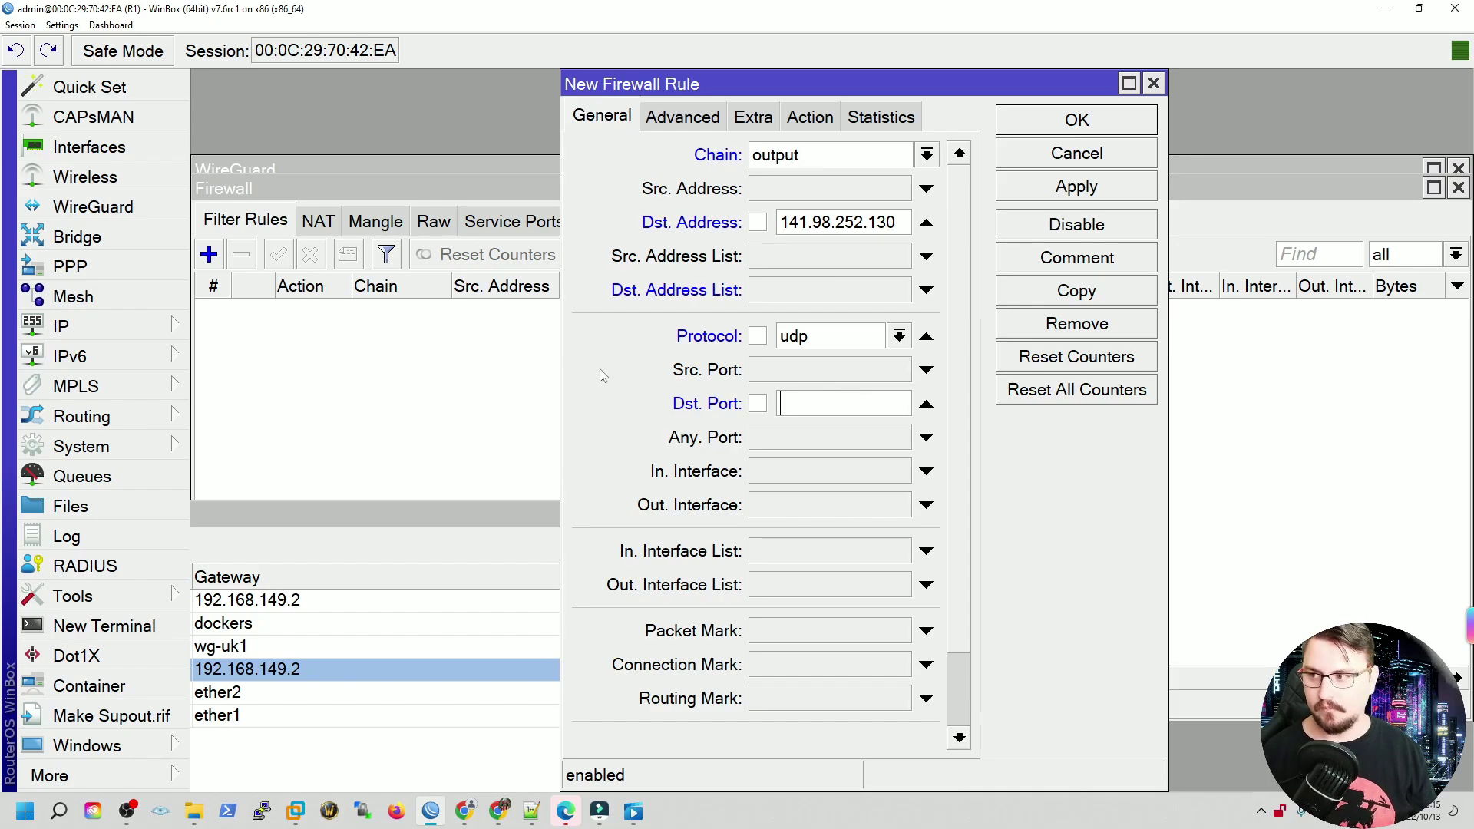
{"action": "left_click", "coordinate": [134, 326]}
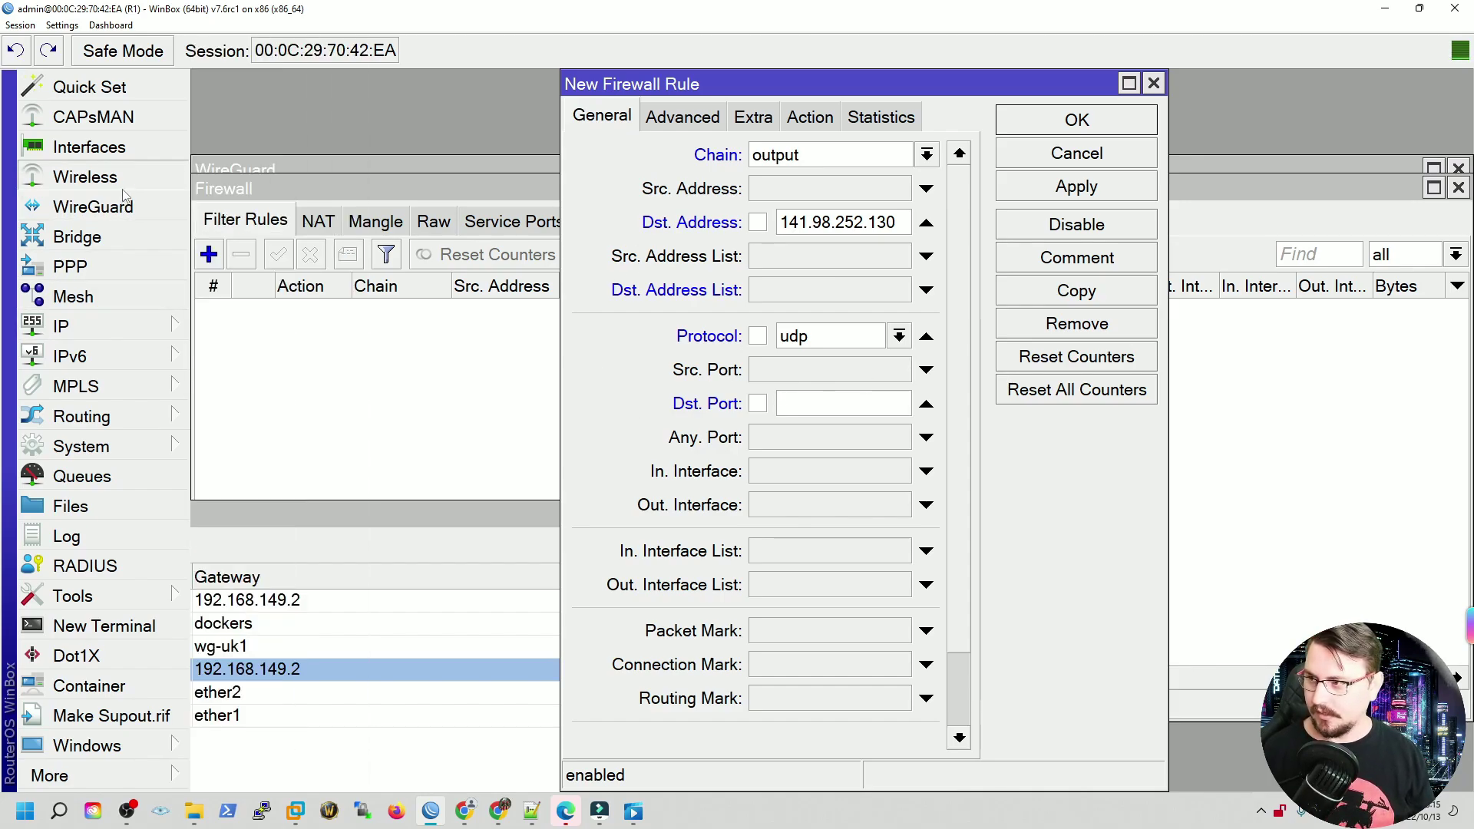
{"action": "left_click", "coordinate": [92, 207]}
{"action": "double_click", "coordinate": [305, 289]}
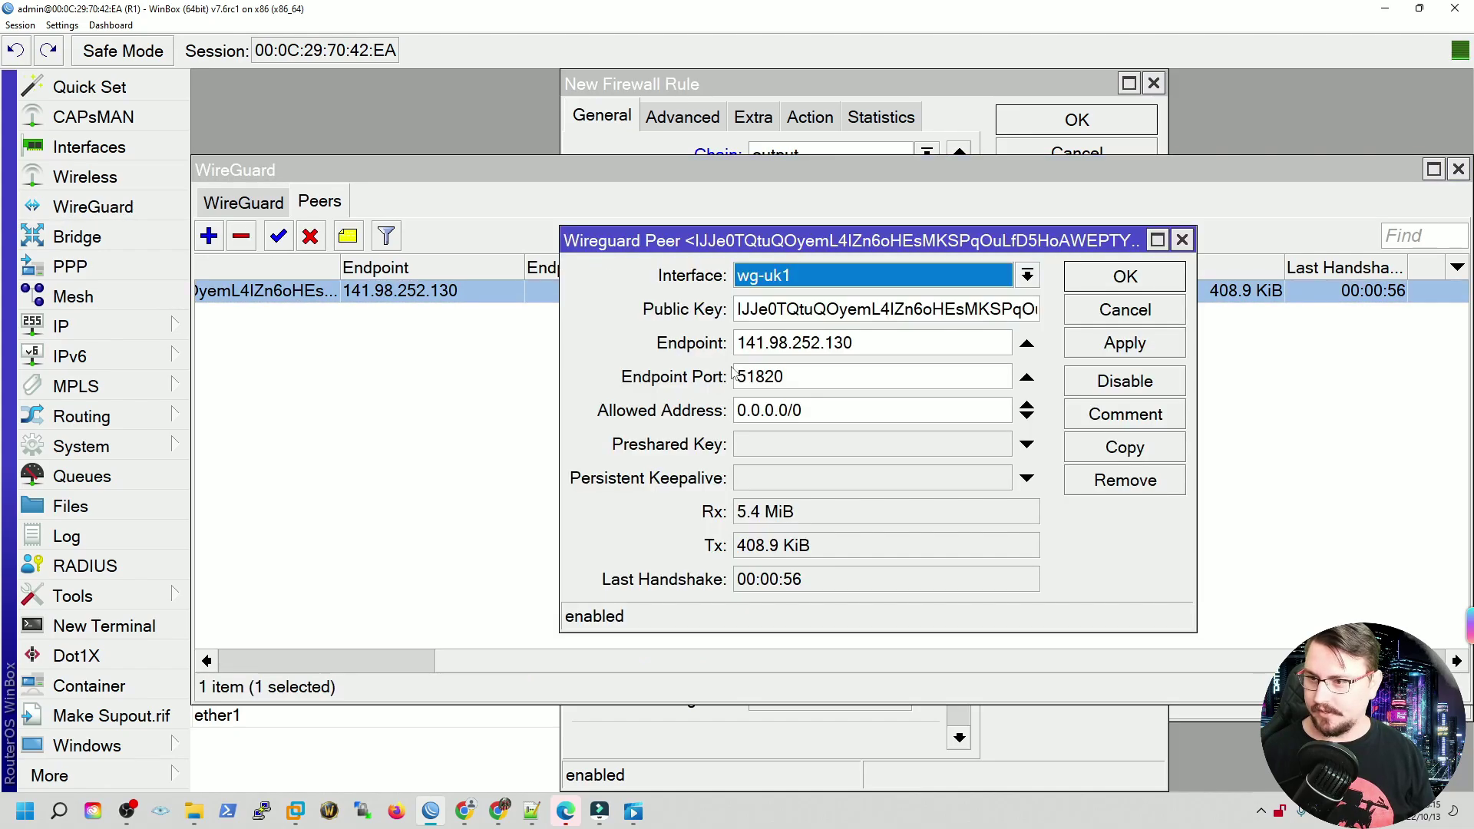
{"action": "double_click", "coordinate": [736, 375]}
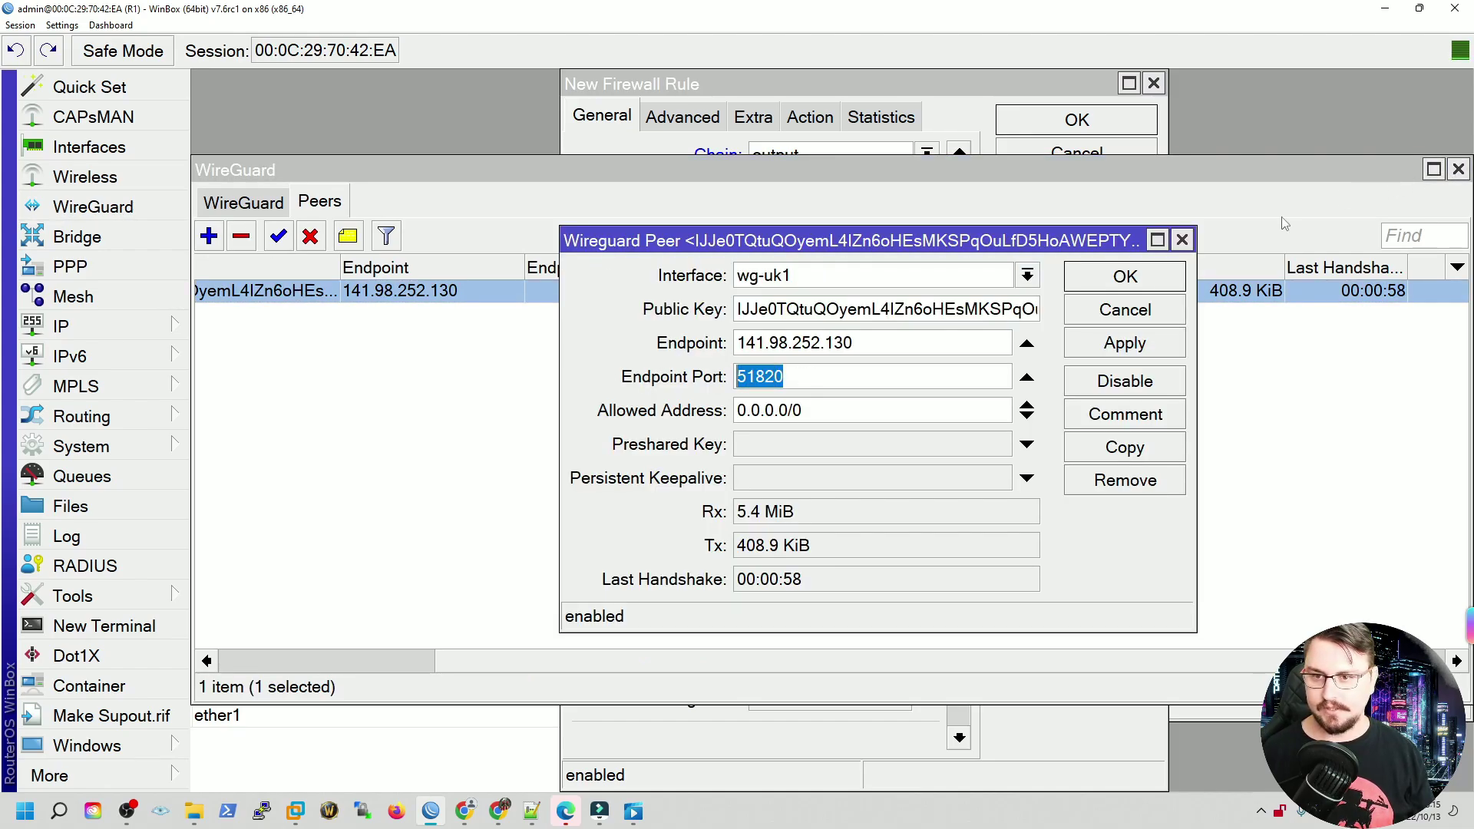
{"action": "left_click", "coordinate": [1459, 169]}
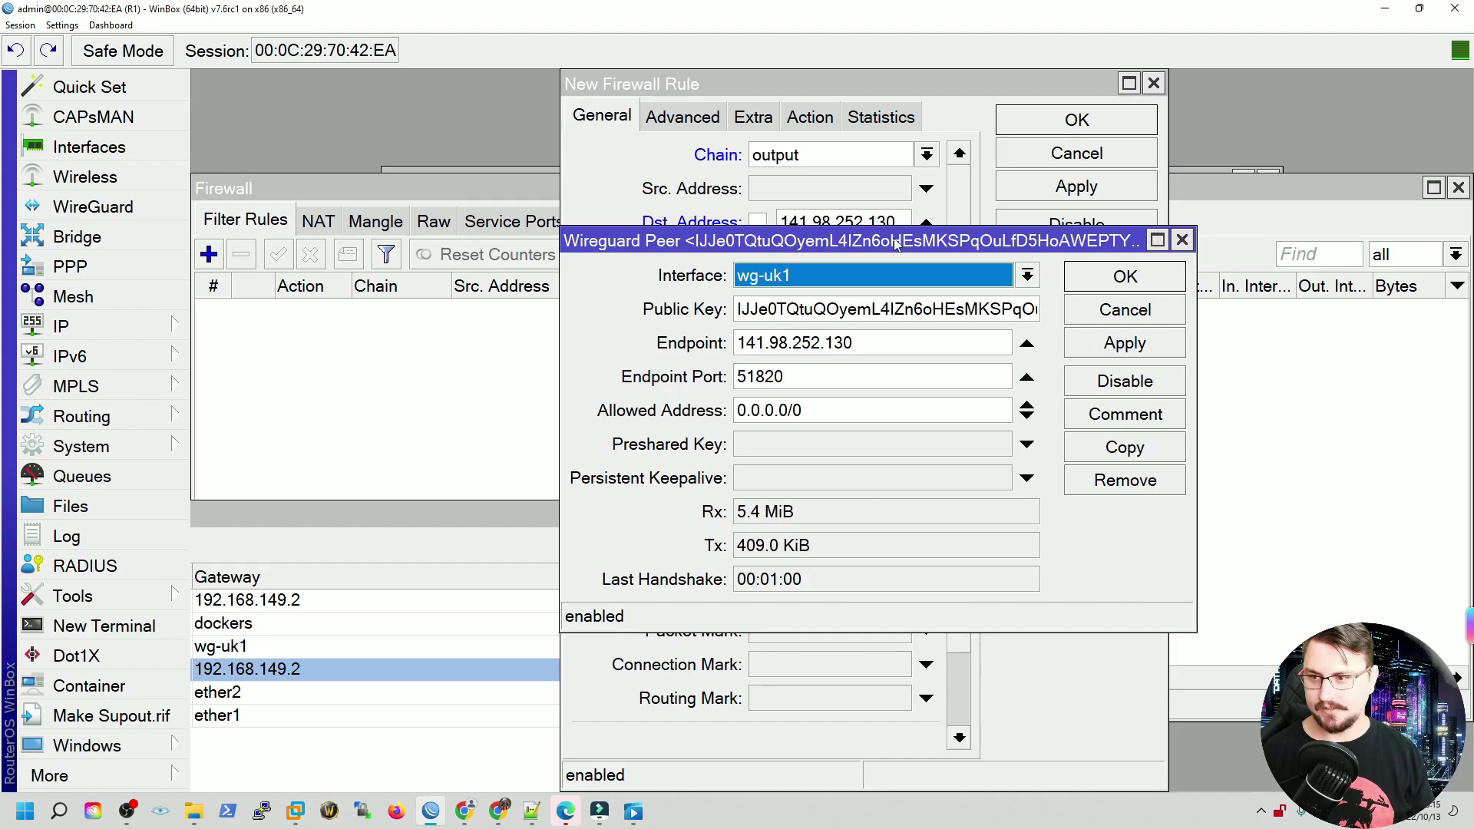
{"action": "left_click", "coordinate": [1182, 240]}
{"action": "left_click", "coordinate": [794, 405]}
{"action": "type", "text": "51820"}
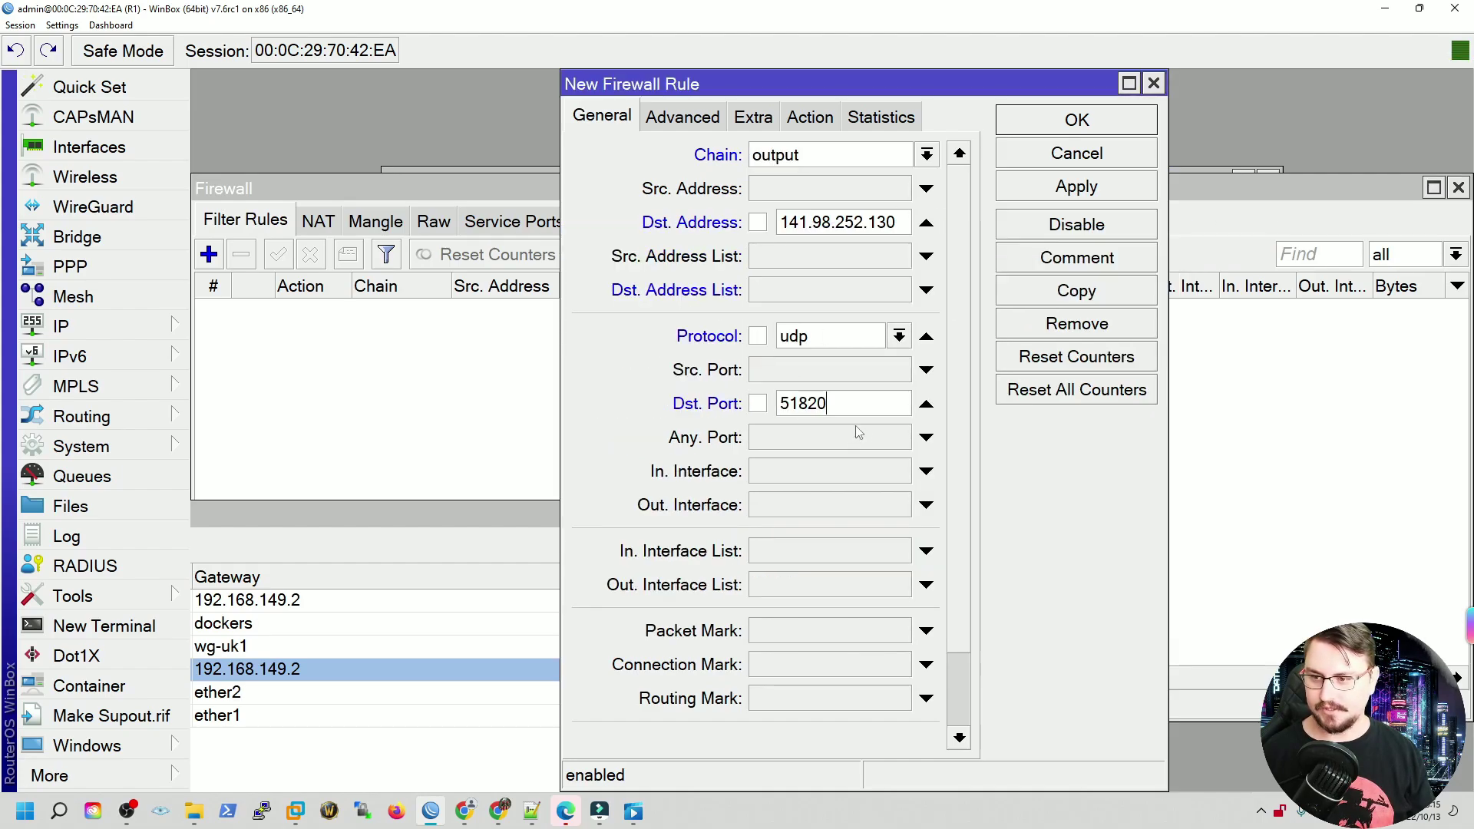
- Set the firewall rule's action to accept and save the rule
{"action": "left_click", "coordinate": [810, 116]}
{"action": "left_click", "coordinate": [956, 152]}
{"action": "left_click", "coordinate": [707, 178]}
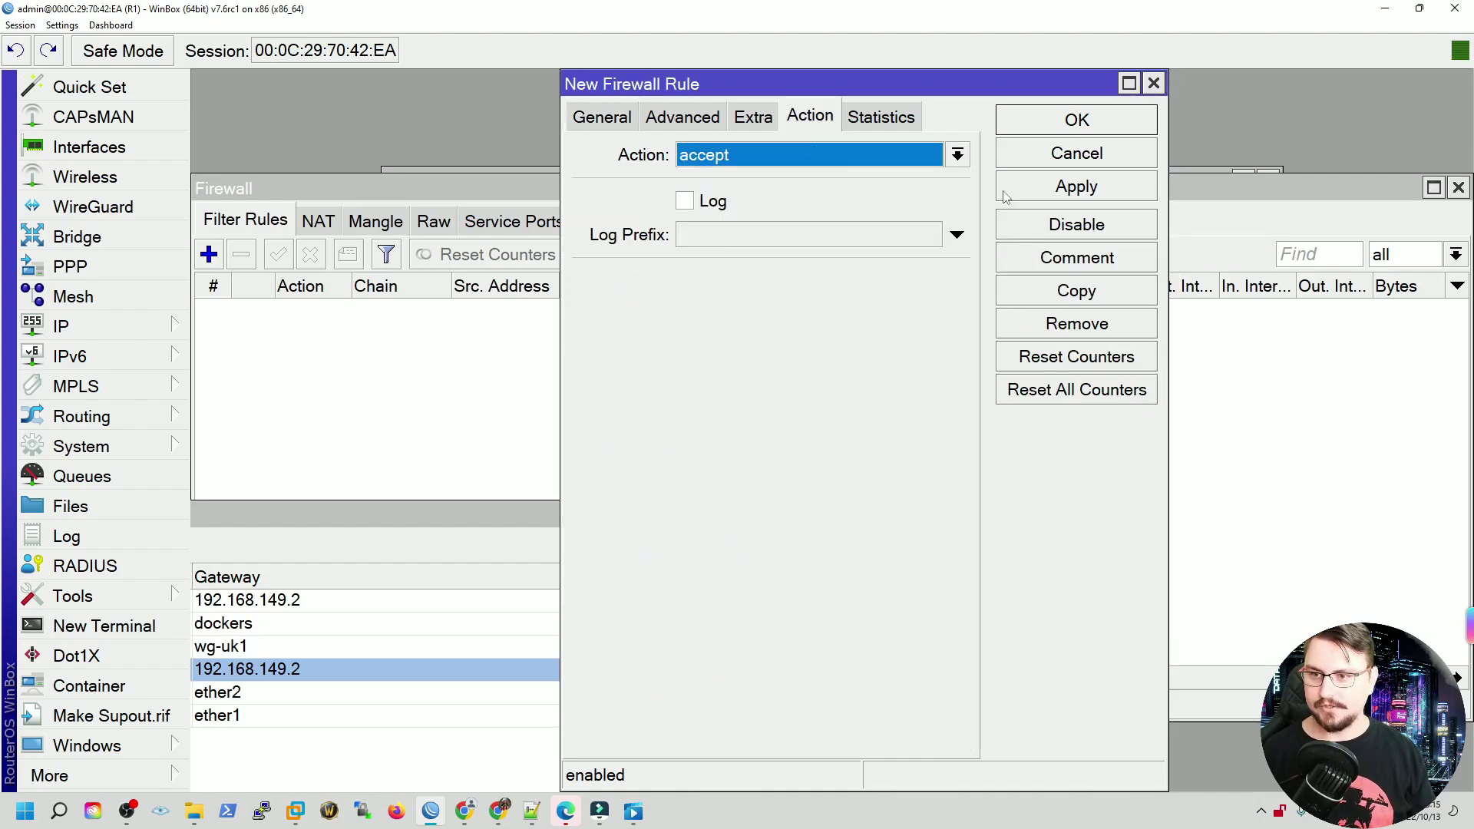
{"action": "left_click", "coordinate": [1076, 186]}
{"action": "left_click", "coordinate": [1076, 119]}
{"action": "left_click", "coordinate": [606, 308]}
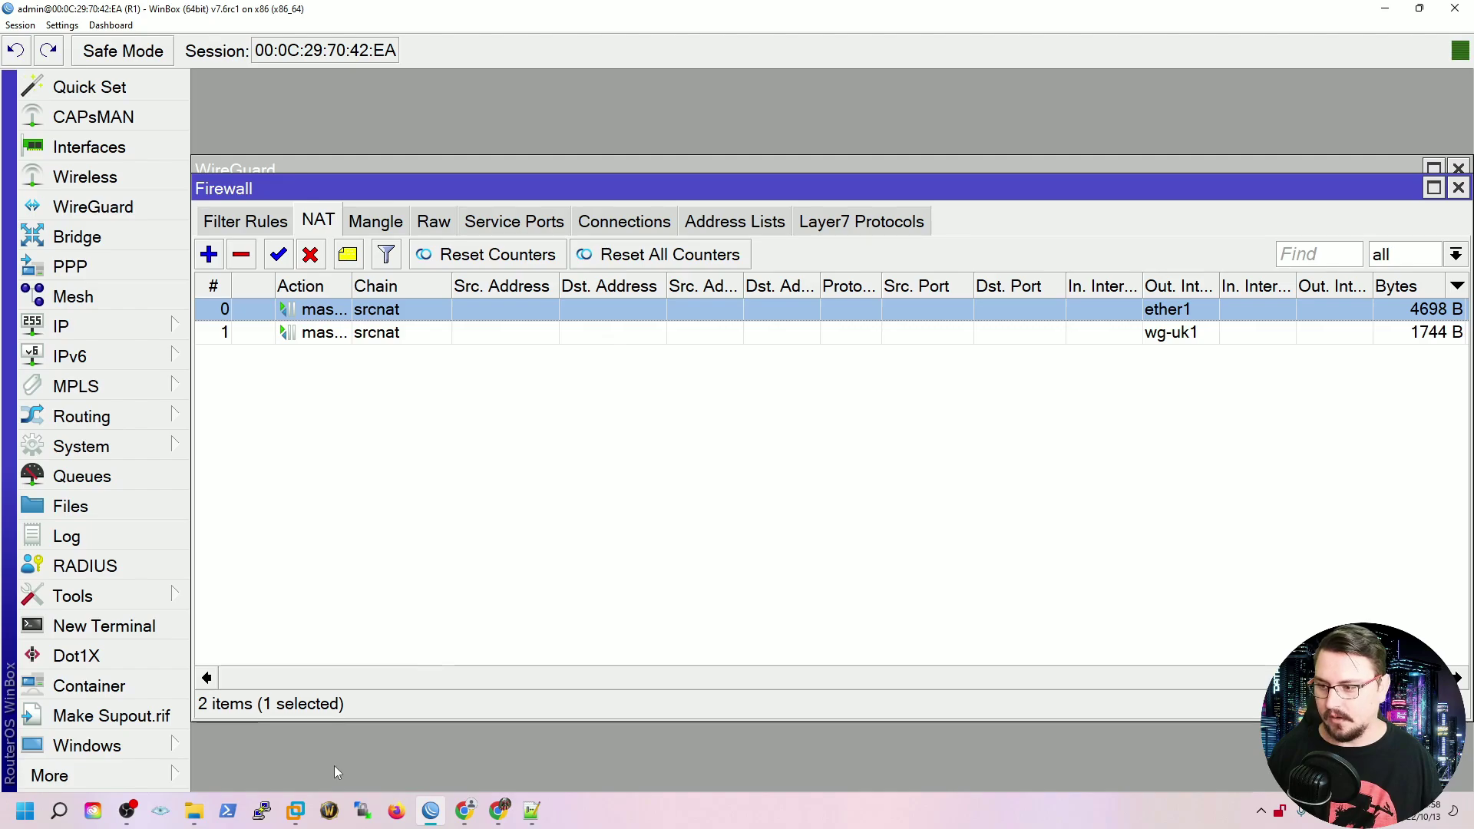
- Switch to the Rome virtual machine in VMware Workstation, make it full screen and bring up its terminal
{"action": "mouse_move", "coordinate": [295, 806]}
{"action": "left_click", "coordinate": [321, 713]}
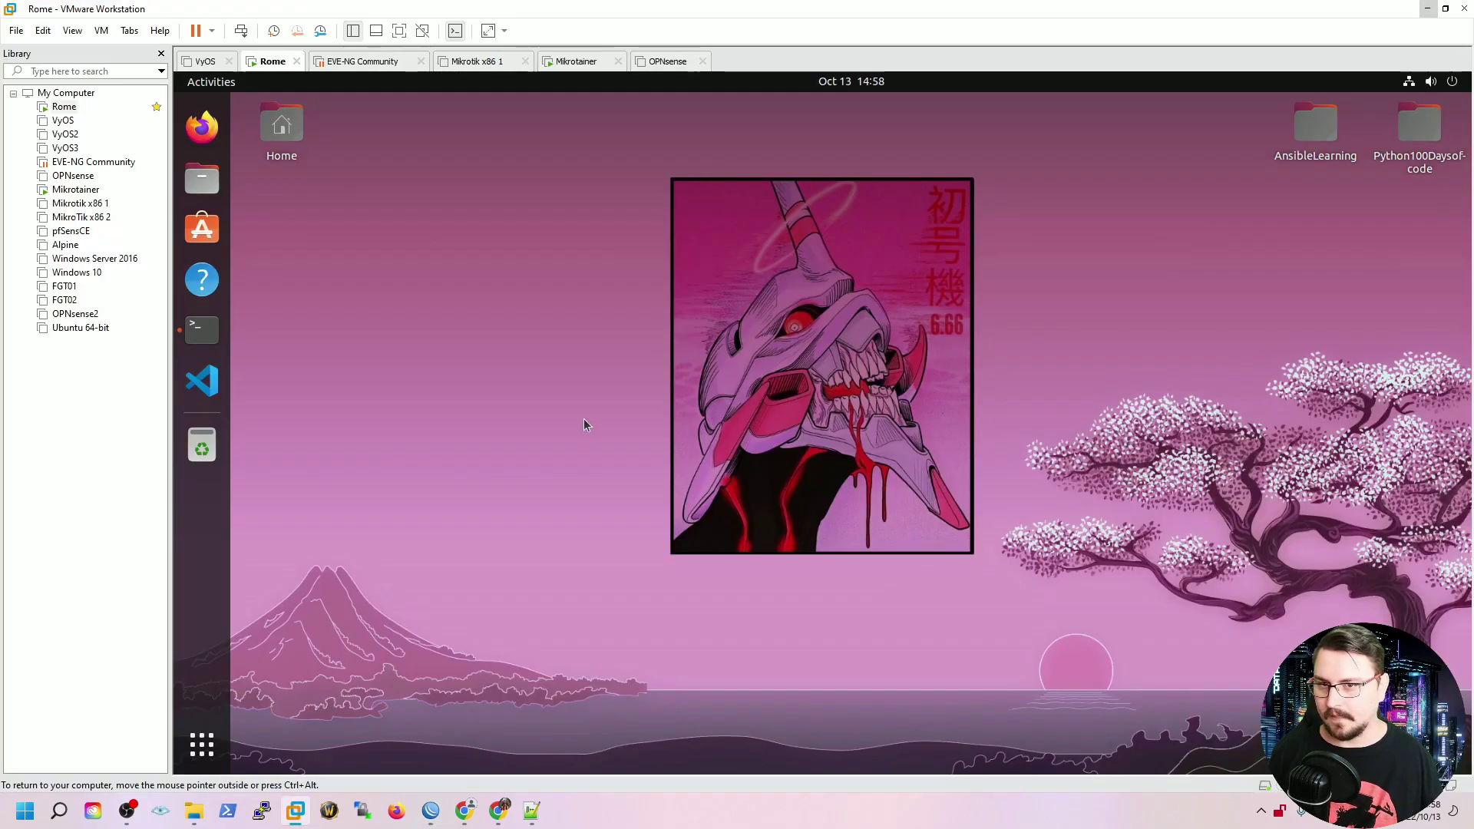
{"action": "key", "text": "ctrl+alt+Return"}
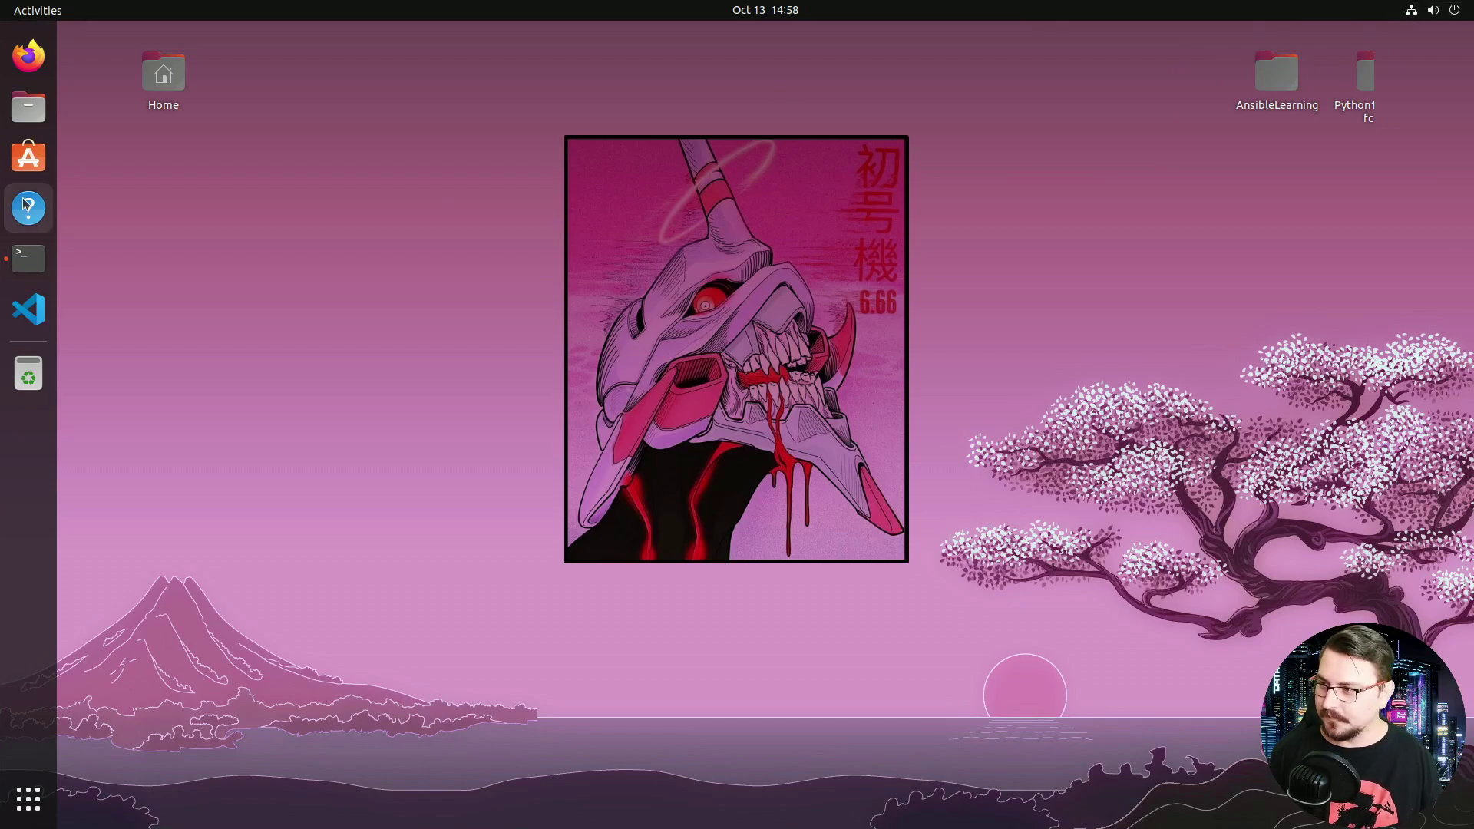
{"action": "left_click", "coordinate": [28, 258]}
- Ping 8.8.8.8 again from Rome's terminal, examine the reply times and stop the ping
{"action": "key", "text": "Up"}
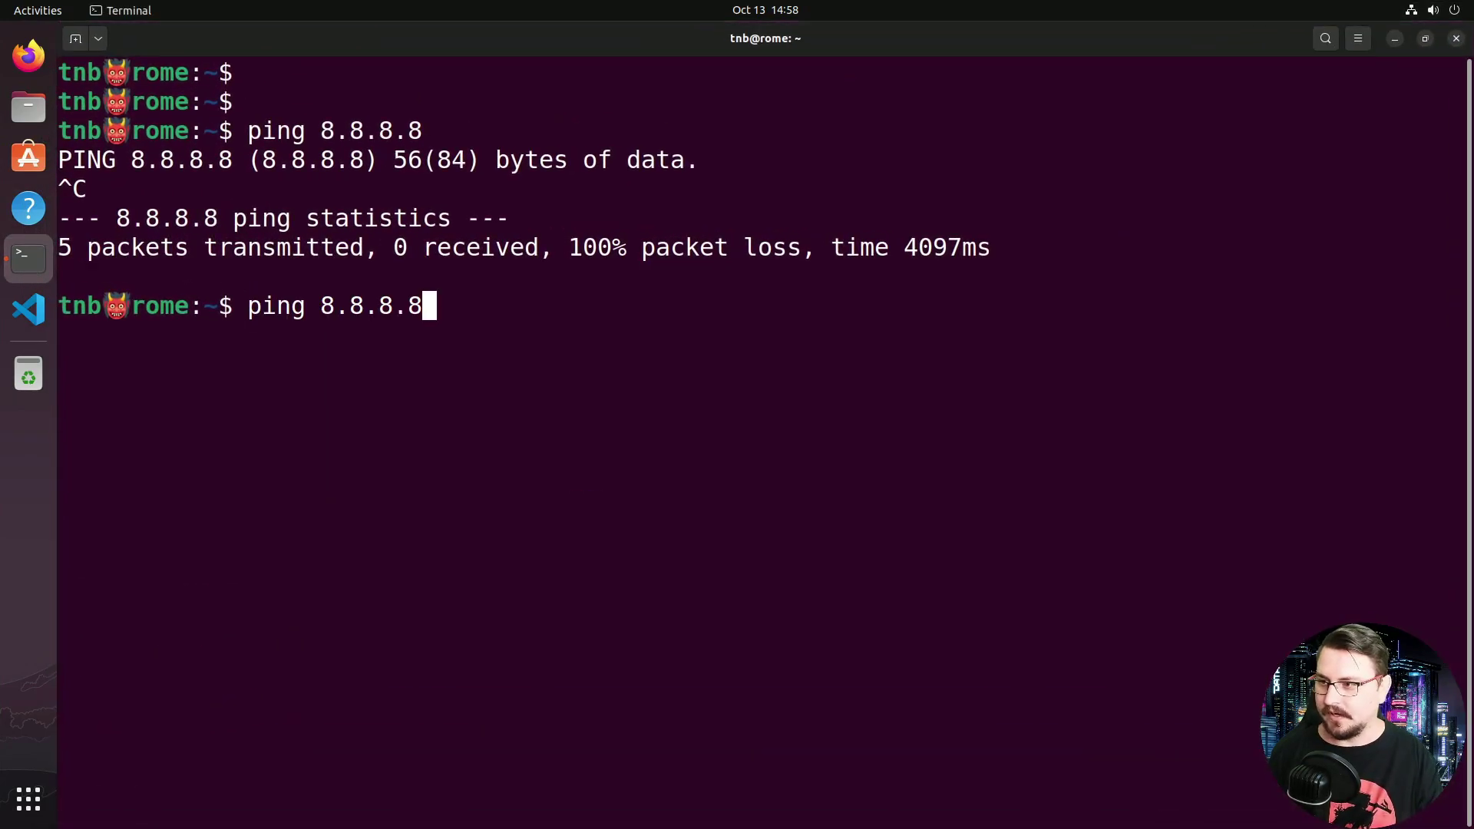
{"action": "key", "text": "Return"}
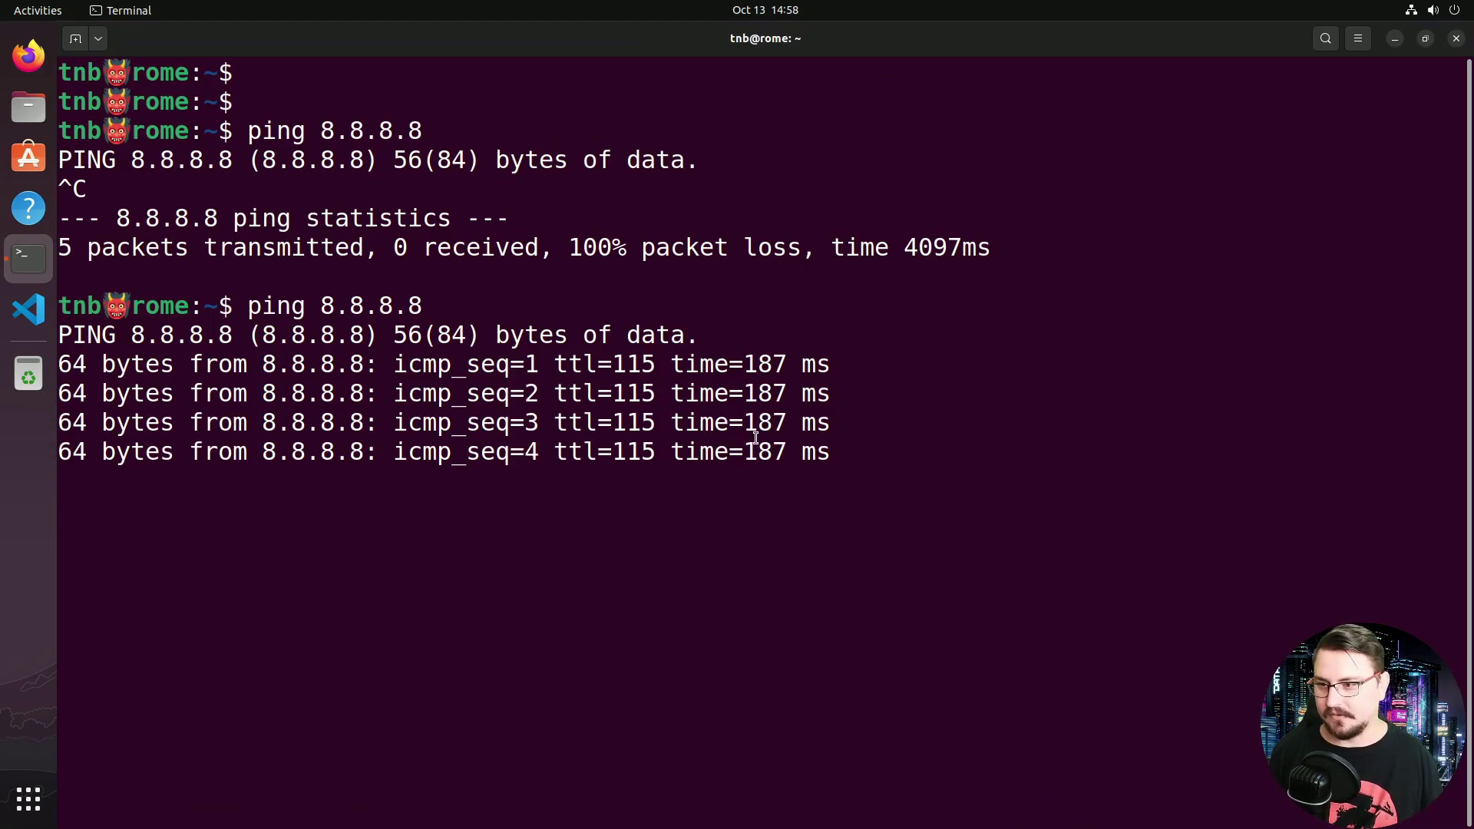
{"action": "left_click_drag", "start_coordinate": [837, 451], "coordinate": [522, 421]}
{"action": "left_click", "coordinate": [522, 421]}
{"action": "left_click_drag", "start_coordinate": [687, 480], "coordinate": [786, 482]}
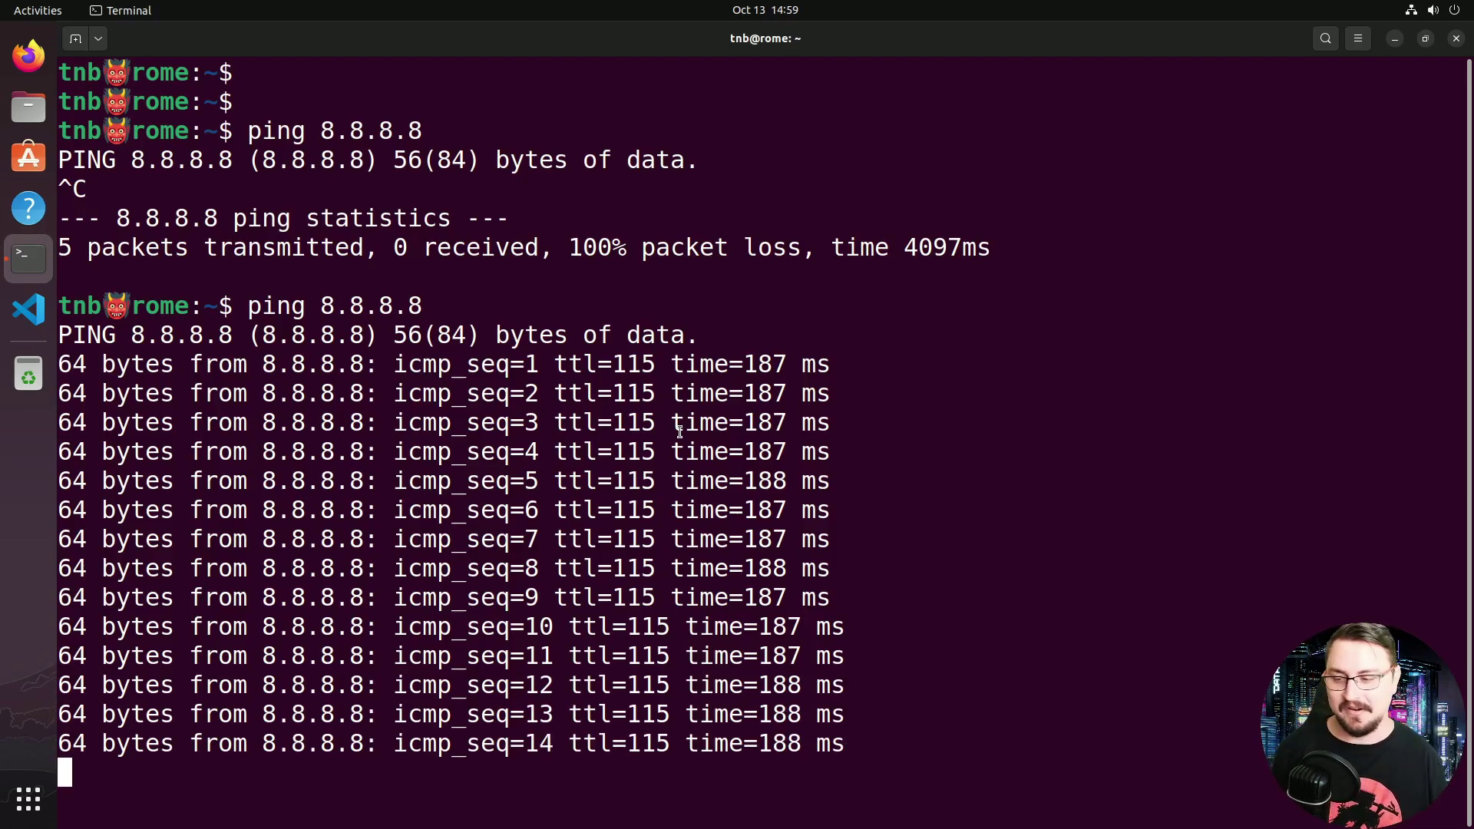
{"action": "key", "text": "ctrl+c"}
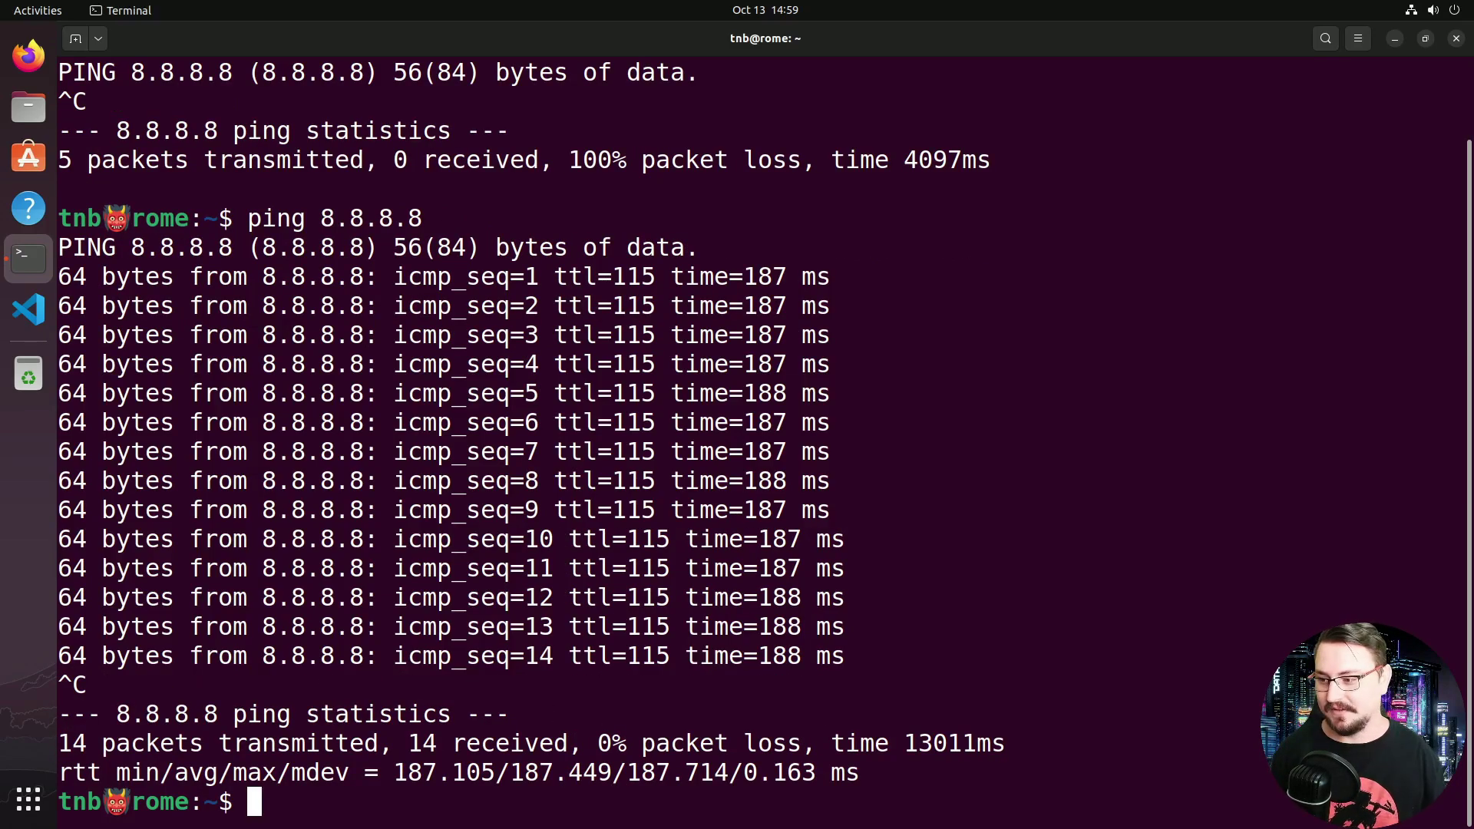
- Search for whatismyip in Rome's Firefox and open the whatismyip.com result
{"action": "left_click", "coordinate": [28, 55]}
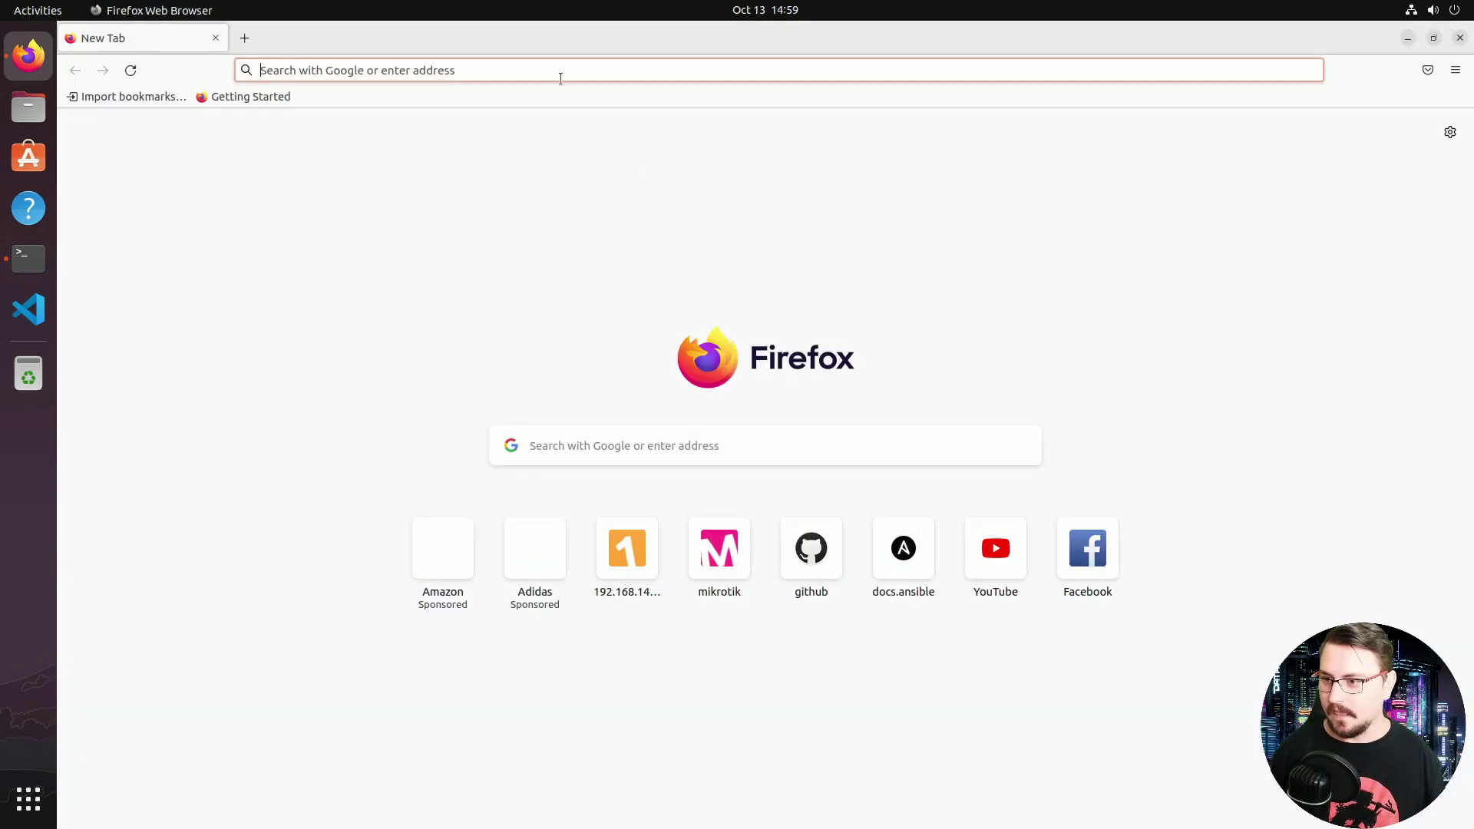
{"action": "left_click", "coordinate": [559, 75]}
{"action": "type", "text": "what"}
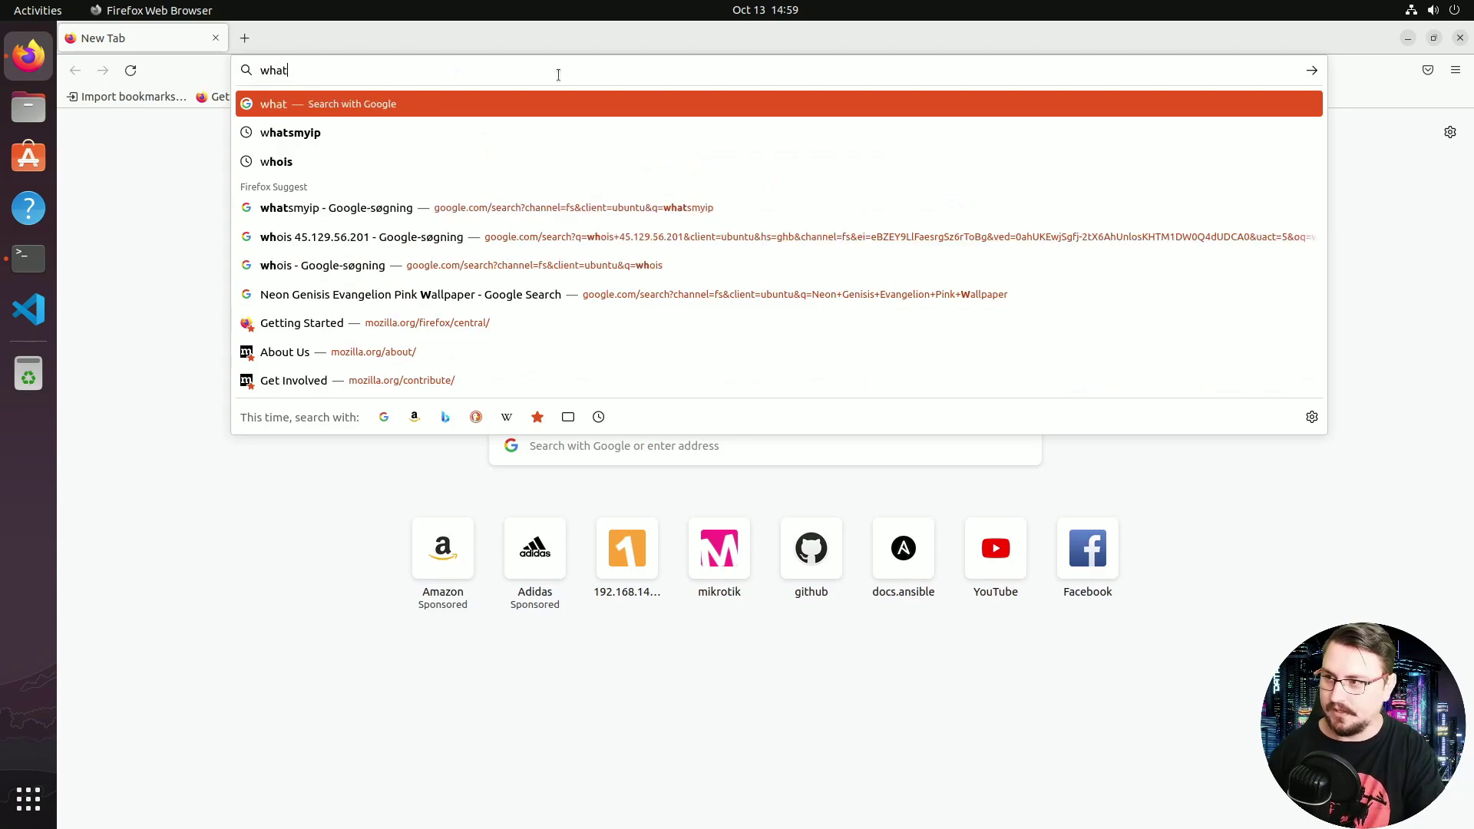
{"action": "type", "text": "ismyip"}
{"action": "key", "text": "Return"}
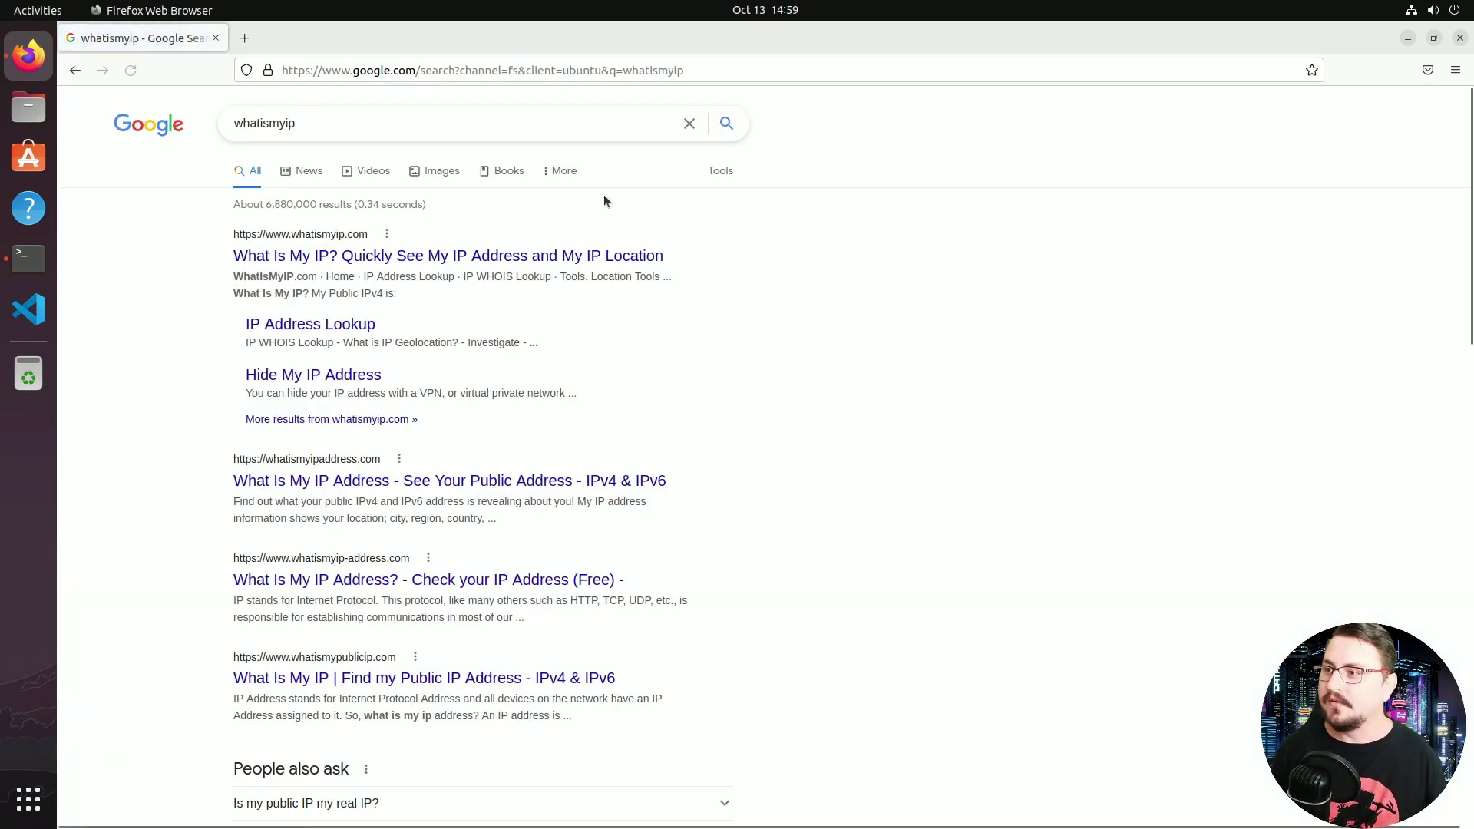
{"action": "left_click", "coordinate": [592, 256]}
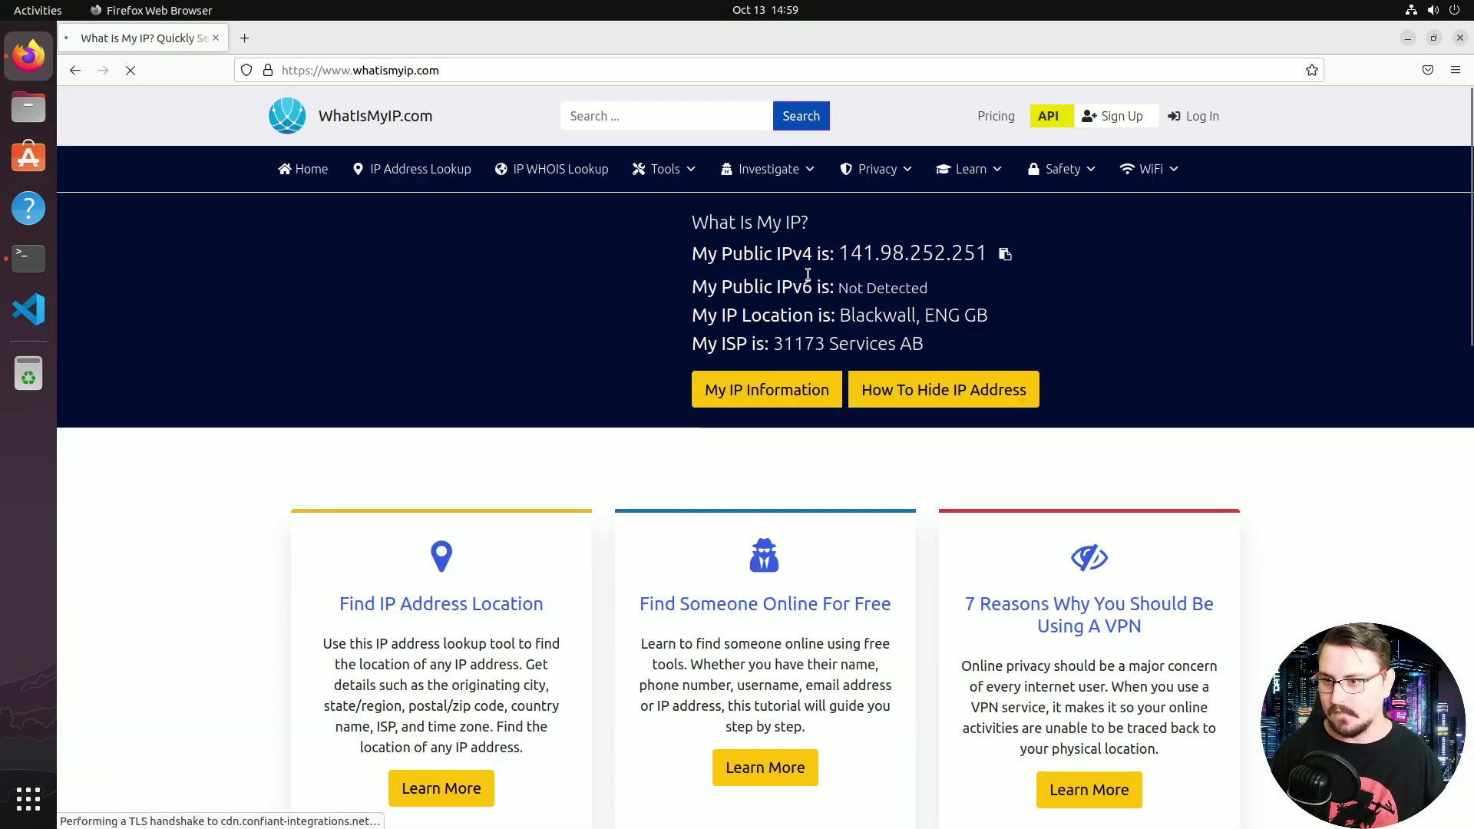
- Check the reported IP location on WhatIsMyIP.com and take the Rome virtual machine out of full screen
{"action": "left_click_drag", "start_coordinate": [888, 321], "coordinate": [989, 316]}
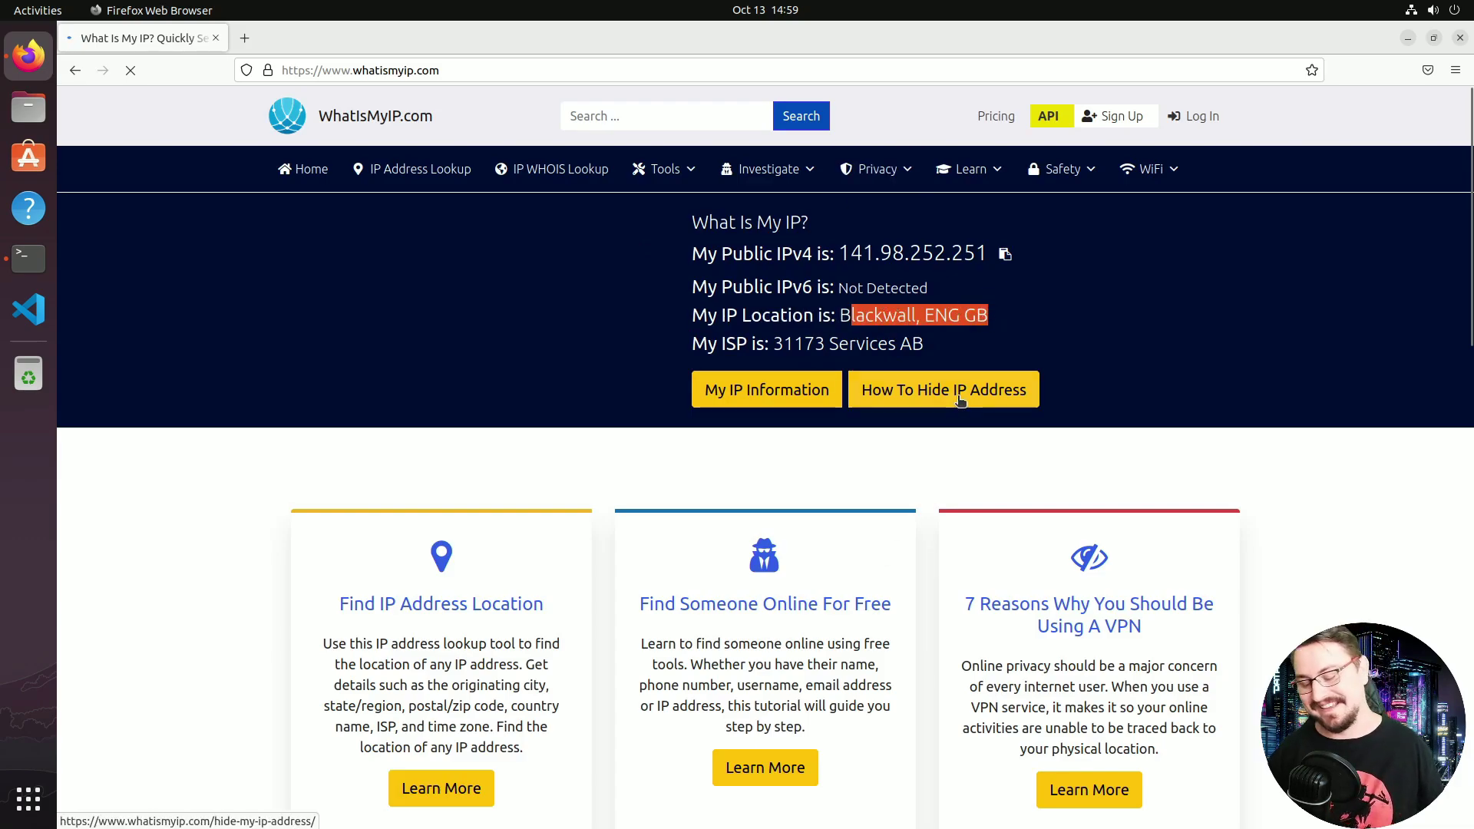
{"action": "mouse_move", "coordinate": [970, 169]}
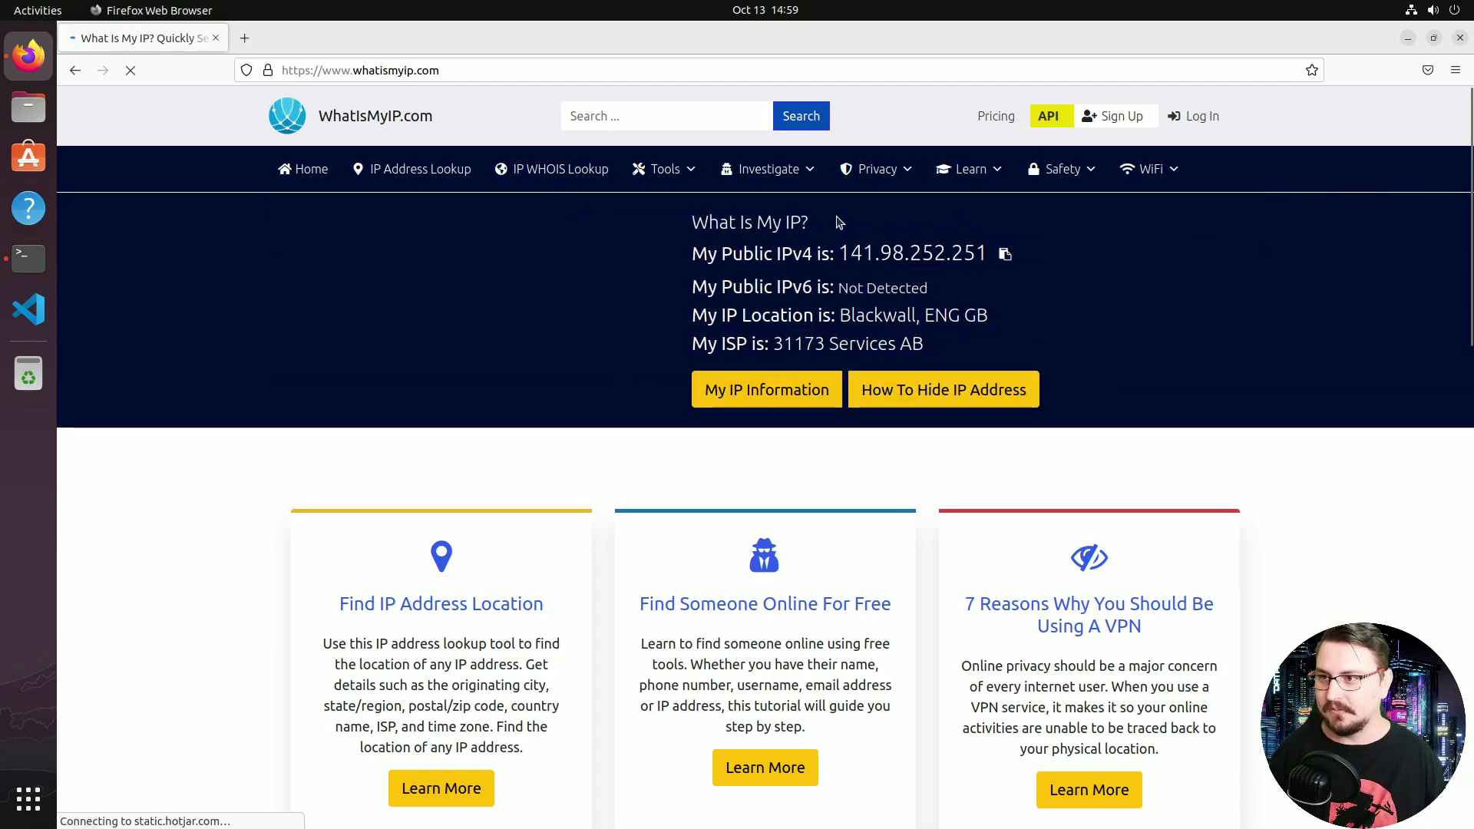
{"action": "mouse_move", "coordinate": [880, 11]}
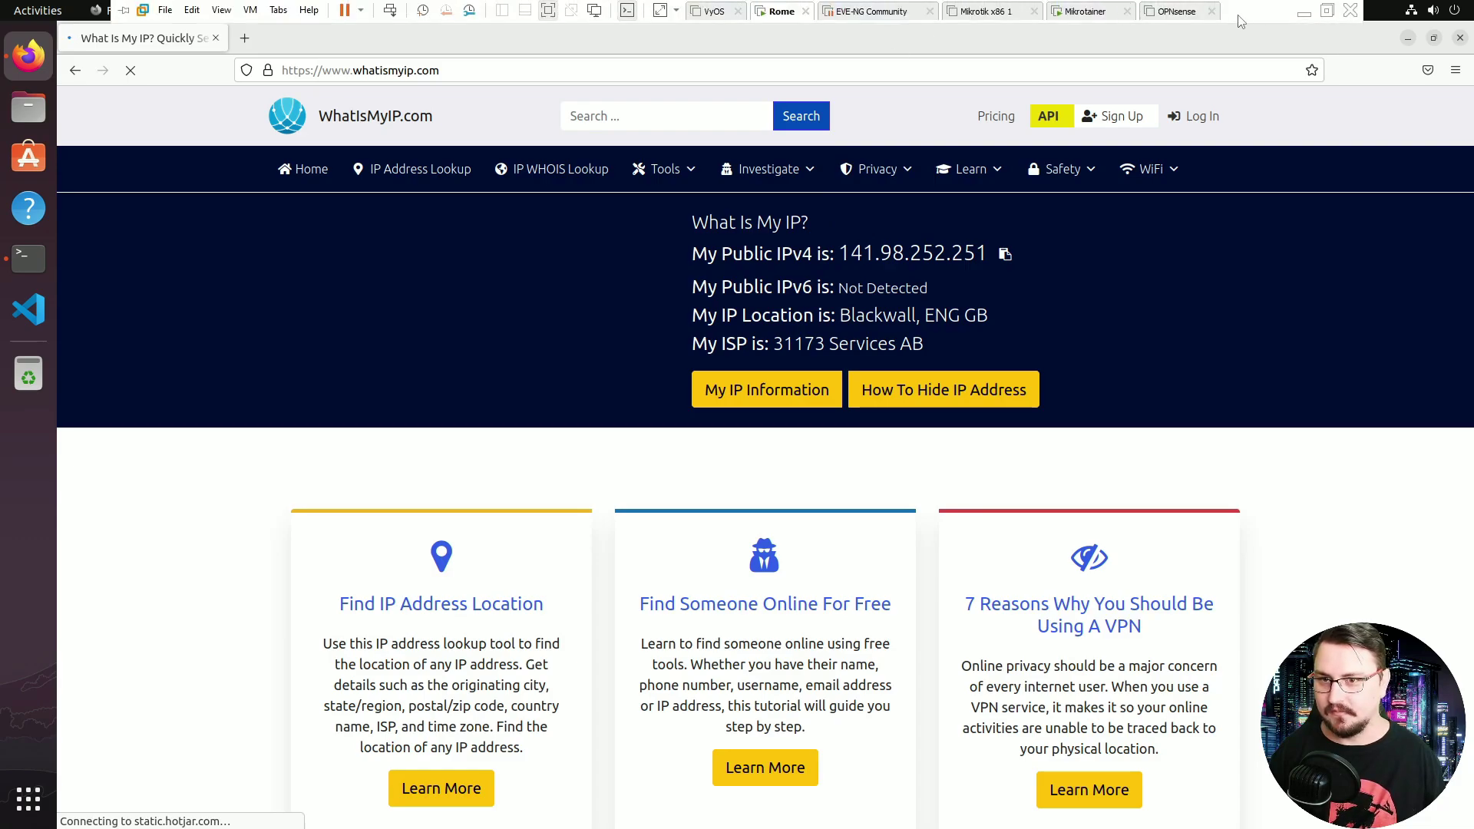
{"action": "left_click", "coordinate": [1327, 11]}
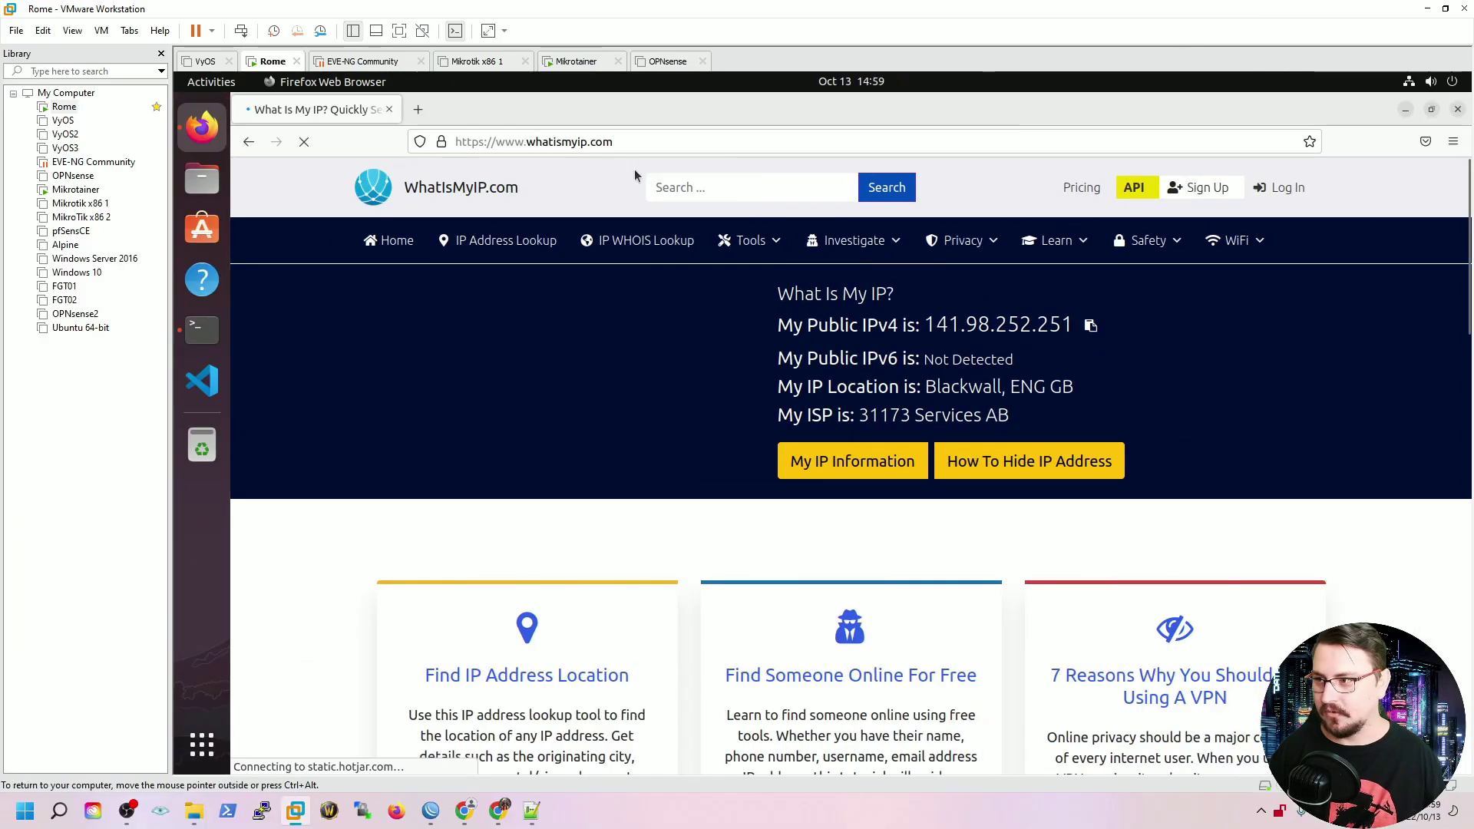
- Switch to WinBox and disable the masquerade NAT rule whose outgoing interface is wg-uk1
{"action": "left_click", "coordinate": [435, 807]}
{"action": "left_click", "coordinate": [386, 336]}
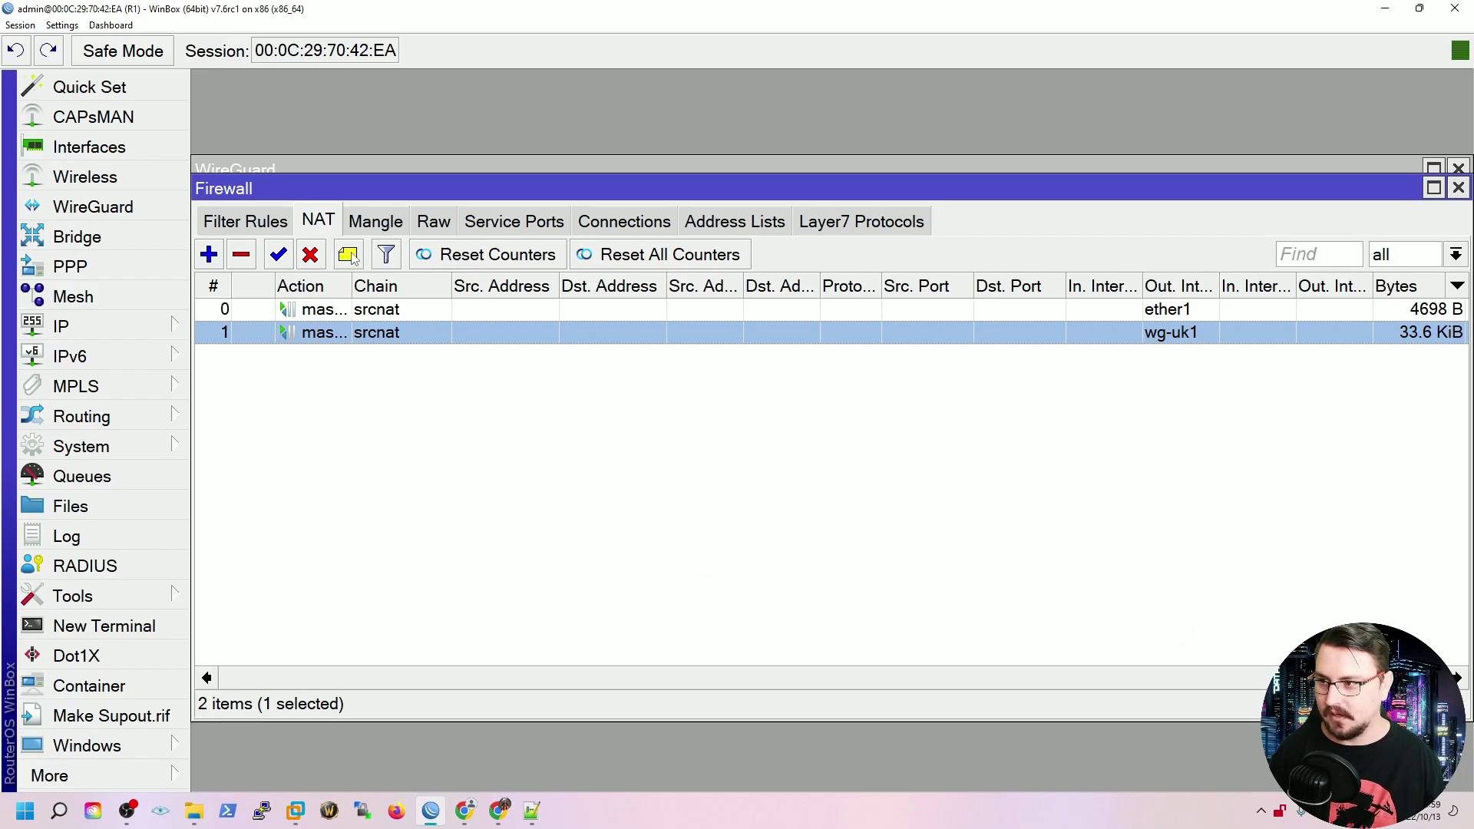
{"action": "left_click", "coordinate": [315, 255]}
- Set the gateway of the 0.0.0.0/0 default route to 192.168.149.2 in the IP routes and save it
{"action": "left_click", "coordinate": [77, 326]}
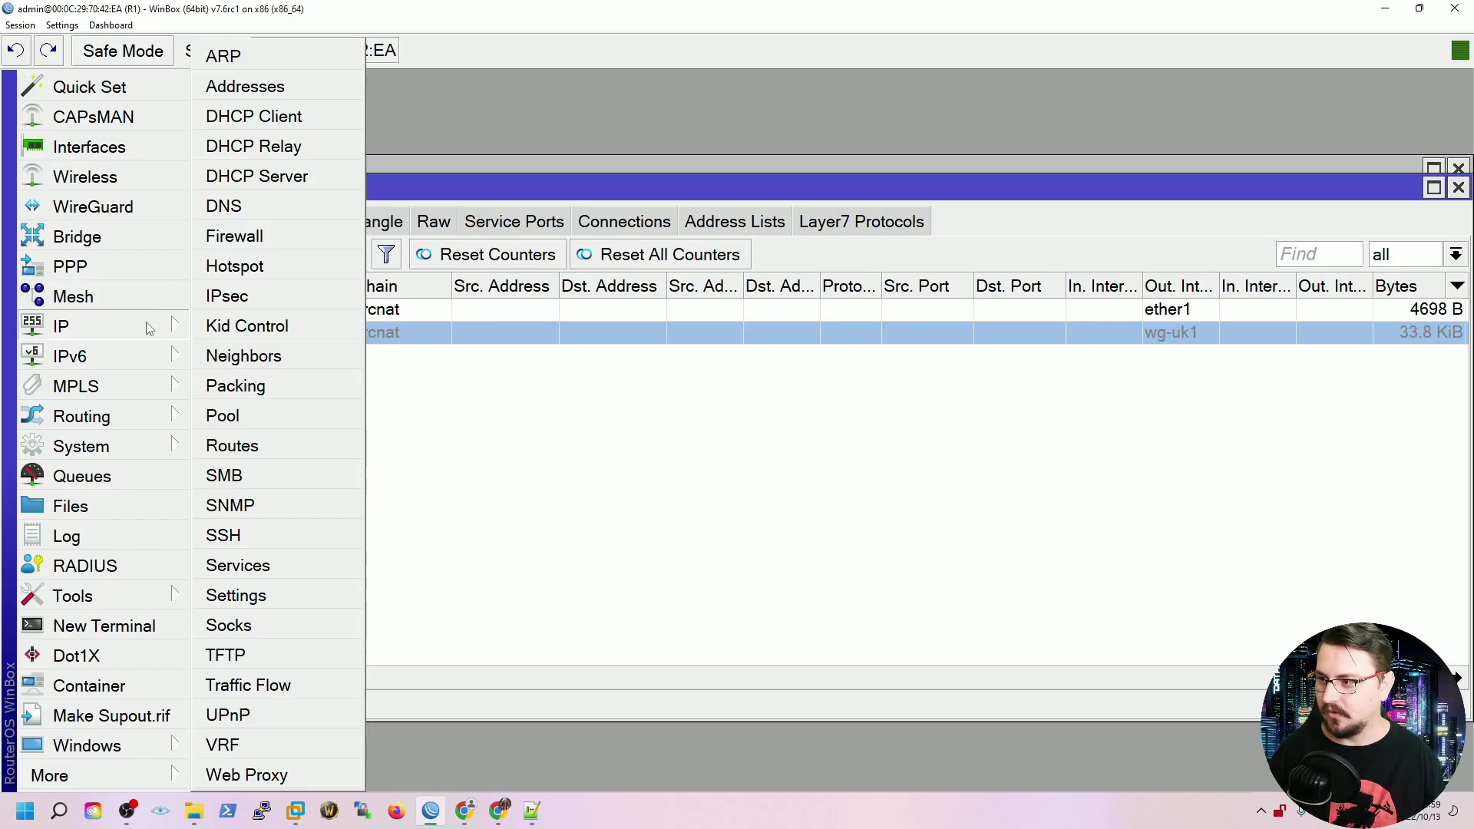
{"action": "left_click", "coordinate": [284, 447]}
{"action": "double_click", "coordinate": [547, 273]}
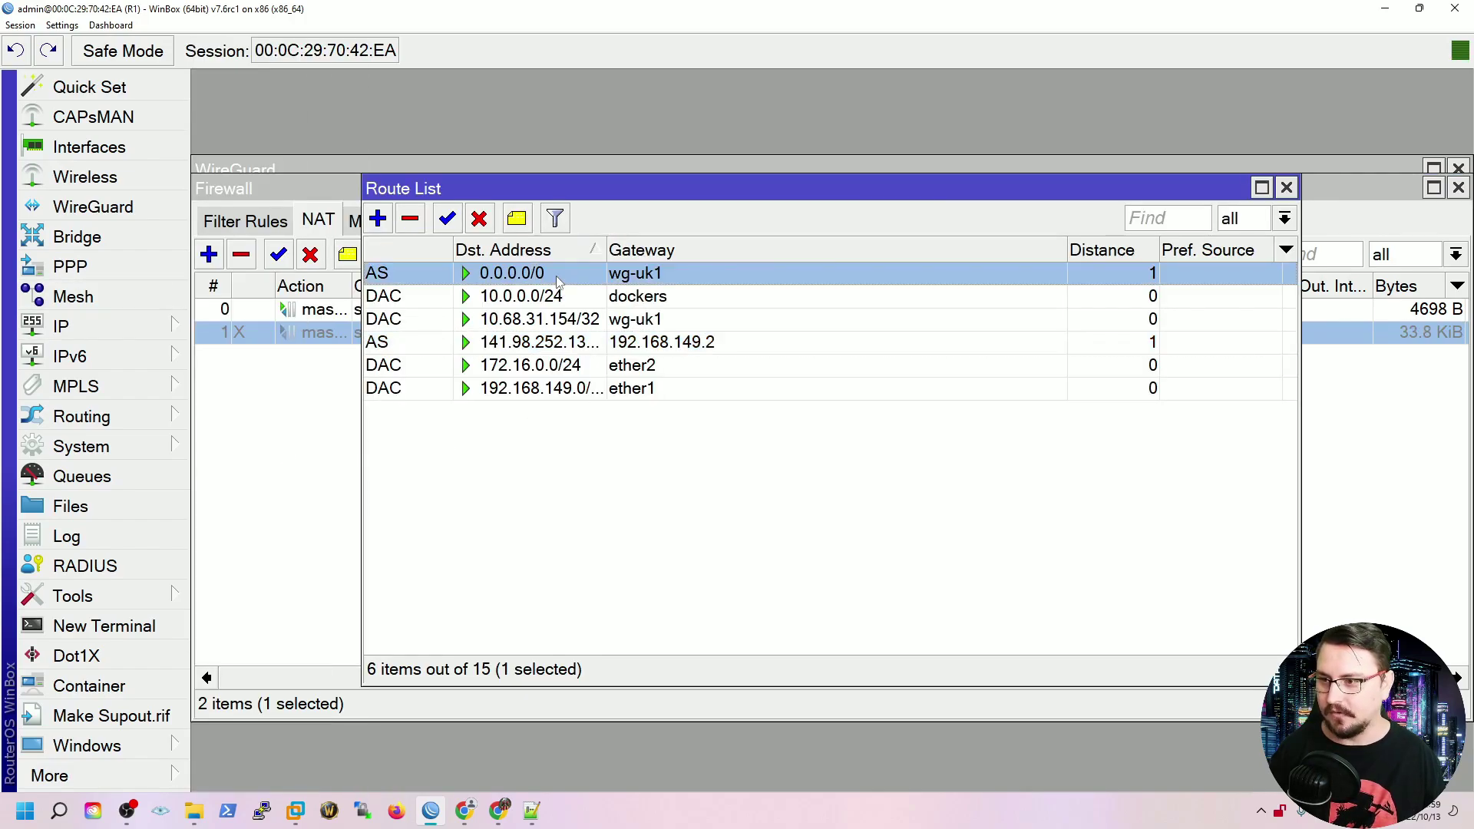
{"action": "double_click", "coordinate": [813, 208]}
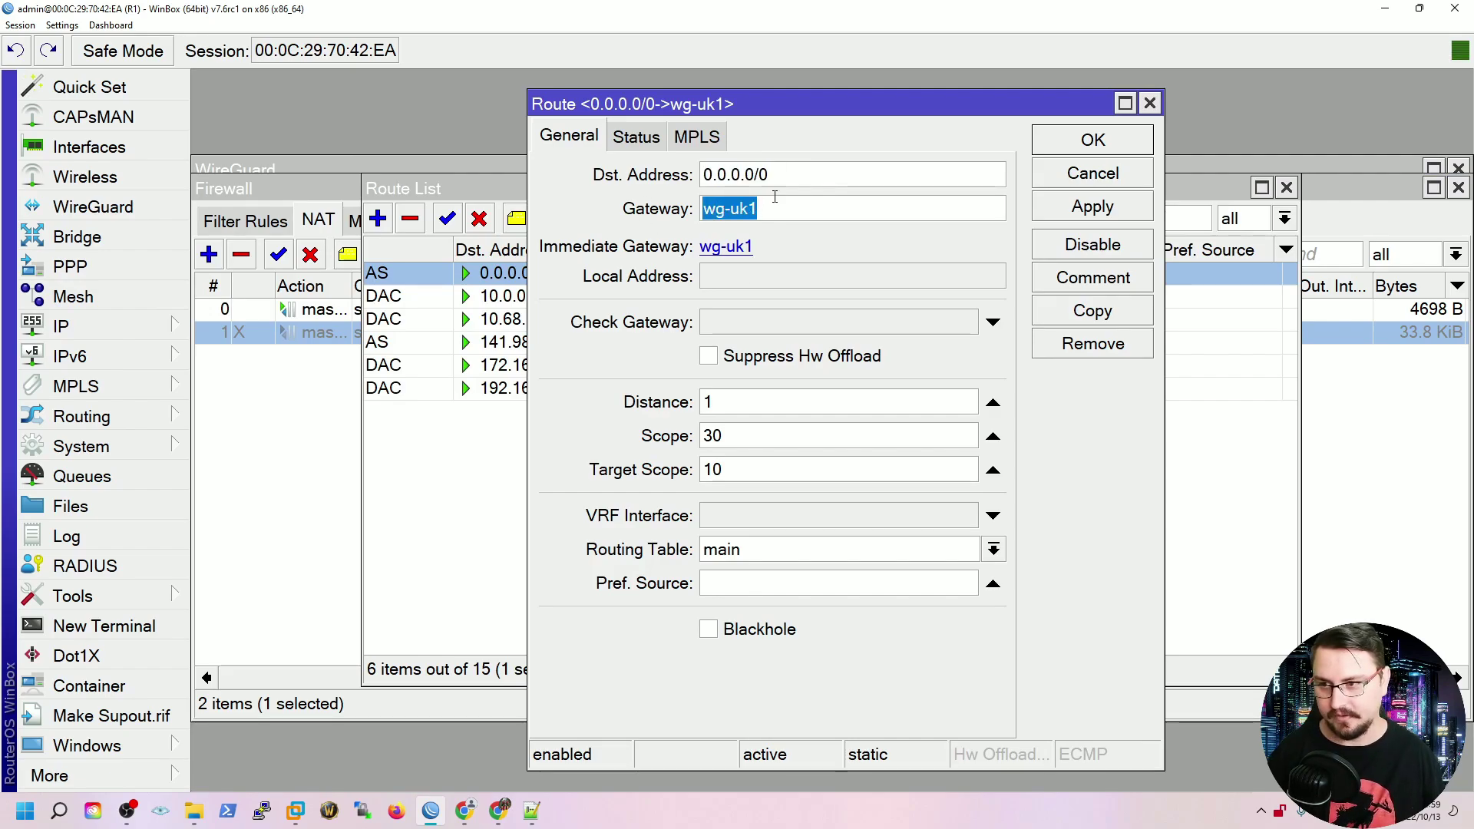
{"action": "type", "text": "192"}
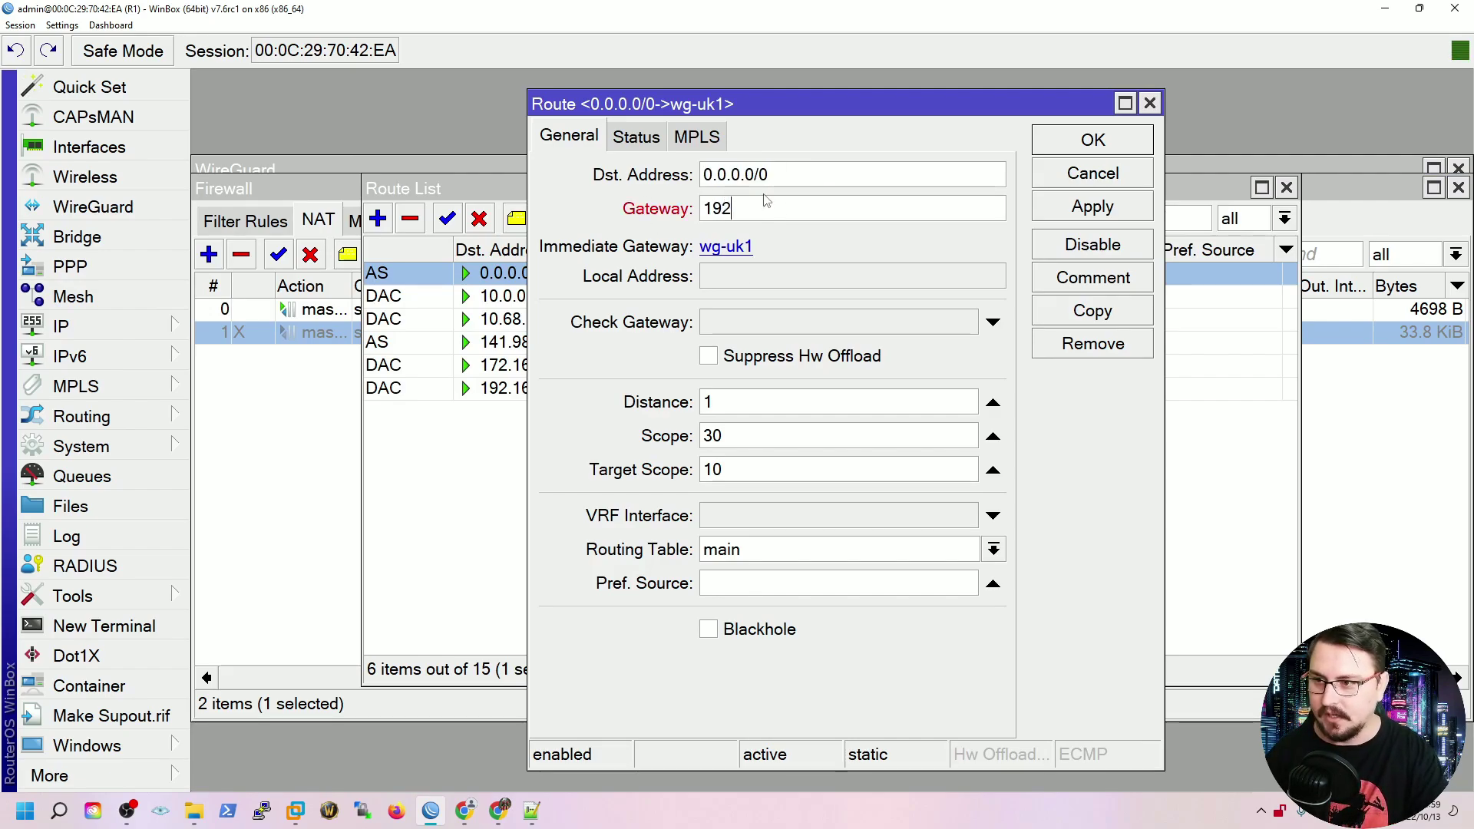
{"action": "type", "text": ".168.149.2"}
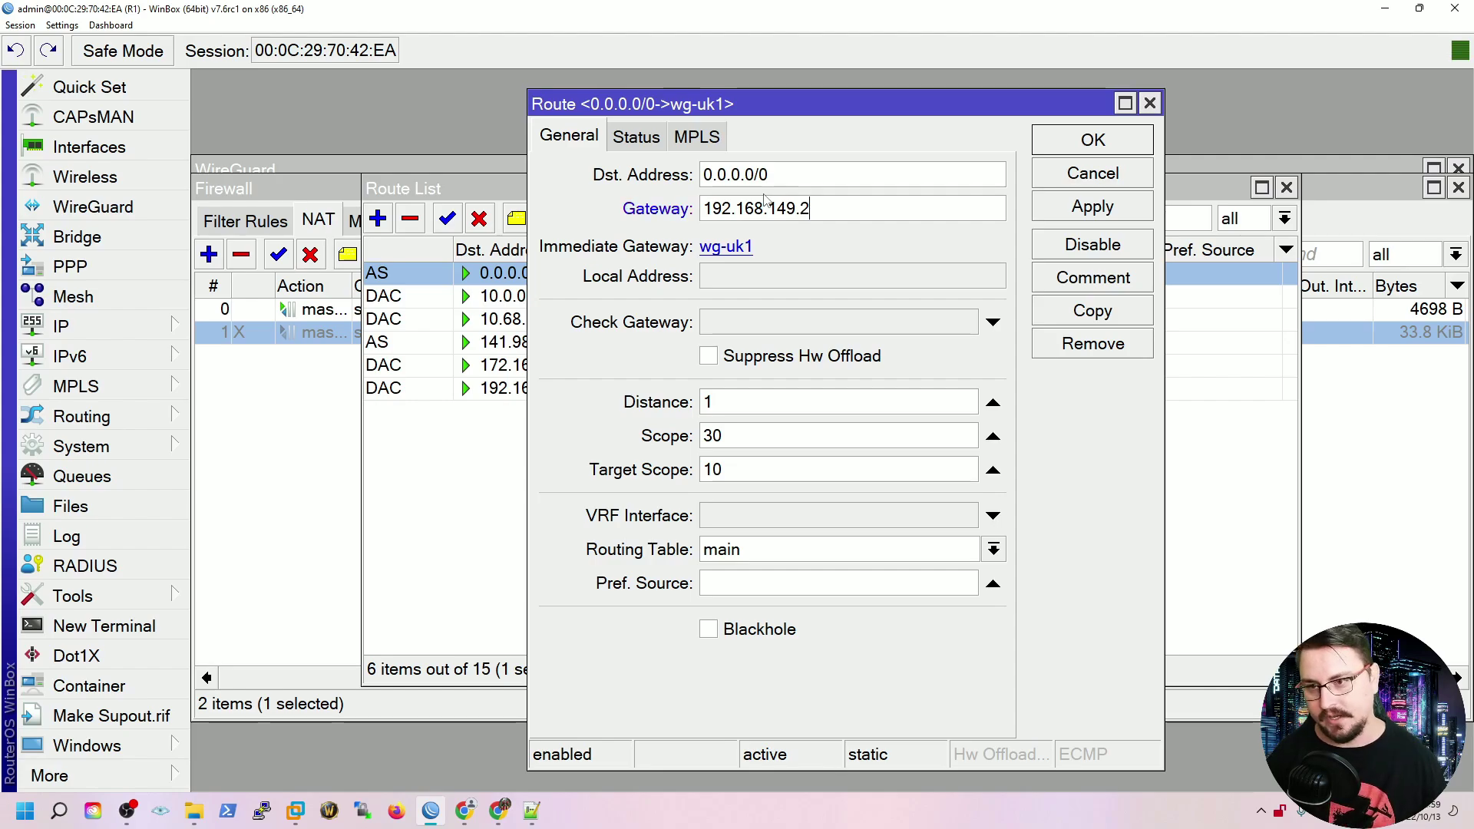
{"action": "left_click", "coordinate": [1039, 209]}
{"action": "key", "text": "Return"}
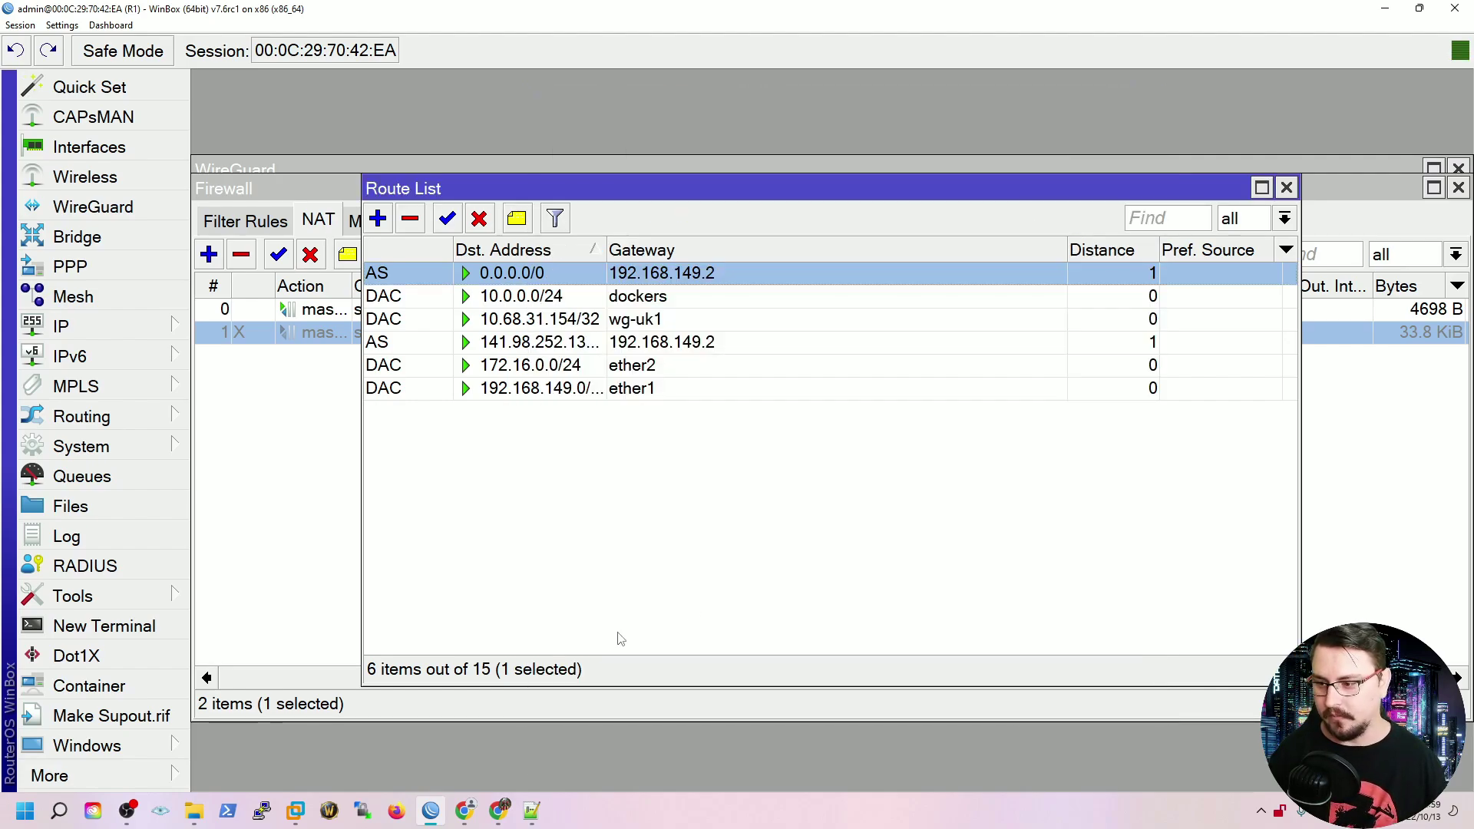
- Add 8.8.8.8 as a second server in the router's DNS settings and save them
{"action": "left_click", "coordinate": [136, 323]}
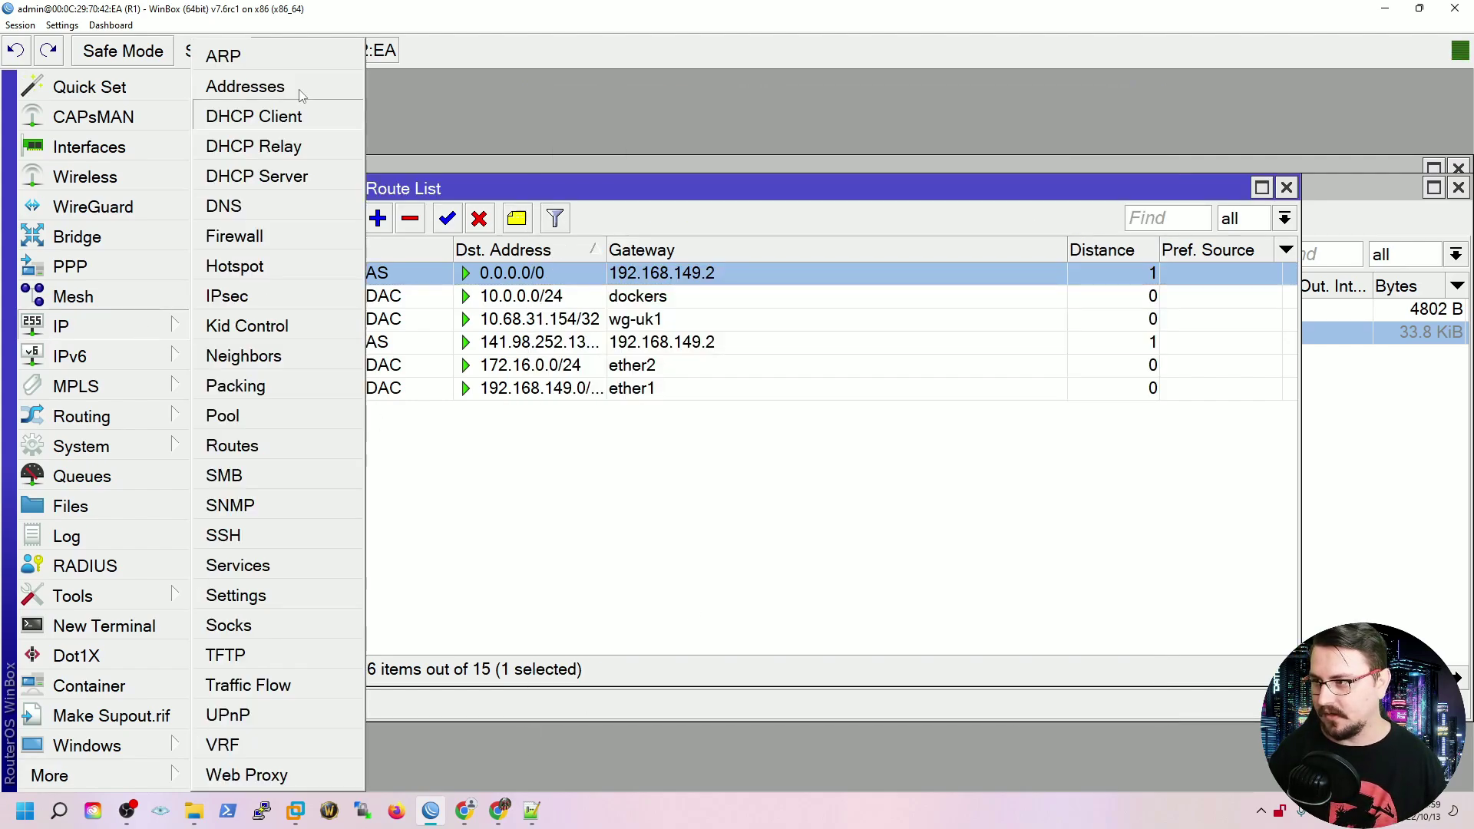
{"action": "left_click", "coordinate": [257, 206]}
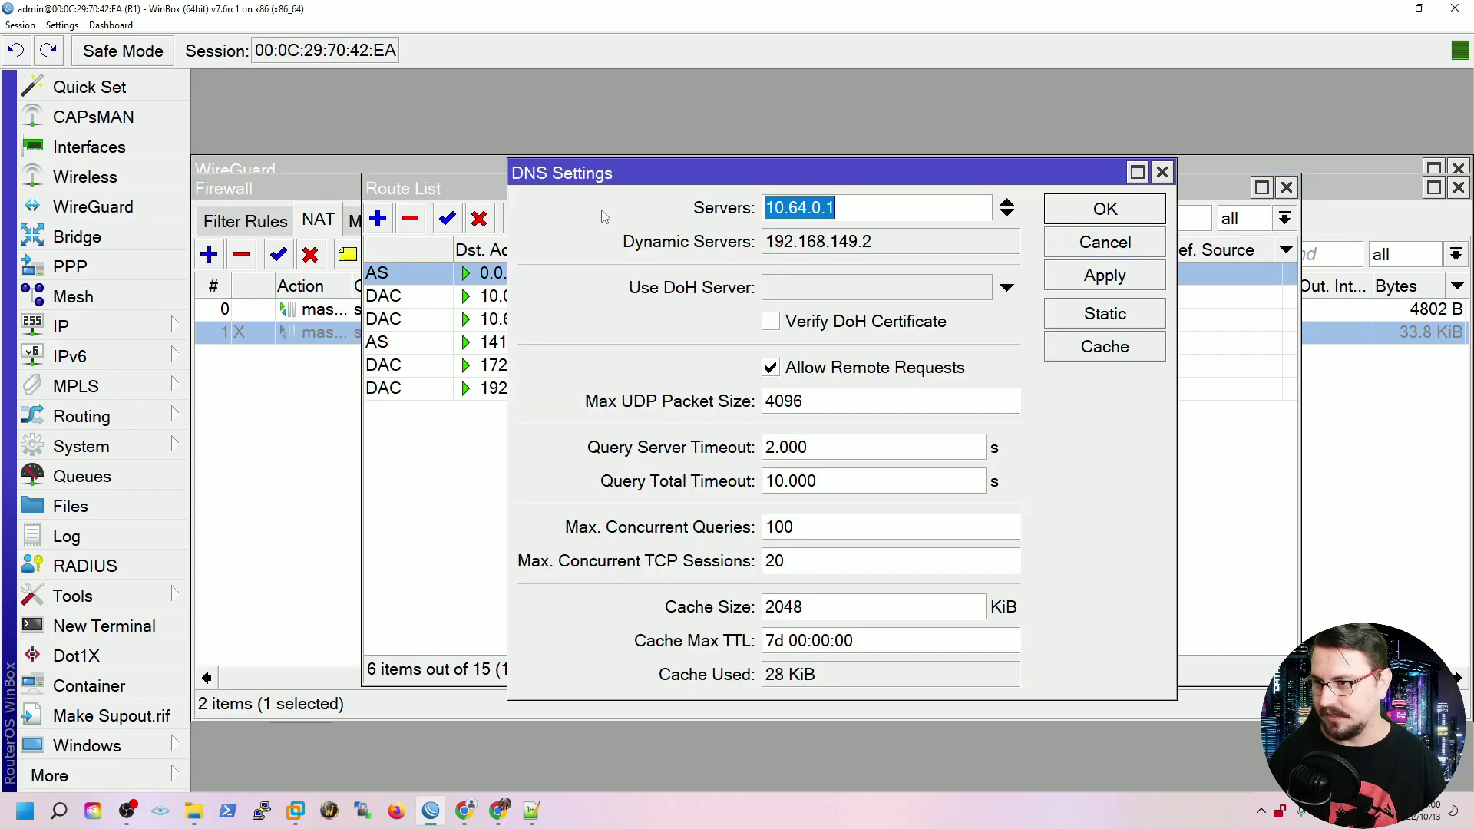
{"action": "left_click", "coordinate": [1007, 215]}
{"action": "type", "text": "8.8.8.8"}
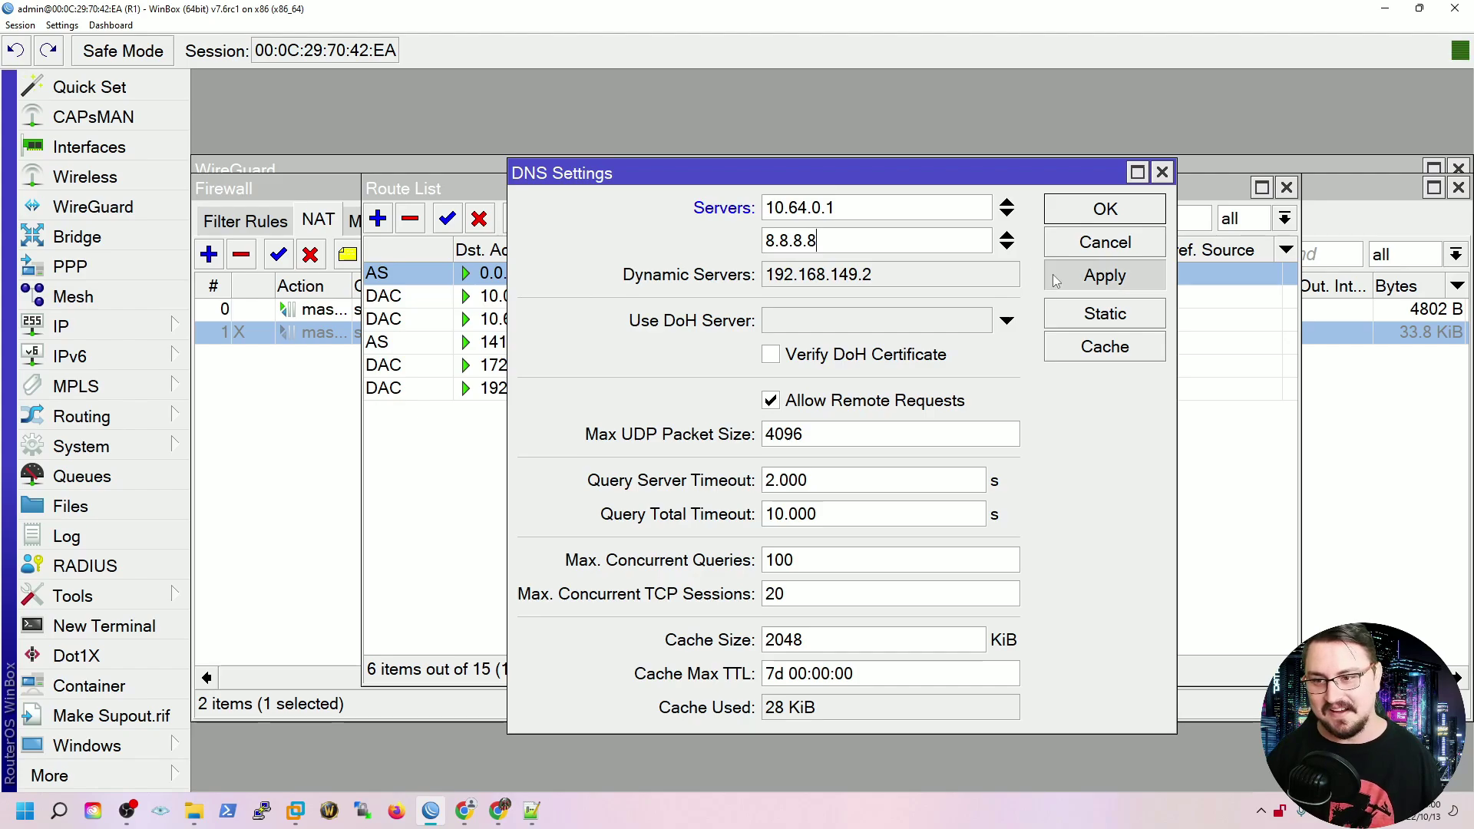
{"action": "left_click", "coordinate": [1090, 206]}
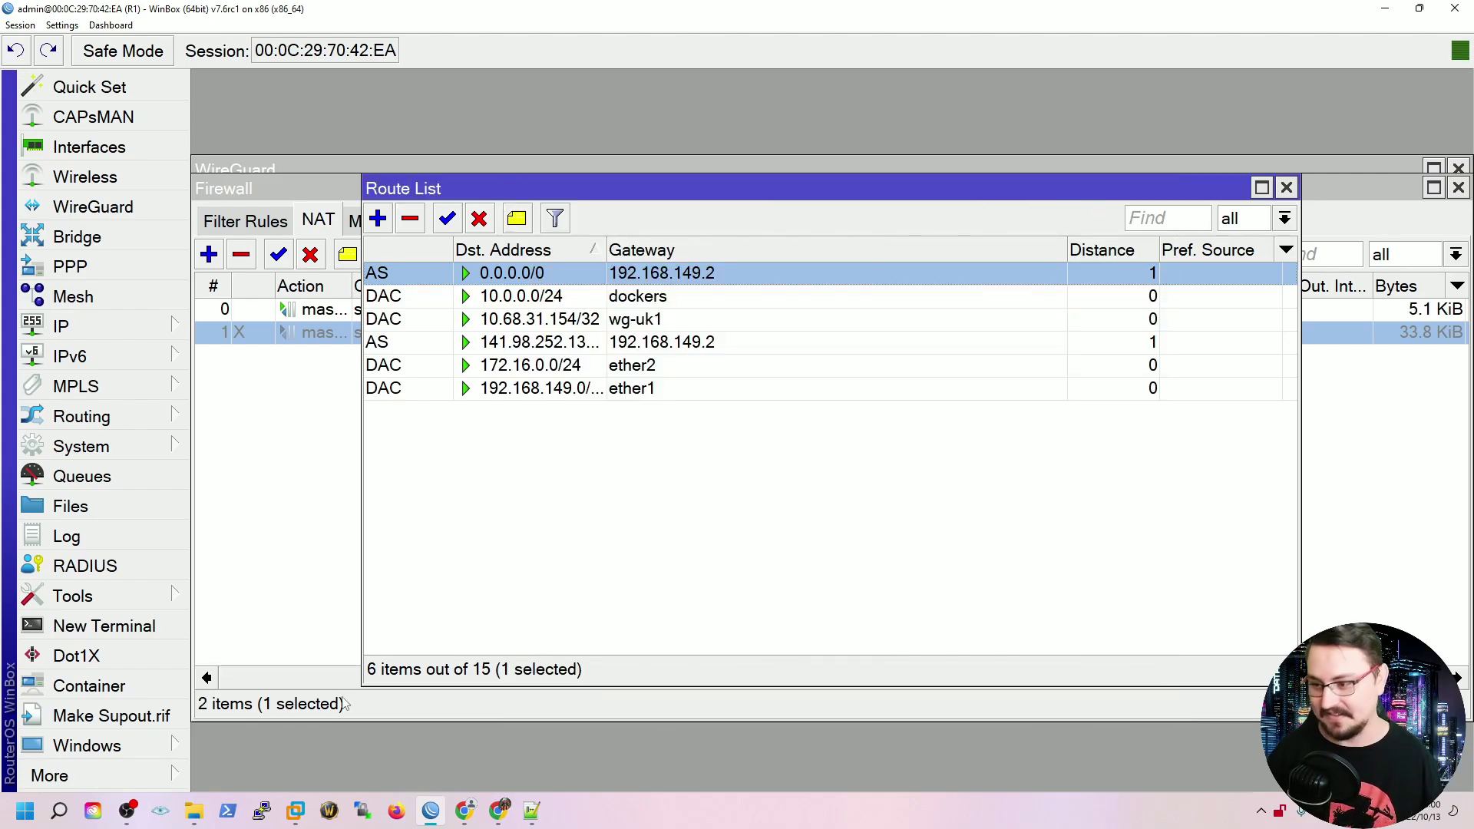
- Switch to the Rome virtual machine in VMware Workstation and make it full screen
{"action": "mouse_move", "coordinate": [433, 811]}
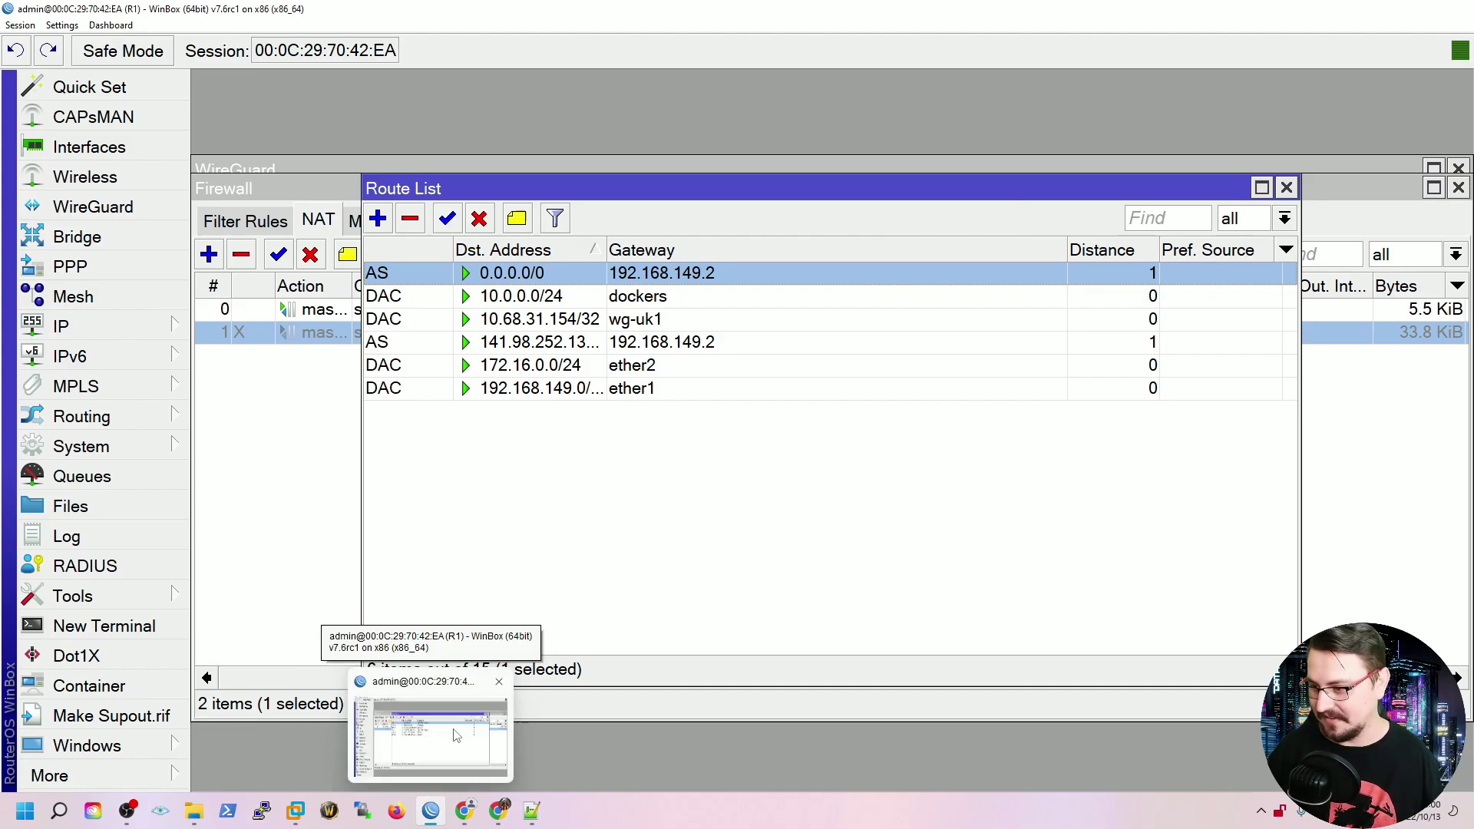
{"action": "mouse_move", "coordinate": [295, 811]}
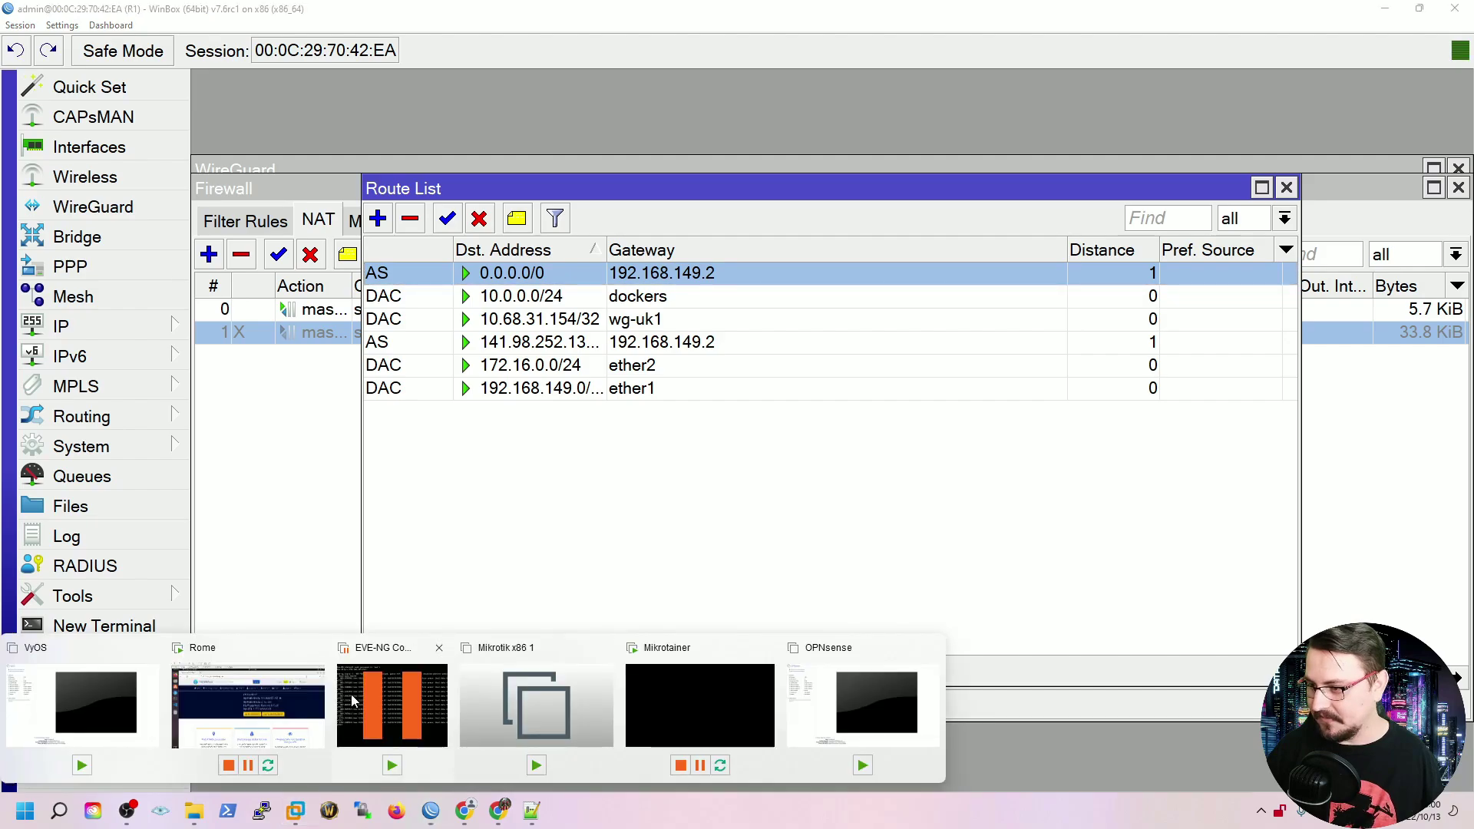
{"action": "left_click", "coordinate": [237, 704]}
{"action": "key", "text": "ctrl+alt+Return"}
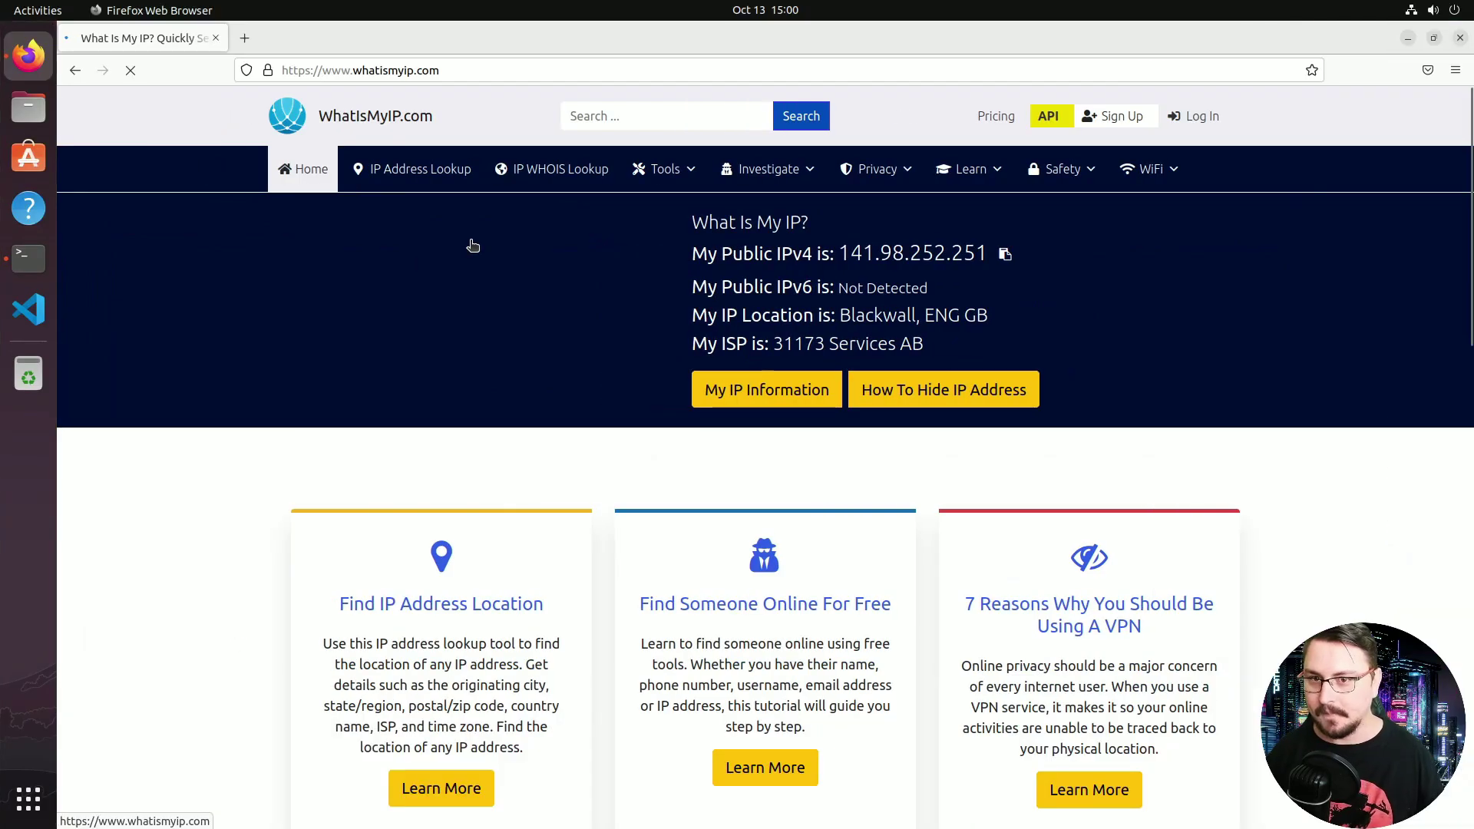
- Search for whatismyip in a new Firefox tab, open the whatismyip.com result and check the reported IP location
{"action": "left_click", "coordinate": [244, 38]}
{"action": "type", "text": "whatismyip"}
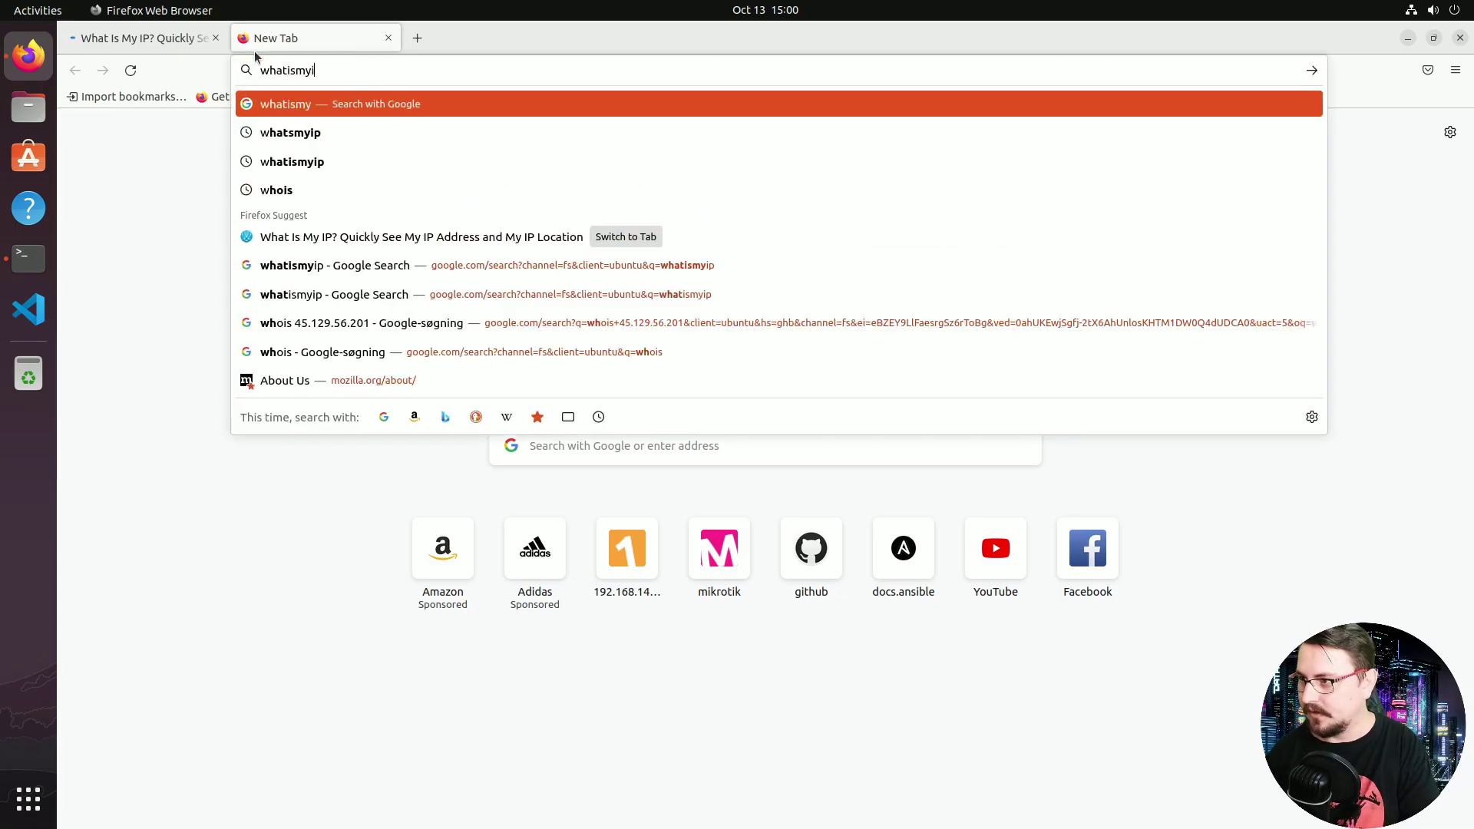
{"action": "key", "text": "Return"}
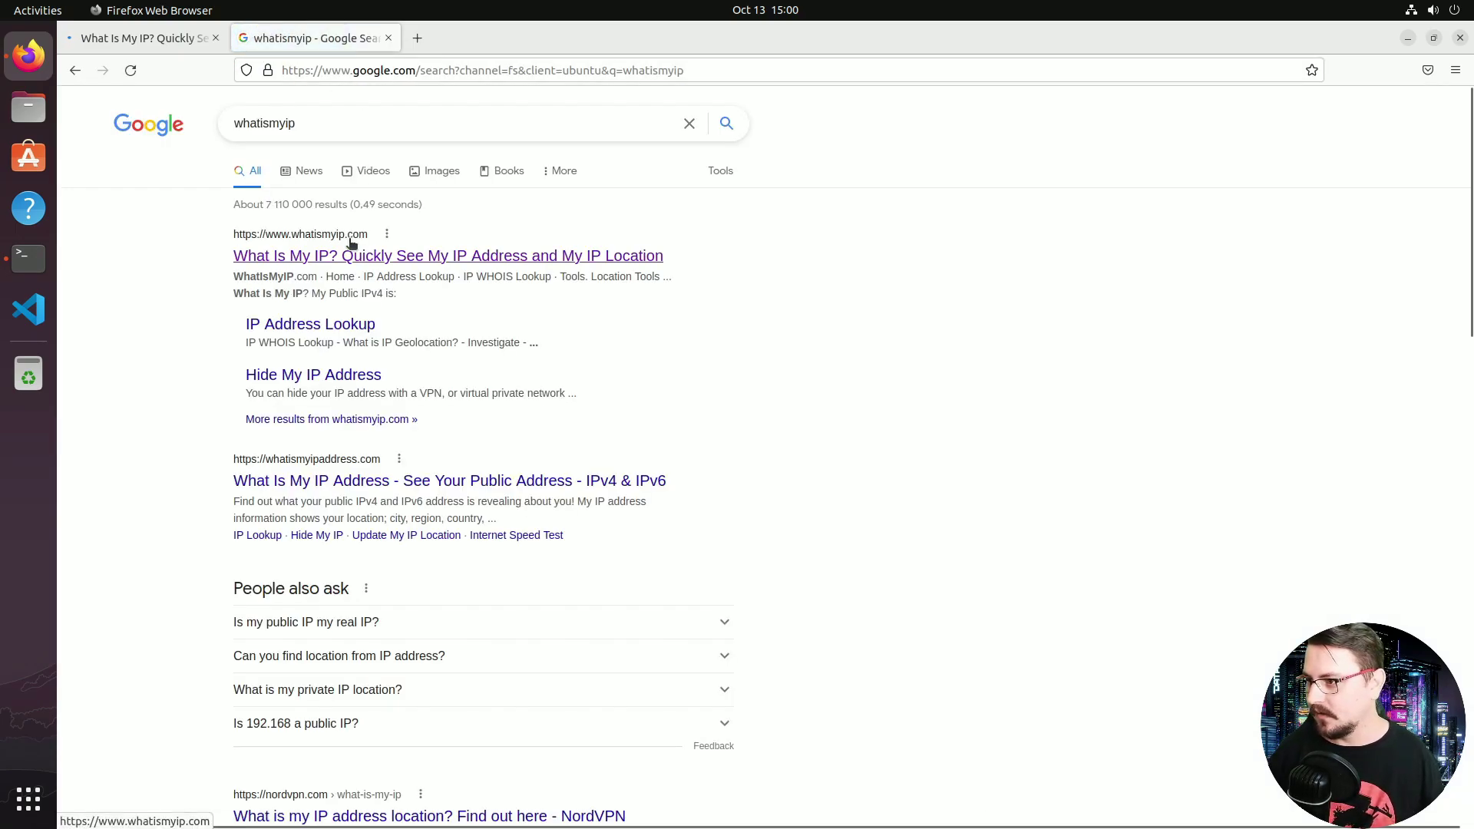
{"action": "left_click", "coordinate": [348, 254]}
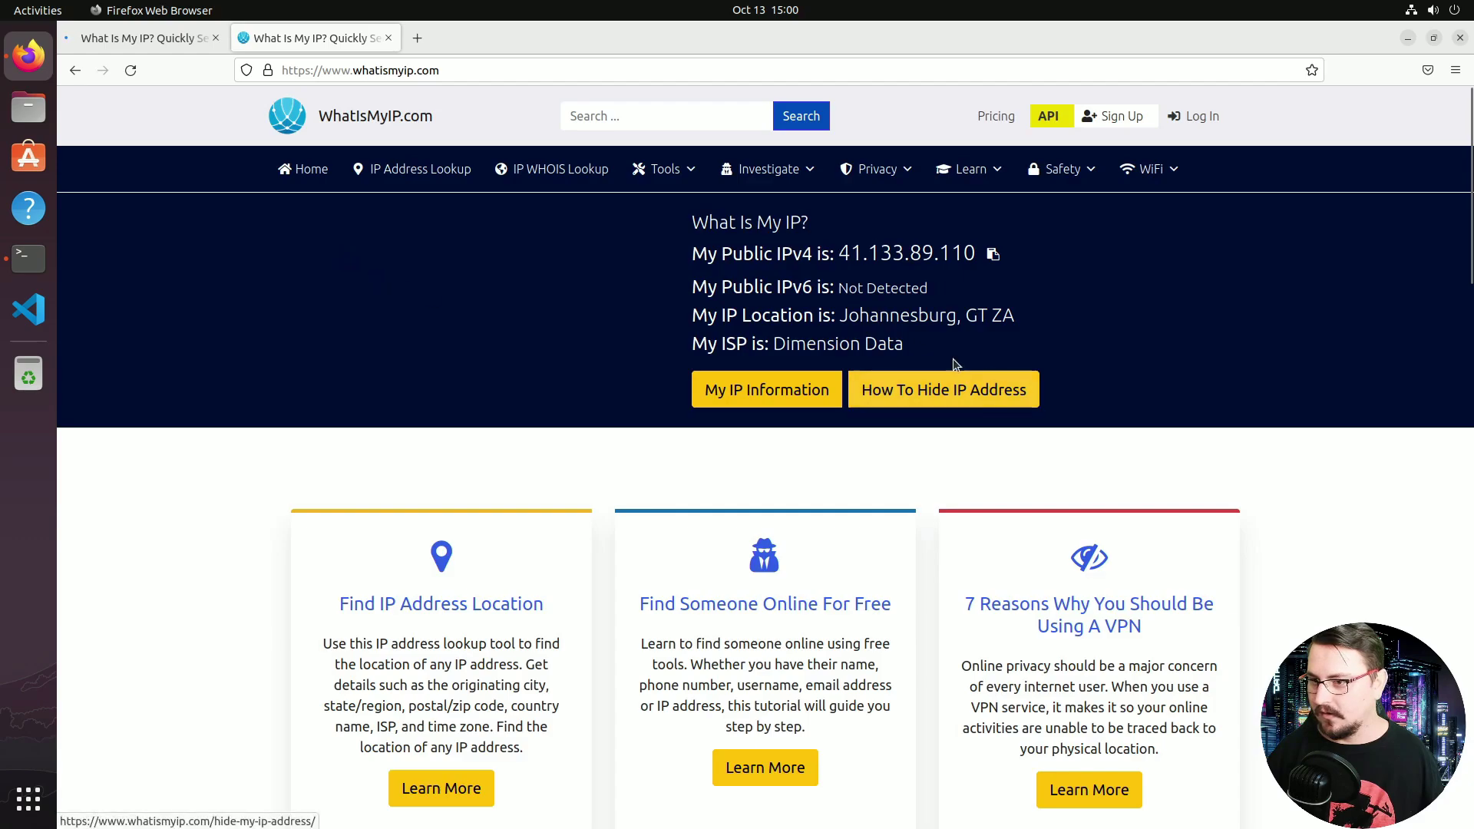
{"action": "left_click_drag", "start_coordinate": [1038, 328], "coordinate": [848, 315]}
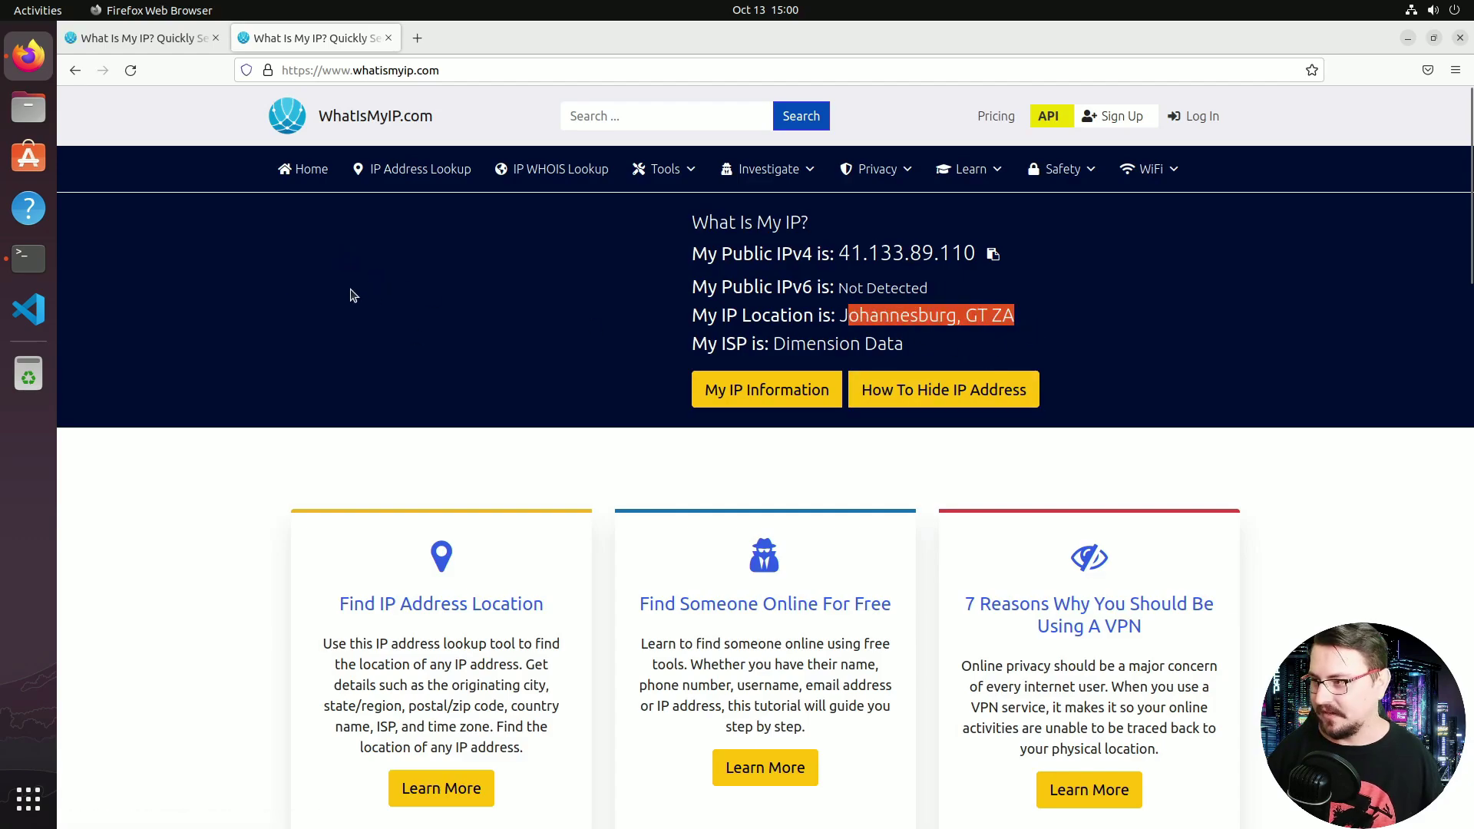
- Ping 8.8.8.8 from Rome's terminal to compare reply times without the tunnel, and stop the ping
{"action": "left_click", "coordinate": [17, 277]}
{"action": "key", "text": "Up"}
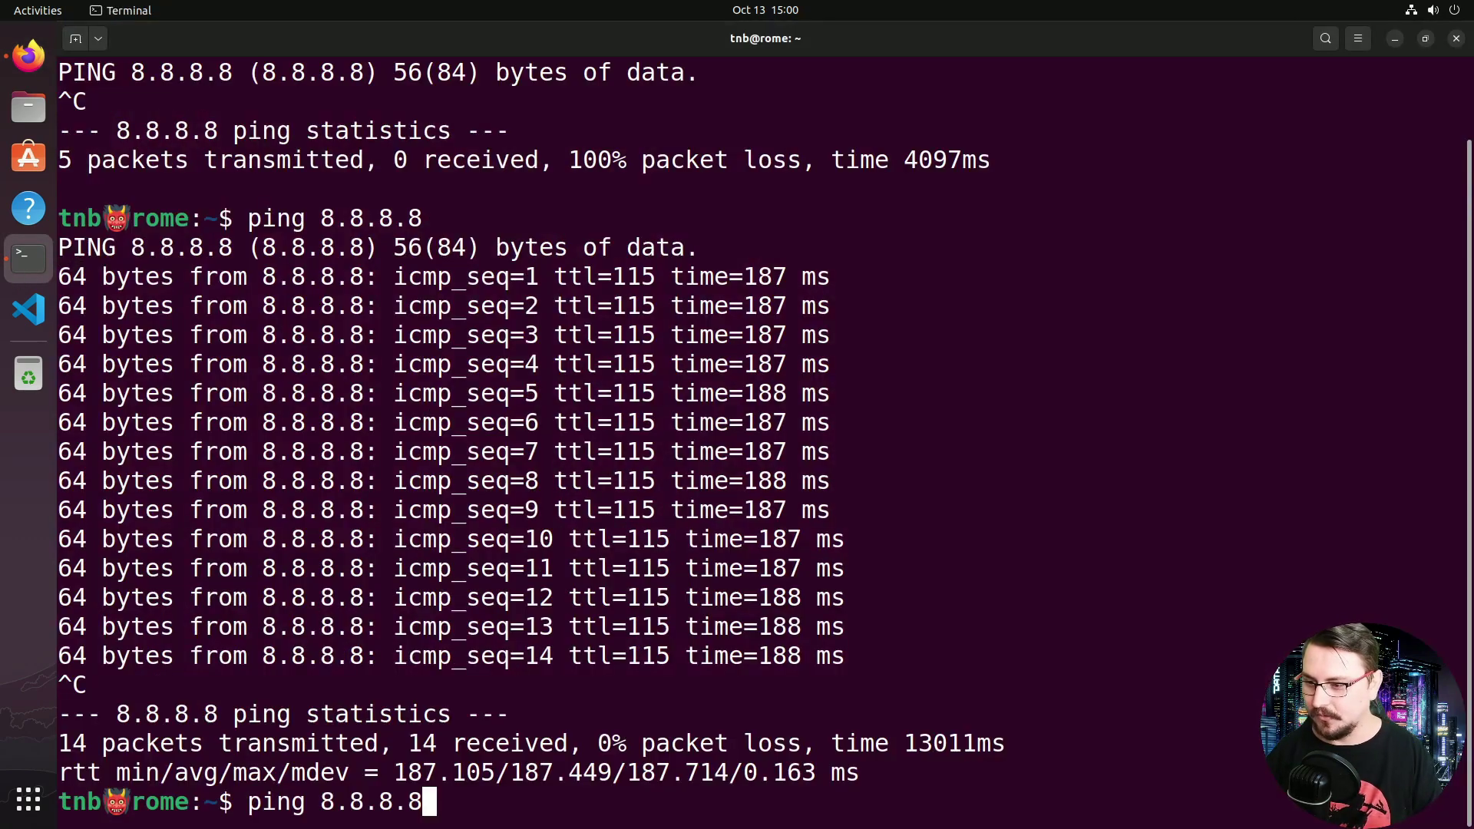
{"action": "key", "text": "Return"}
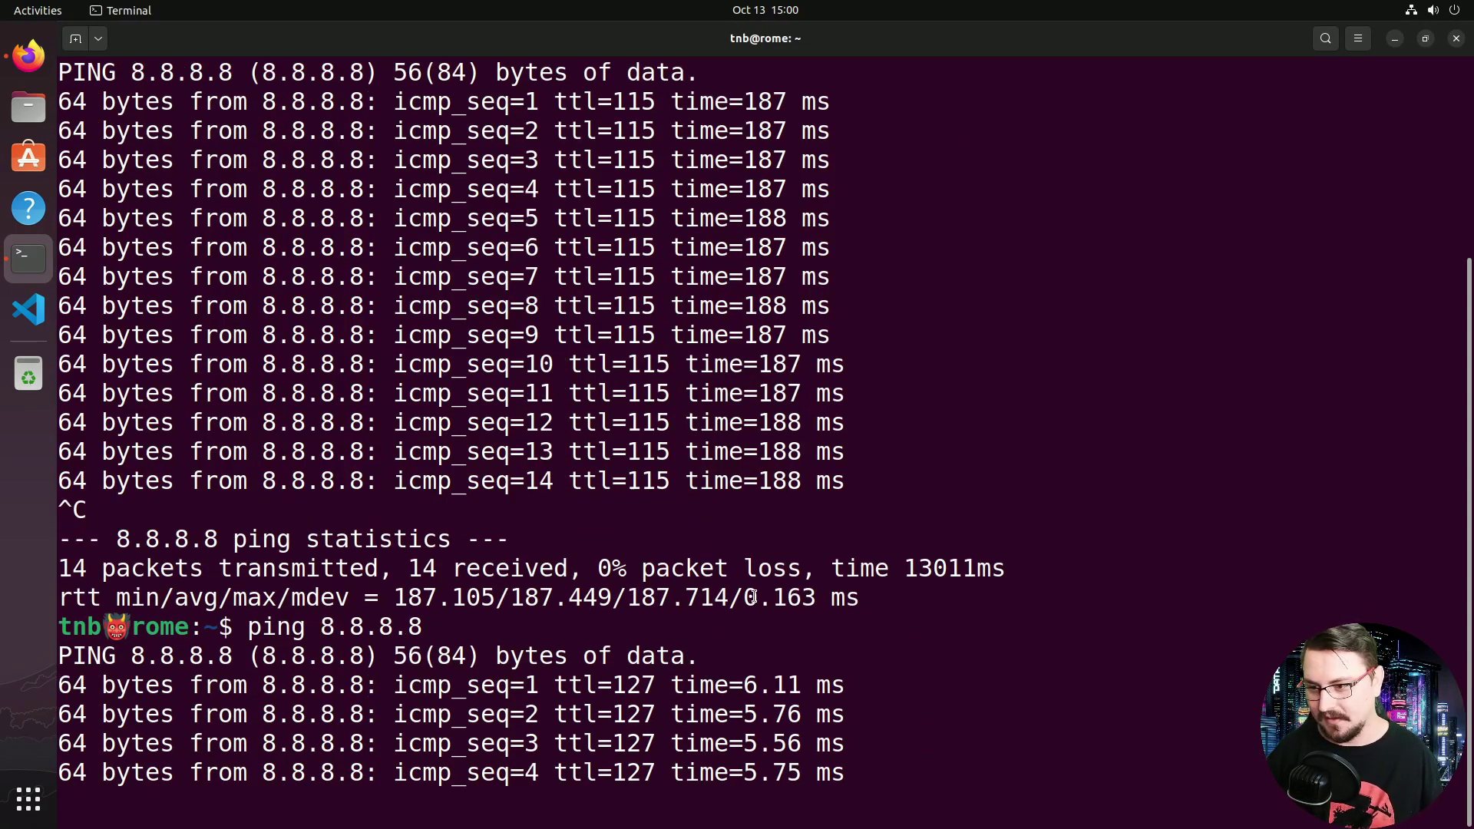
{"action": "key", "text": "ctrl+c"}
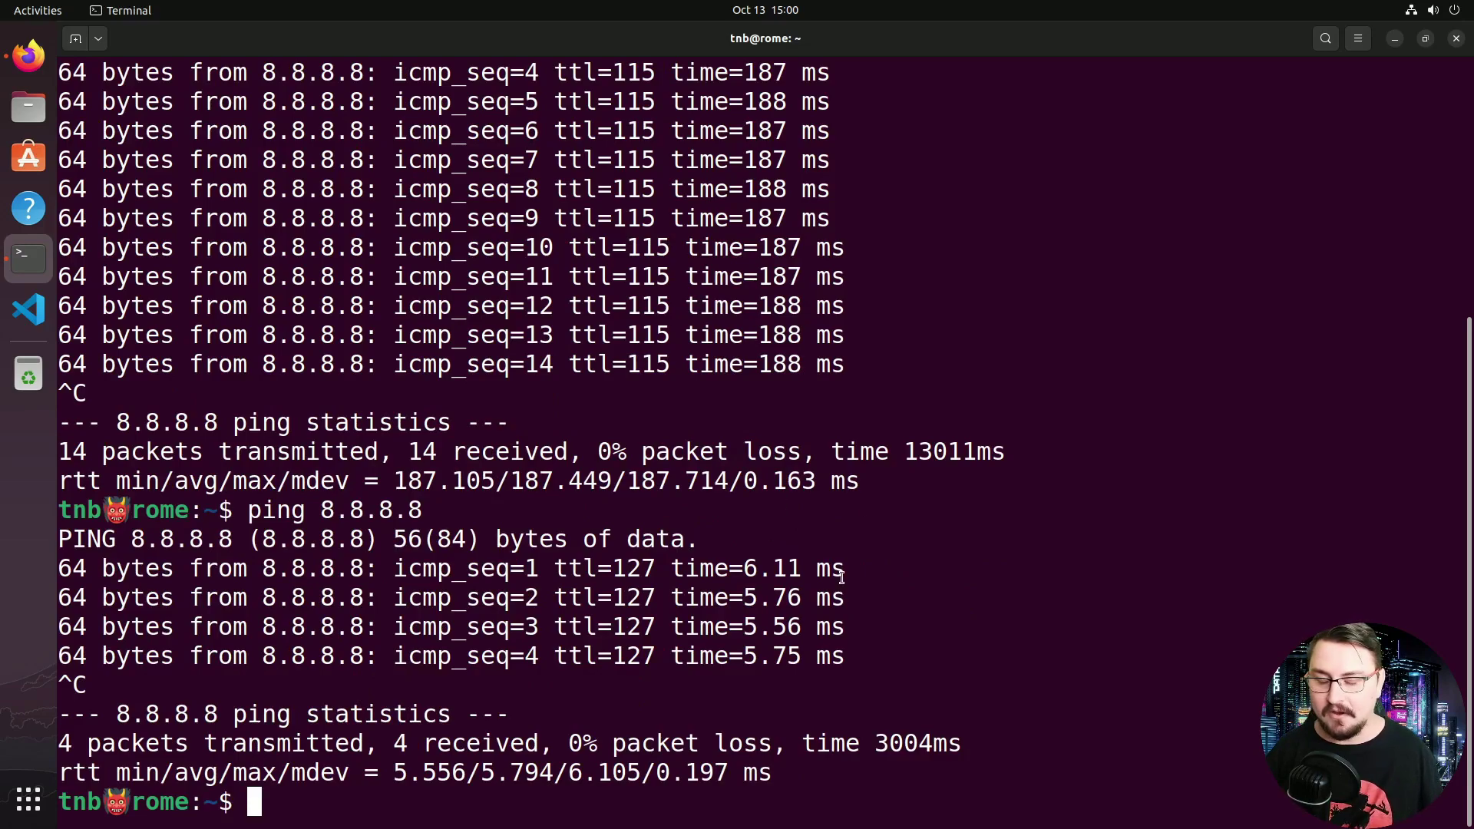